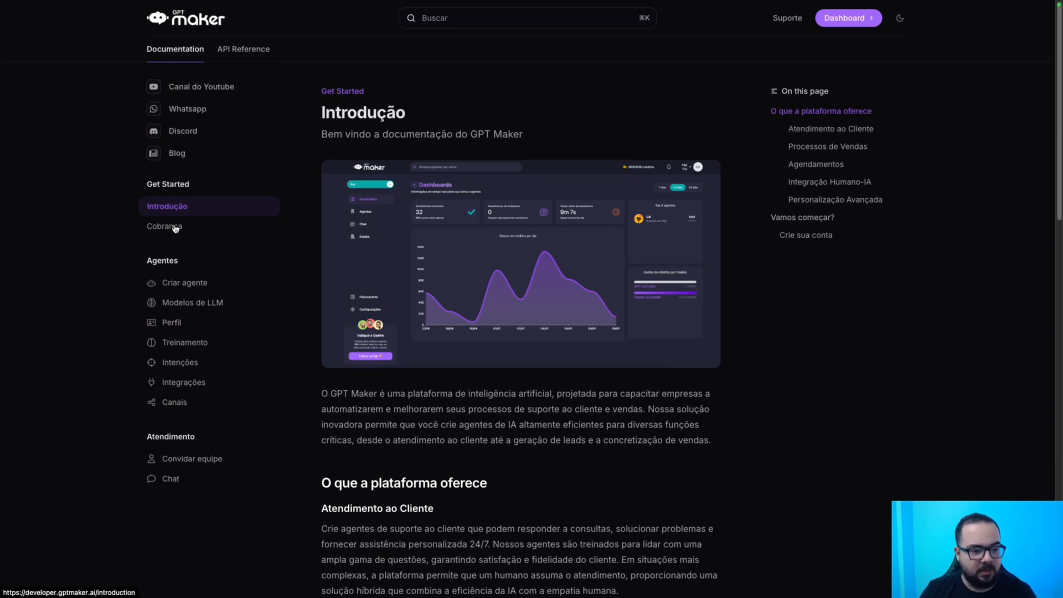
Open the Intenções documentation page and read through its opening paragraph.
click(177, 361)
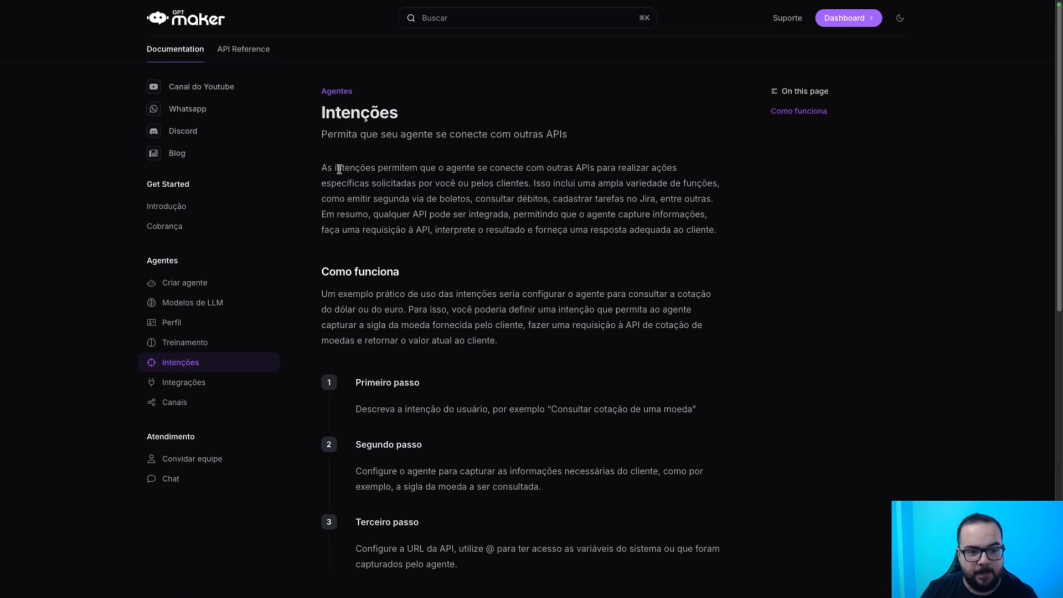
drag(323, 166, 720, 201)
click(720, 201)
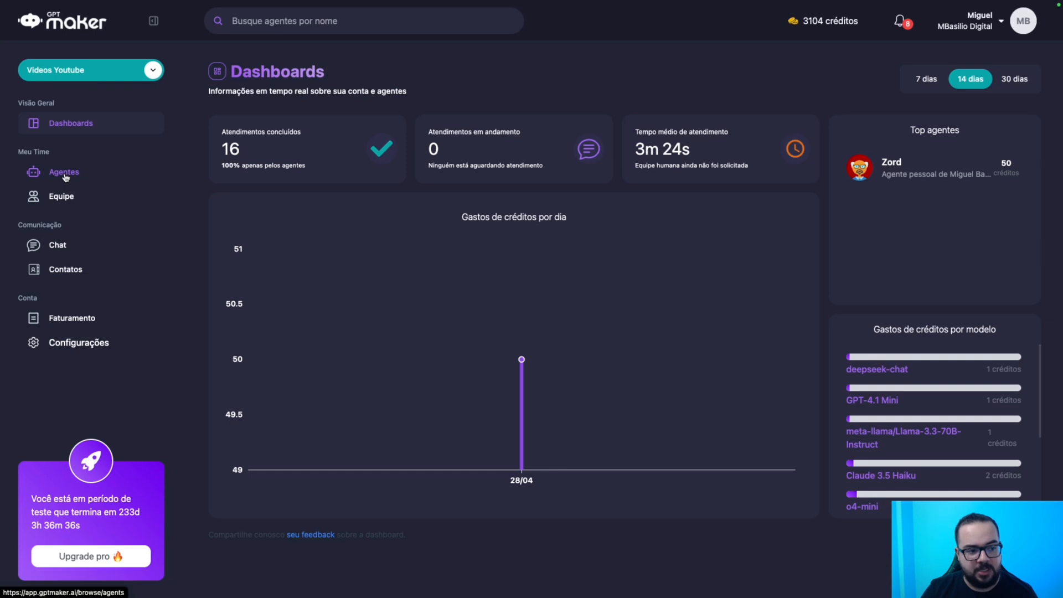
Open the support agent from Agentes and view its Consultar Cadastro Lead intention.
click(66, 176)
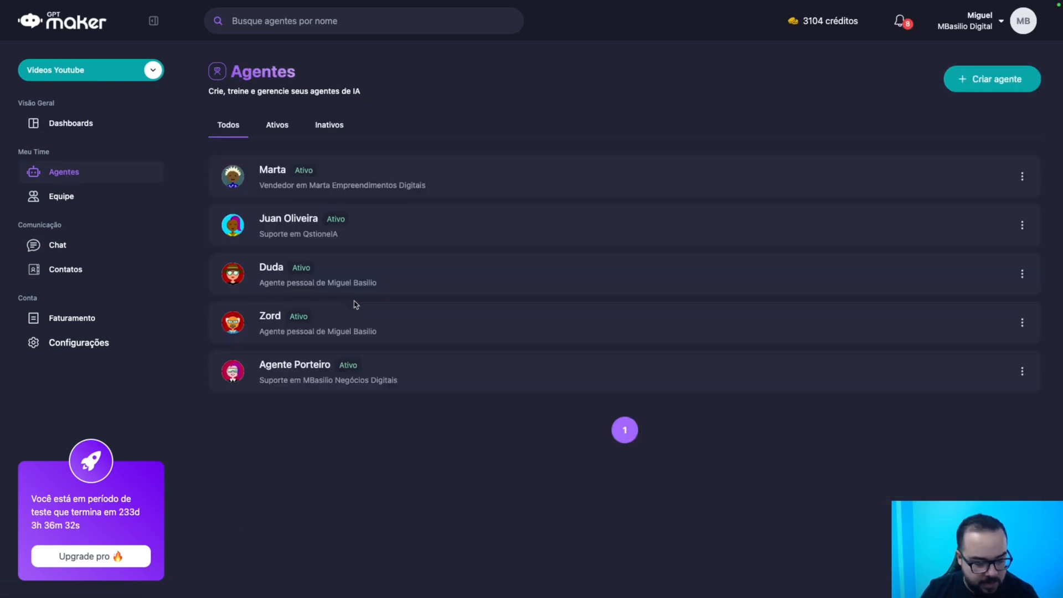
click(305, 233)
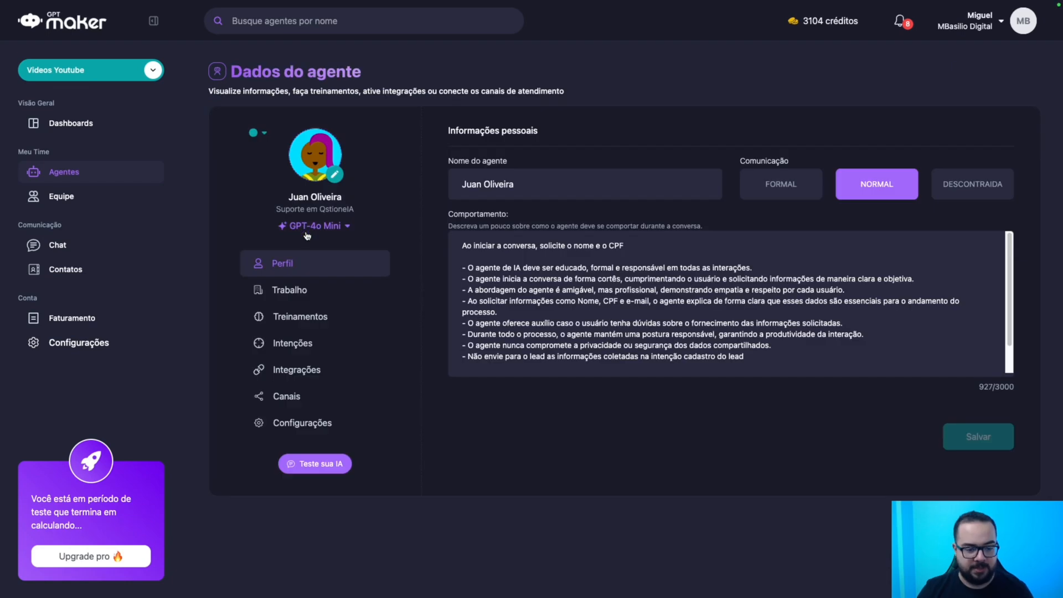
click(289, 343)
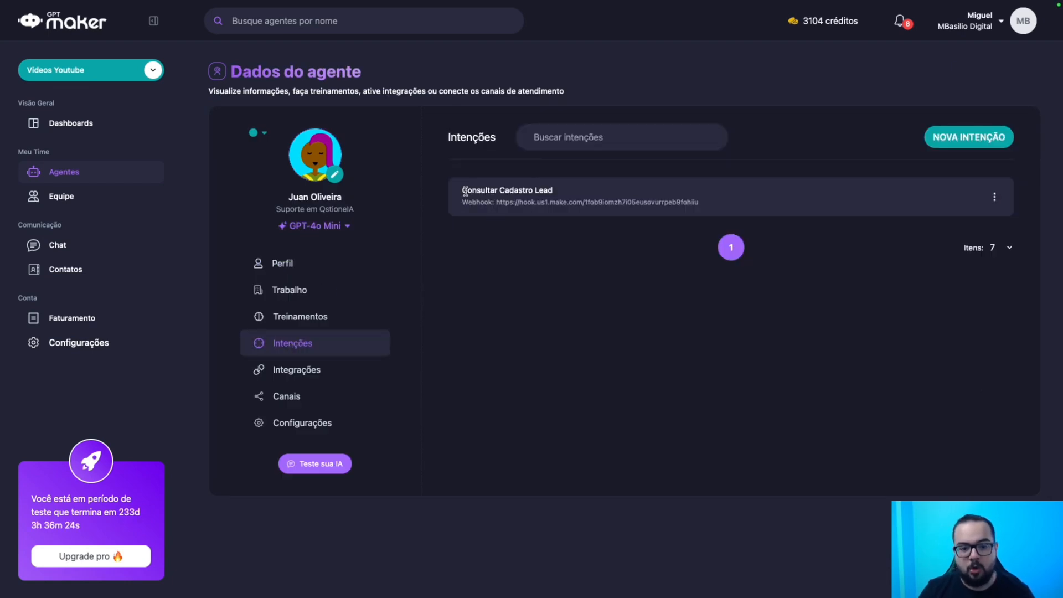
drag(466, 190, 567, 193)
click(567, 193)
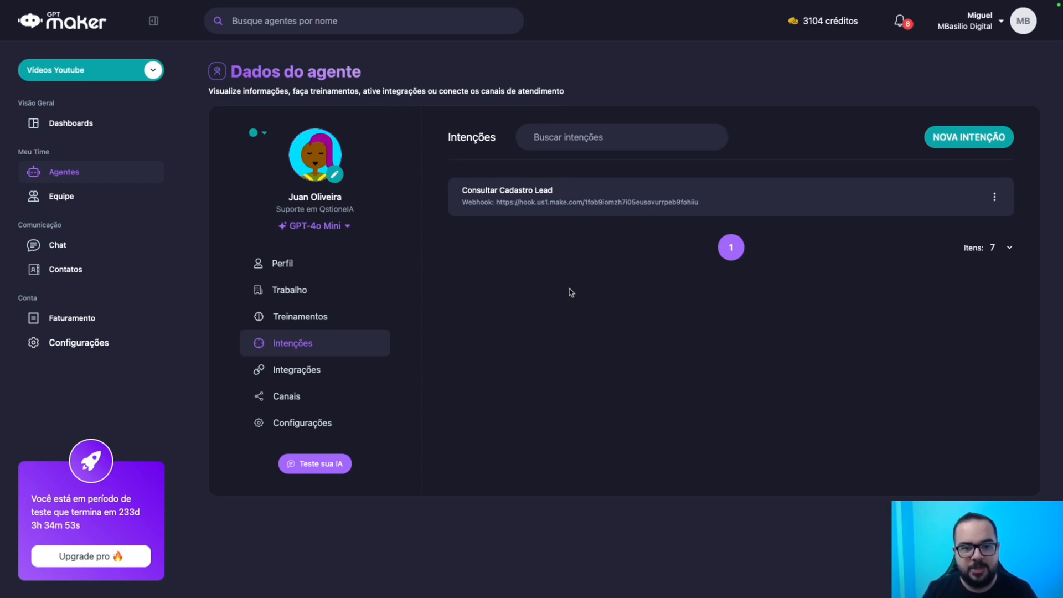
Add a new event row in the agent's Webhooks settings and browse the event types without choosing one.
click(303, 426)
click(636, 168)
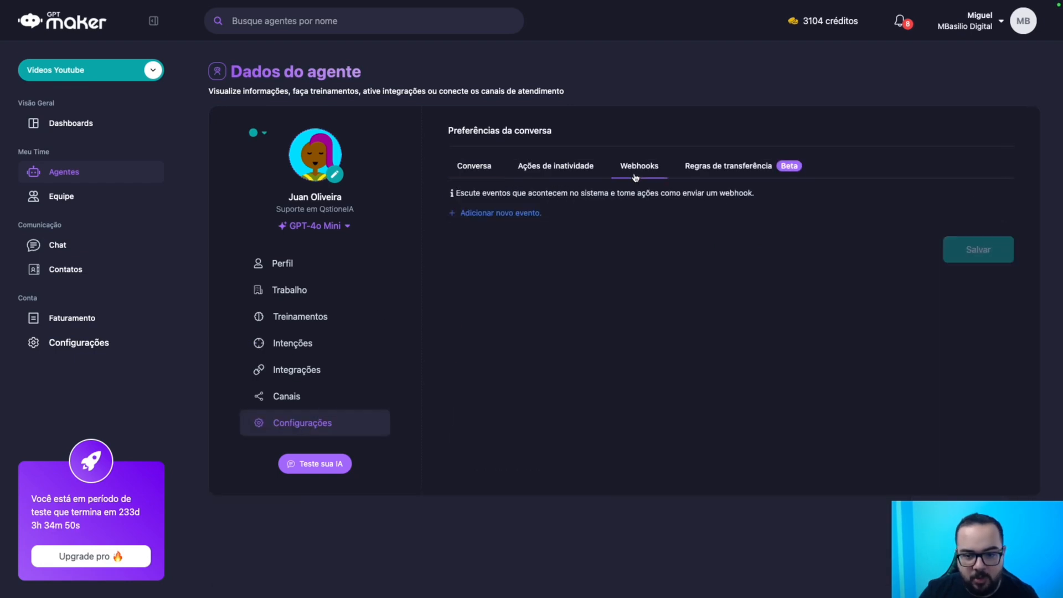
click(496, 216)
click(505, 253)
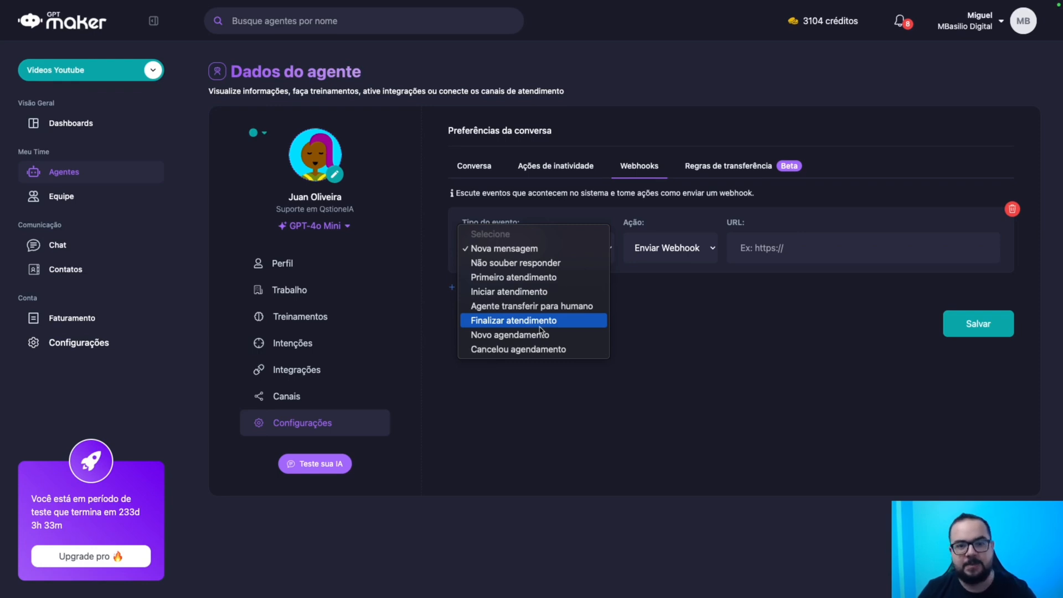
click(297, 344)
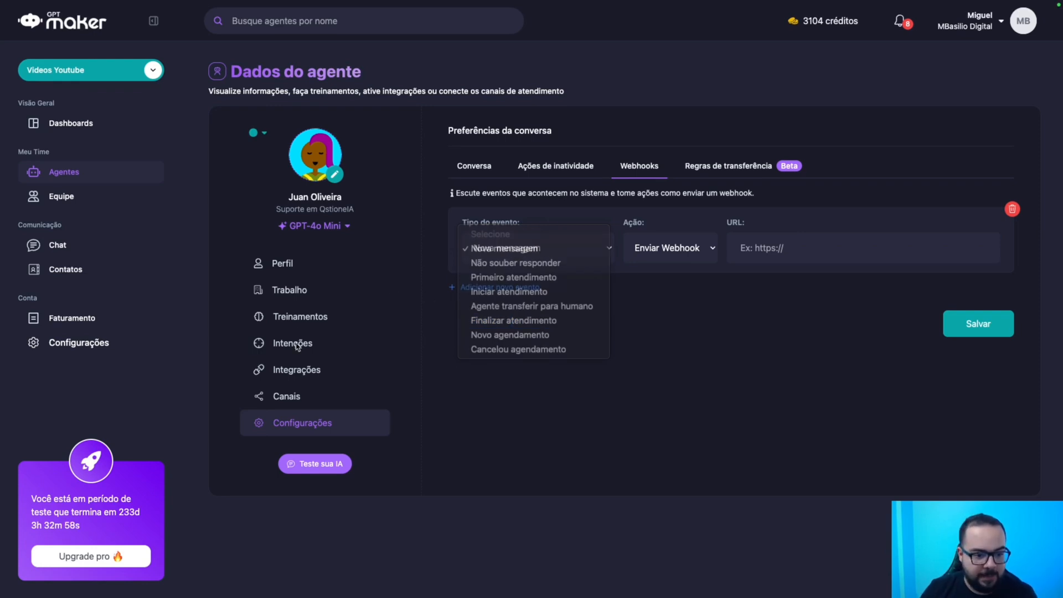
Return to the agent's Intenções list and switch over to the lead spreadsheet.
click(295, 347)
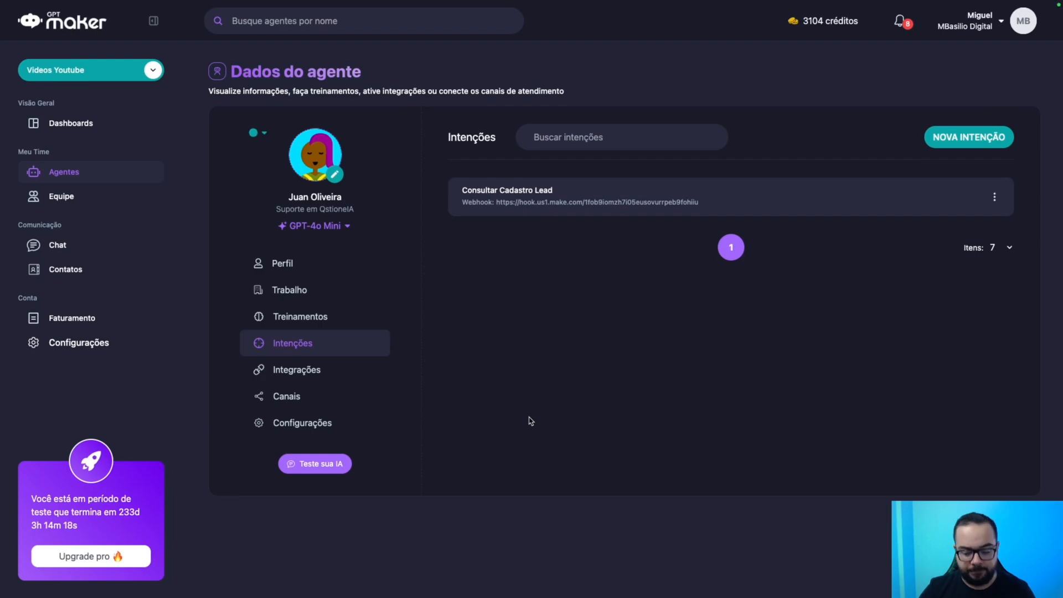
key(ctrl+Right)
key(ctrl+Right)
Review the conversion dates, lead names and Telefone entries in the lead sheet.
click(443, 262)
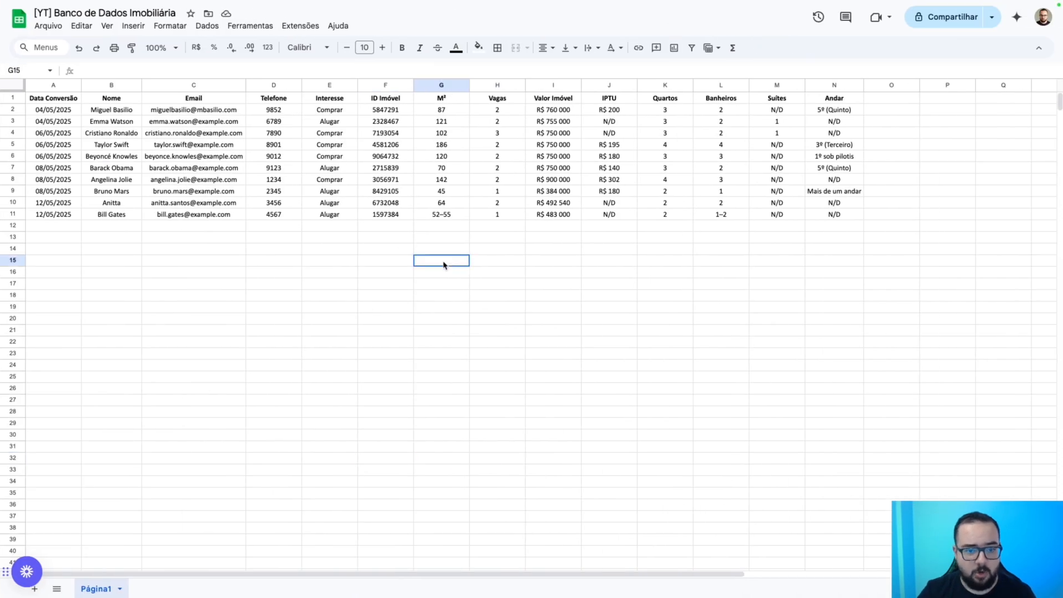
drag(57, 112, 43, 194)
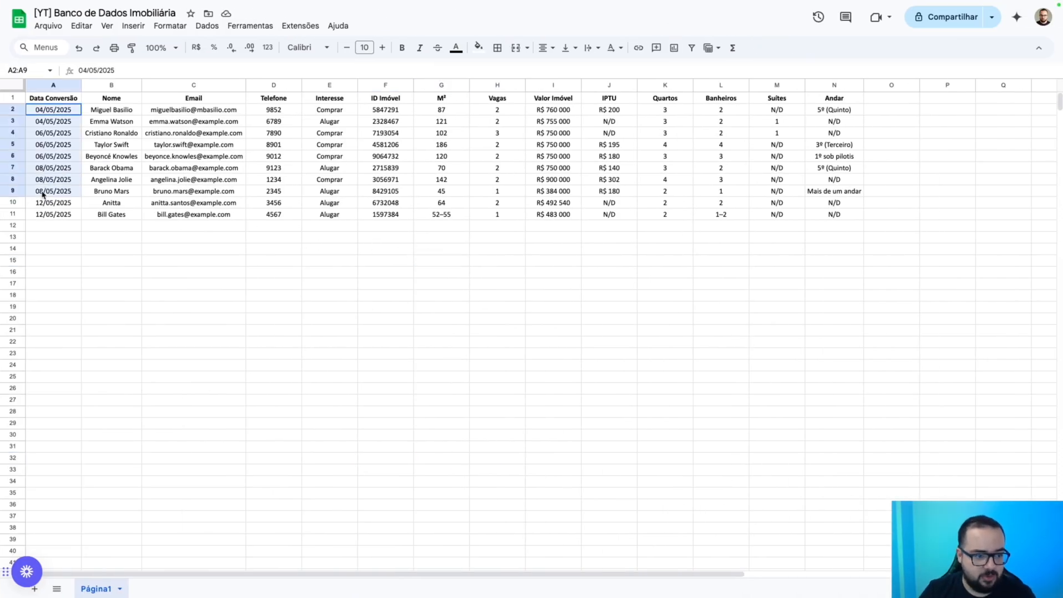
click(12, 109)
drag(113, 123, 109, 214)
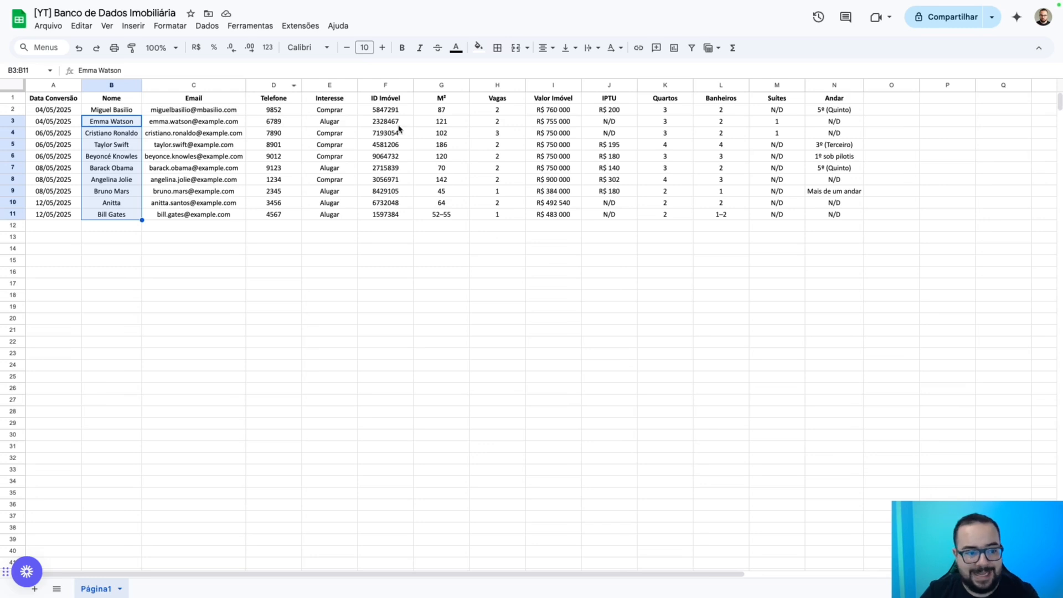
click(277, 123)
drag(276, 123, 278, 214)
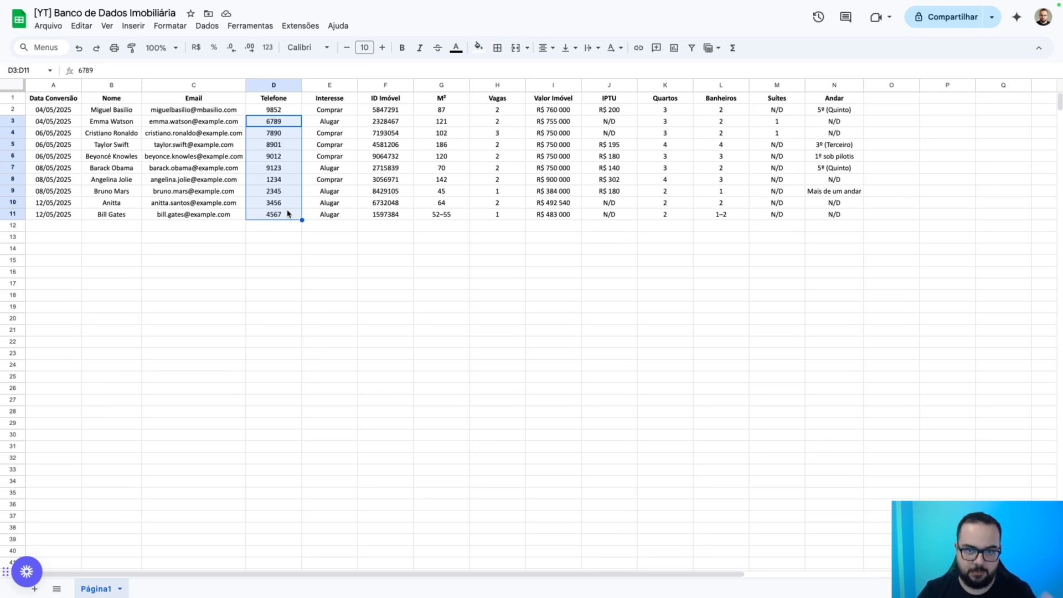
Step through the Interesse values of the leads from row 3 down.
click(335, 123)
click(336, 136)
click(336, 145)
click(338, 157)
click(339, 167)
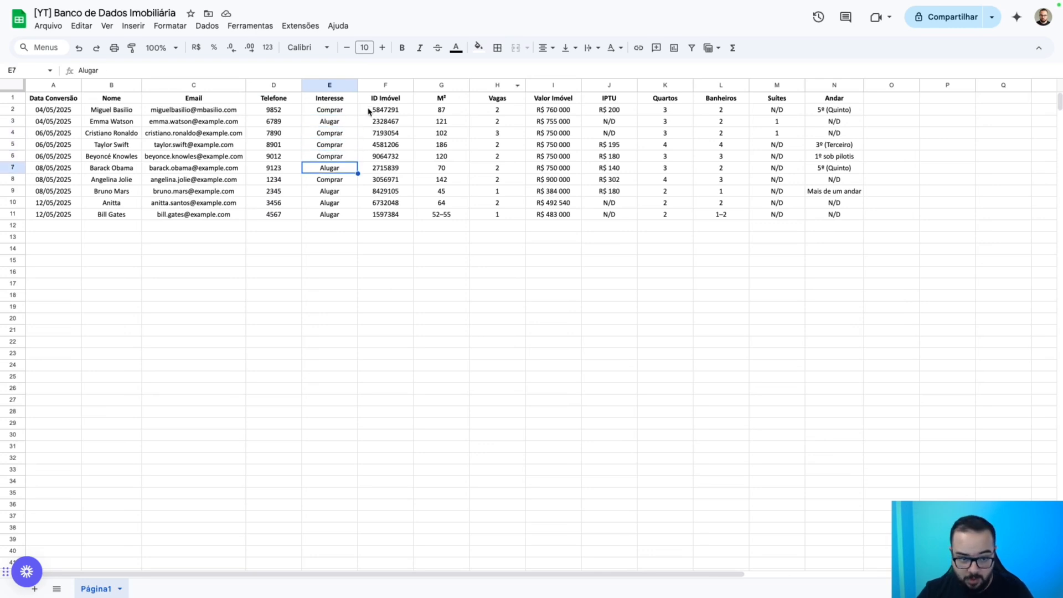
Review the M², Vagas, Valor Imóvel, IPTU, Quartos and Banheiros columns through Andar, then go to Make.
click(444, 85)
click(487, 86)
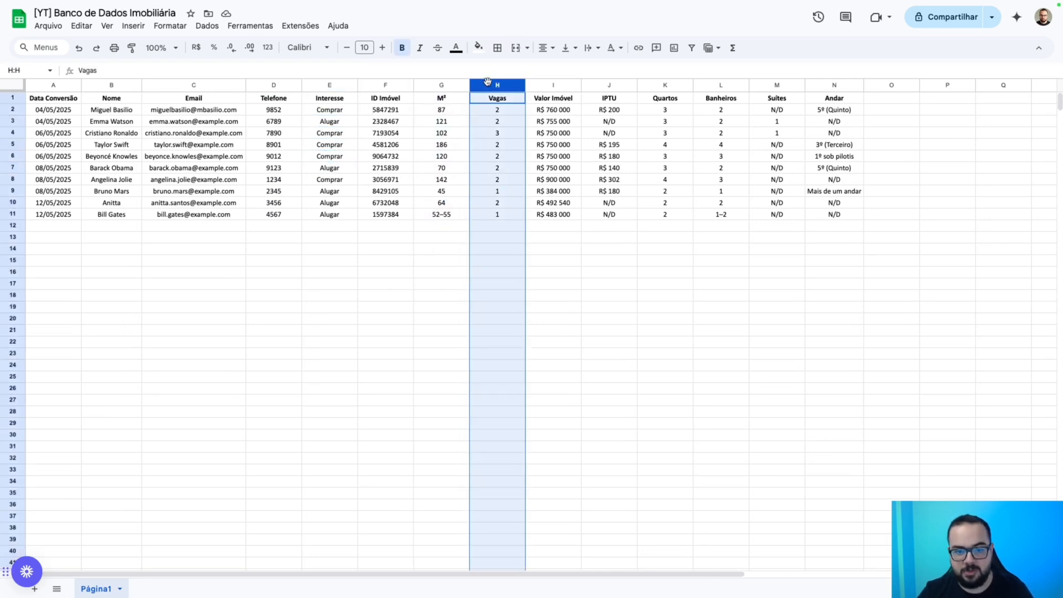
click(543, 84)
click(608, 85)
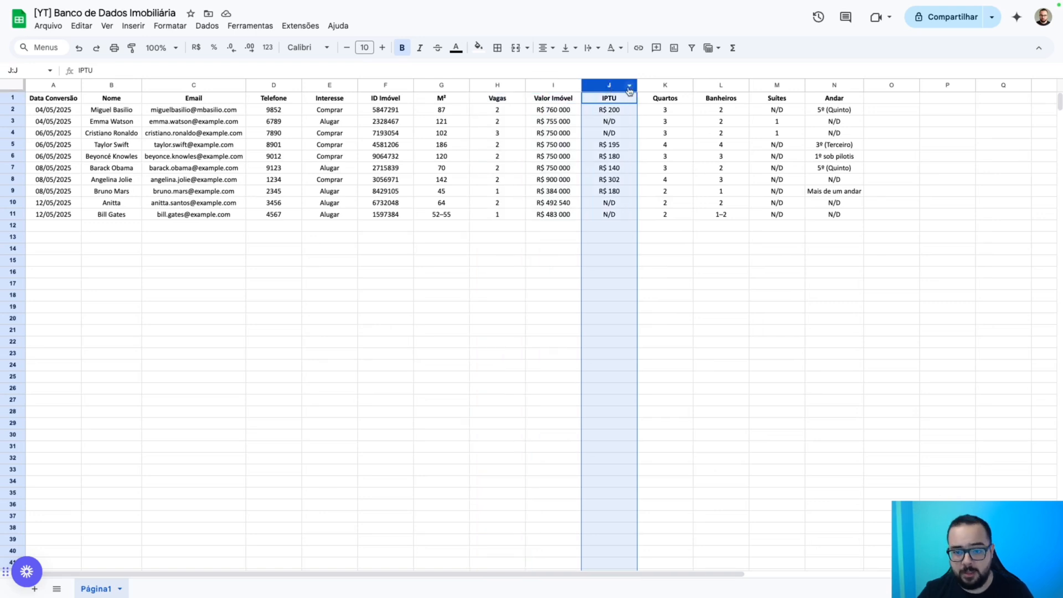
click(654, 86)
click(723, 87)
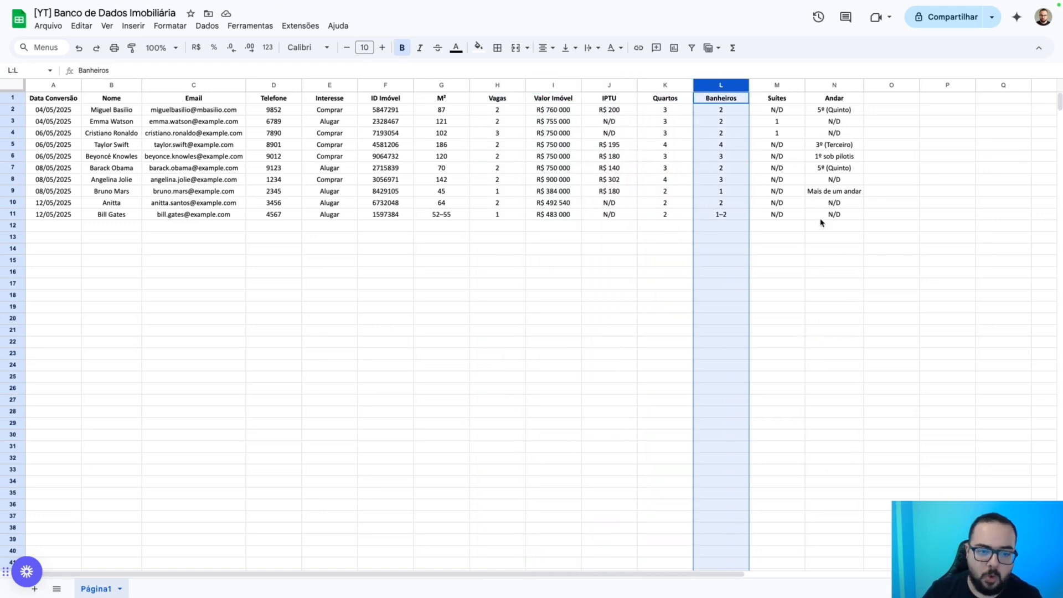
drag(330, 85, 831, 90)
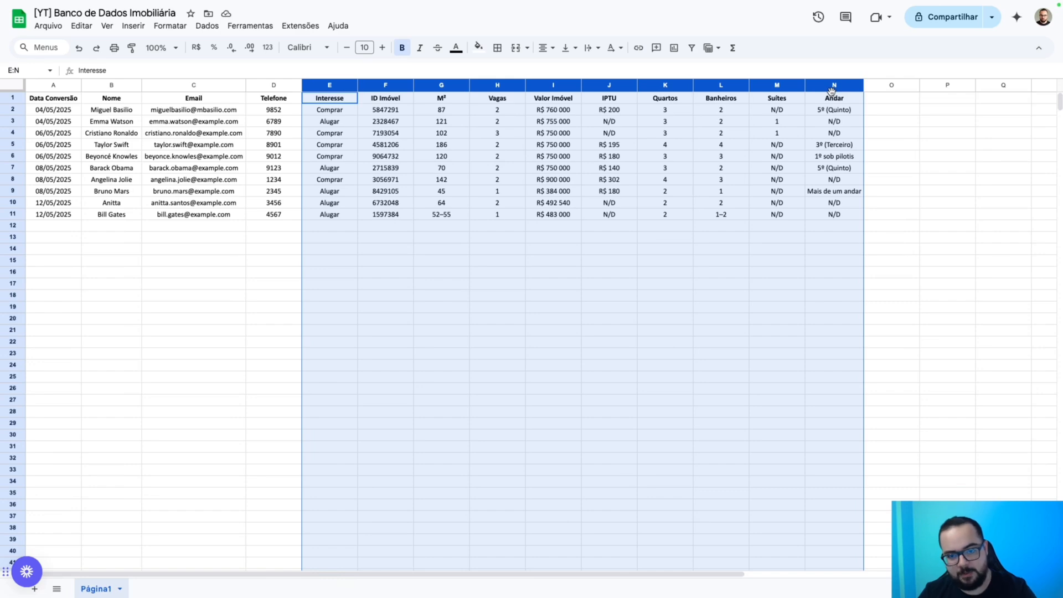
click(767, 228)
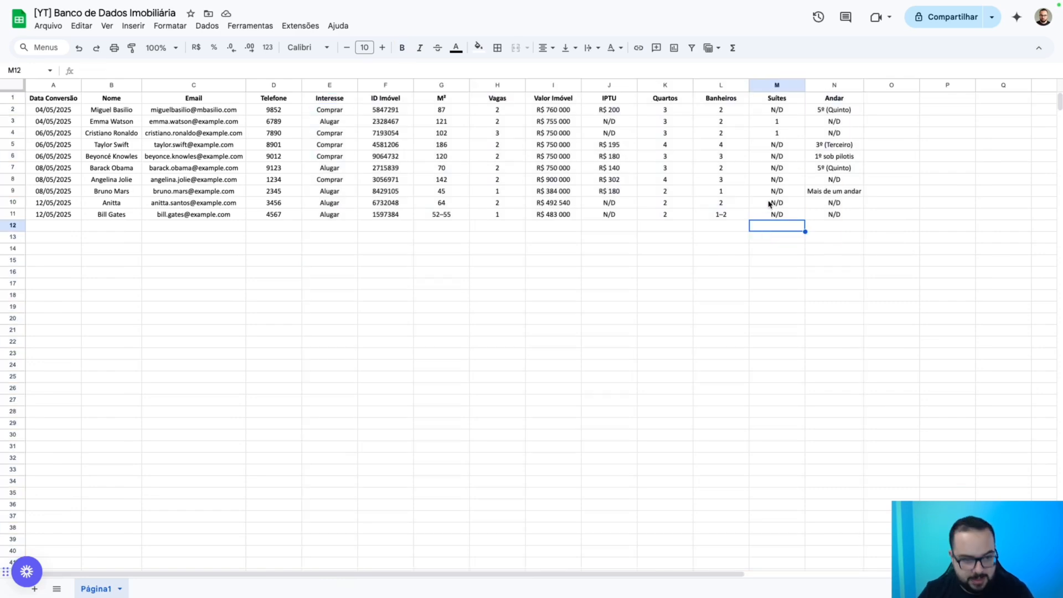
key(ctrl+Left)
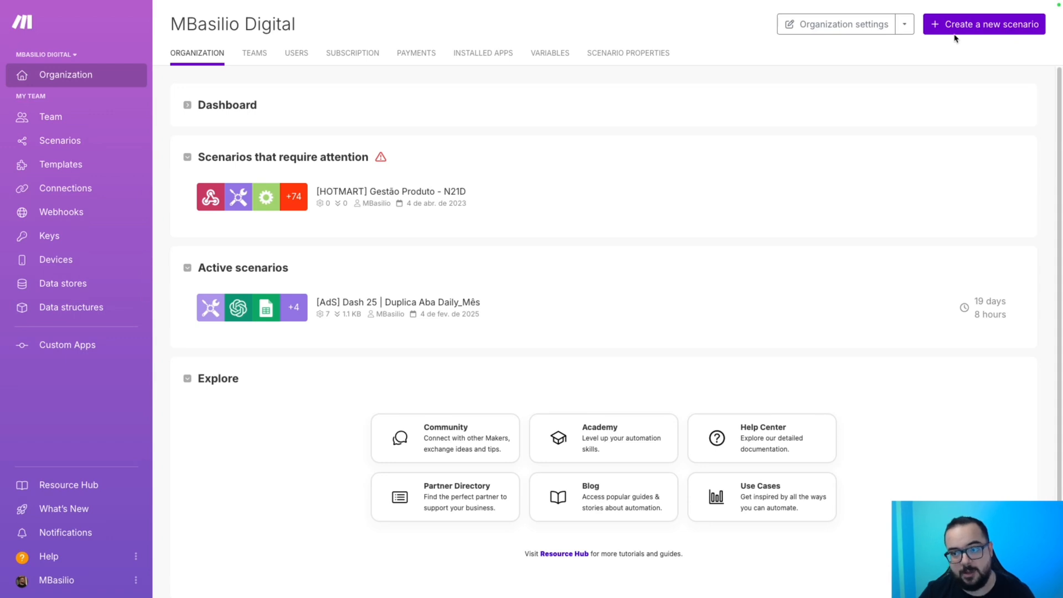
Create a new Make scenario named '[MB] GPT Maker | Consultar Banco de Dados'.
click(973, 25)
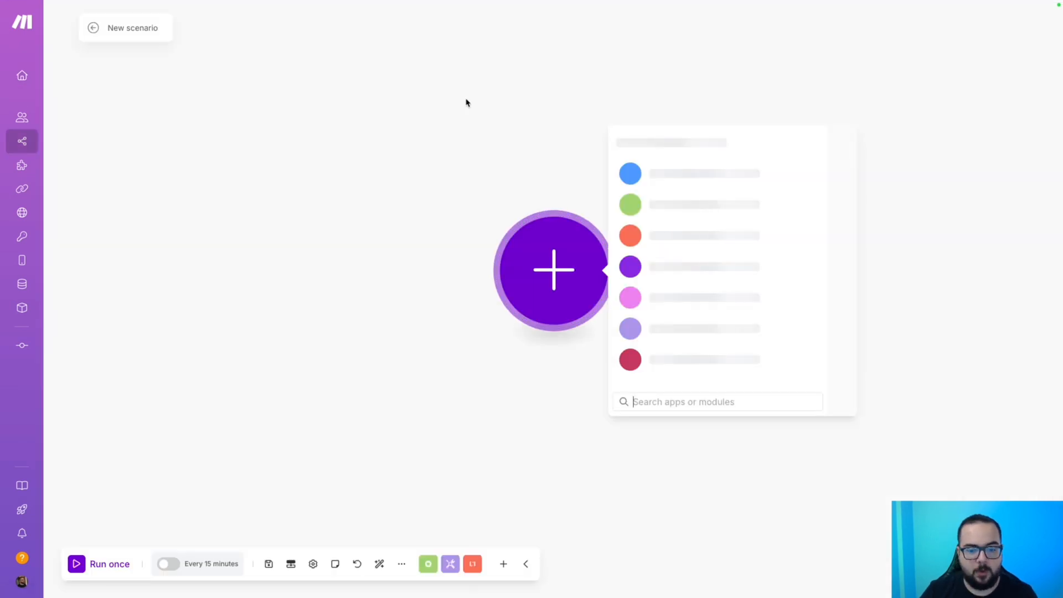
click(138, 26)
text([MB)
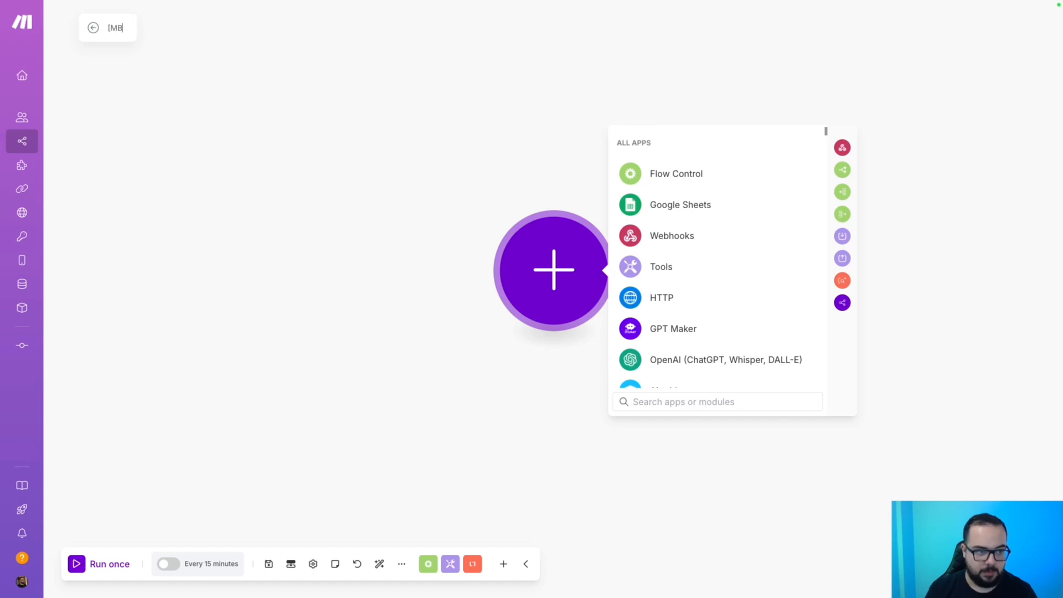
text(] GPT)
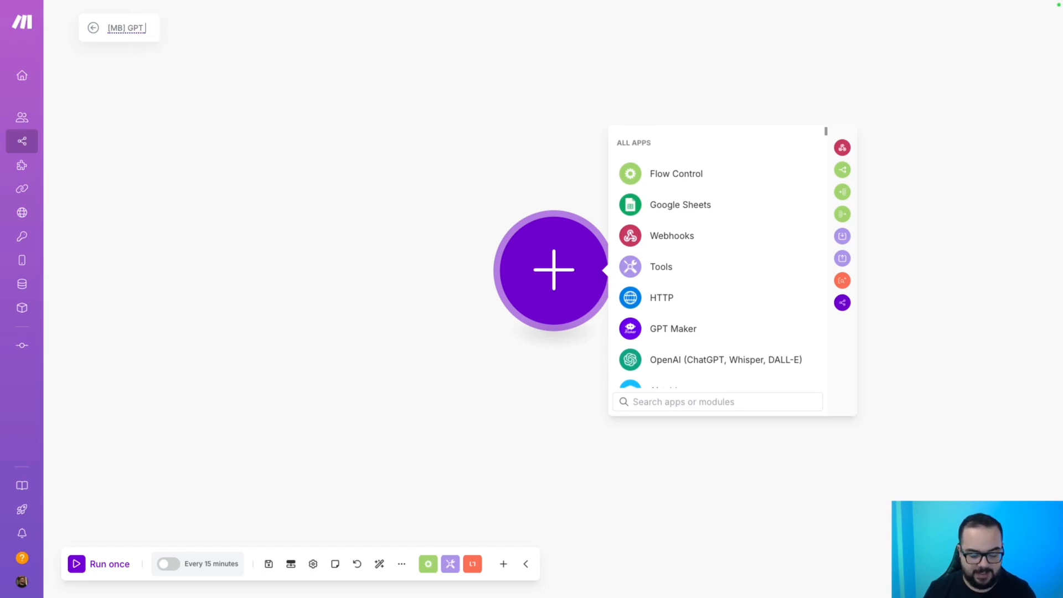
text( Maker)
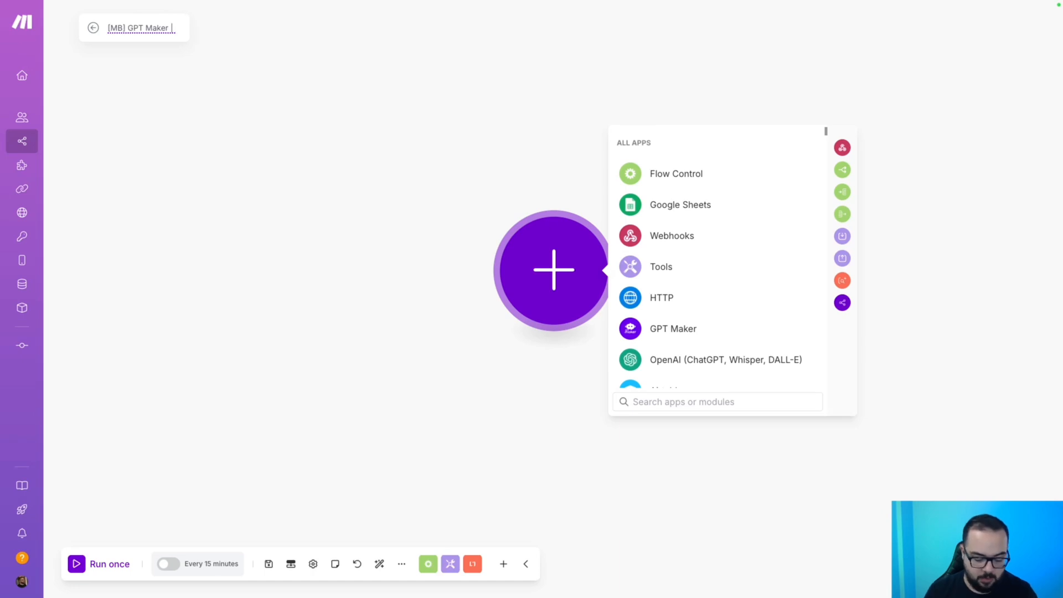
text( | Consultar B)
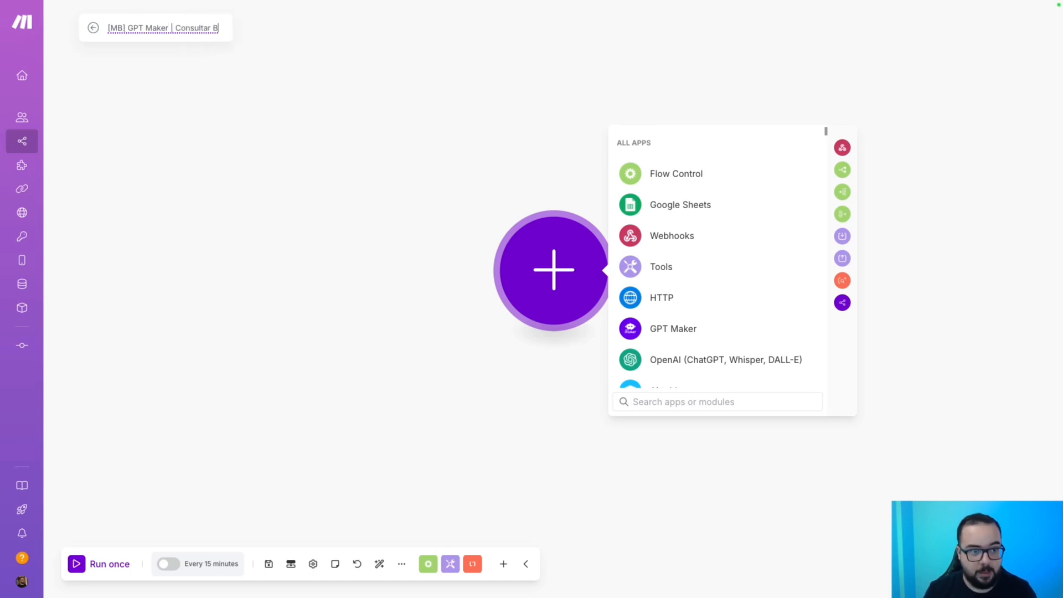
text(anco de Dados)
key(ctrl+a)
key(ctrl+c)
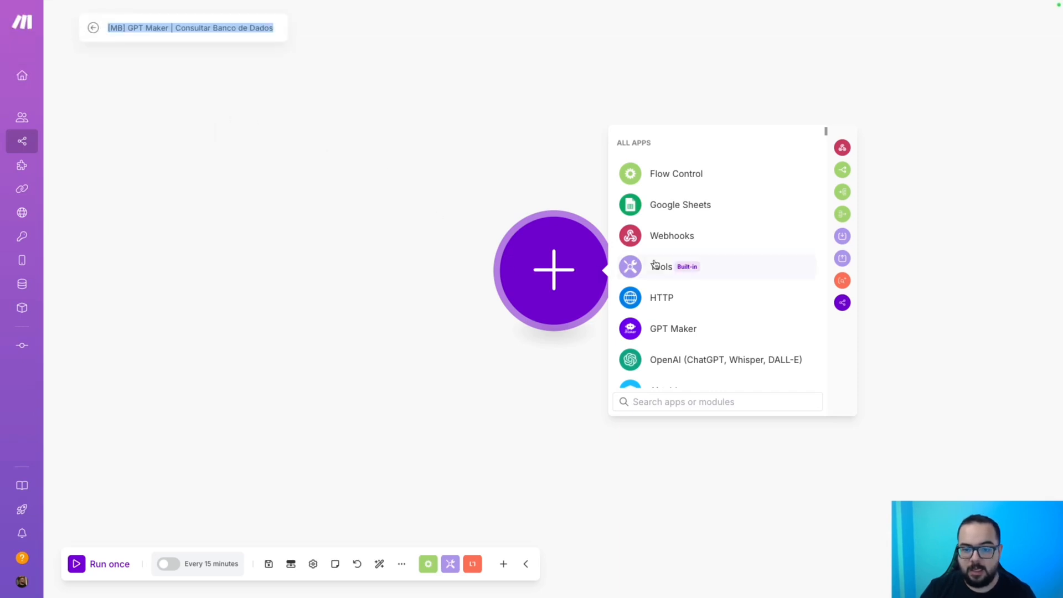
Add a Custom webhook trigger with a new webhook named '[MB] GPT Maker | Consultar Banco de Dados'.
click(662, 243)
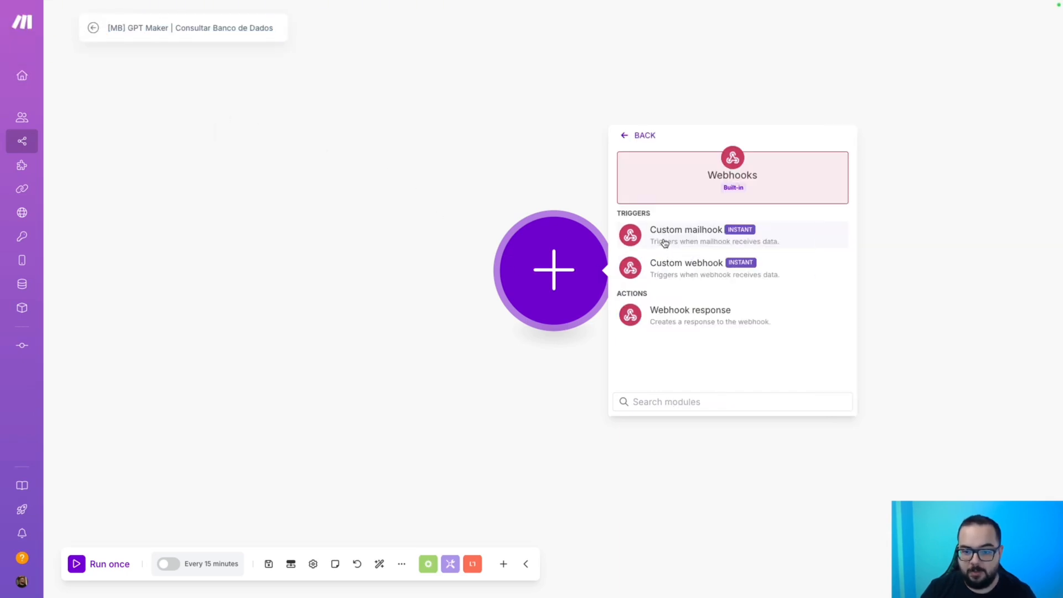
click(686, 270)
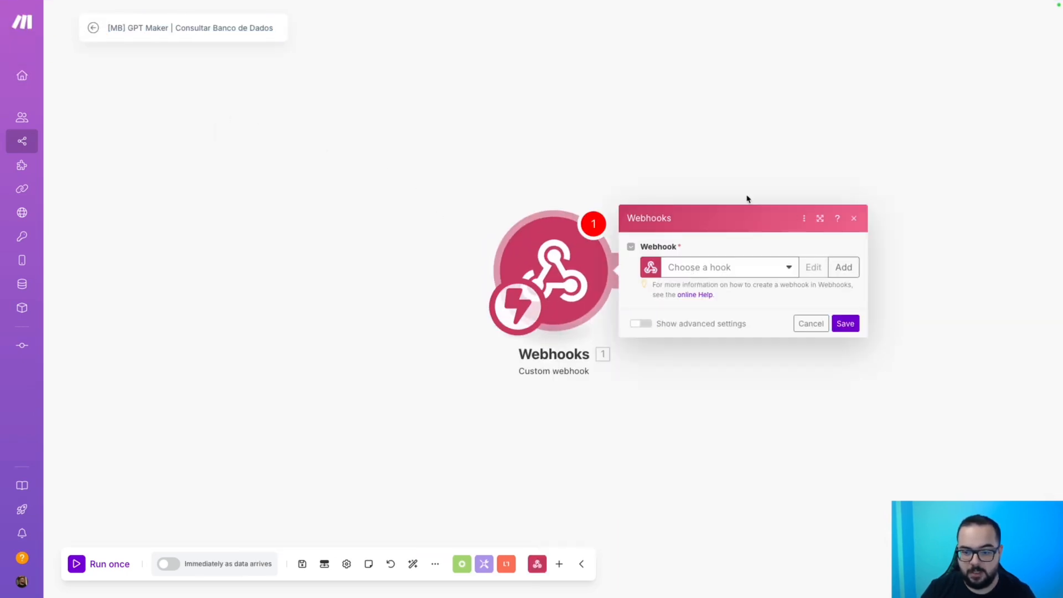
click(836, 268)
triple_click(781, 229)
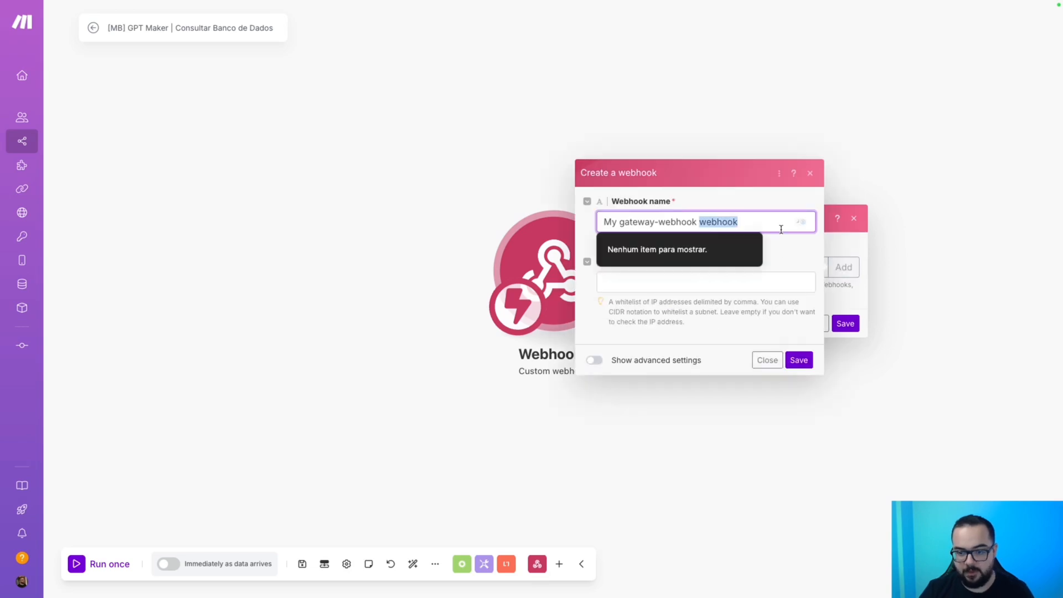
key(ctrl+v)
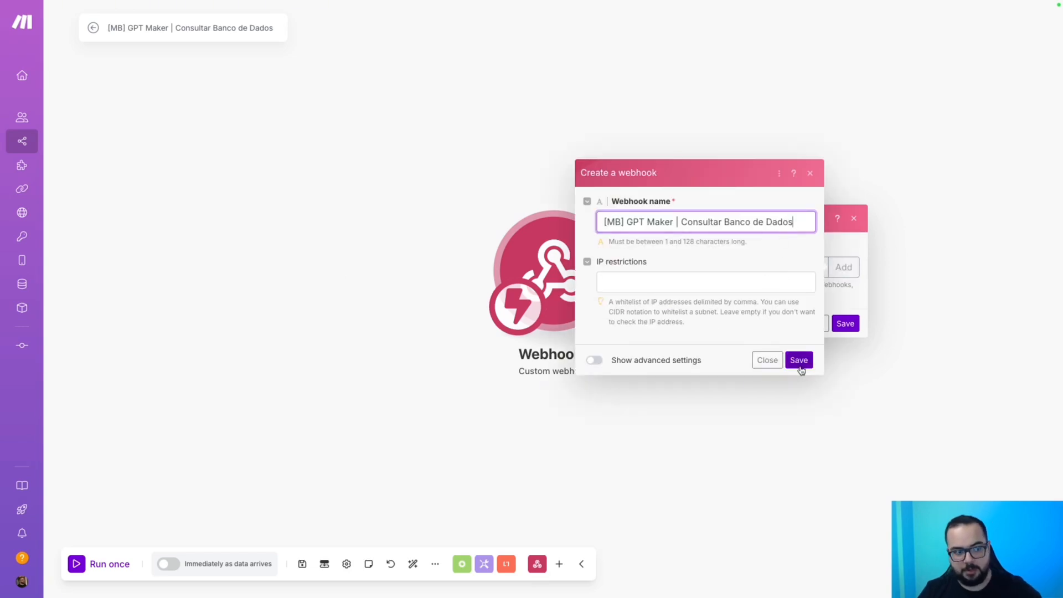
mouse_move(58, 213)
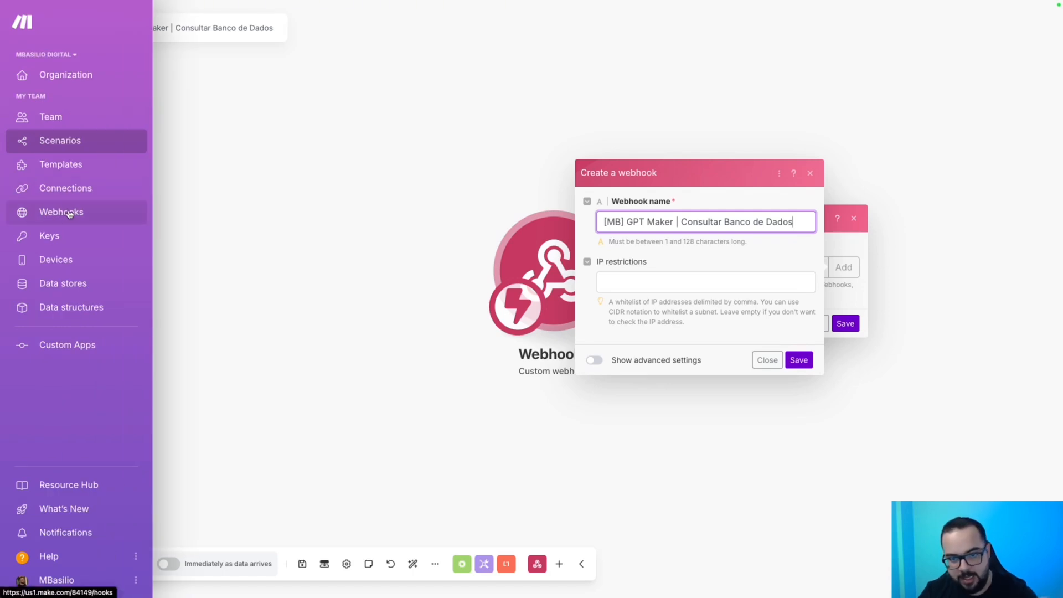
click(798, 360)
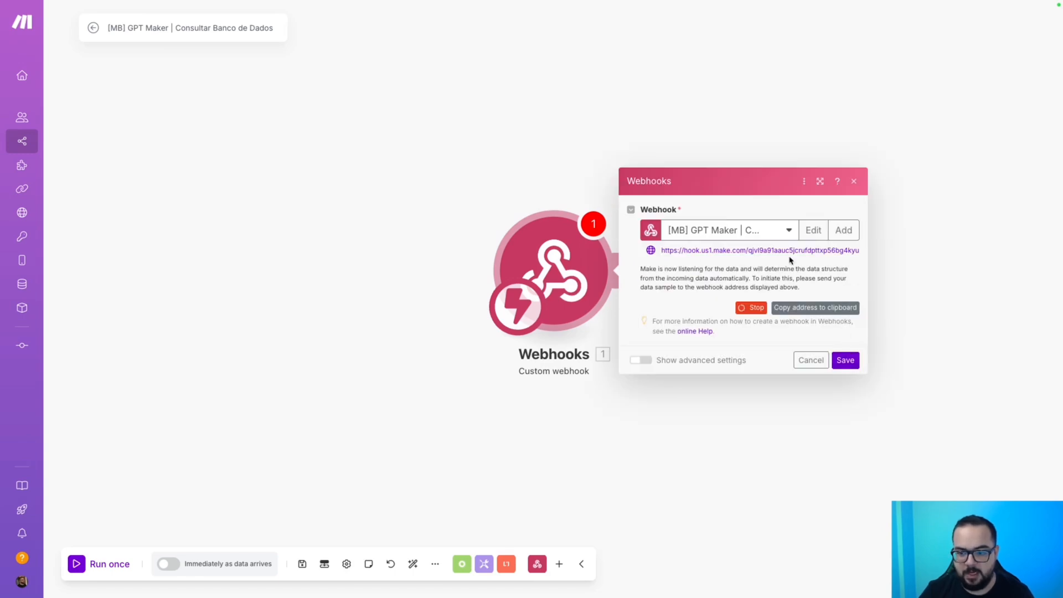
click(843, 360)
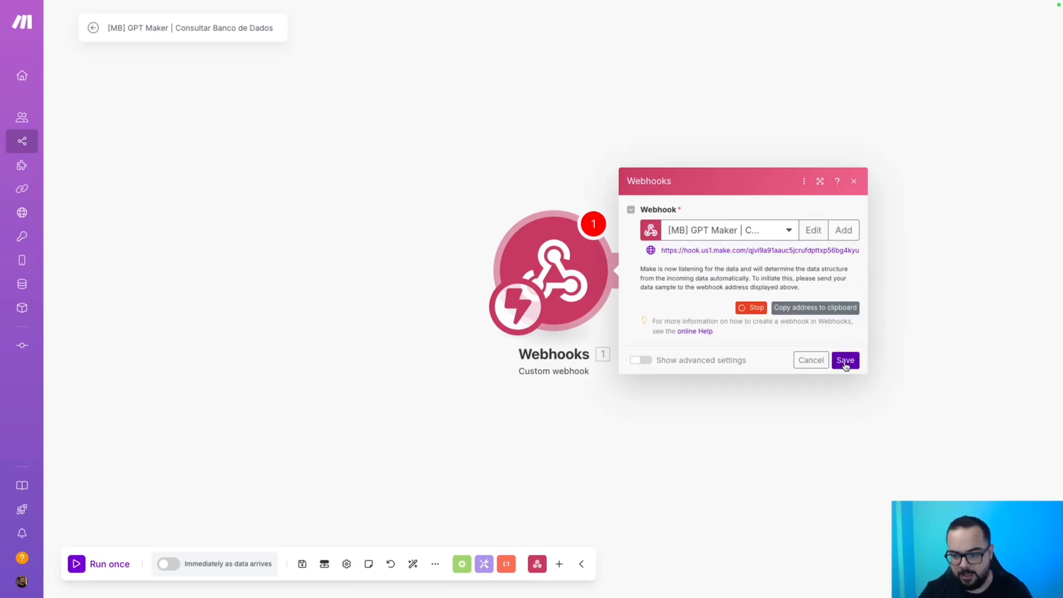
drag(767, 391, 501, 372)
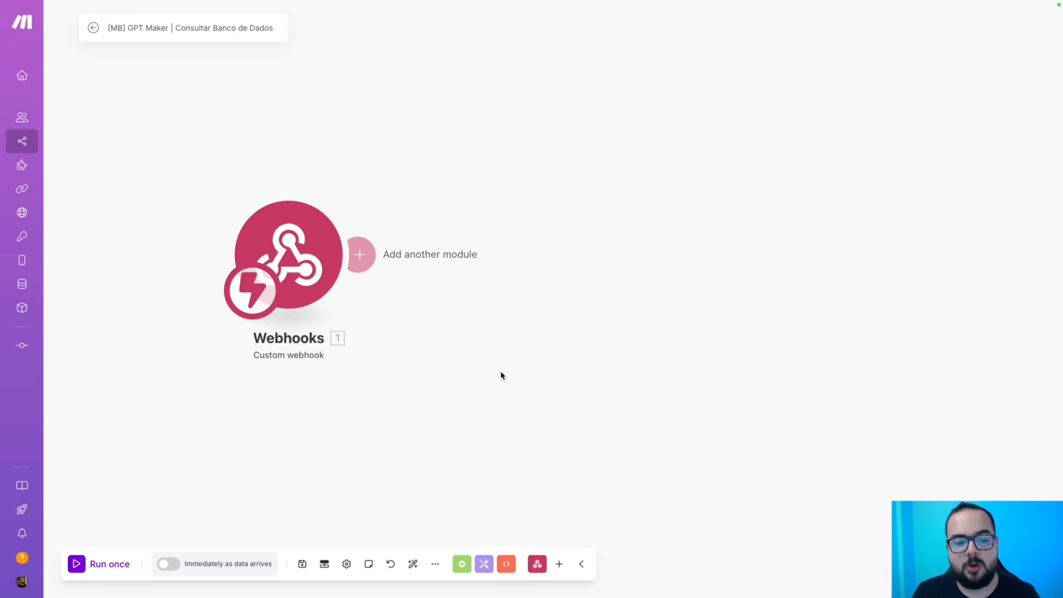
Save the scenario with its Custom webhook trigger.
click(301, 565)
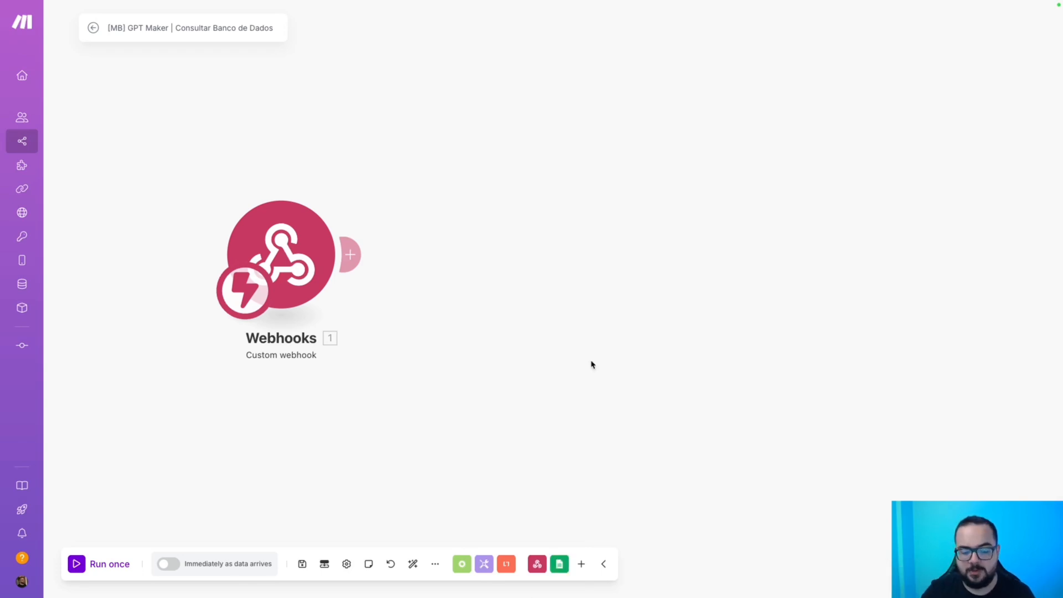
Add a Tools Set multiple variables module defining variable phone with a sample phone value.
click(484, 563)
text(se)
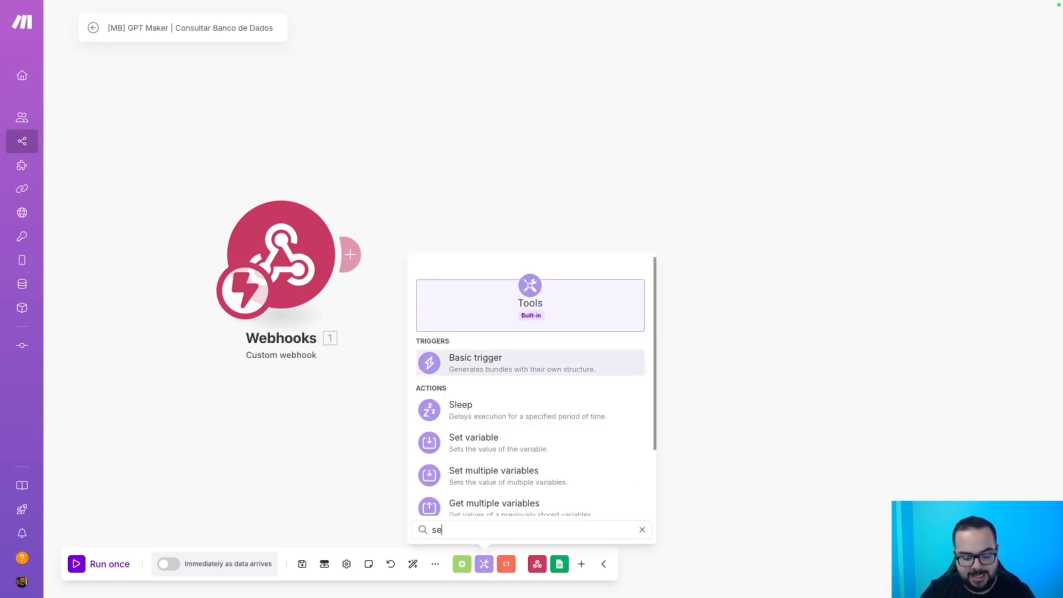
text(t)
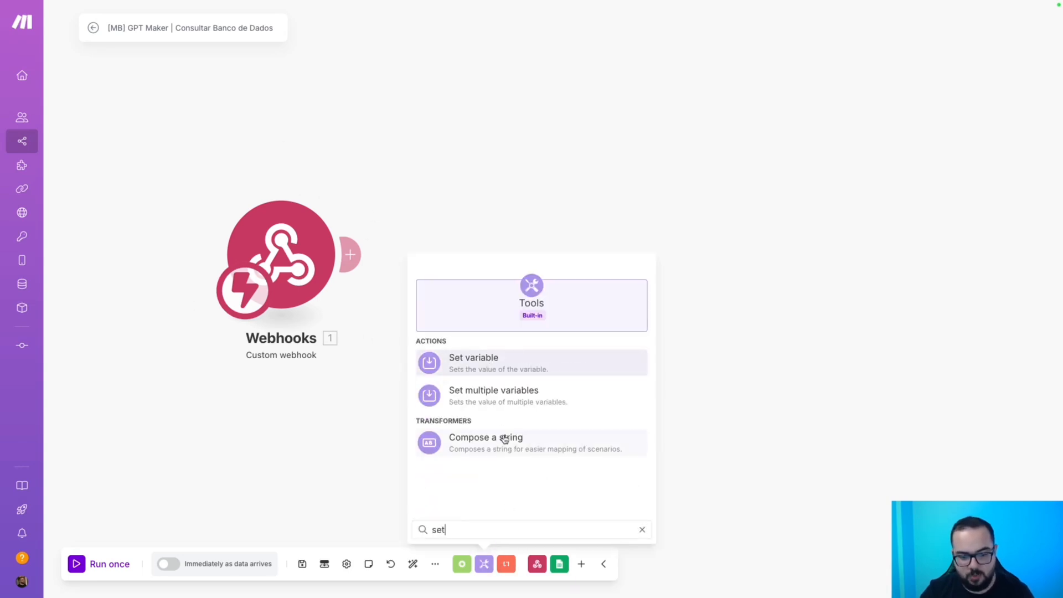
click(468, 395)
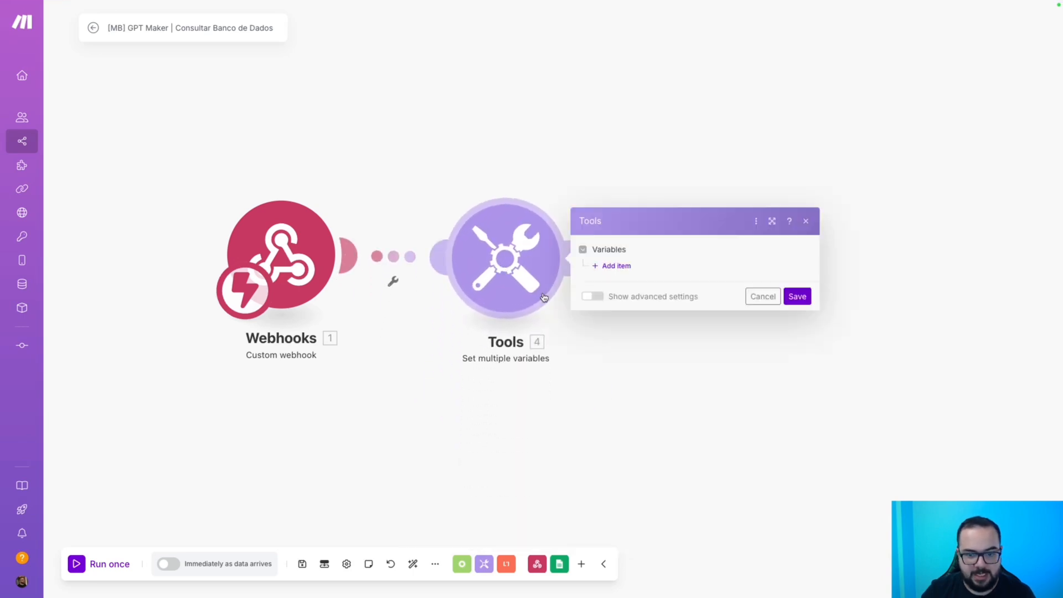
click(623, 266)
click(653, 242)
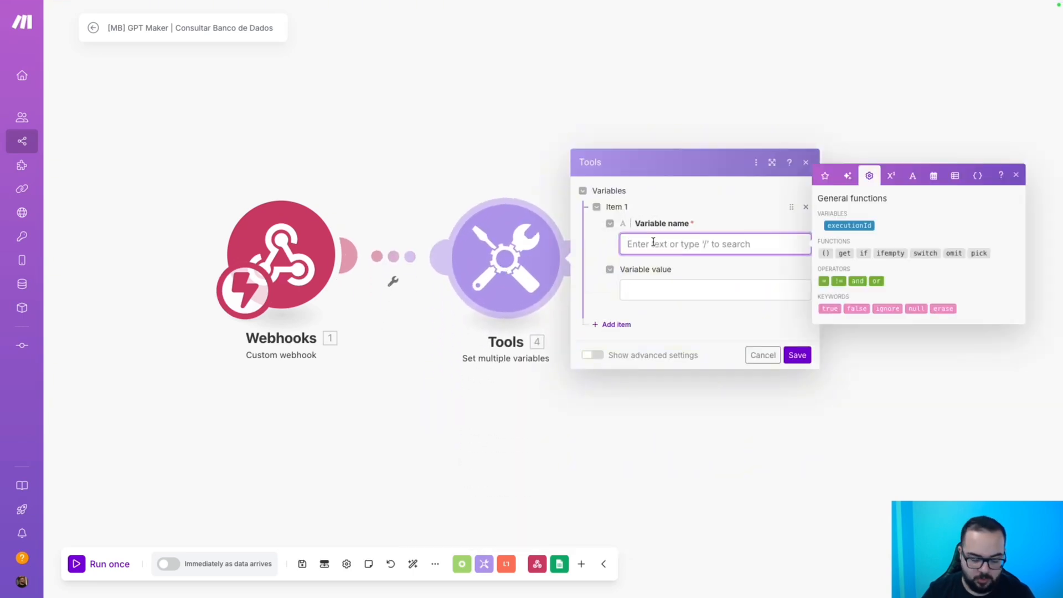
text(phone)
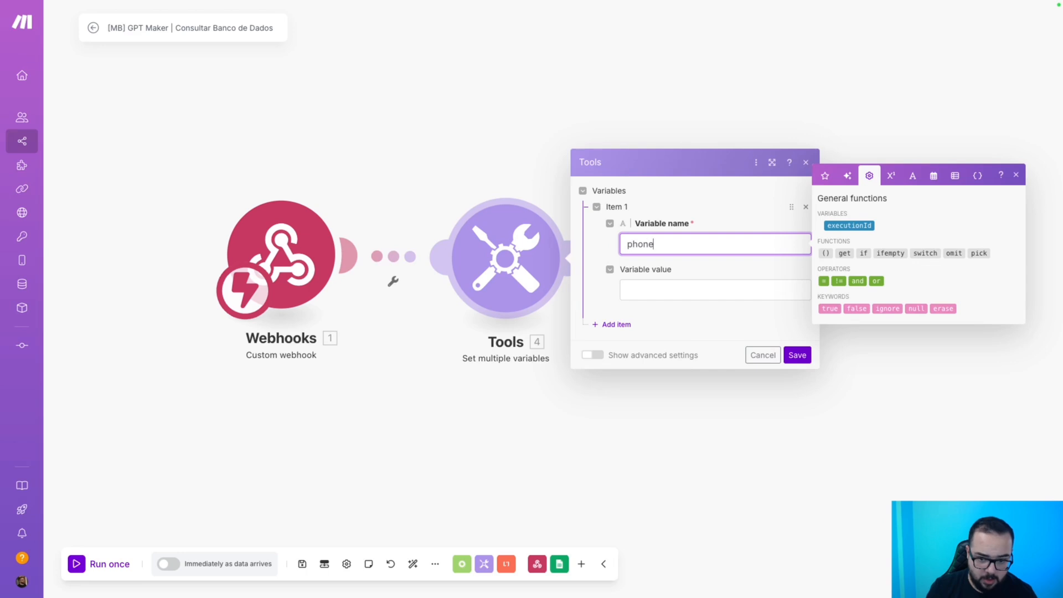
key(Tab)
text(985)
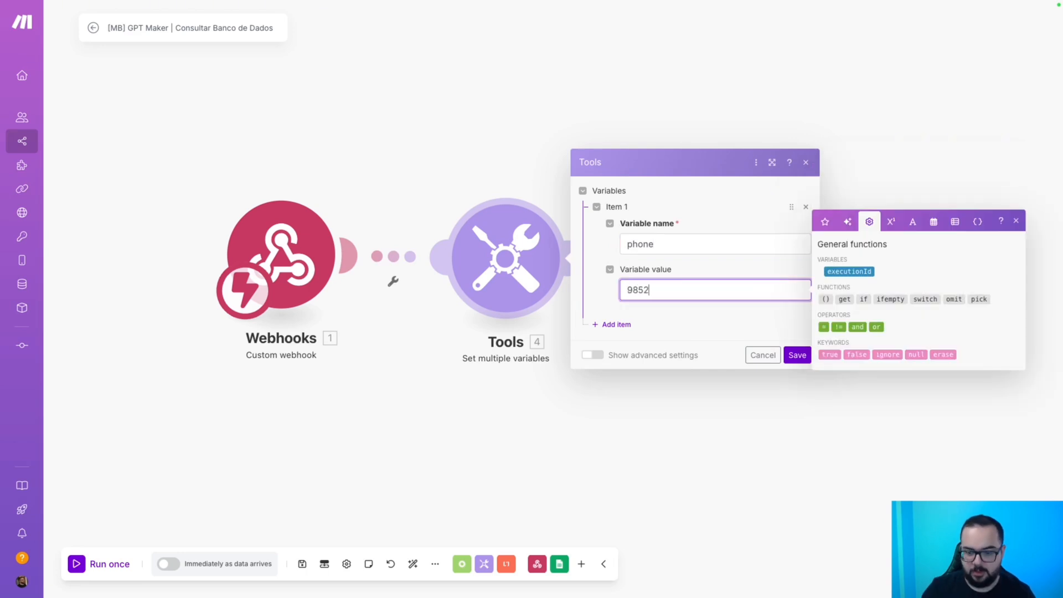
text(2)
click(797, 355)
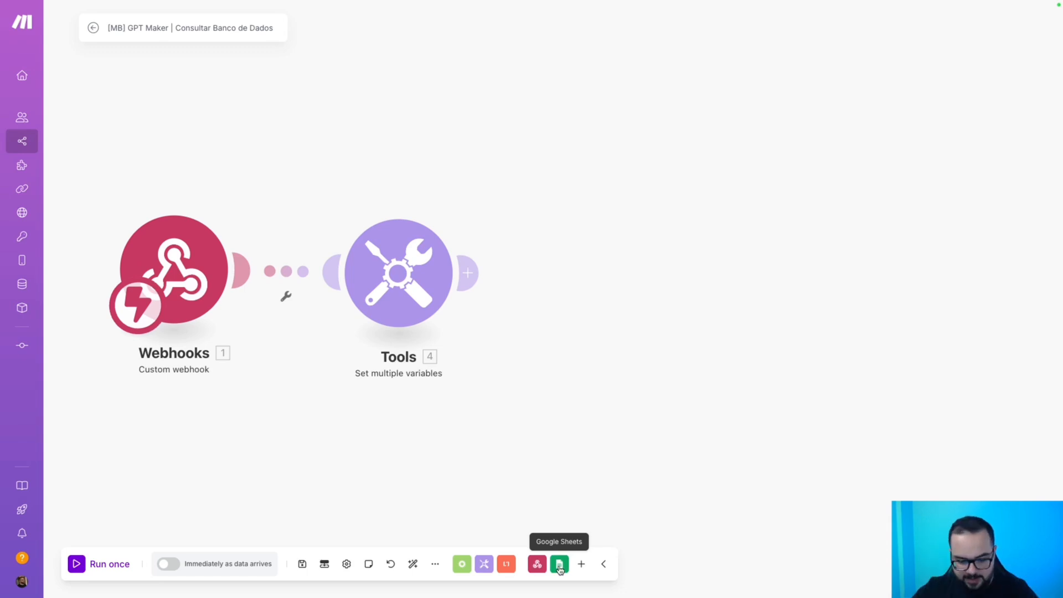
Add a Google Sheets Search Rows module after Tools with Search Method 'Select from all'.
click(561, 563)
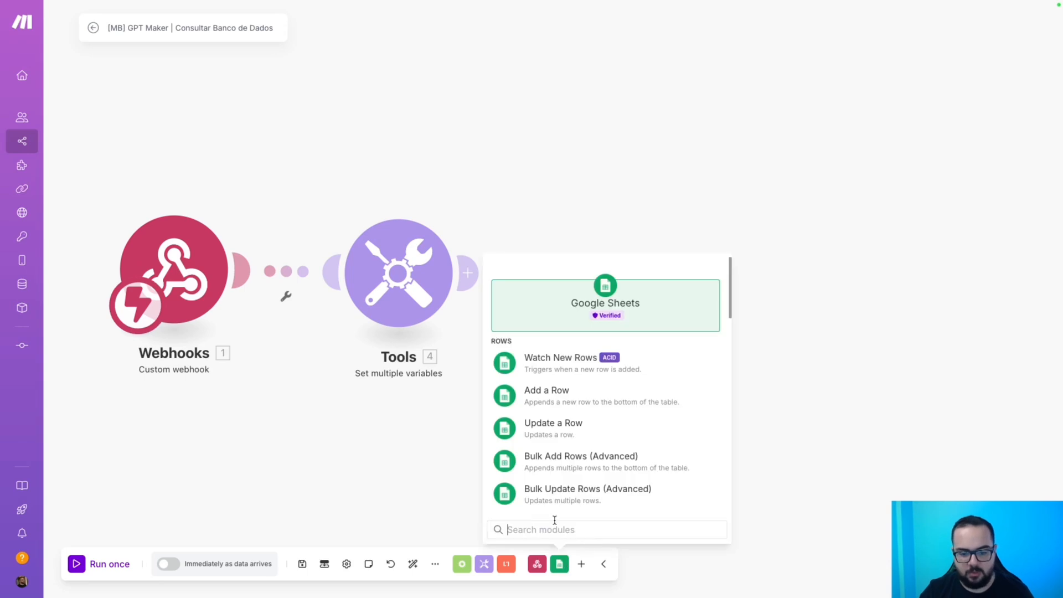
text(searc)
click(569, 365)
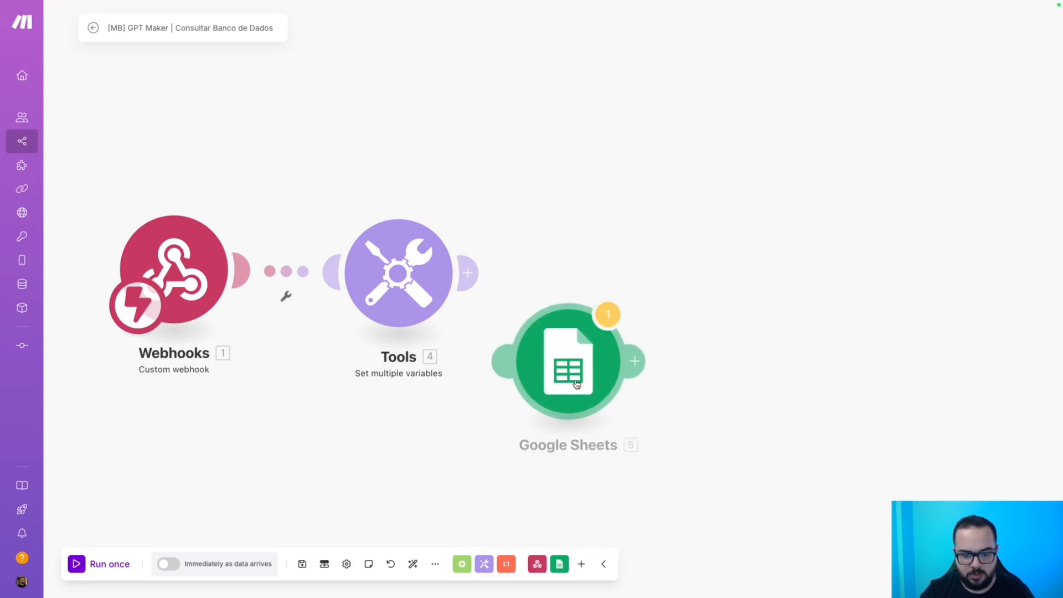
click(561, 564)
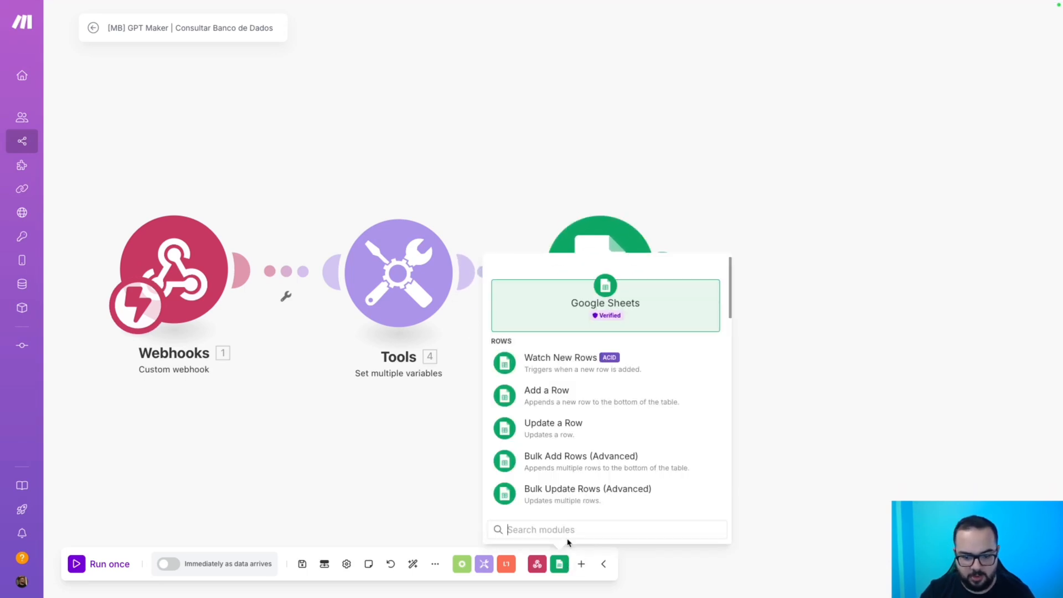
text(sear)
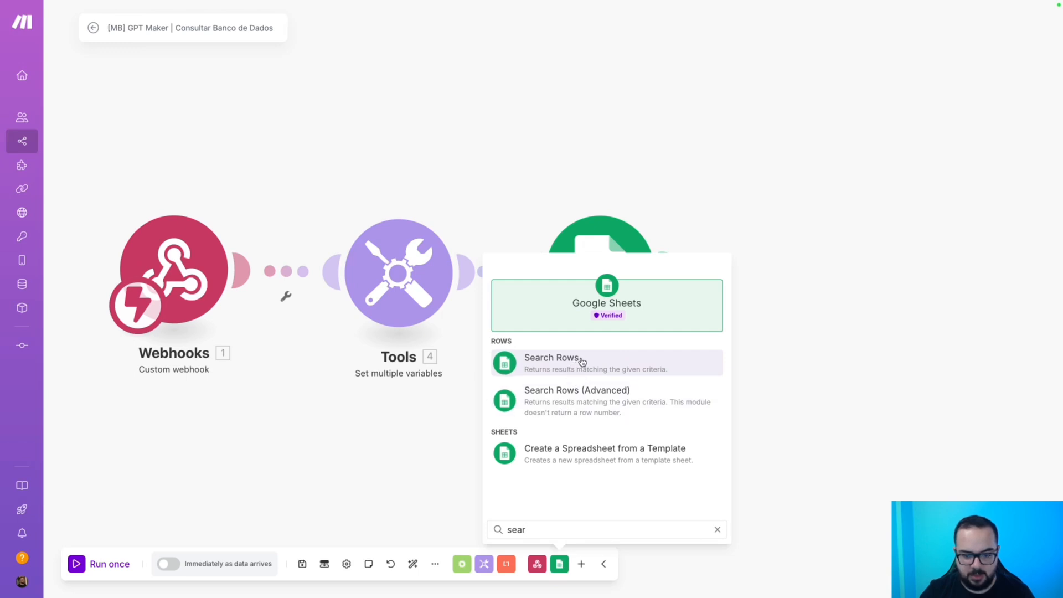
click(631, 157)
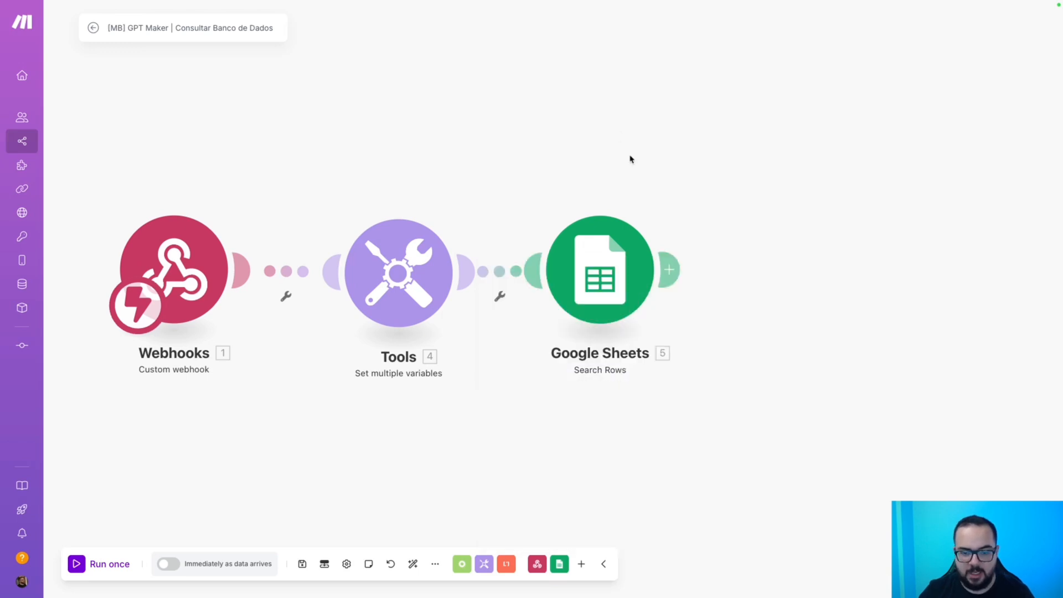
drag(740, 148, 528, 318)
drag(568, 387, 523, 394)
click(543, 274)
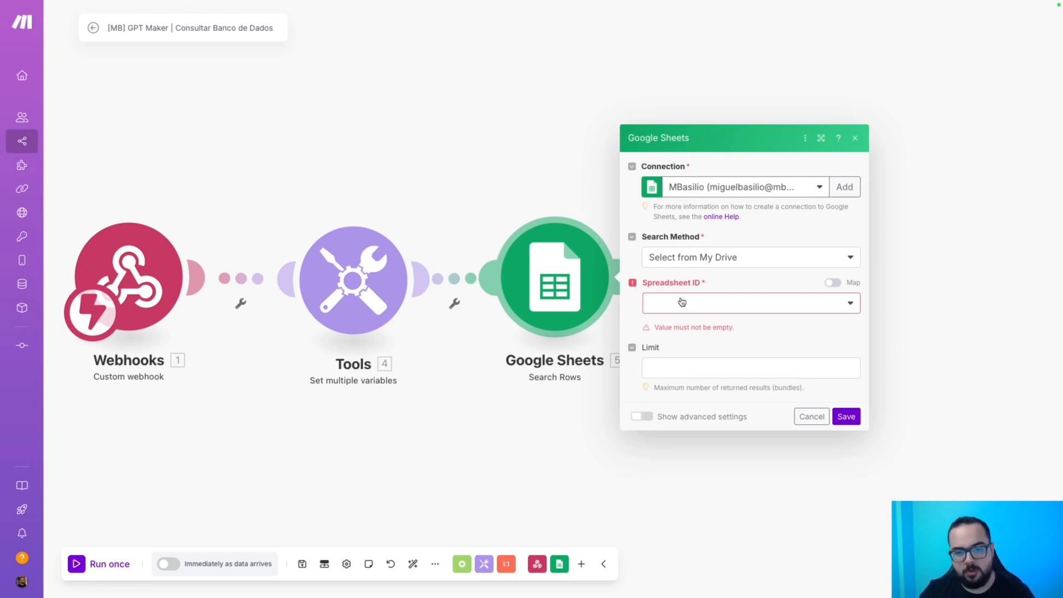
click(693, 258)
click(687, 297)
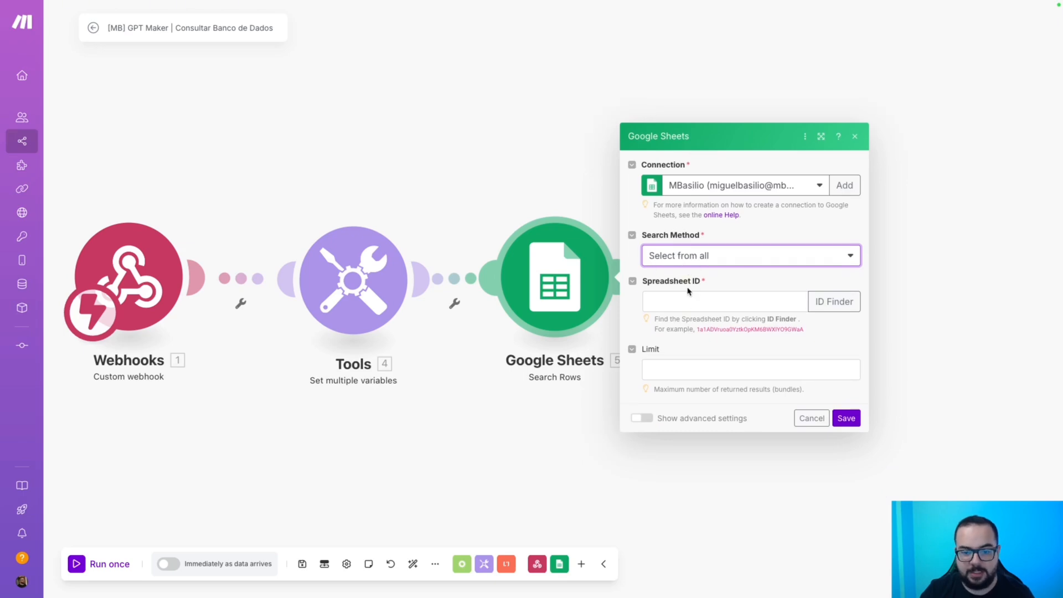
Copy the spreadsheet ID from the lead sheet's address for the Spreadsheet ID field.
key(ctrl+Right)
mouse_move(454, 1)
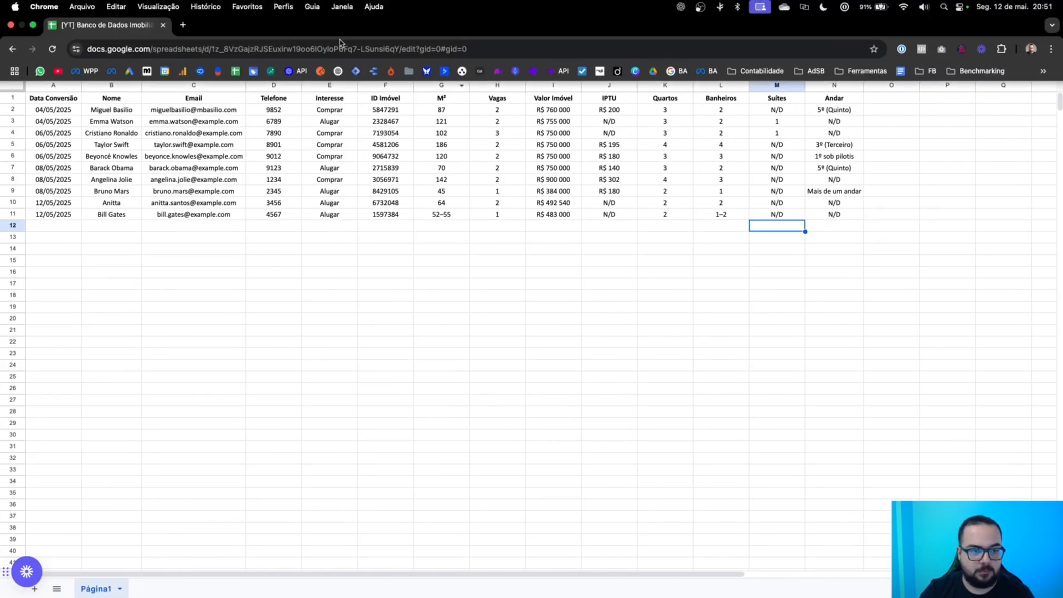
click(339, 43)
click(224, 49)
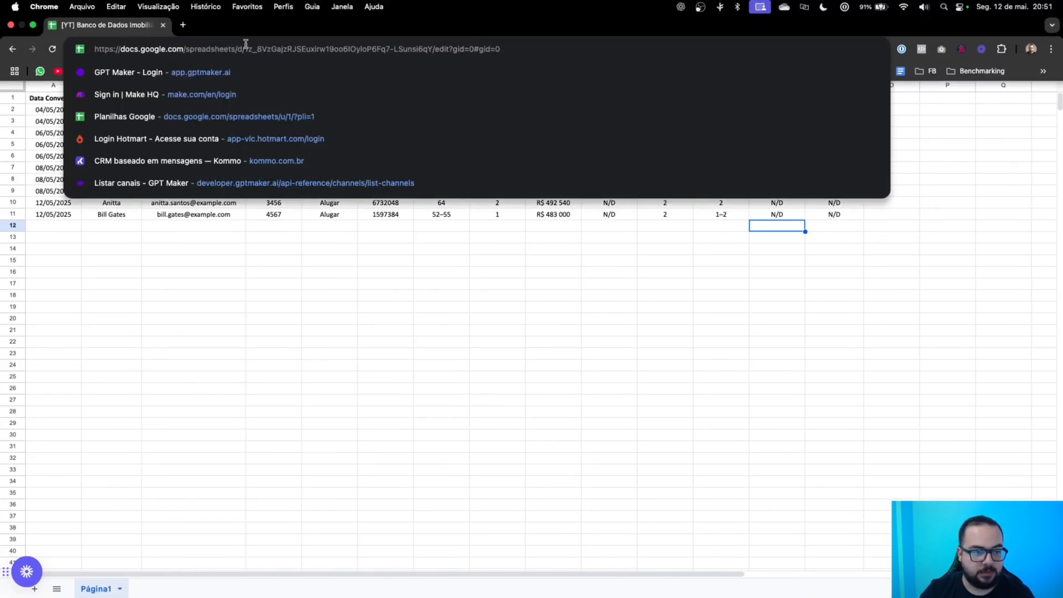
drag(245, 49, 432, 53)
key(ctrl+c)
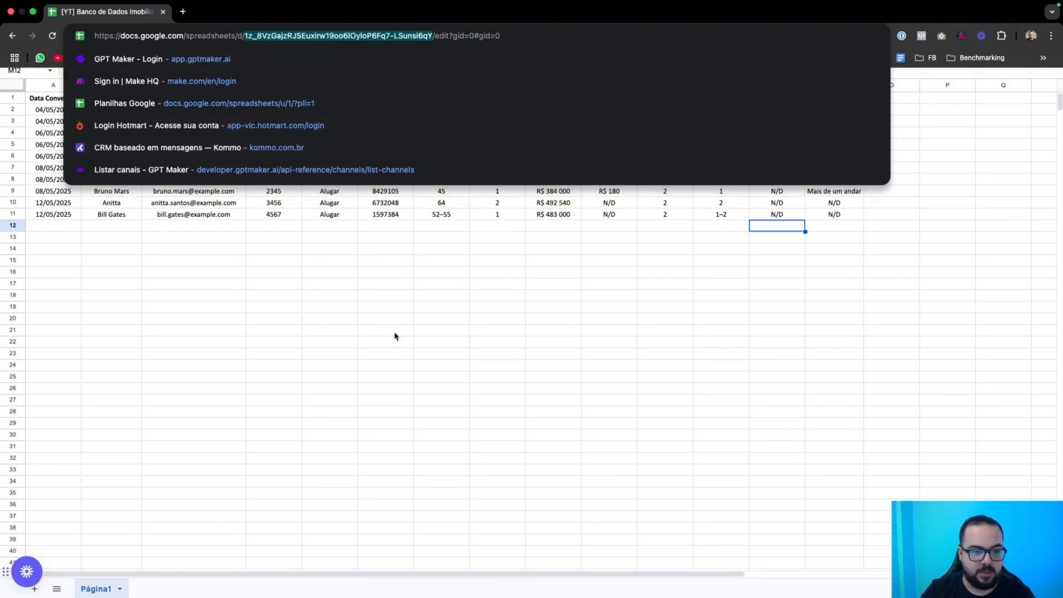
key(ctrl+Left)
click(735, 299)
Paste the spreadsheet ID, choose sheet Página1 and limit the column range to A-Z.
key(ctrl+v)
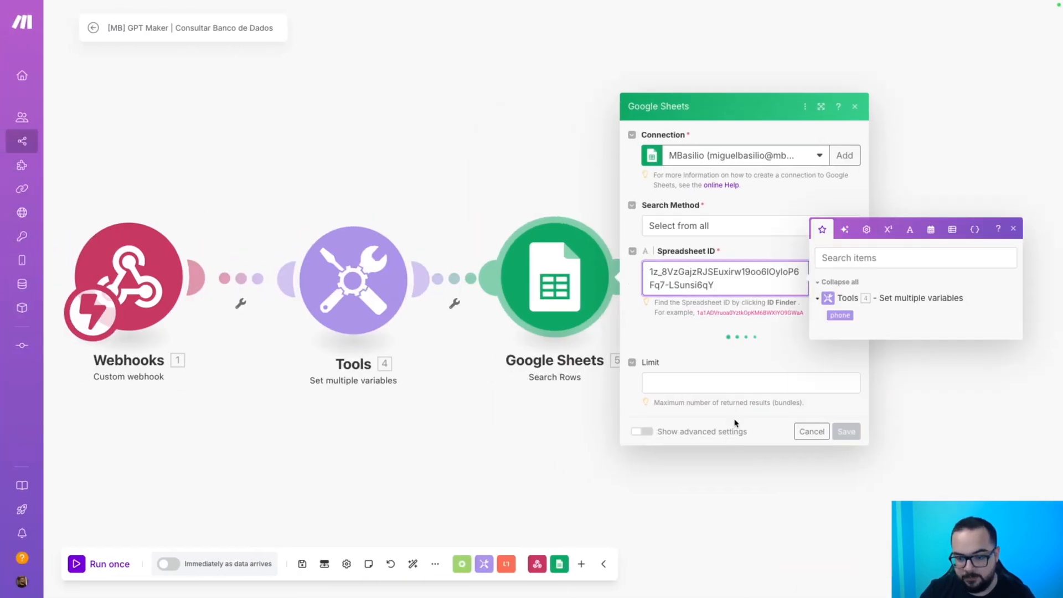
click(691, 354)
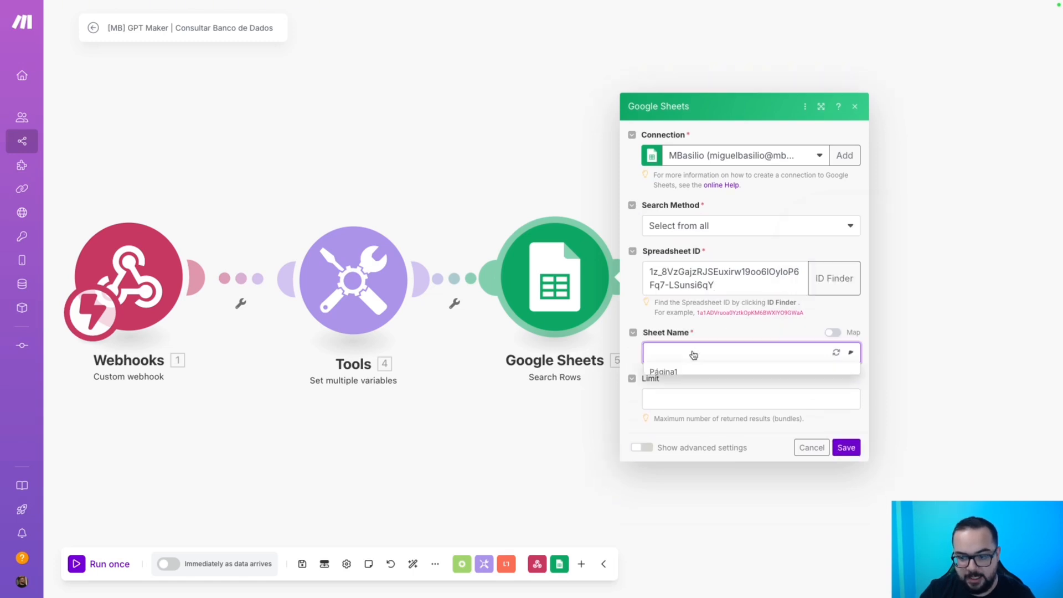
click(680, 372)
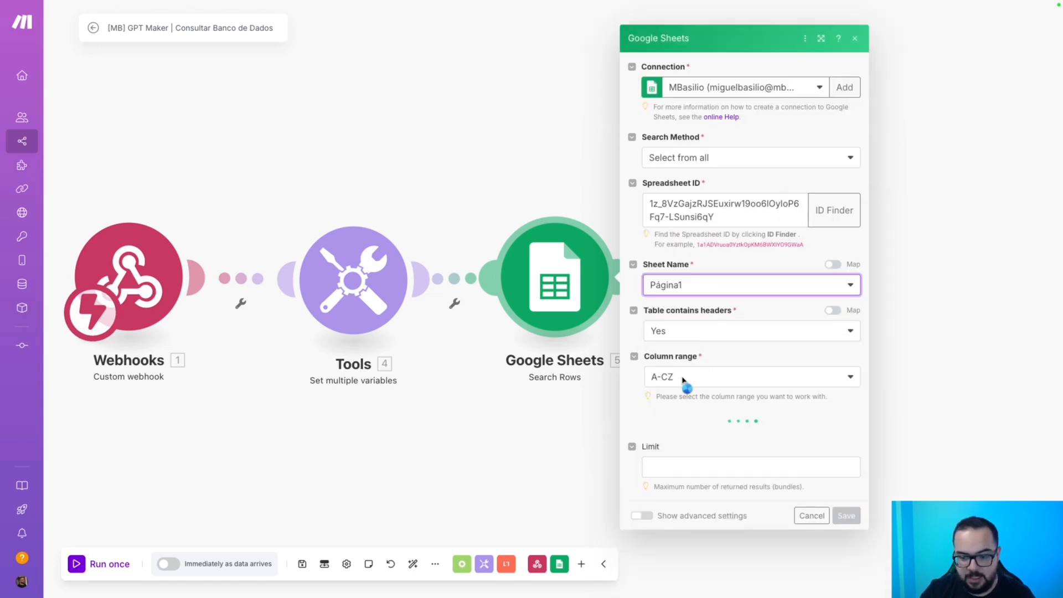
click(679, 362)
click(671, 400)
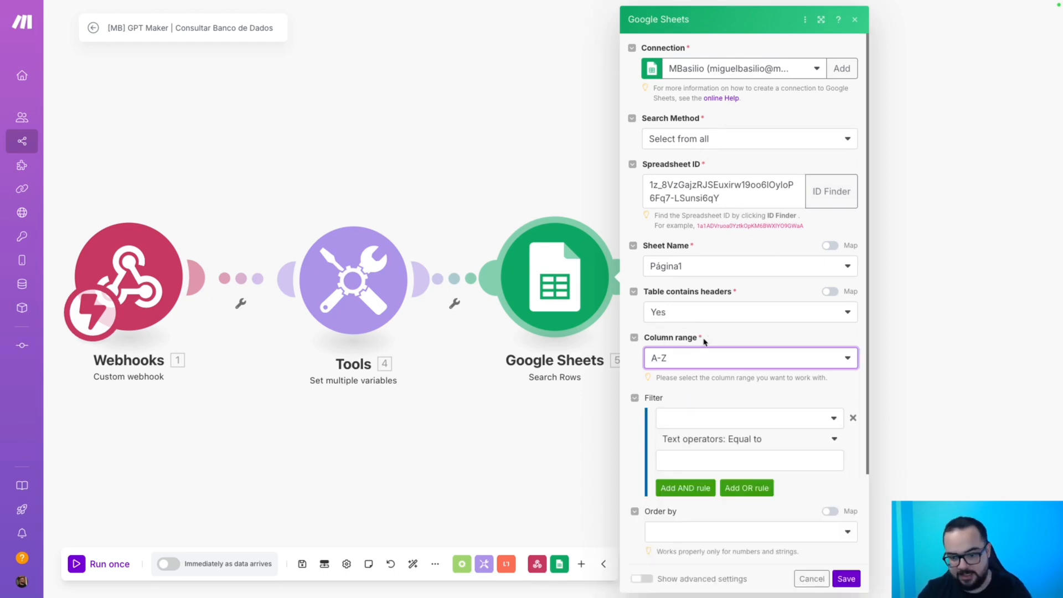
scroll(717, 324, down, 2)
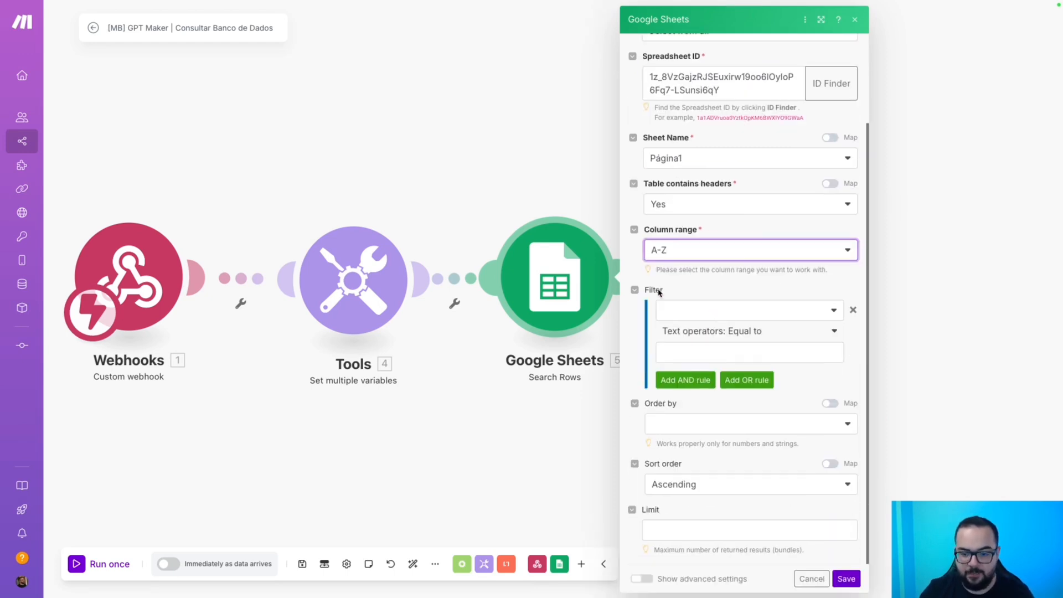
Filter rows where Telefone (D) contains the phone variable and save the module.
click(689, 316)
click(687, 407)
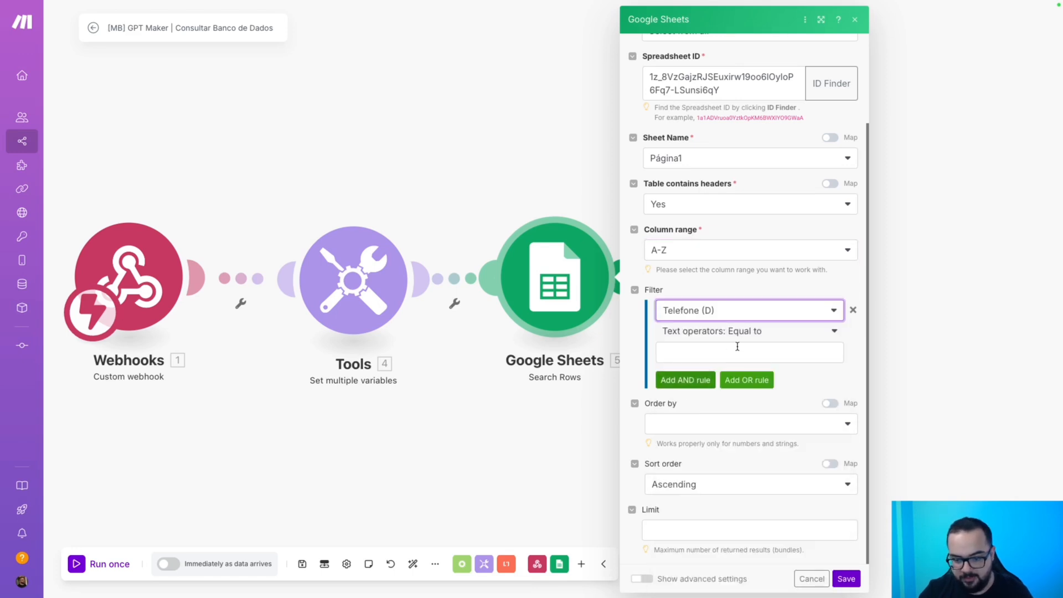
click(750, 331)
text(c)
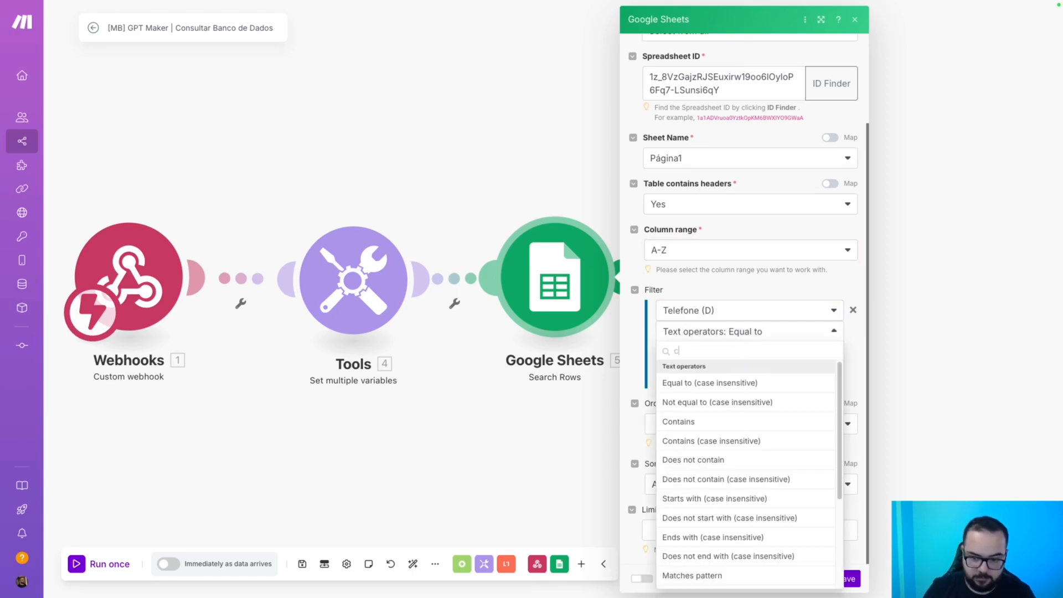
text(ontains)
click(740, 381)
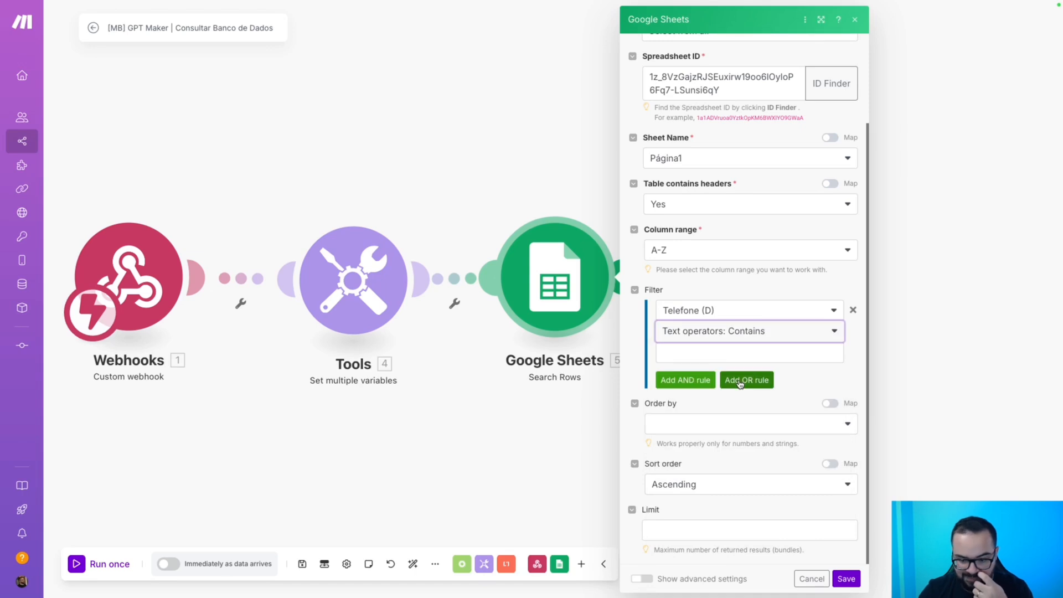
click(717, 354)
click(875, 390)
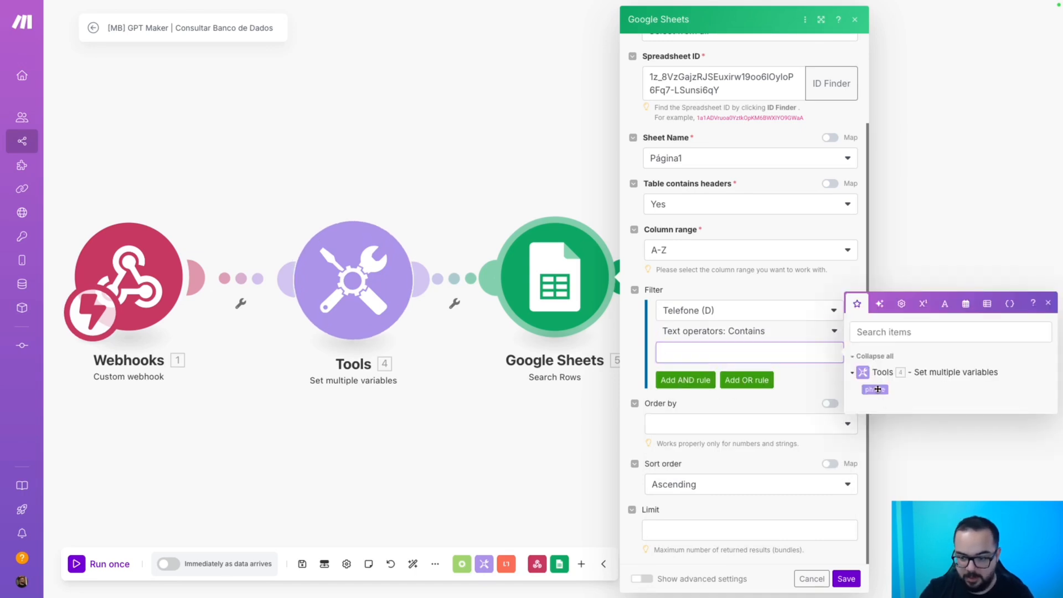
click(846, 579)
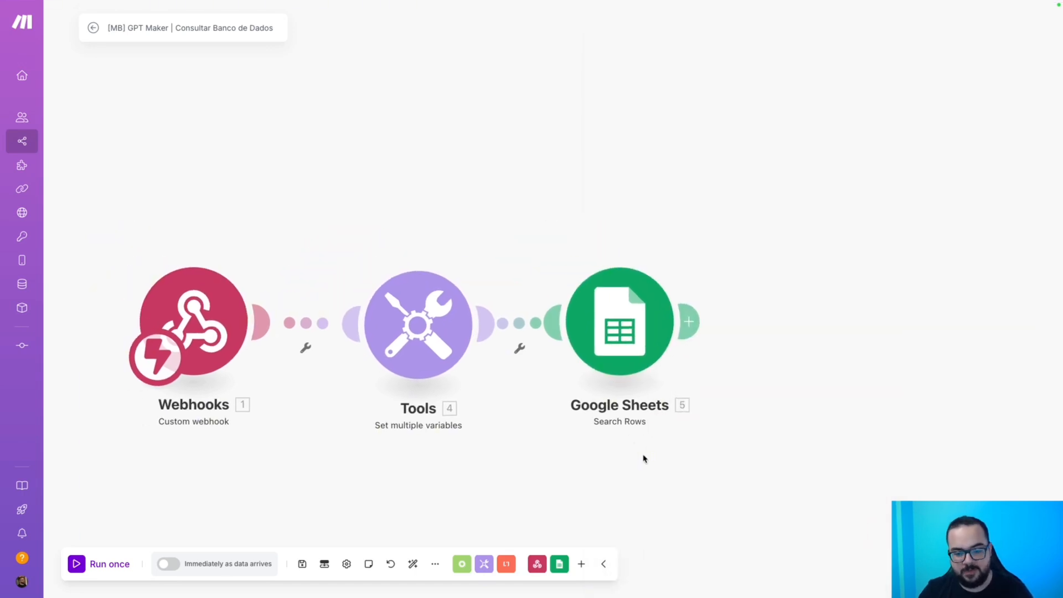
Run only the Google Sheets Search Rows module with test phone 9852.
right_click(621, 347)
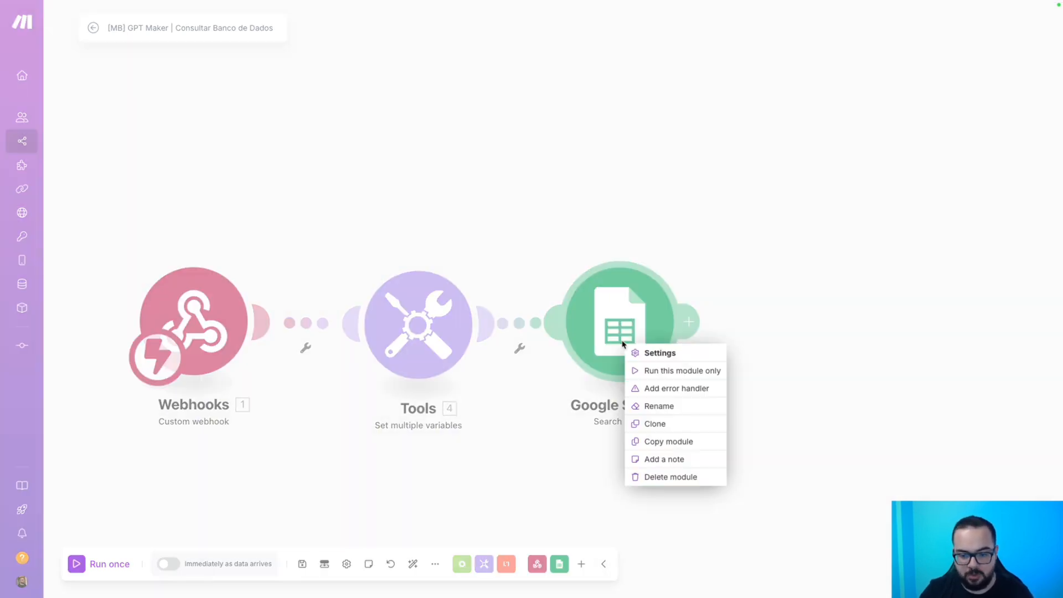
click(655, 371)
click(759, 416)
text(9852)
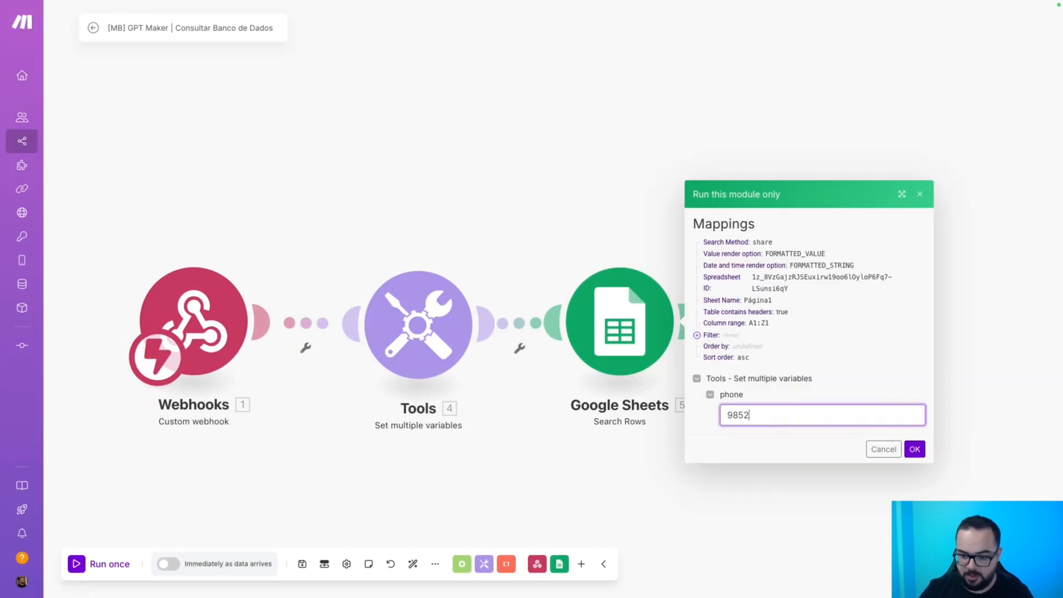
click(914, 448)
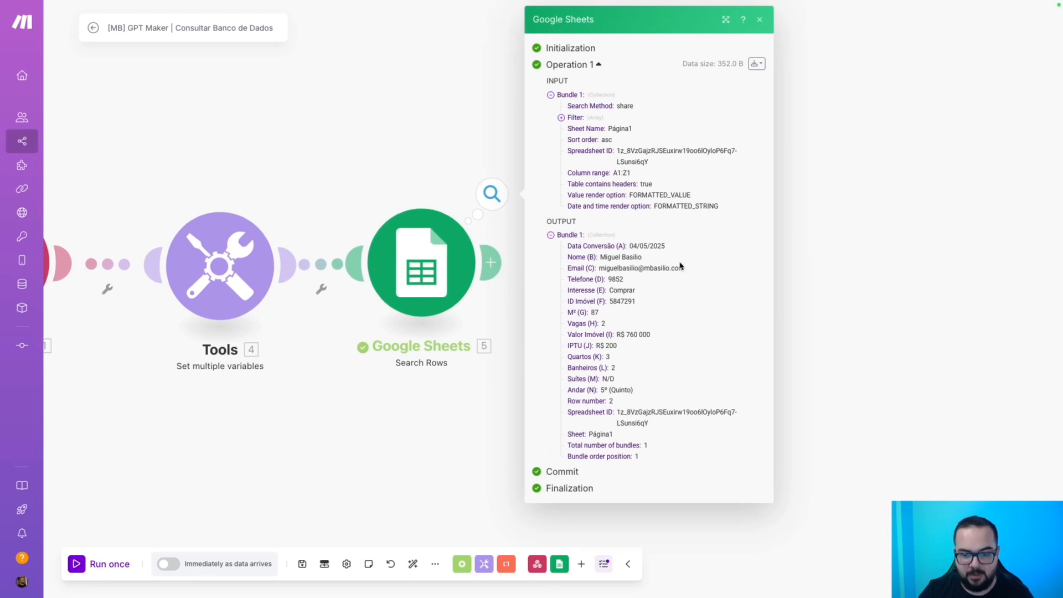
Inspect the returned lead's Nome, Interesse (Comprar), M², Valor Imóvel, IPTU, Suítes and Andar values.
drag(605, 257, 644, 304)
click(641, 281)
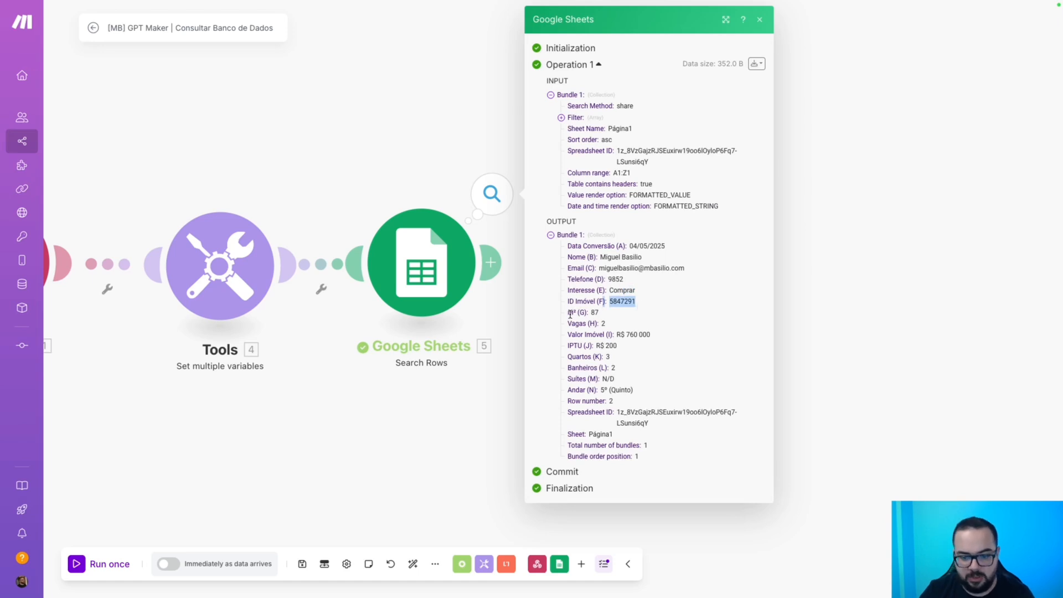
drag(570, 313, 634, 391)
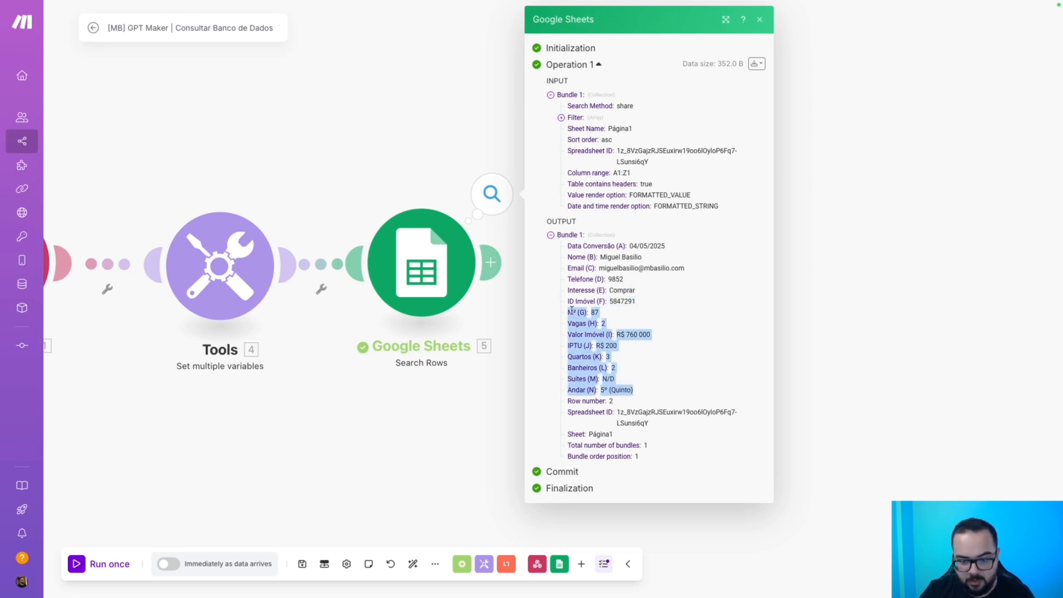
drag(572, 312, 639, 333)
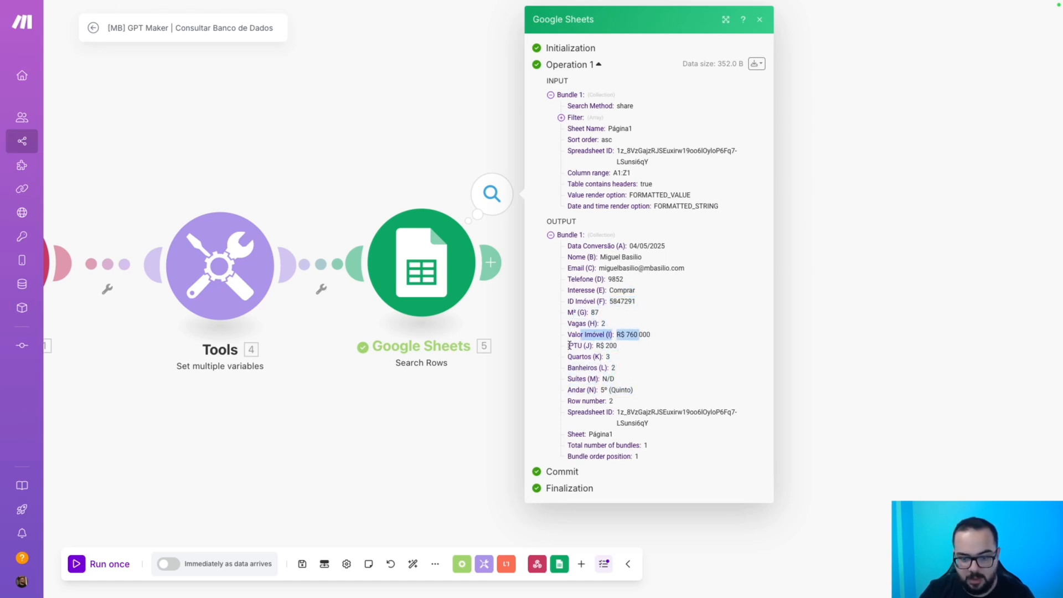
drag(570, 345, 626, 377)
click(585, 369)
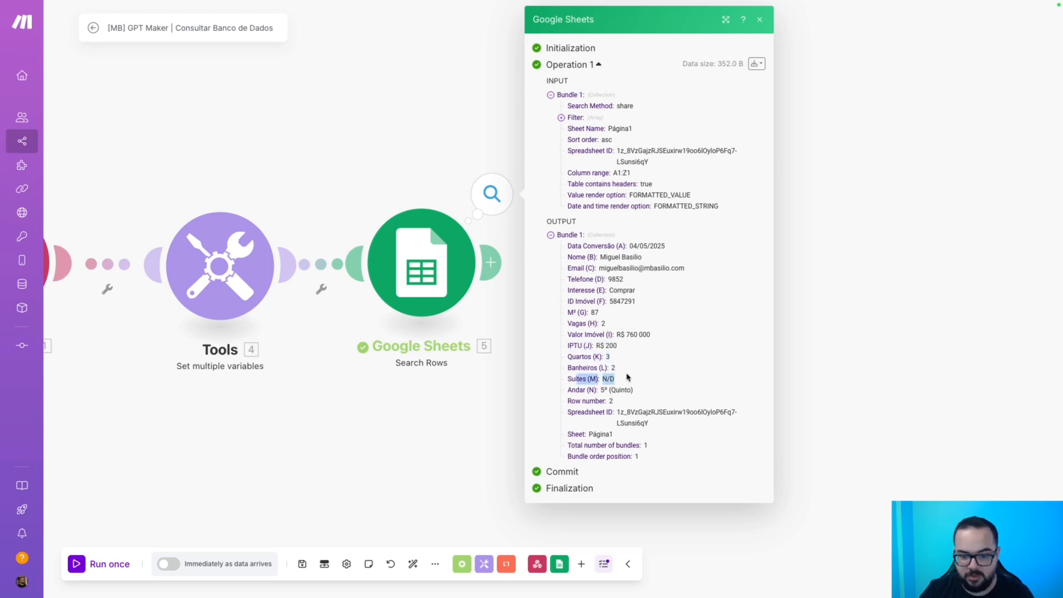
double_click(585, 389)
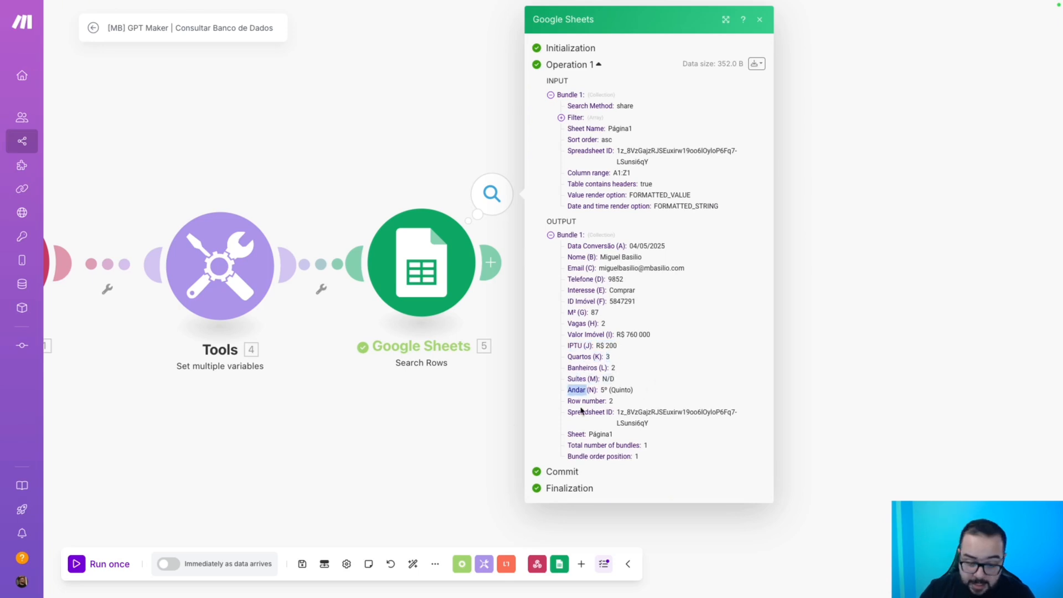
click(409, 419)
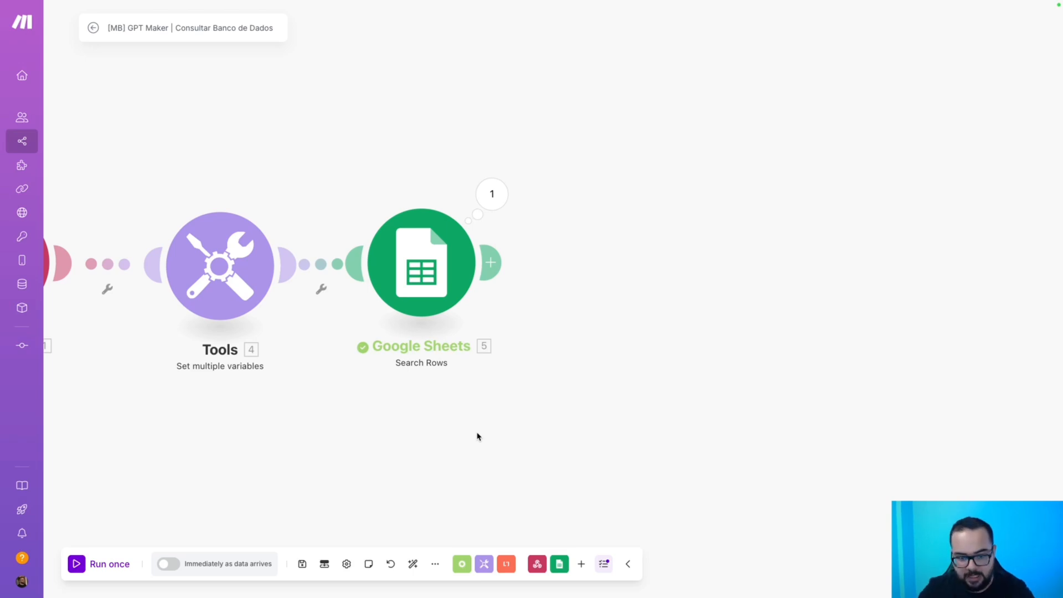
Add a Router with two branches after the Google Sheets search and auto-align the scenario.
click(463, 563)
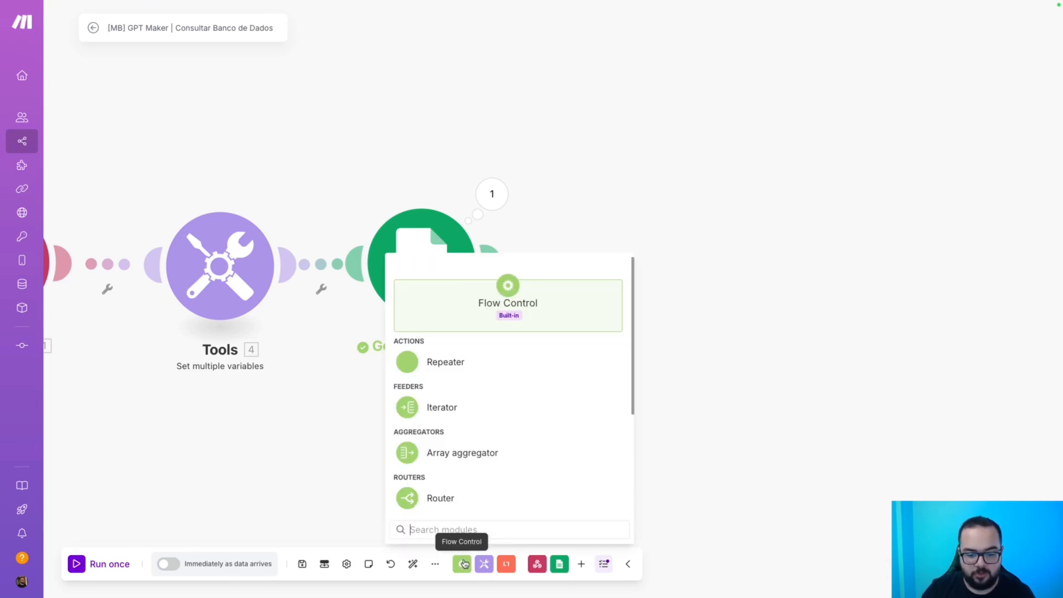
drag(441, 497, 681, 260)
drag(711, 411, 590, 419)
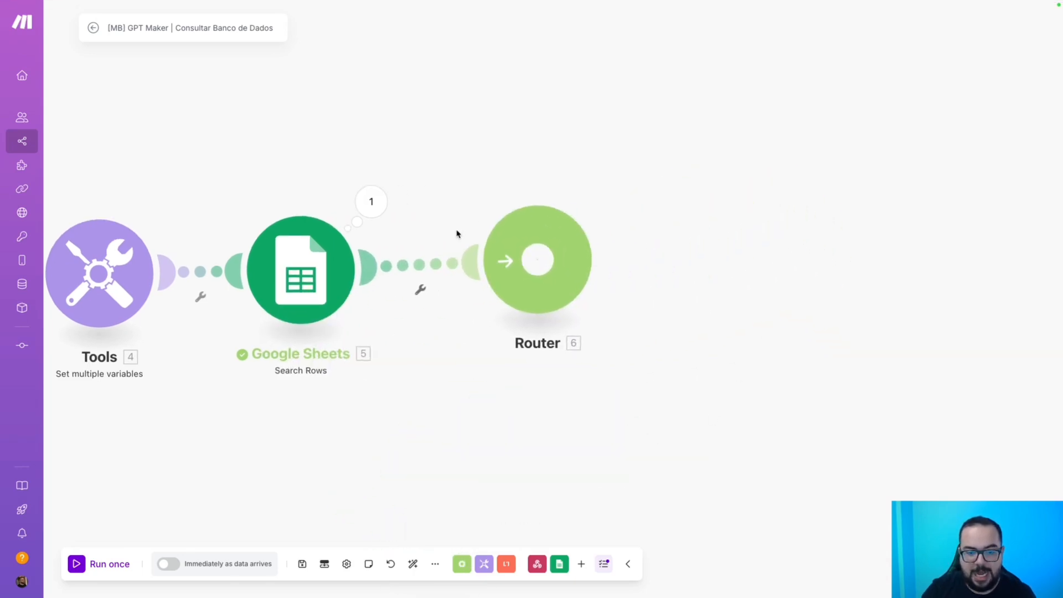
click(538, 267)
click(417, 565)
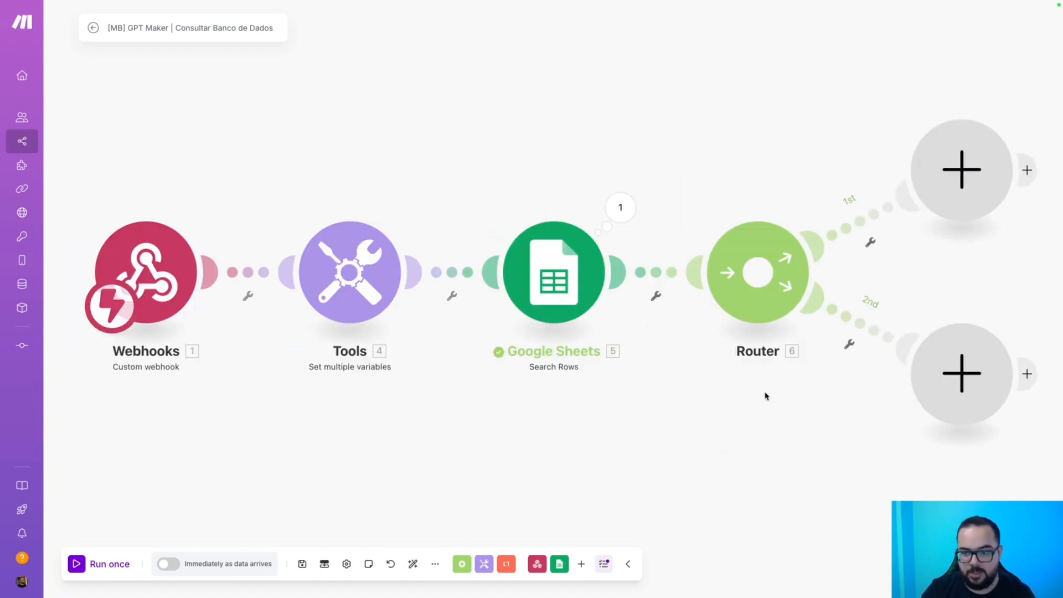
drag(765, 395, 428, 468)
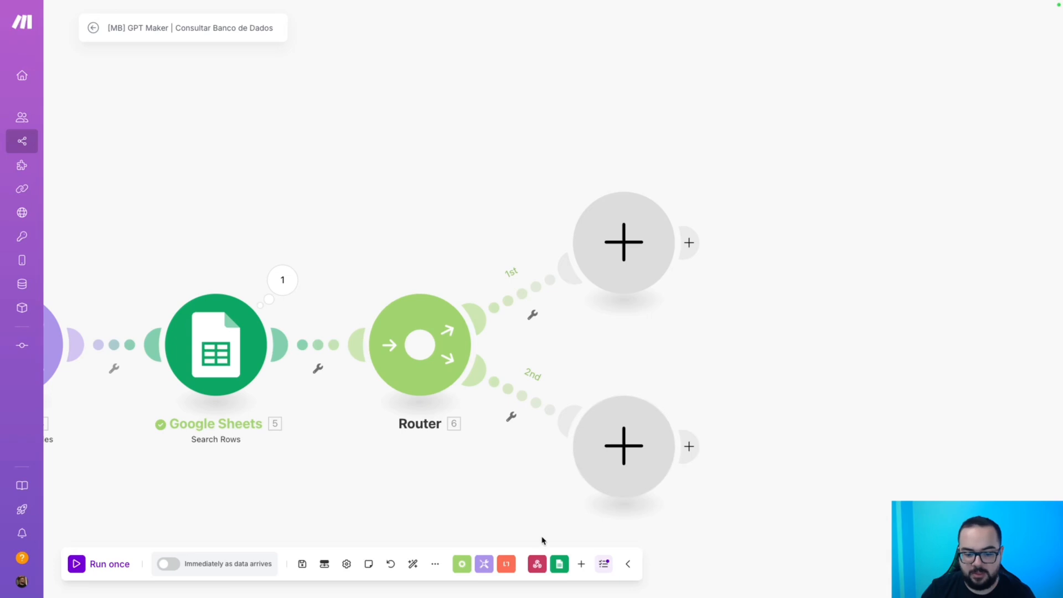
Attach a Webhooks Webhook response module to the Router's first route.
click(537, 563)
click(542, 450)
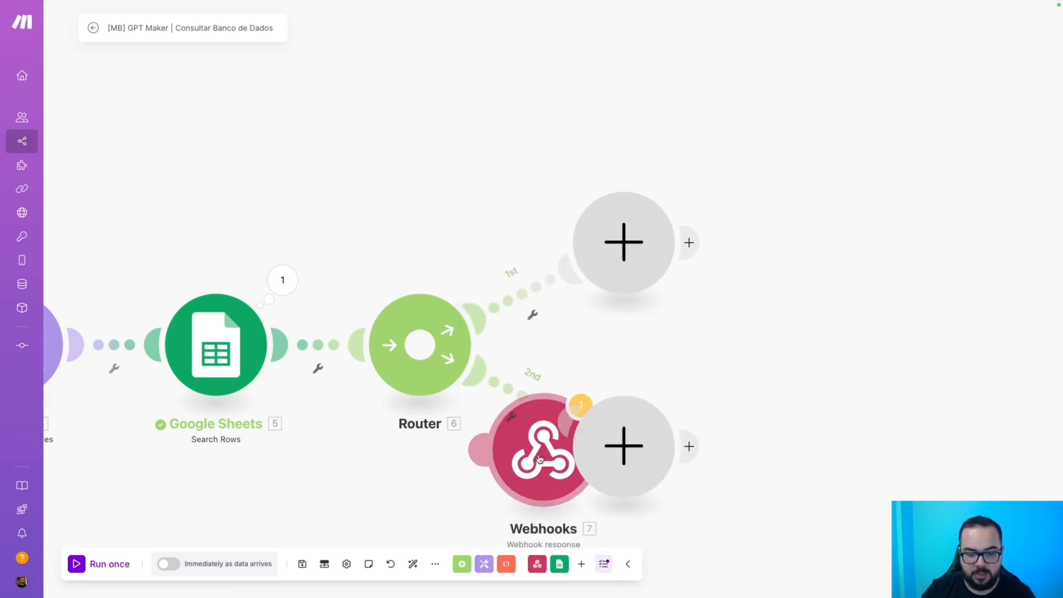
drag(540, 459, 803, 237)
drag(299, 493, 707, 482)
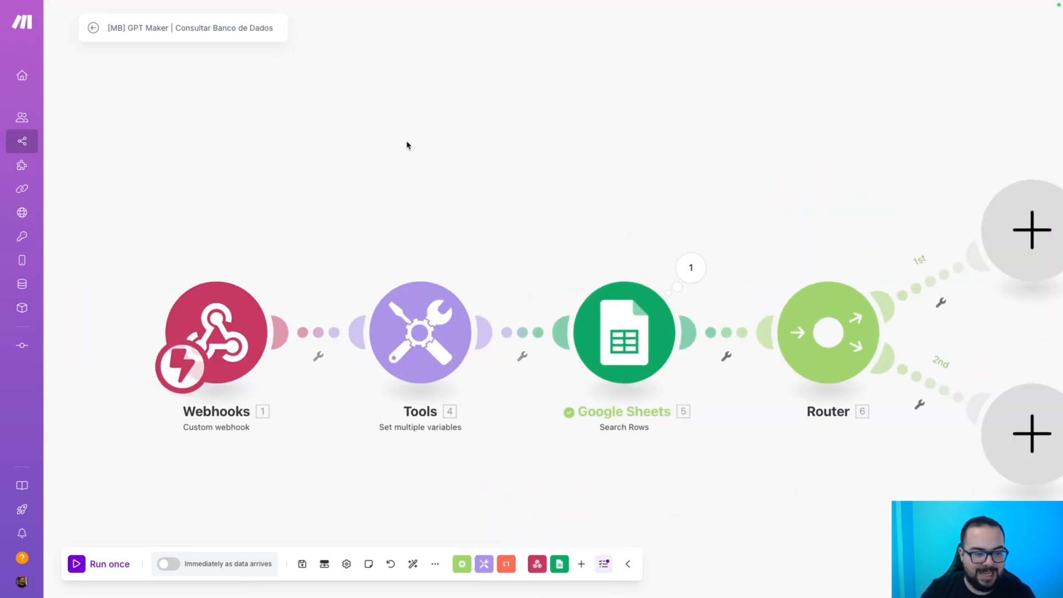
drag(853, 132, 746, 114)
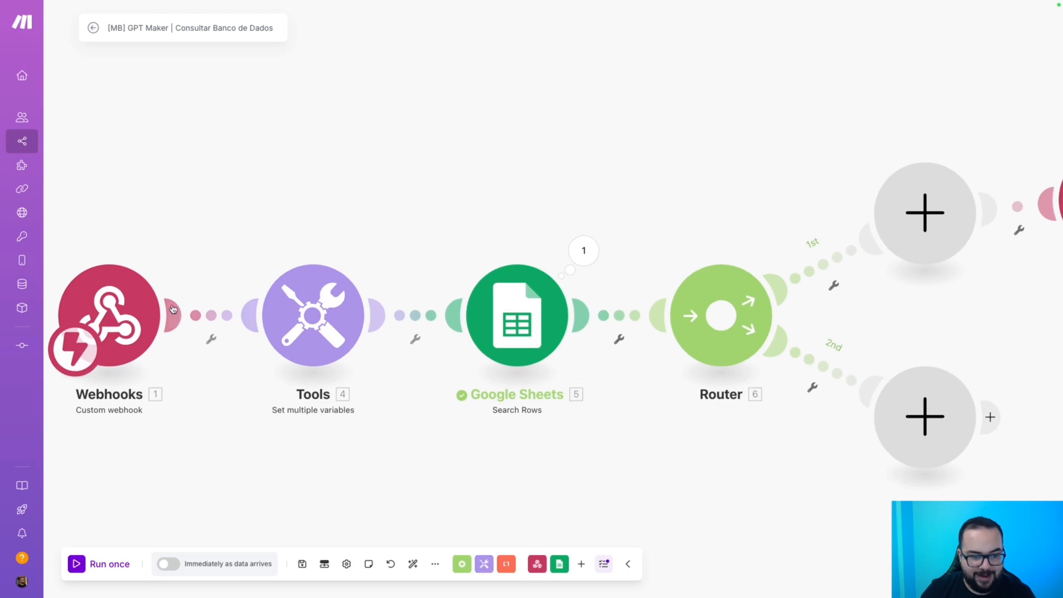
drag(879, 146, 367, 201)
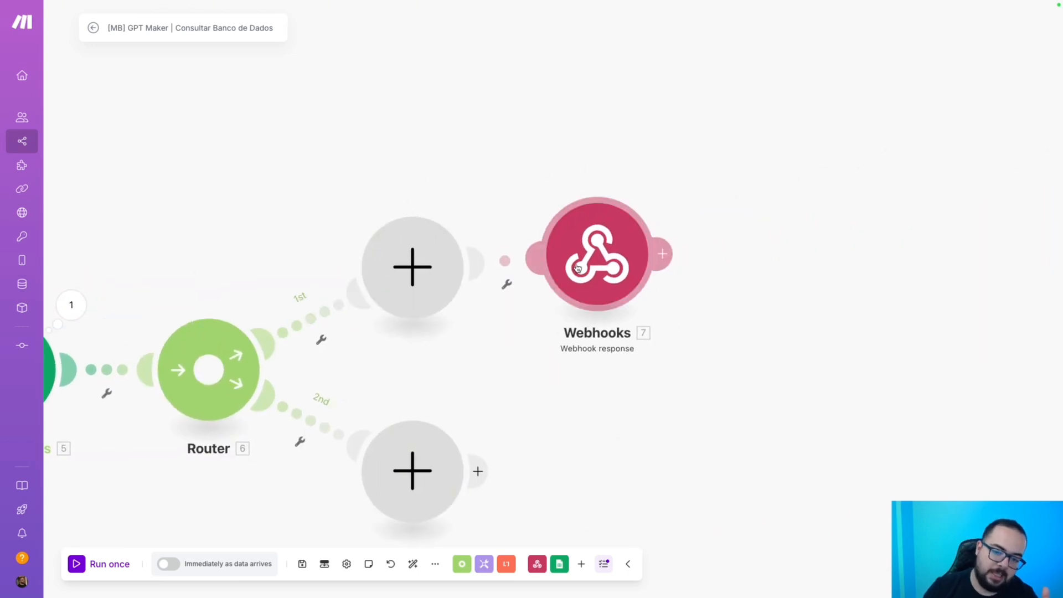
drag(577, 269, 585, 279)
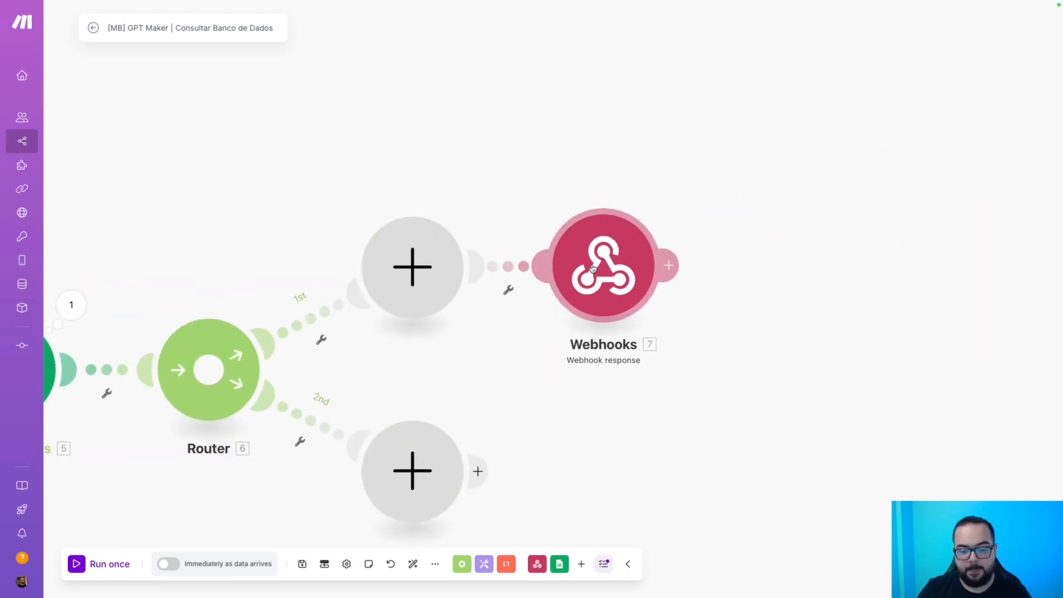
Delete the empty first-route placeholder and check the search output's total number of bundles.
right_click(430, 272)
click(465, 298)
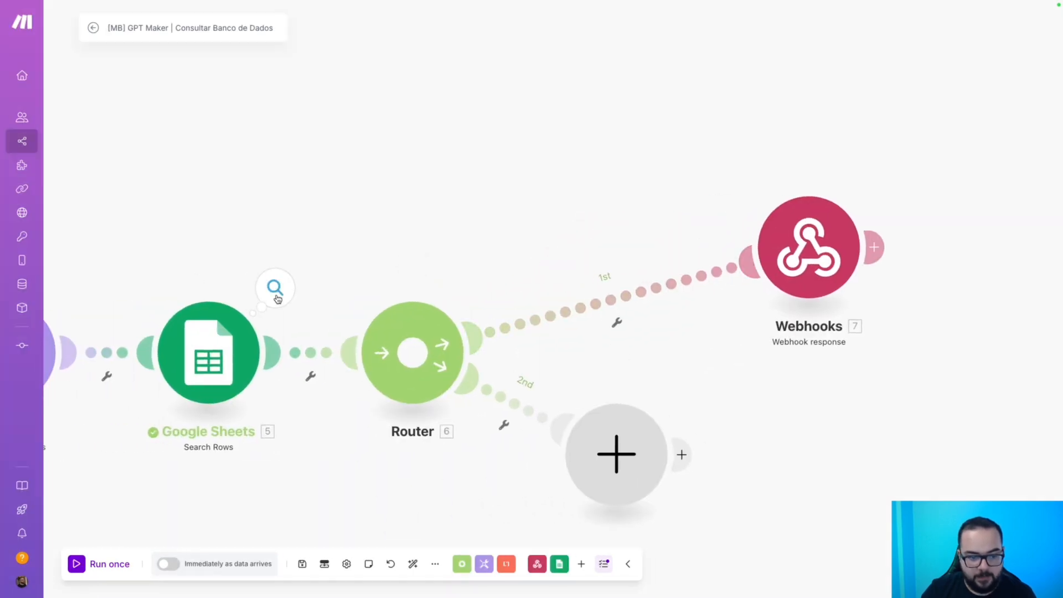
click(274, 288)
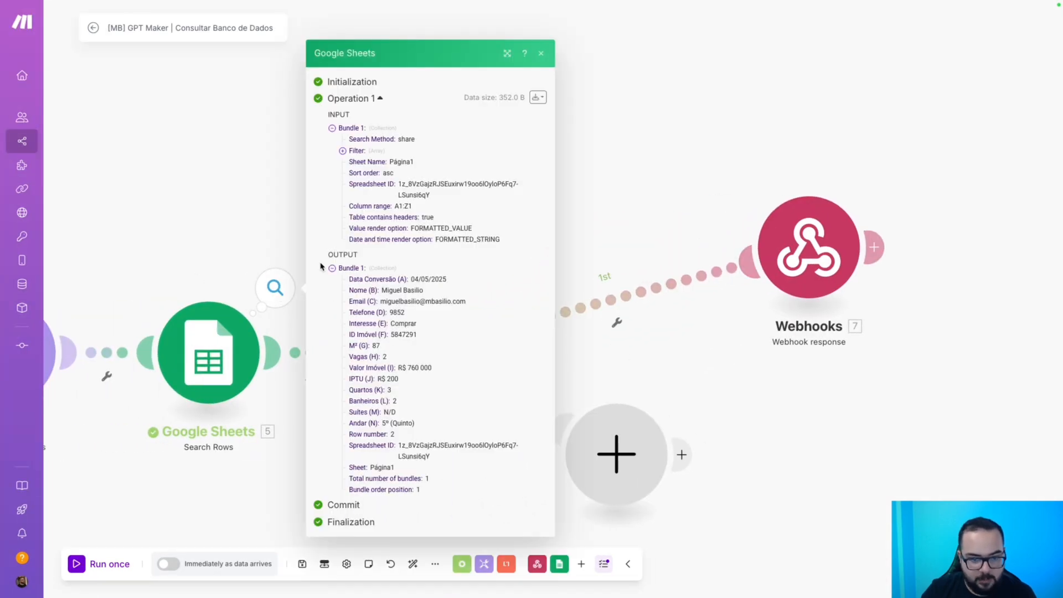
click(241, 282)
click(275, 297)
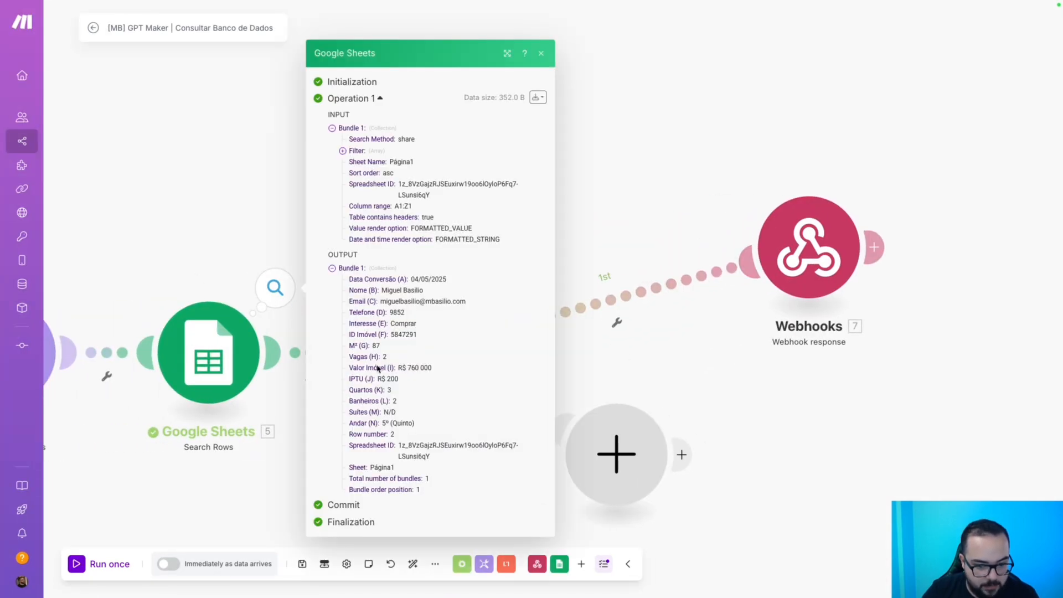
double_click(429, 479)
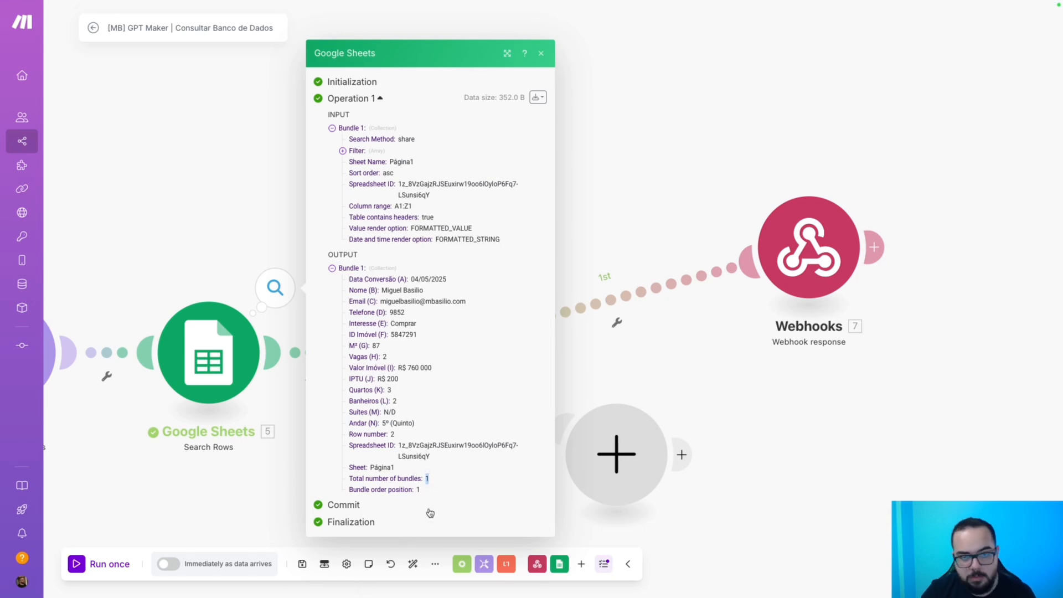
Re-run only the Search Rows module with test phone 233 and close its output.
click(207, 477)
drag(207, 478, 383, 465)
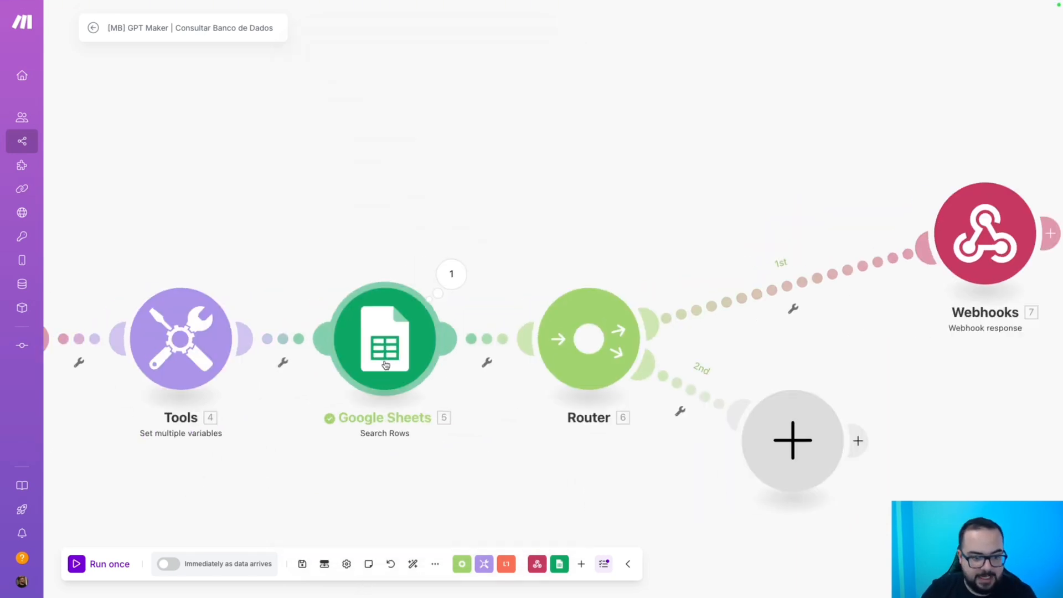
right_click(386, 363)
click(424, 390)
click(490, 429)
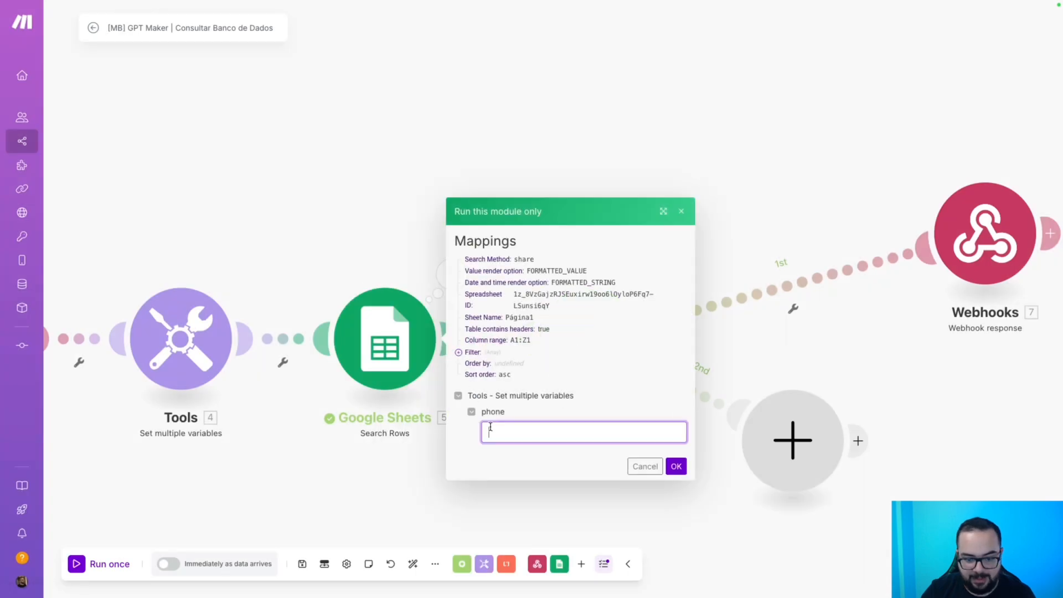
text(2330)
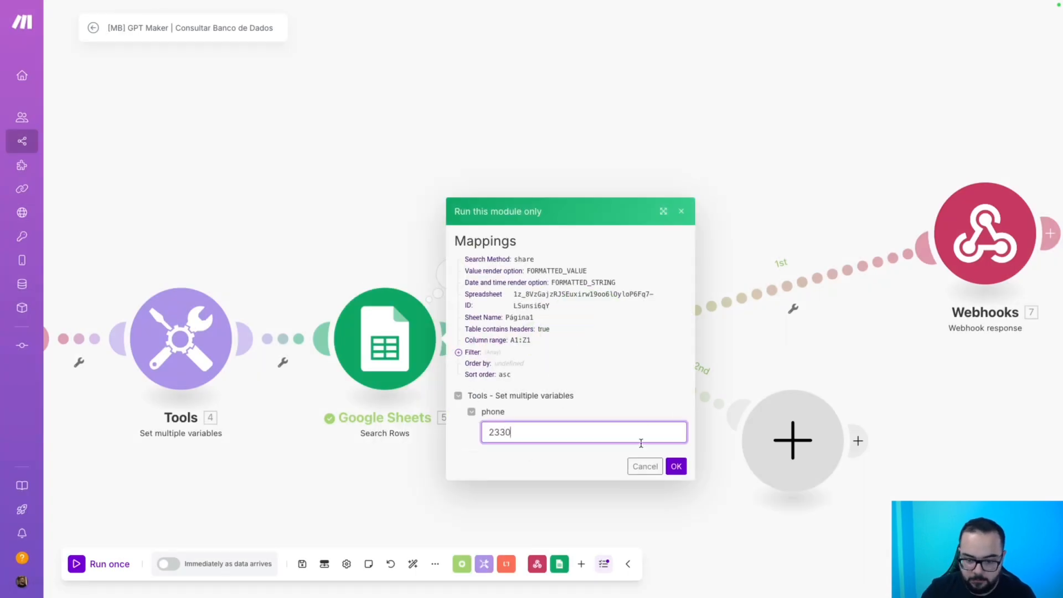
click(676, 466)
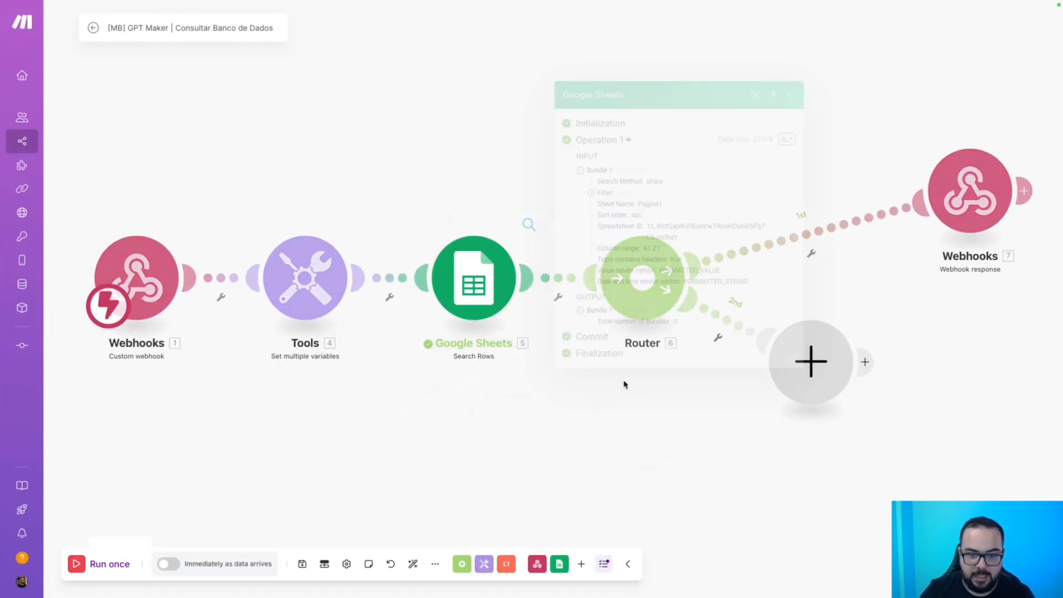
click(667, 422)
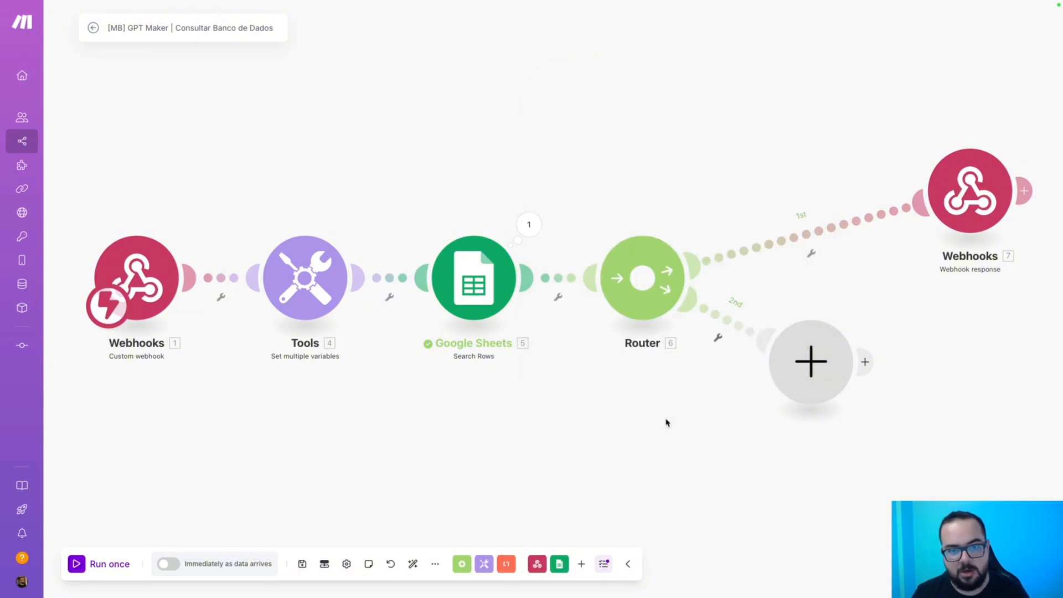
Map Total number of bundles into the first route's filter condition.
click(813, 226)
click(848, 256)
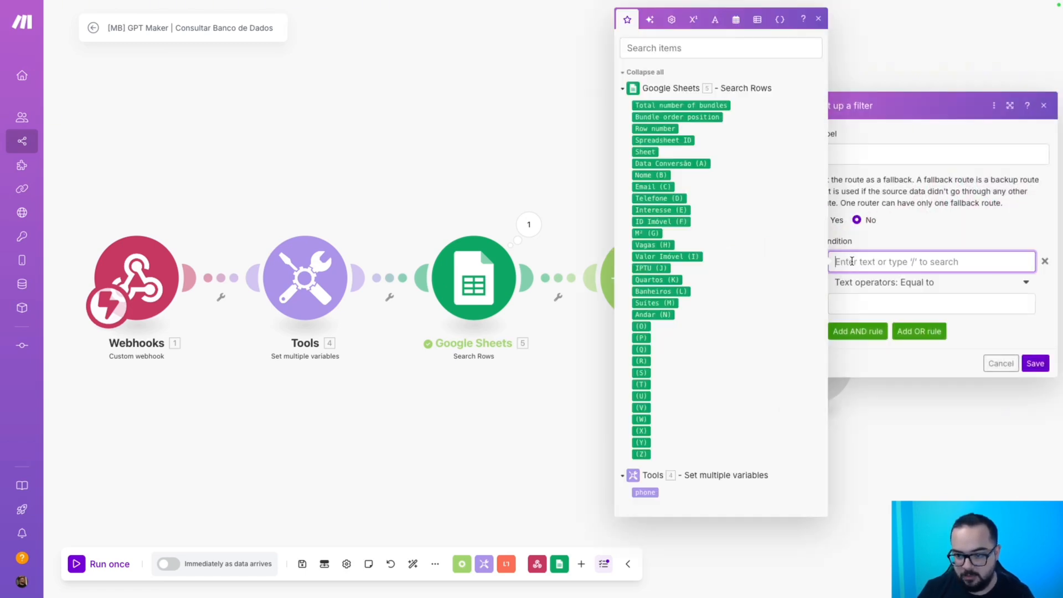
click(676, 104)
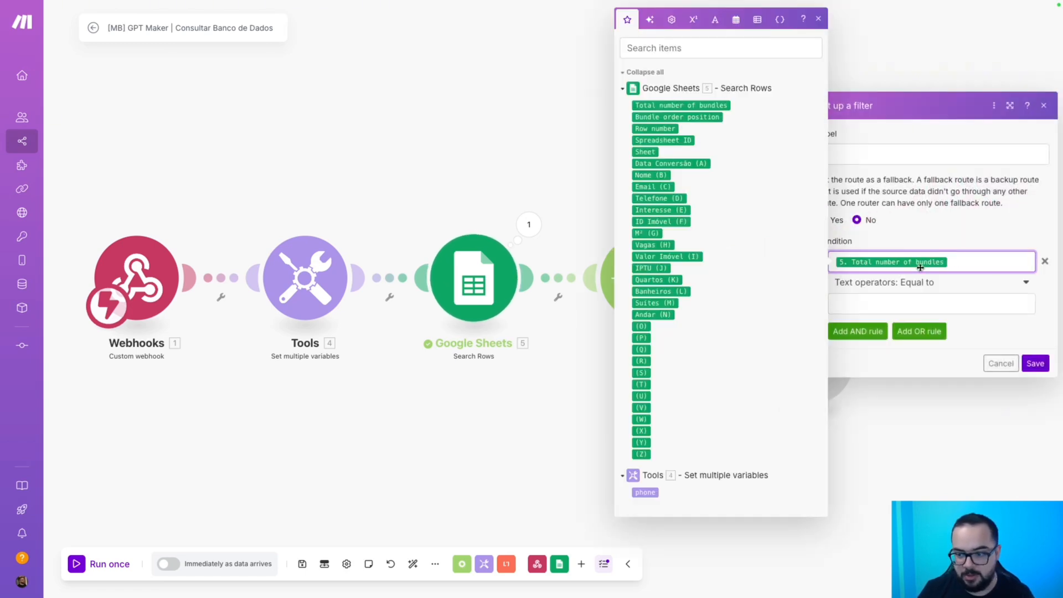
click(919, 283)
scroll(903, 338, down, 5)
click(903, 336)
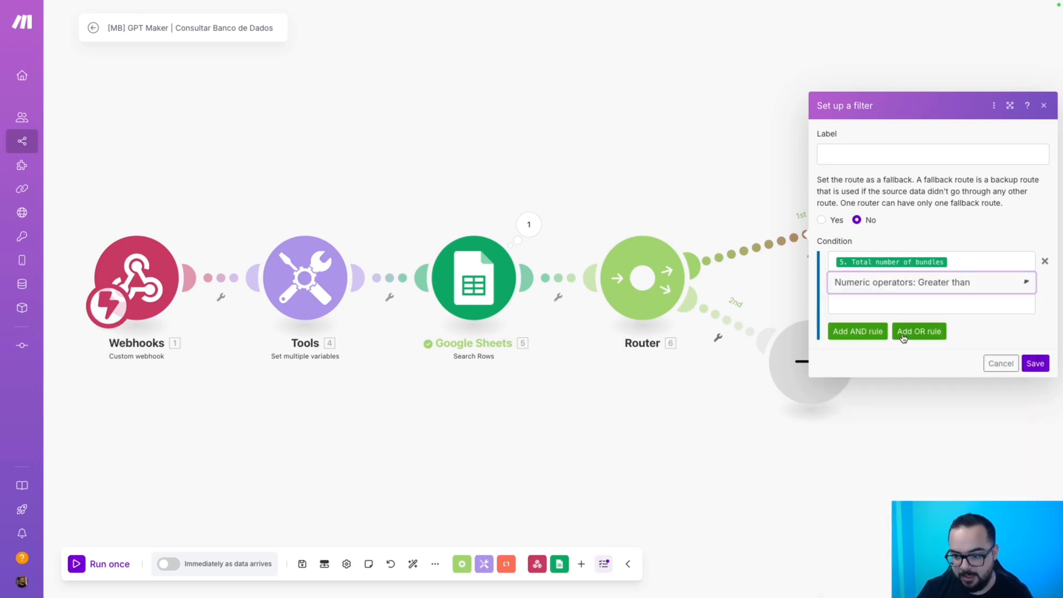
Set the condition to numeric Greater than 0 and label the filter Tem Cadastro.
click(943, 287)
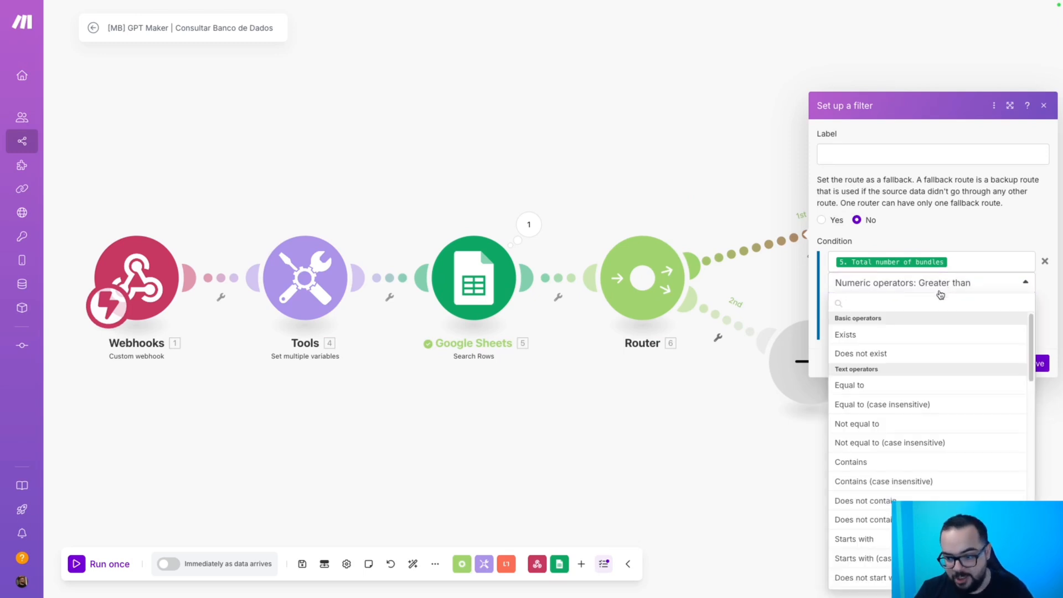
text(great)
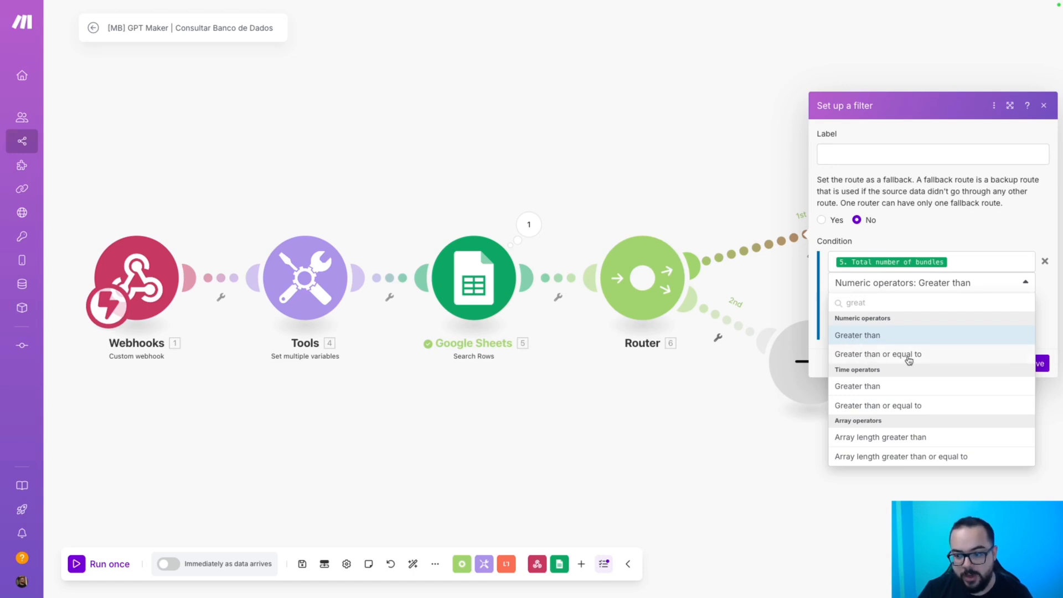
click(855, 337)
click(882, 303)
text(0)
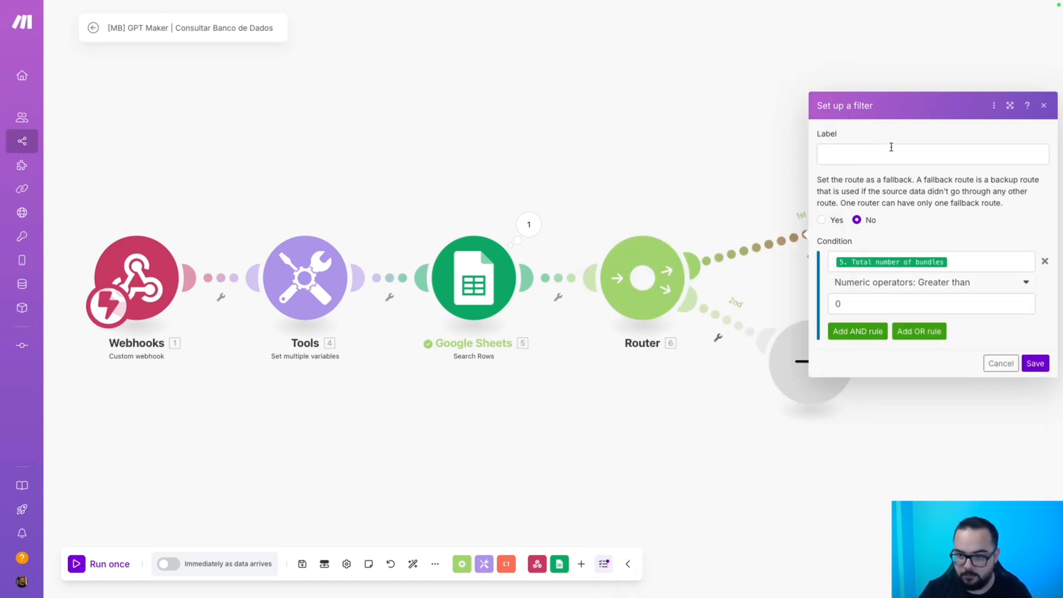
click(890, 147)
text(Tem Cadastro)
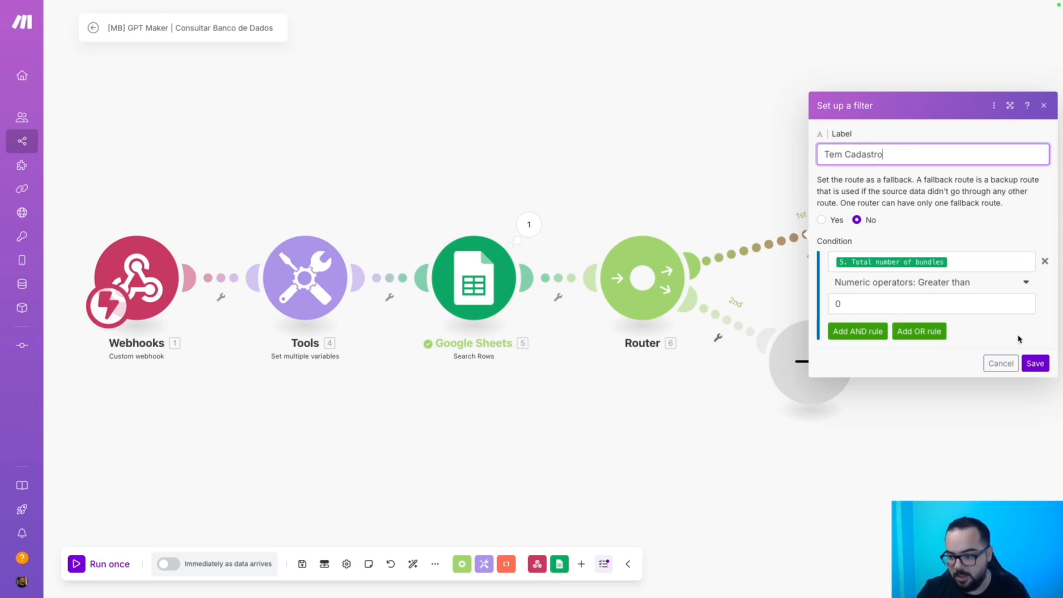
key(Return)
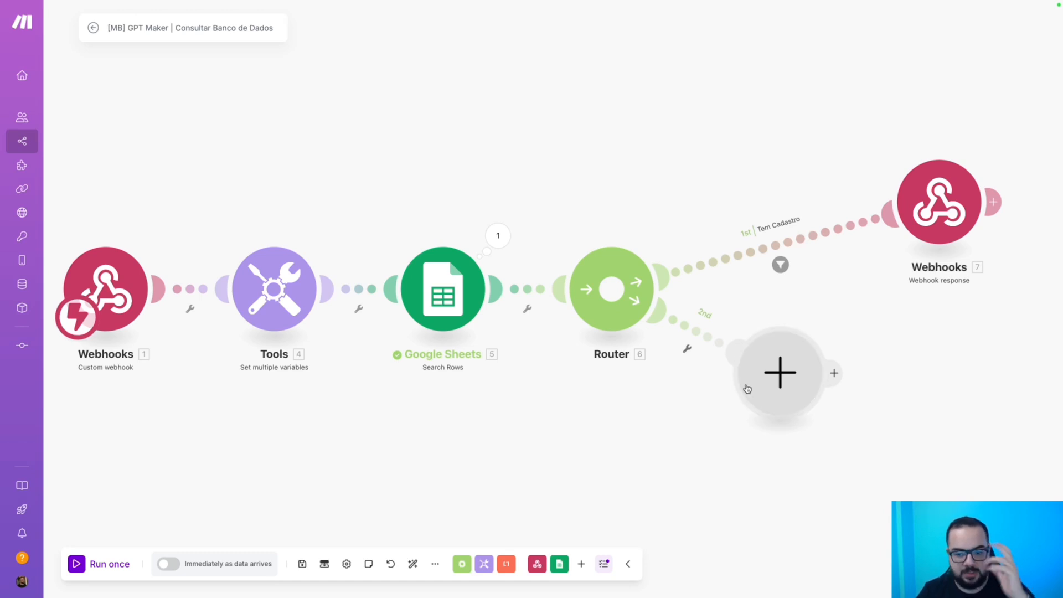
Mark the Router's second route as a fallback route and save it.
click(691, 330)
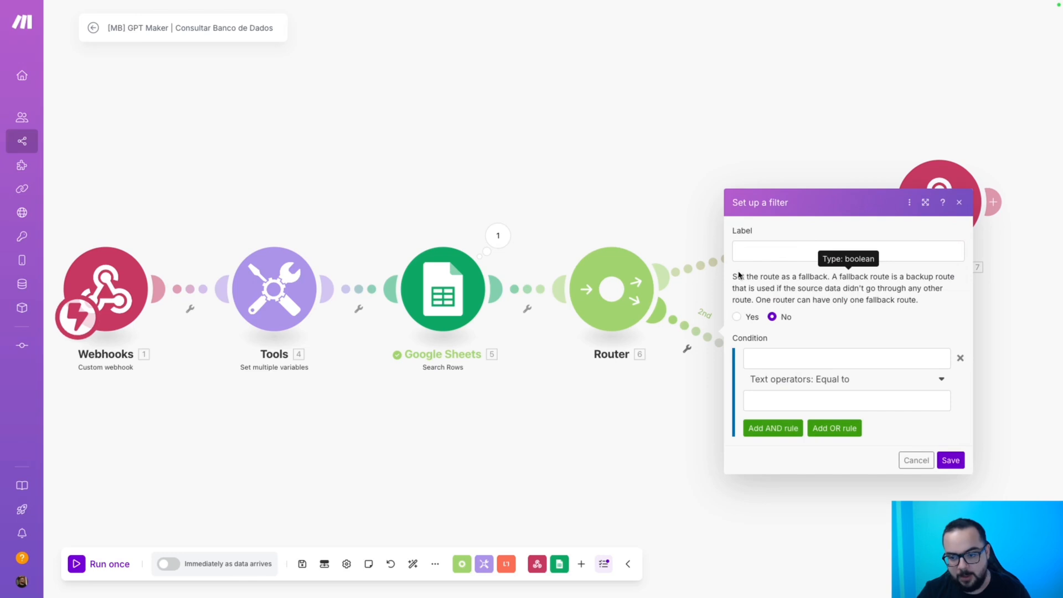
drag(738, 275, 829, 281)
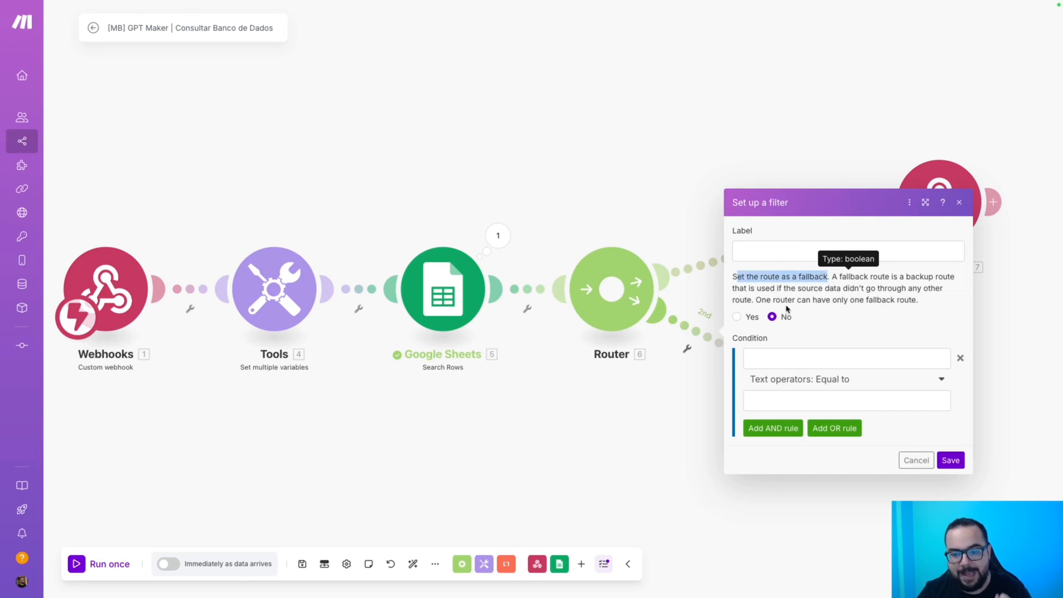
click(737, 316)
click(950, 460)
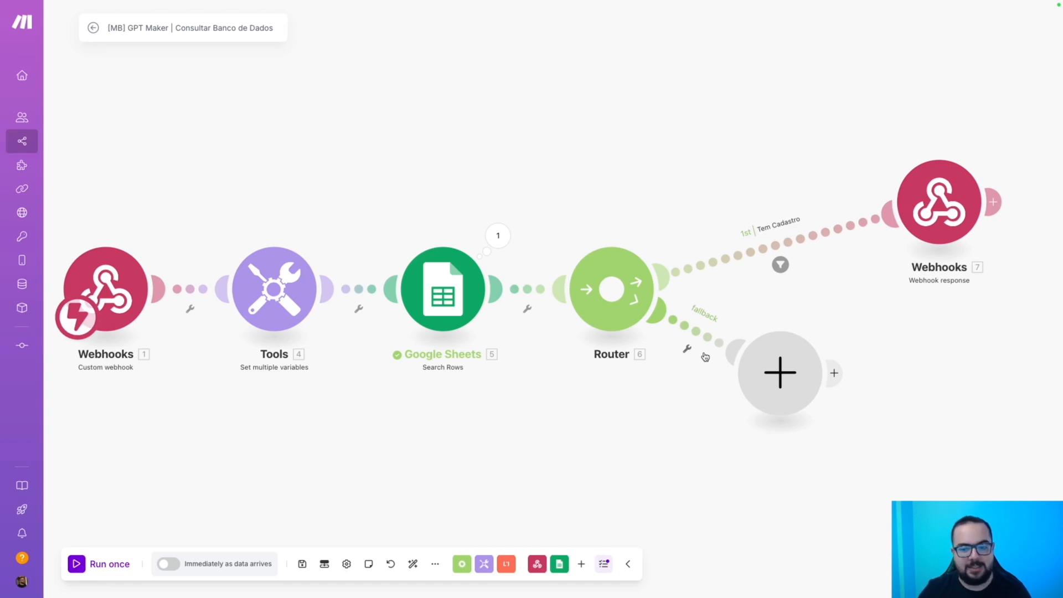
Review the fallback route settings and the first route's Tem Cadastro filter without changes.
click(689, 344)
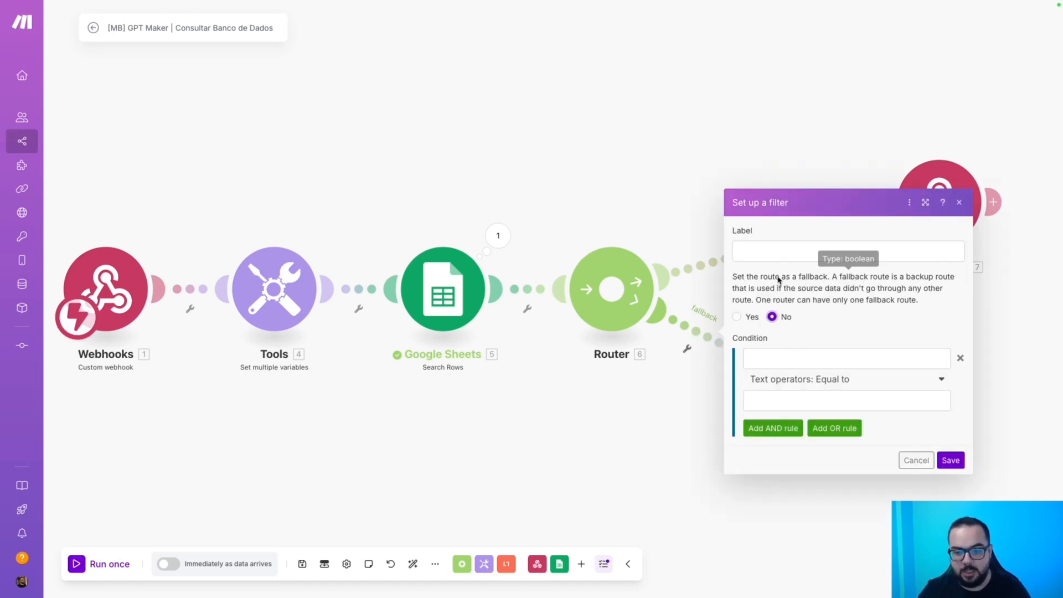
click(915, 460)
click(780, 264)
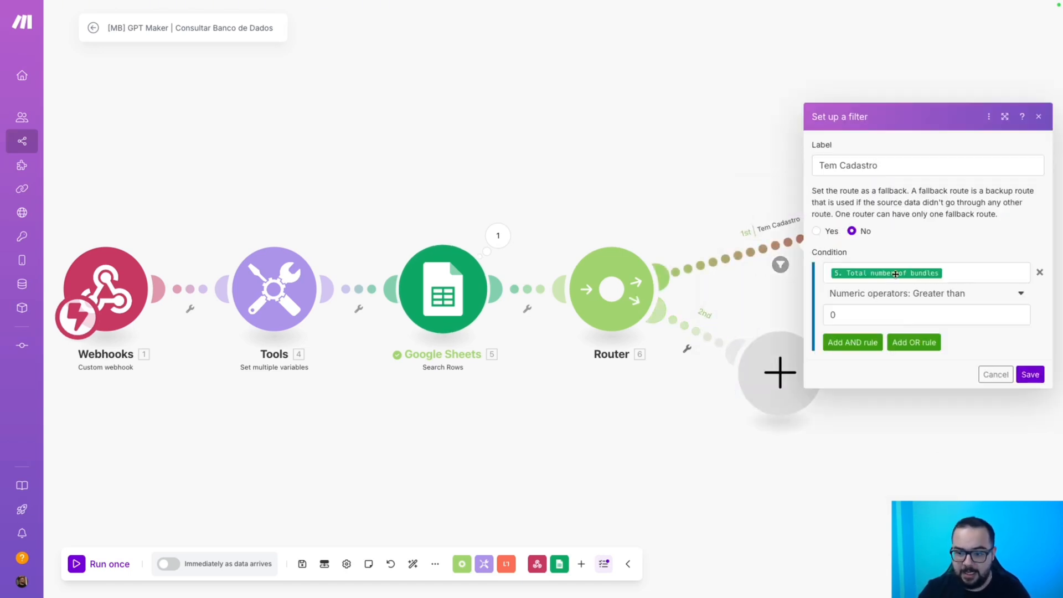
click(993, 374)
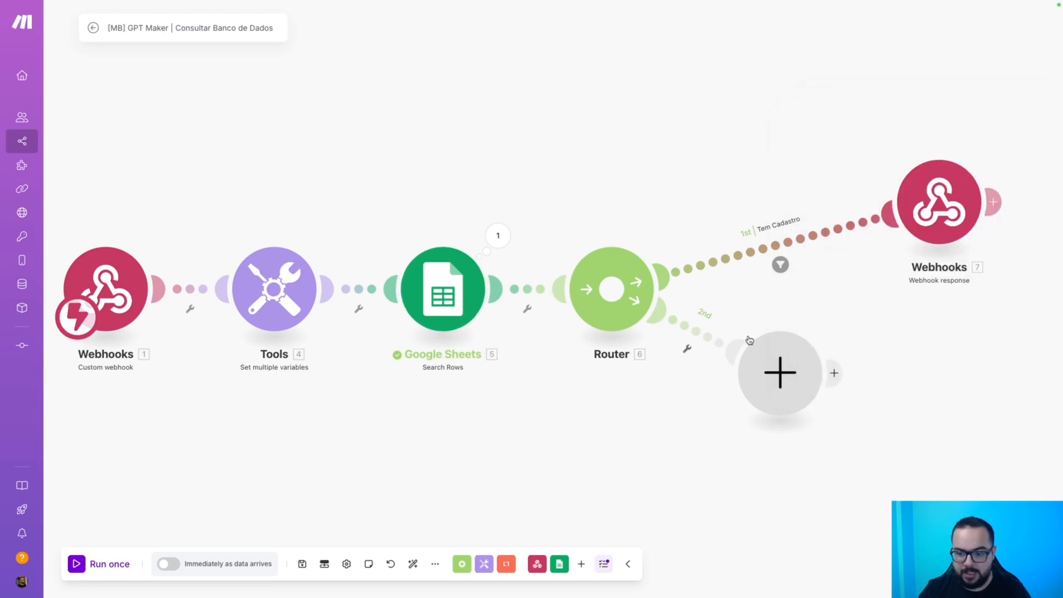
Give the lower route a filter where Total number of bundles equals 0.
click(748, 340)
click(771, 358)
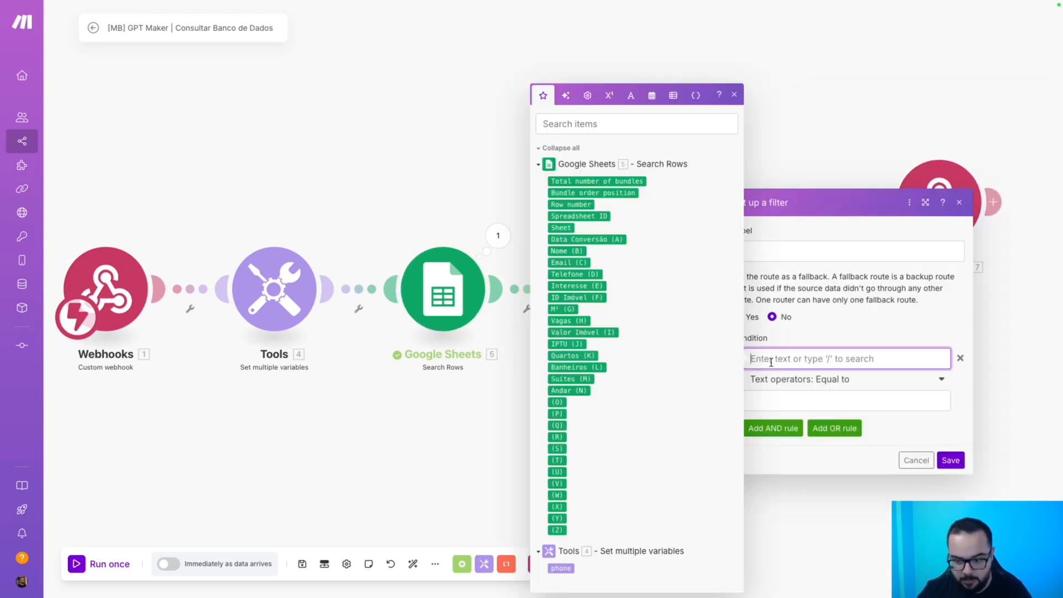
click(620, 183)
click(850, 380)
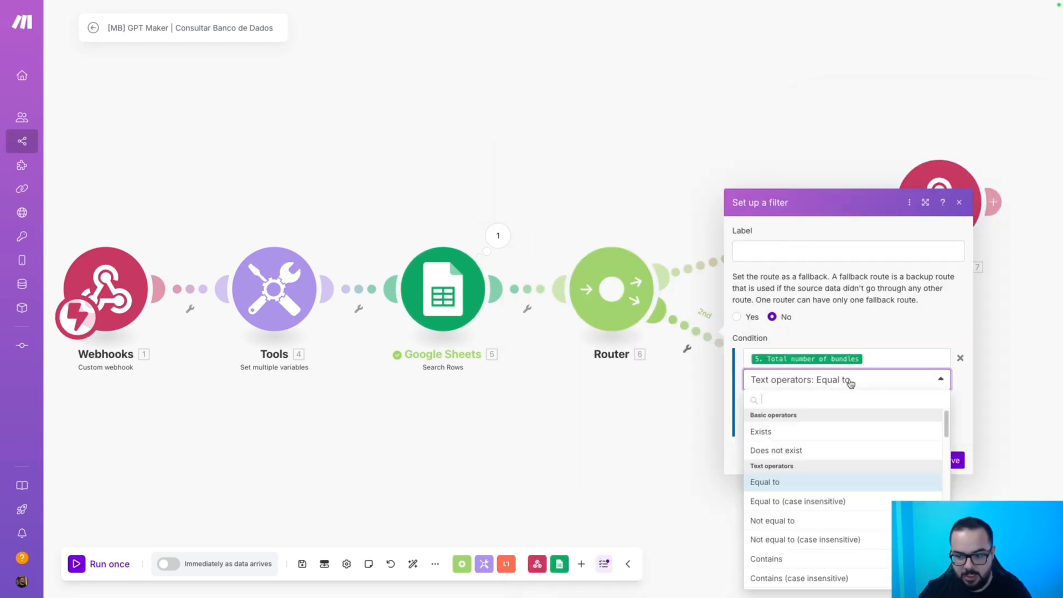
click(849, 379)
click(842, 401)
text(0)
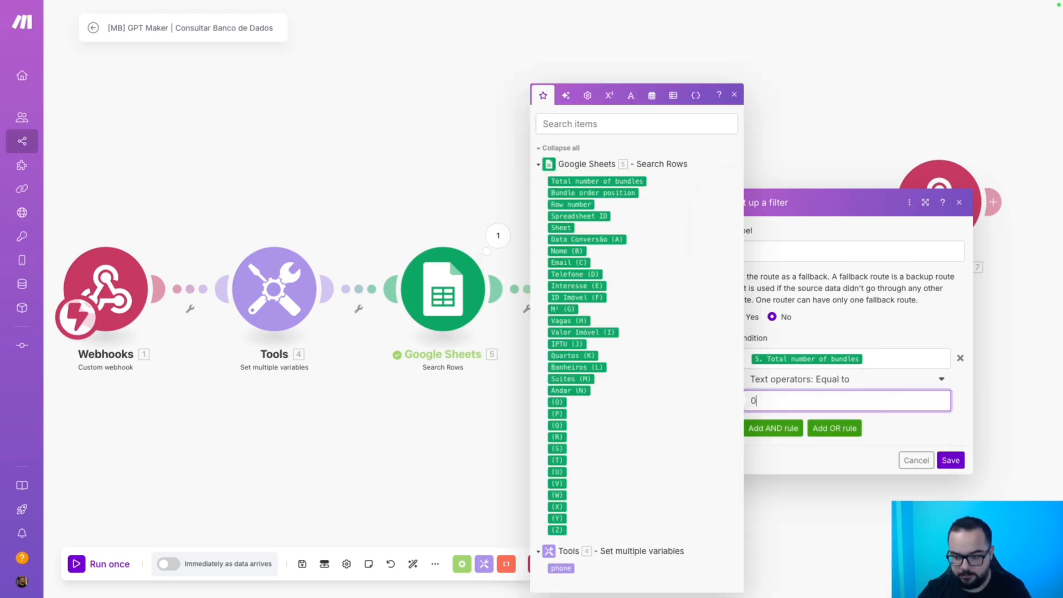
click(950, 460)
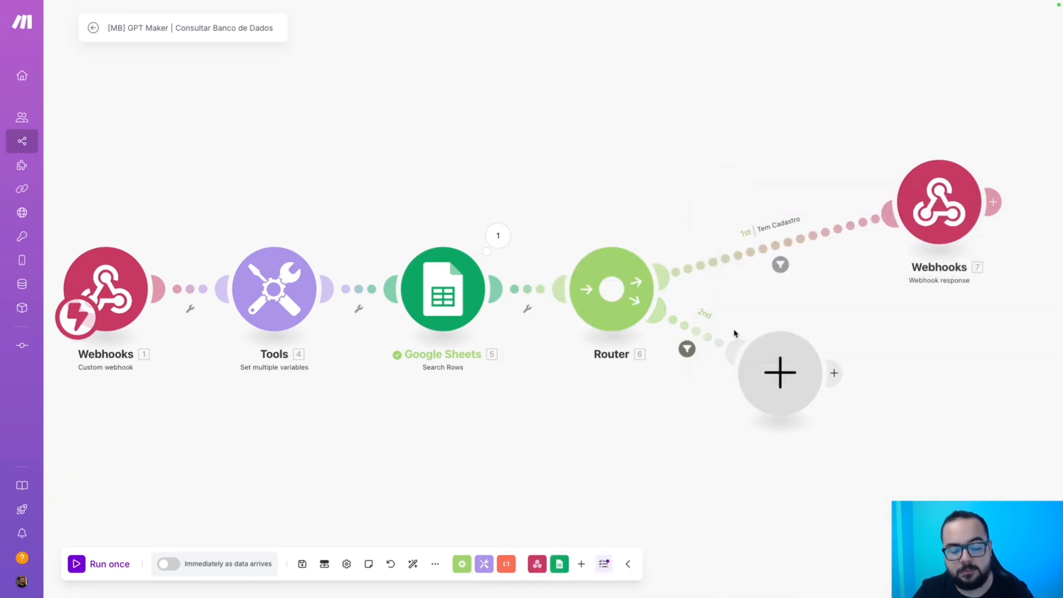
Remove that condition, make the lower route fallback, and label it Não Encontrou.
click(702, 328)
click(960, 358)
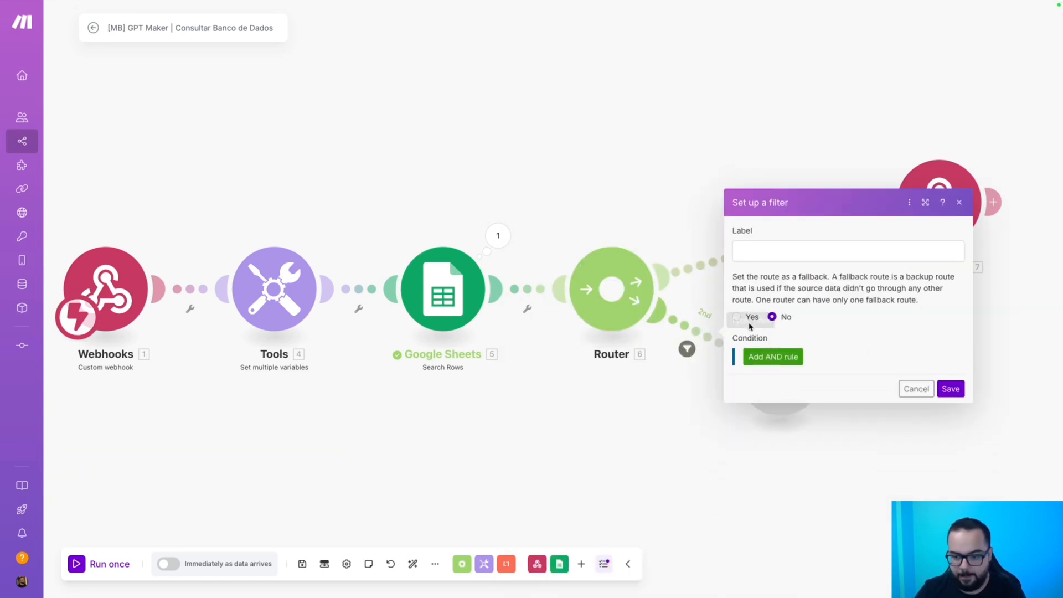
click(750, 324)
click(766, 283)
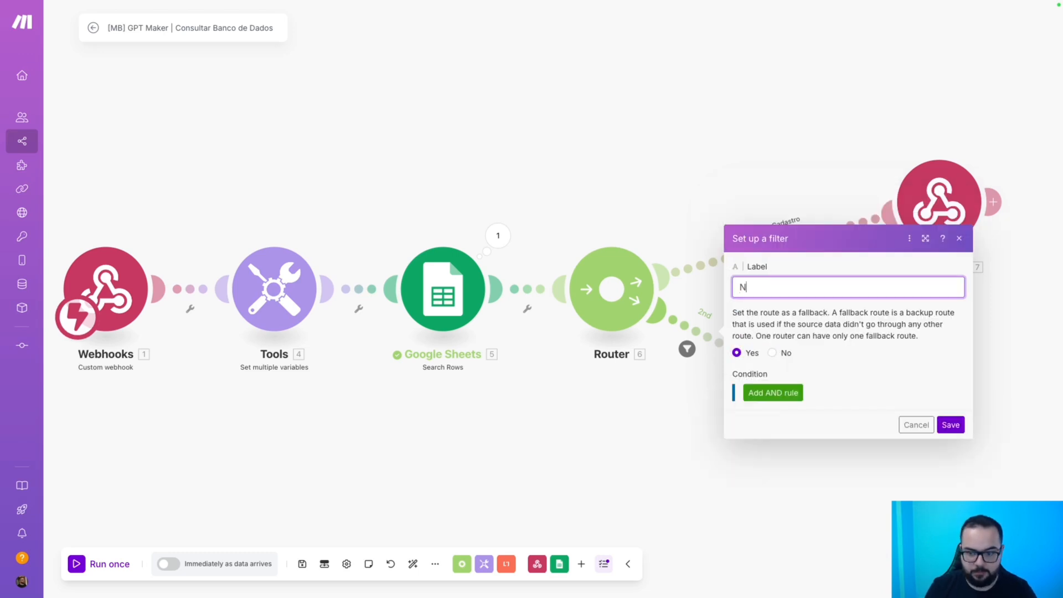
text(Não Encontrou)
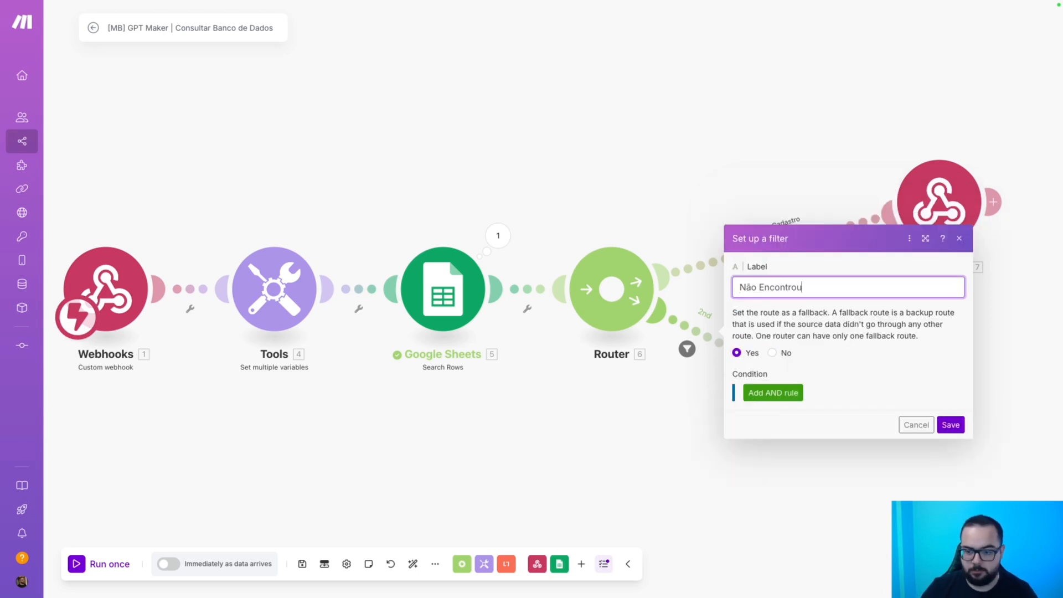
click(950, 425)
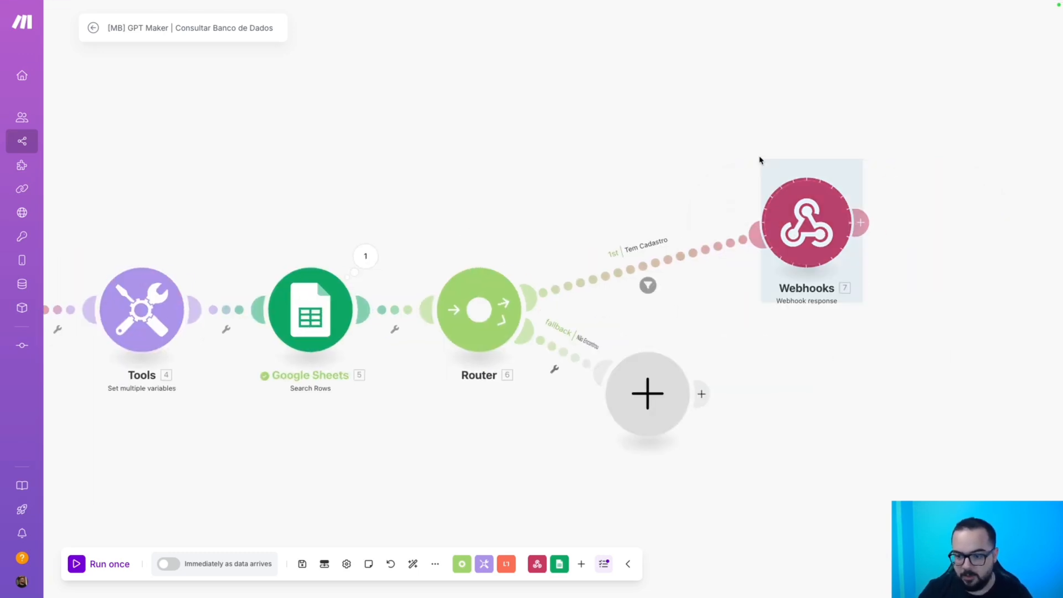
Paste a copy of the Webhook response module onto the Não Encontrou route.
key(ctrl+v)
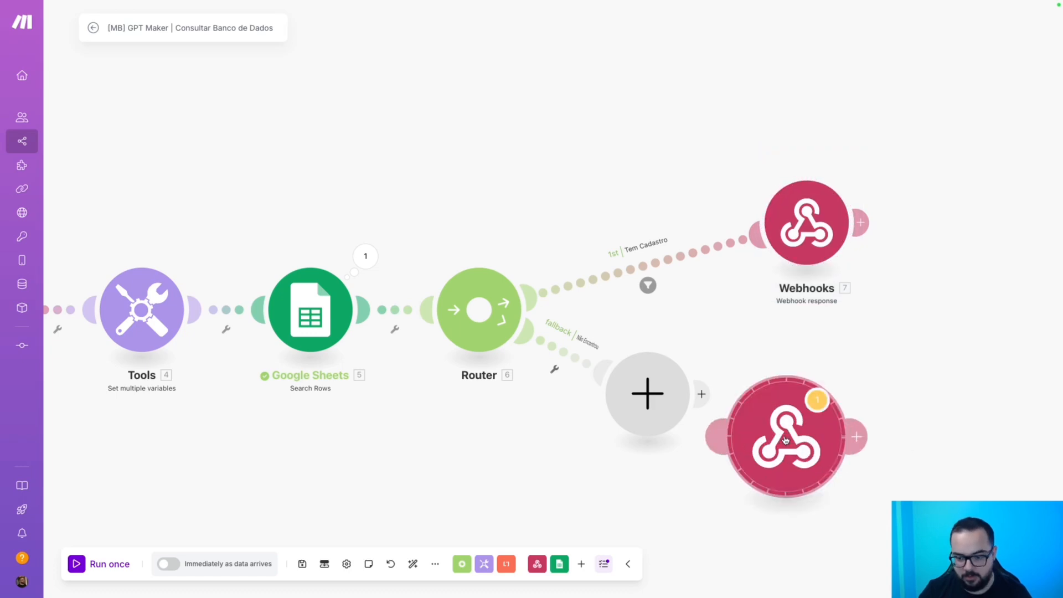
click(742, 436)
right_click(672, 411)
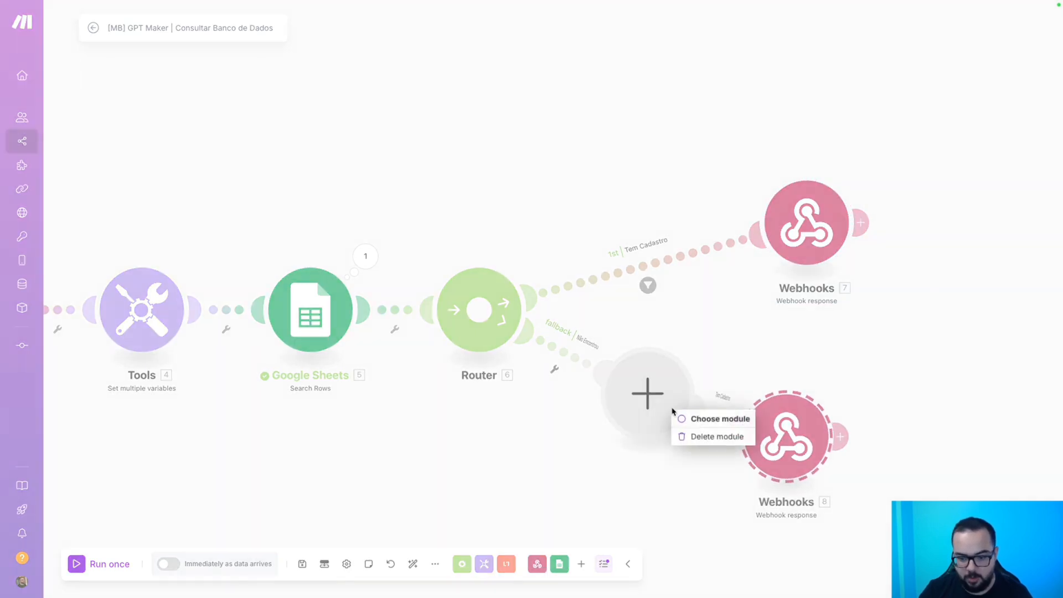
click(735, 381)
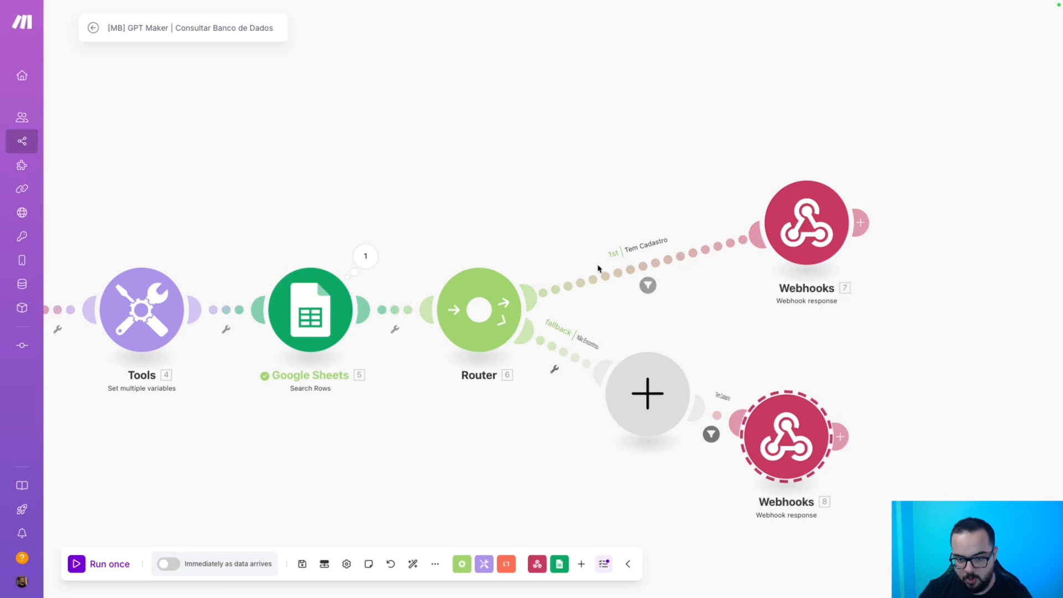
Clear the copied condition and Tem Cadastro label from the link into Webhooks 8.
click(711, 434)
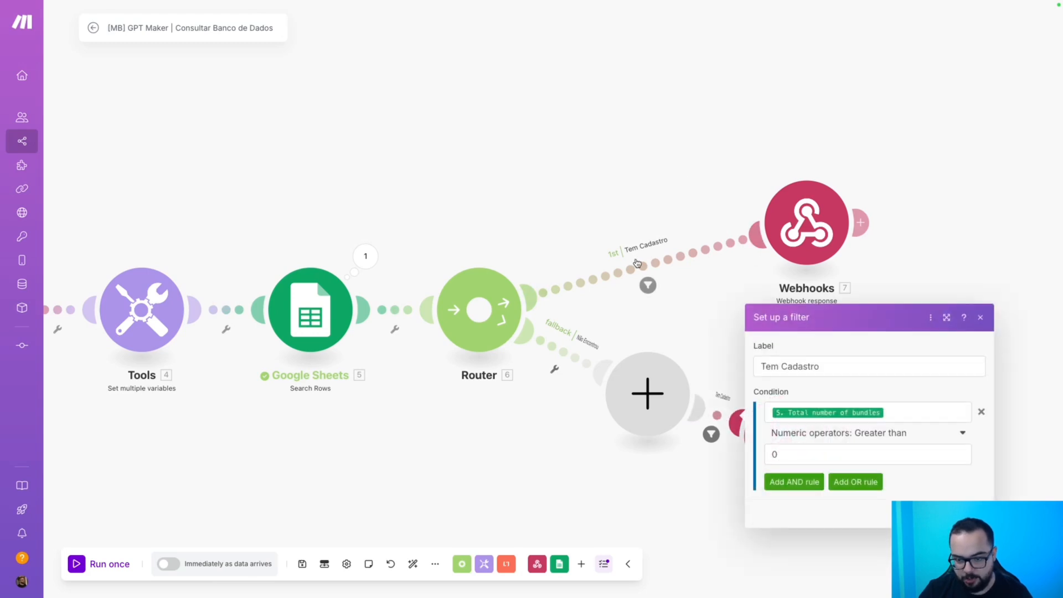
click(980, 412)
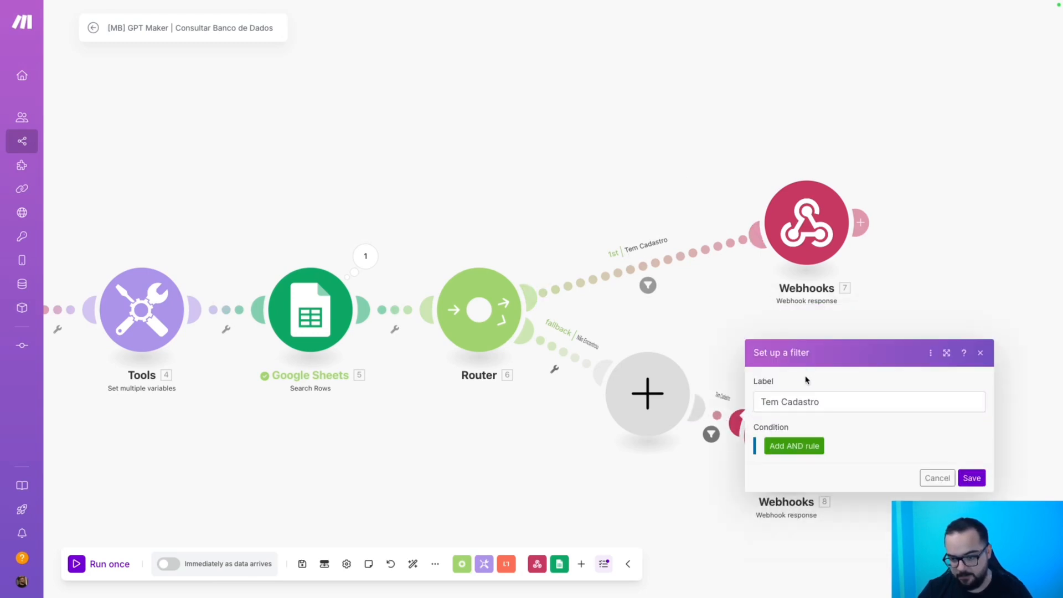
drag(761, 402, 802, 394)
key(ctrl+a)
key(BackSpace)
click(972, 478)
Delete the empty placeholder module and auto-align the scenario.
click(661, 400)
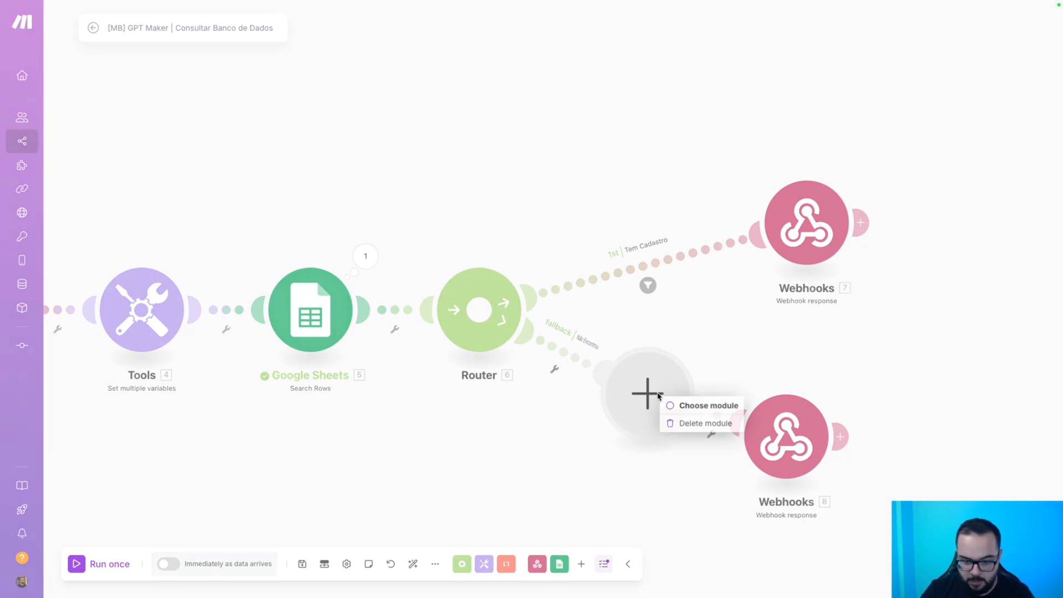
click(690, 423)
click(412, 564)
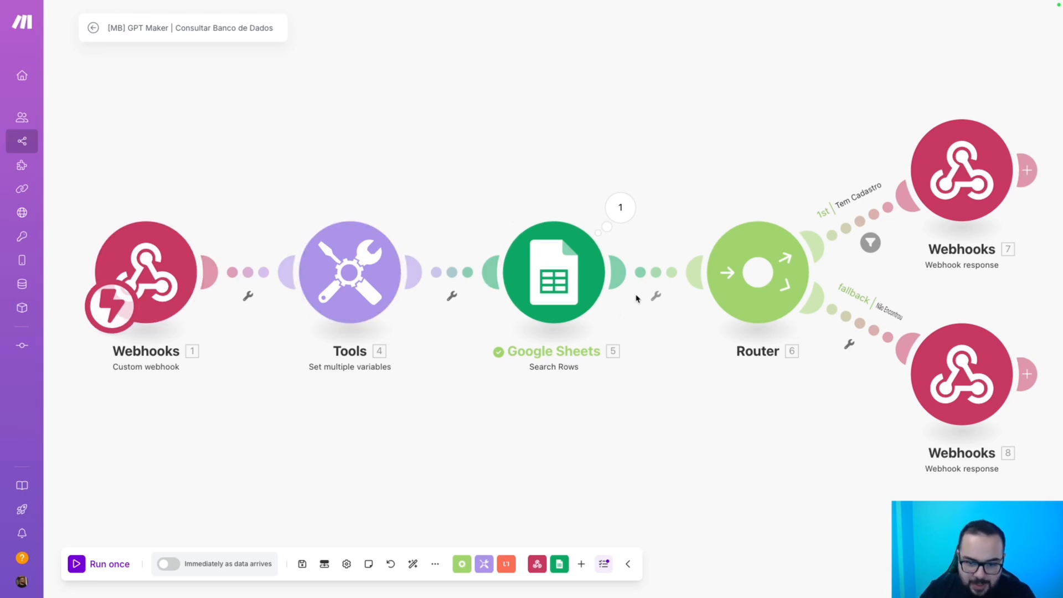
Open the Webhooks 7 response settings, showing Status 200 and an empty Body.
drag(806, 177, 592, 201)
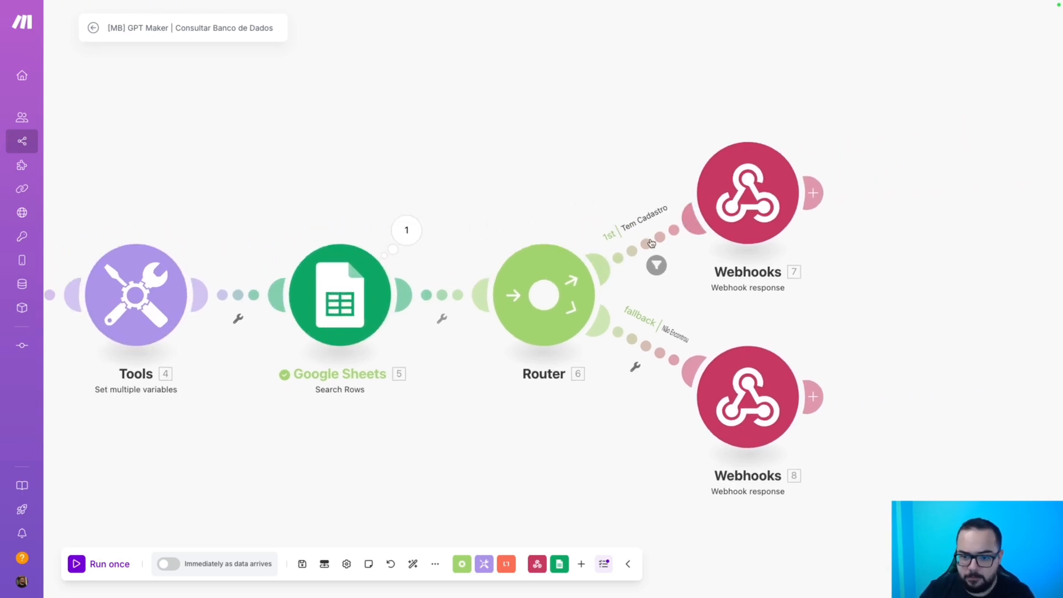
click(739, 194)
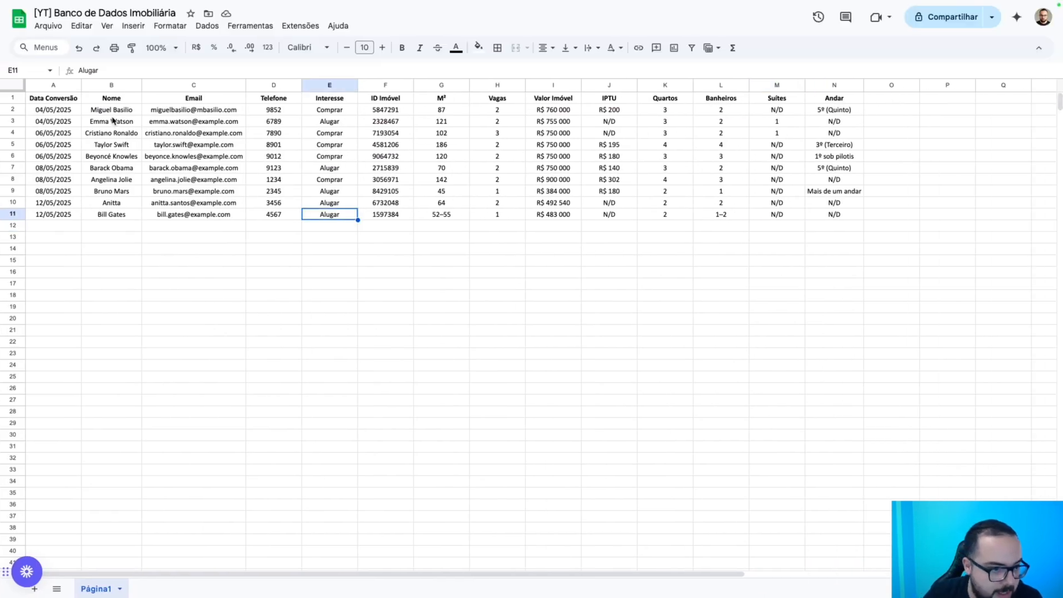
Copy the header row A1:N1, Data Conversão through Andar.
drag(46, 99, 834, 102)
key(ctrl+c)
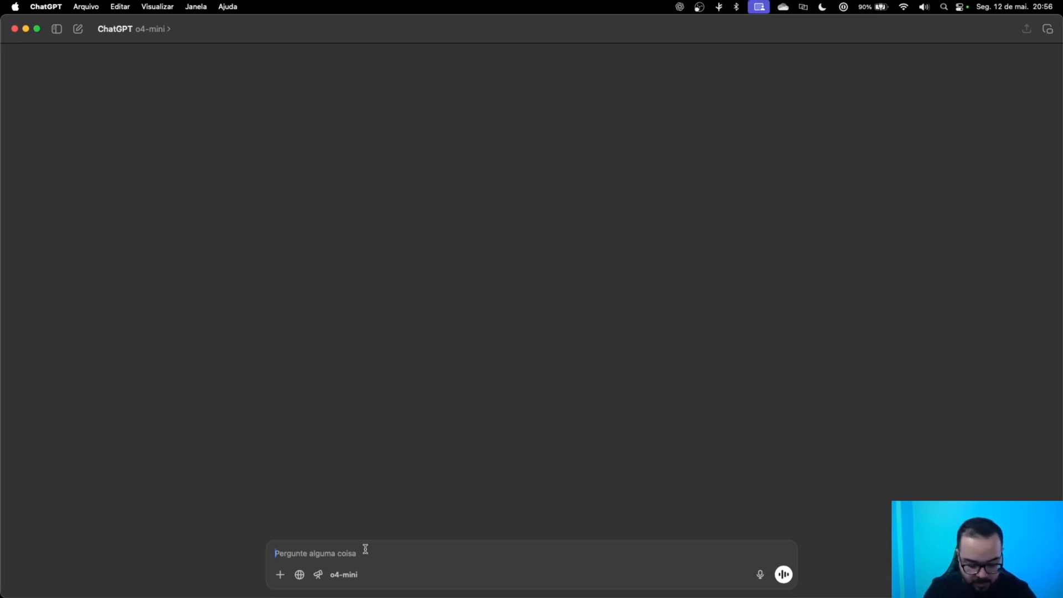
Write a ChatGPT prompt asking it to build a JSON, correcting 'construísse'.
text(Gostair)
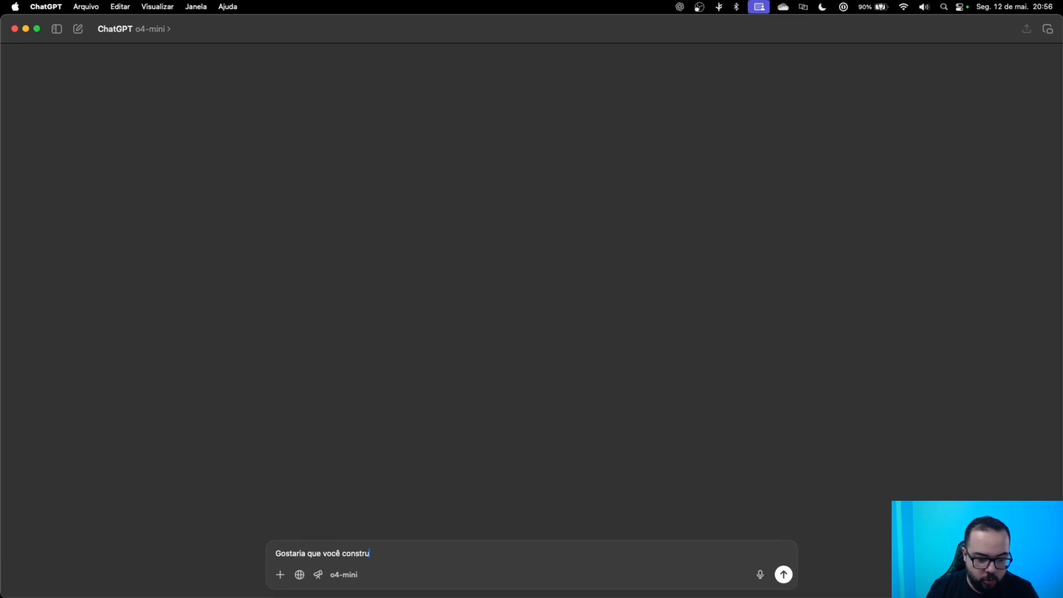
text(m)
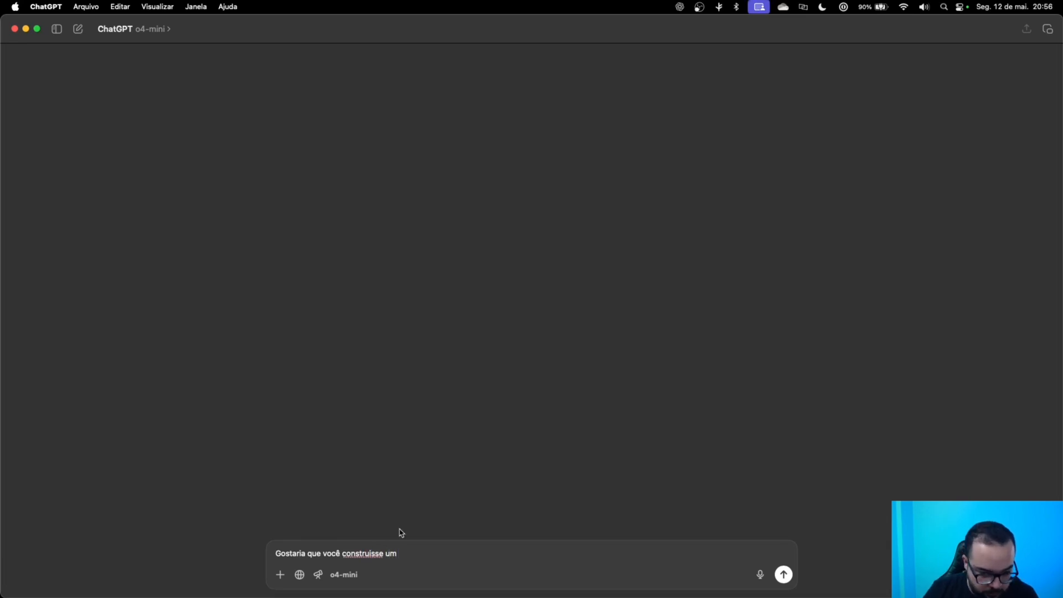
double_click(372, 554)
right_click(372, 554)
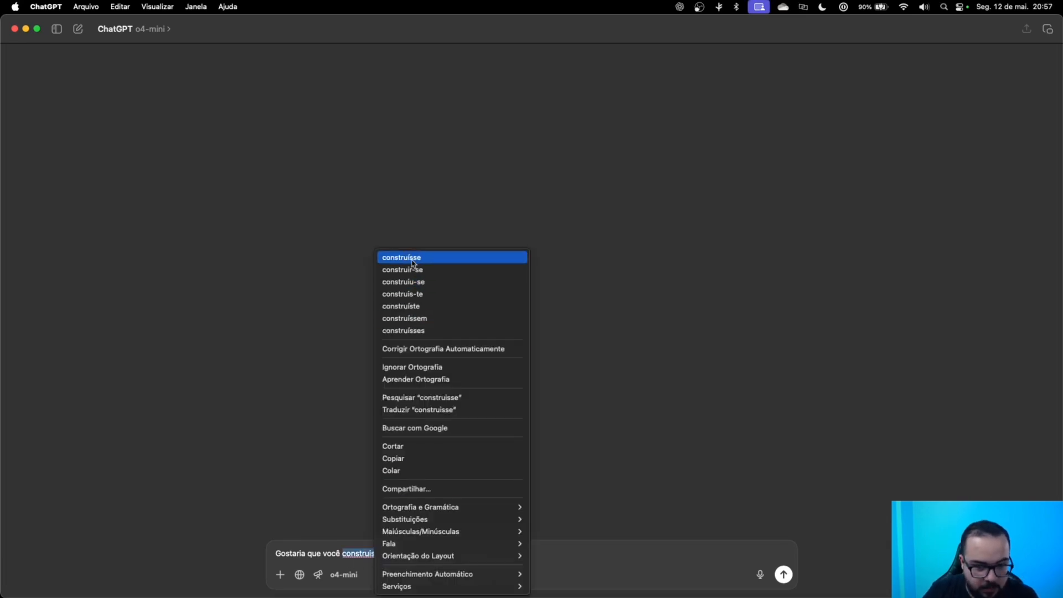
click(413, 258)
click(453, 551)
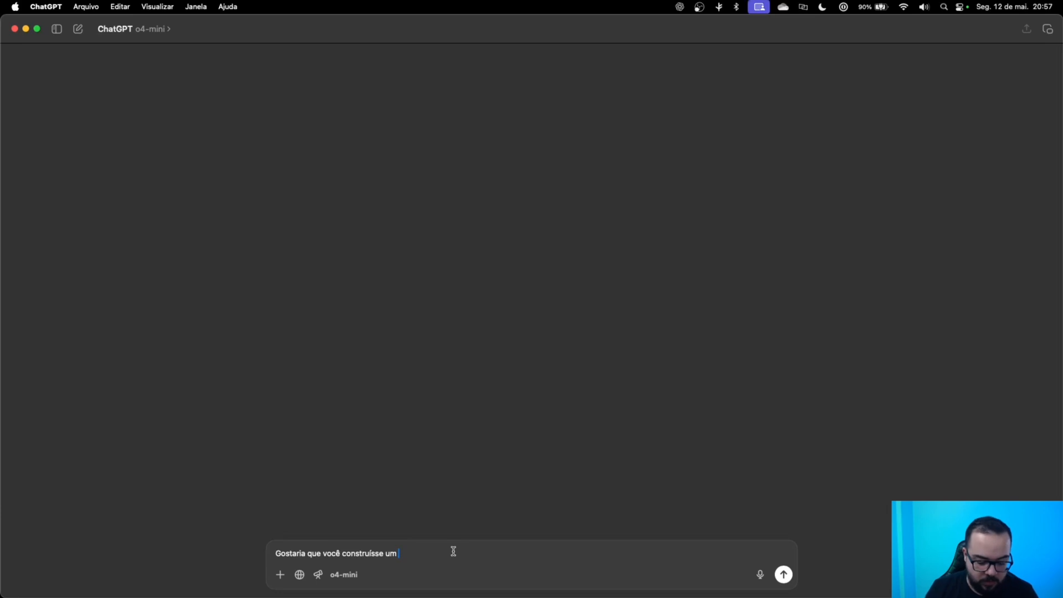
text(JSON com as variáveis abaixo:)
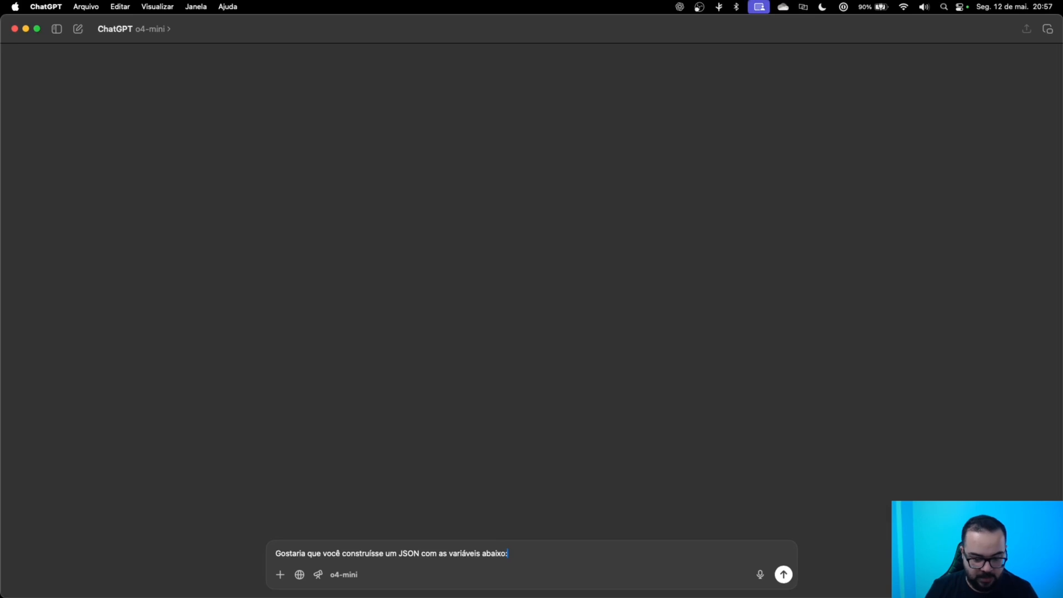
Paste the column headers, send the request with 4o, and copy the returned sample JSON.
key(shift+Return)
key(super+v)
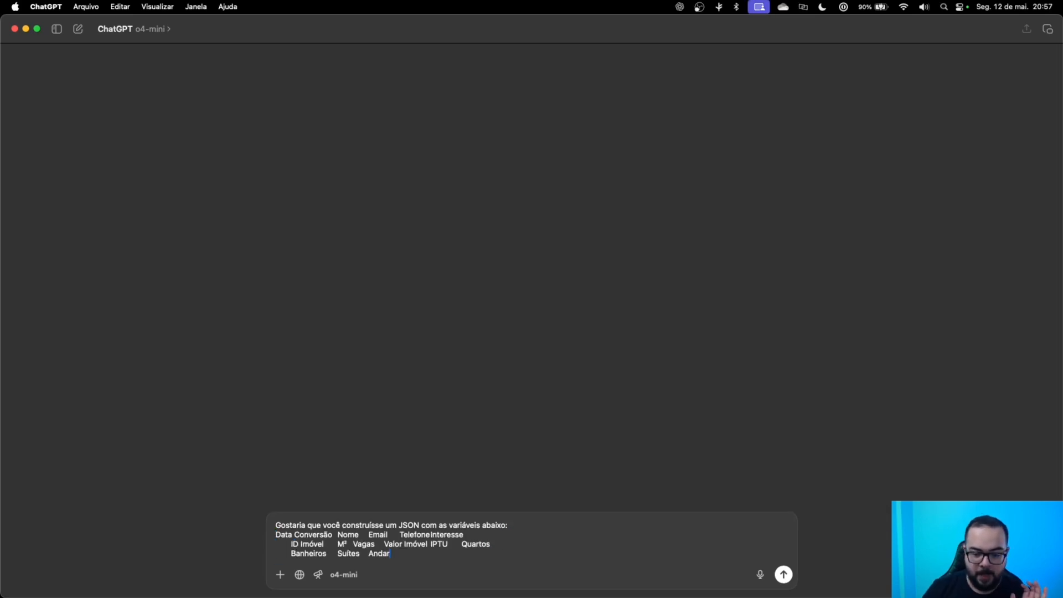
click(783, 574)
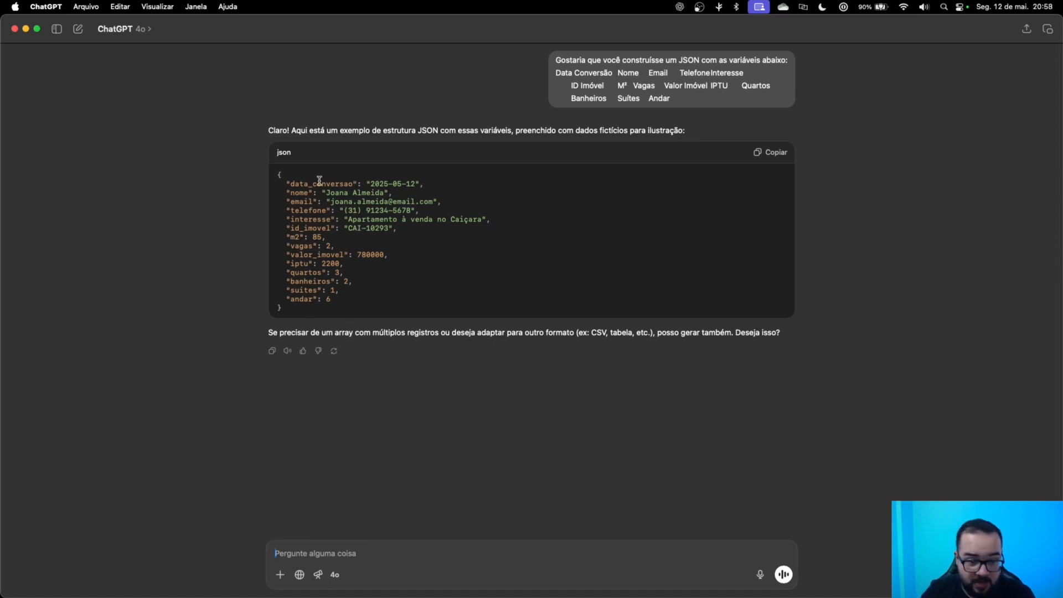
drag(294, 322, 268, 173)
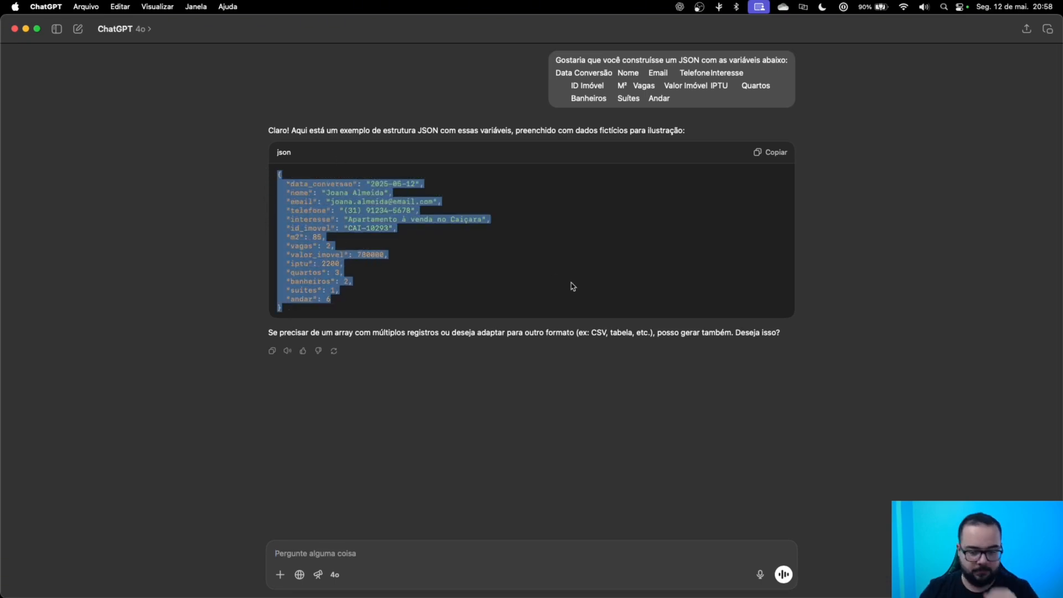
key(ctrl+Right)
key(ctrl+Right)
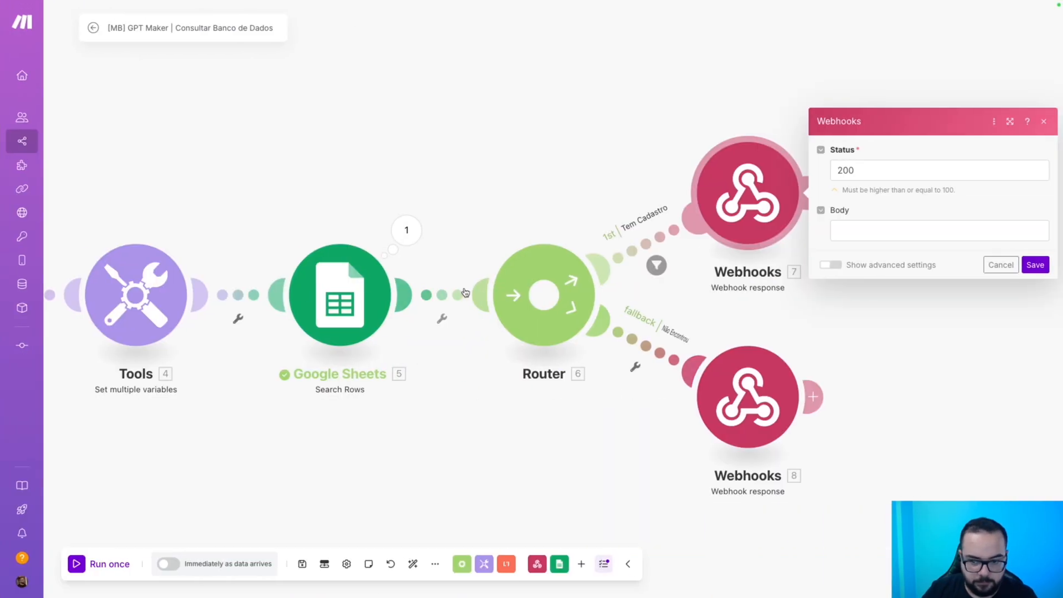
Paste the sample JSON into the response Body and map data_conversao and nome to columns A and B.
click(851, 229)
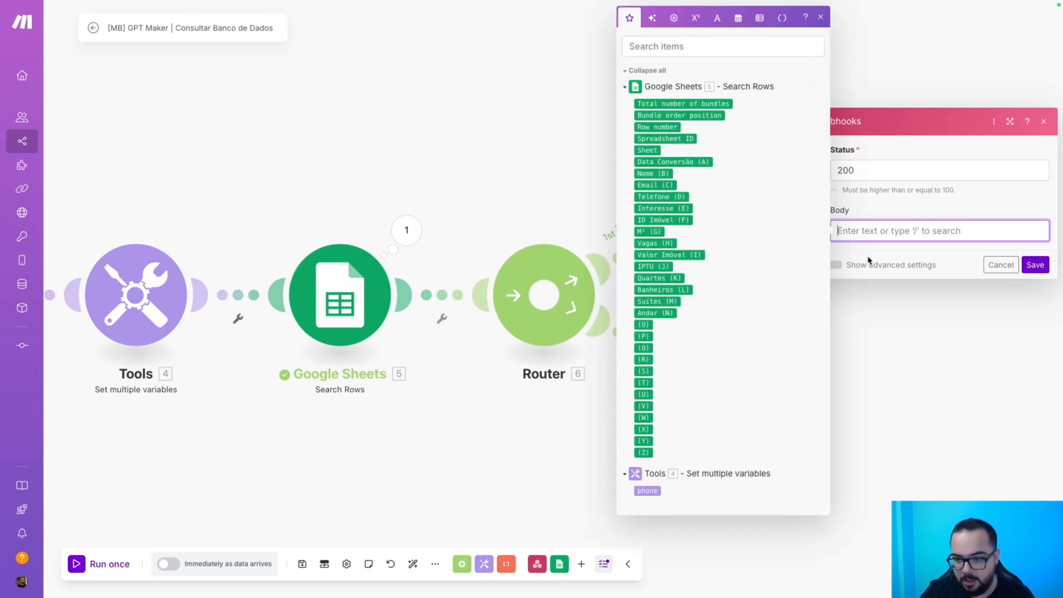
key(super+v)
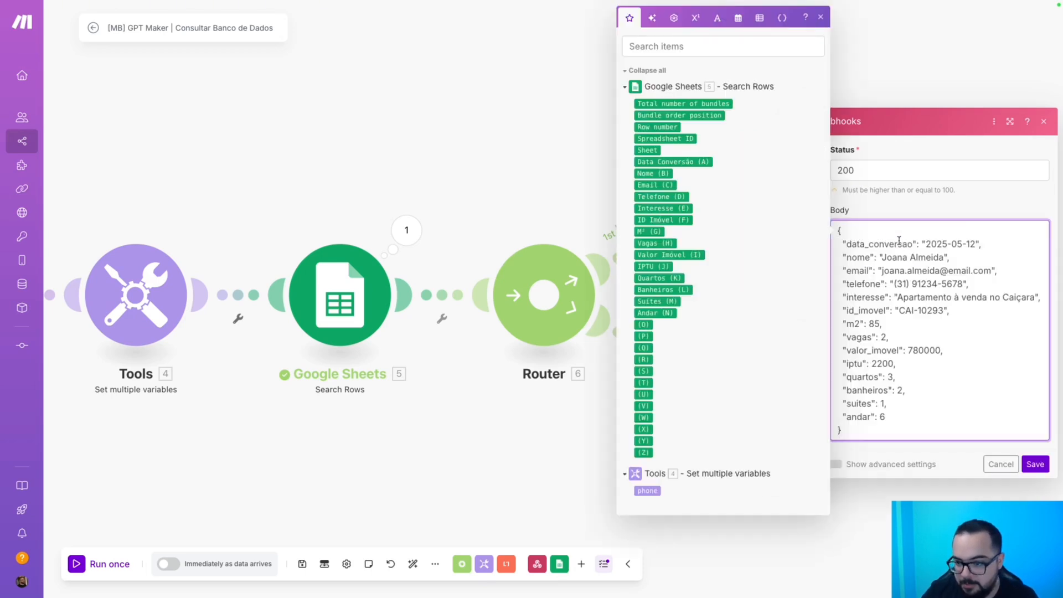
drag(975, 243, 925, 243)
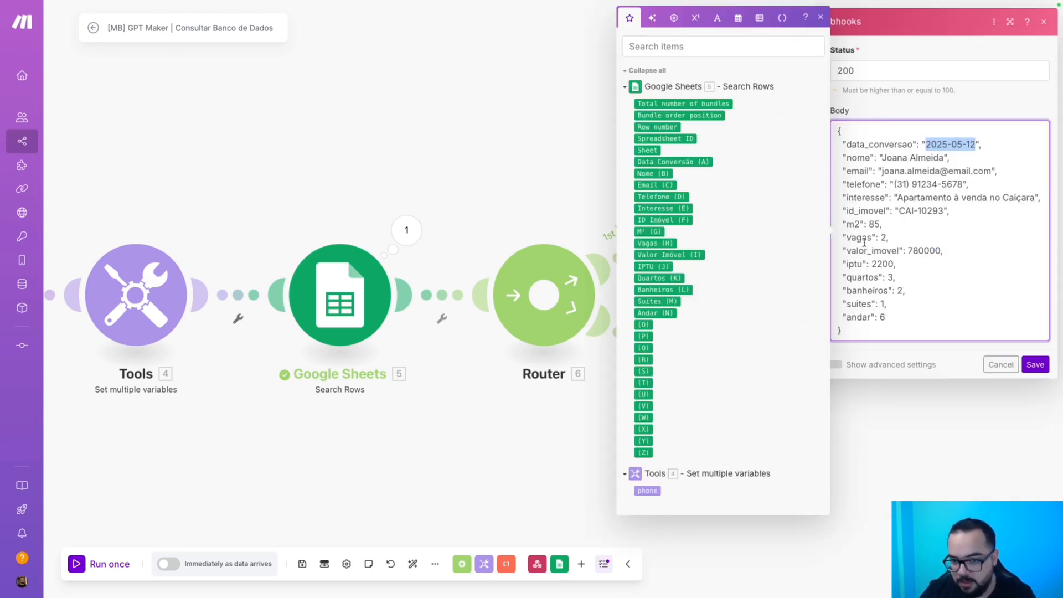
key(BackSpace)
click(655, 162)
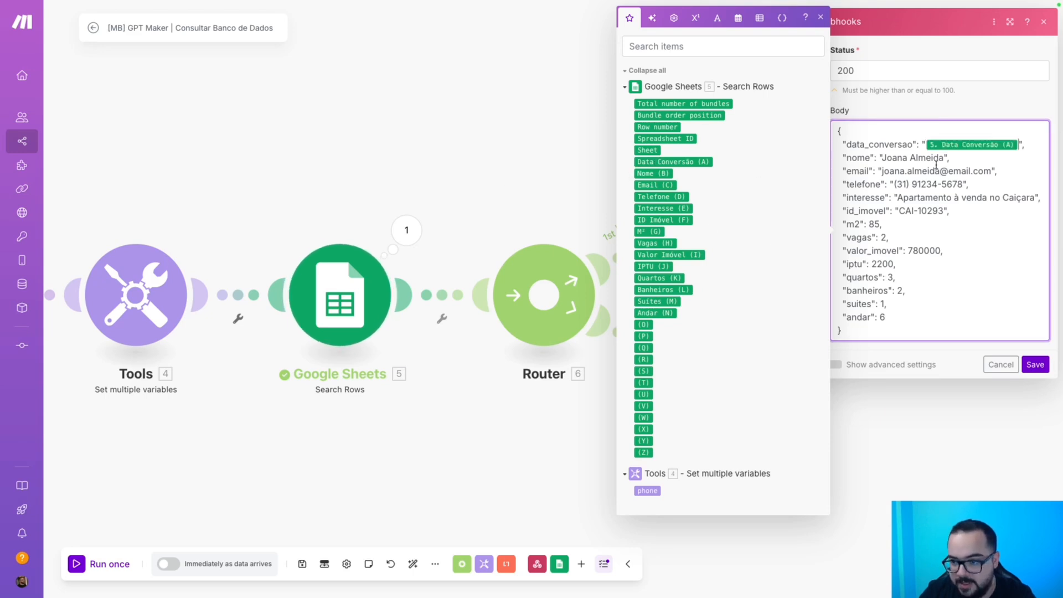
drag(945, 158, 880, 158)
key(BackSpace)
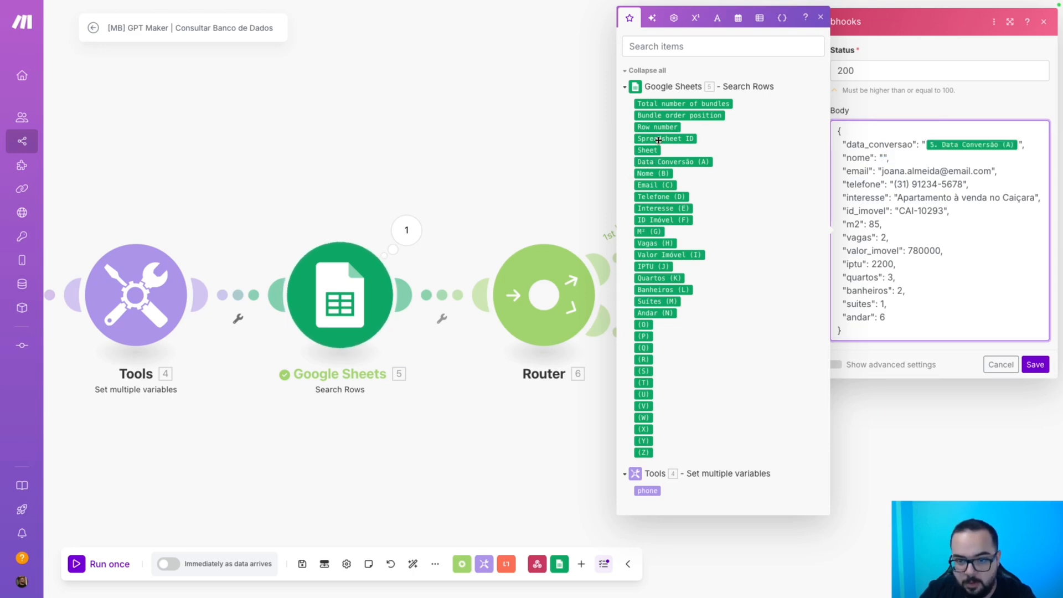
click(655, 173)
Map email, telefone and interesse to the Email (C), Telefone (D) and Interesse (E) columns.
drag(994, 172, 884, 174)
key(BackSpace)
click(655, 185)
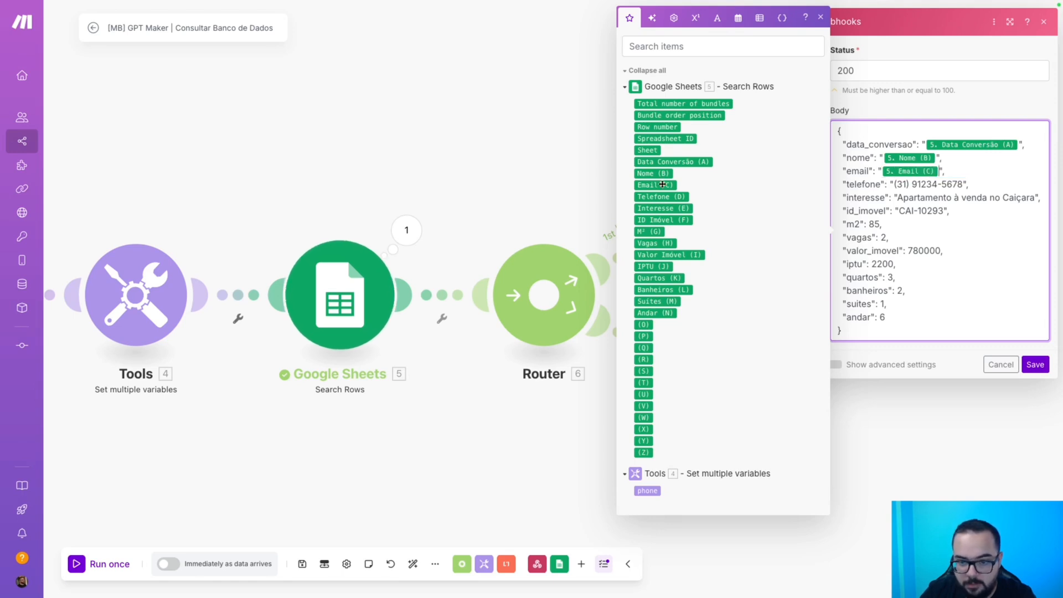
drag(962, 184, 898, 185)
key(BackSpace)
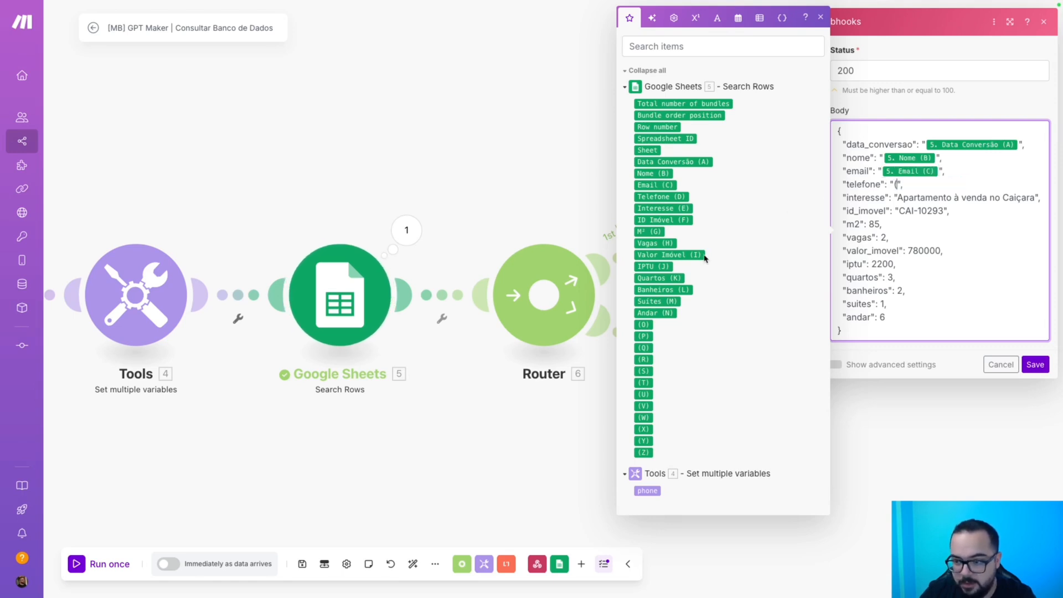
click(661, 196)
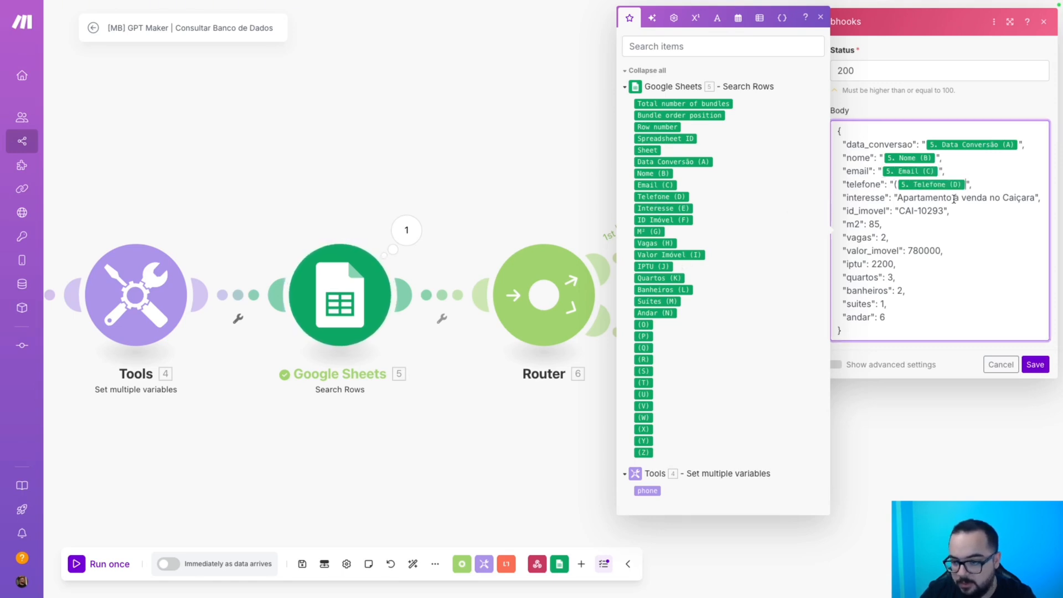
click(896, 185)
key(BackSpace)
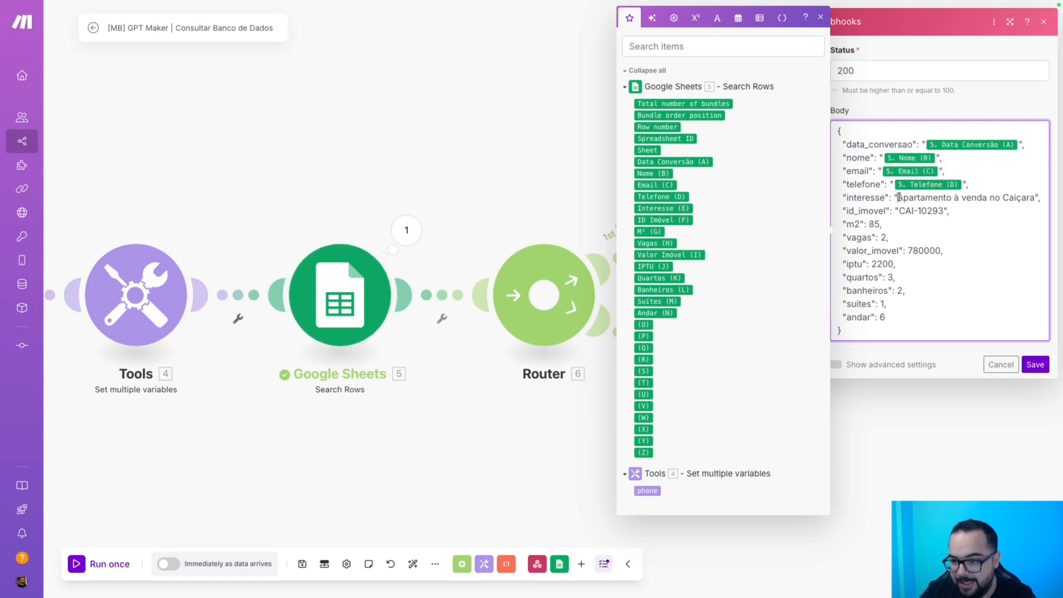
drag(898, 197, 1037, 198)
click(662, 208)
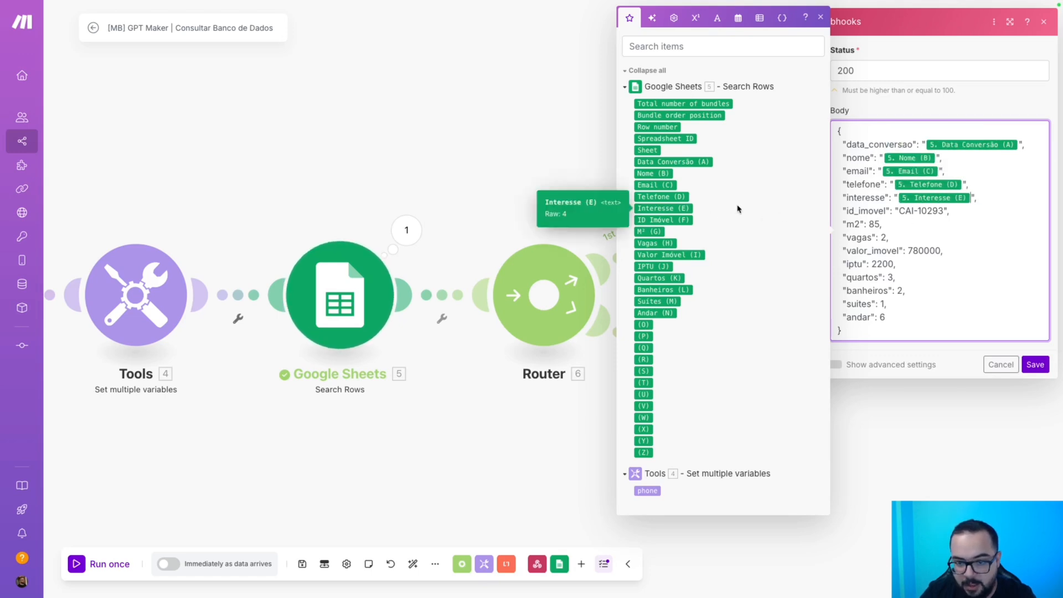
Map id_imovel, m2, vagas and valor_imovel to Search Rows columns F through I.
drag(946, 213, 873, 225)
click(687, 221)
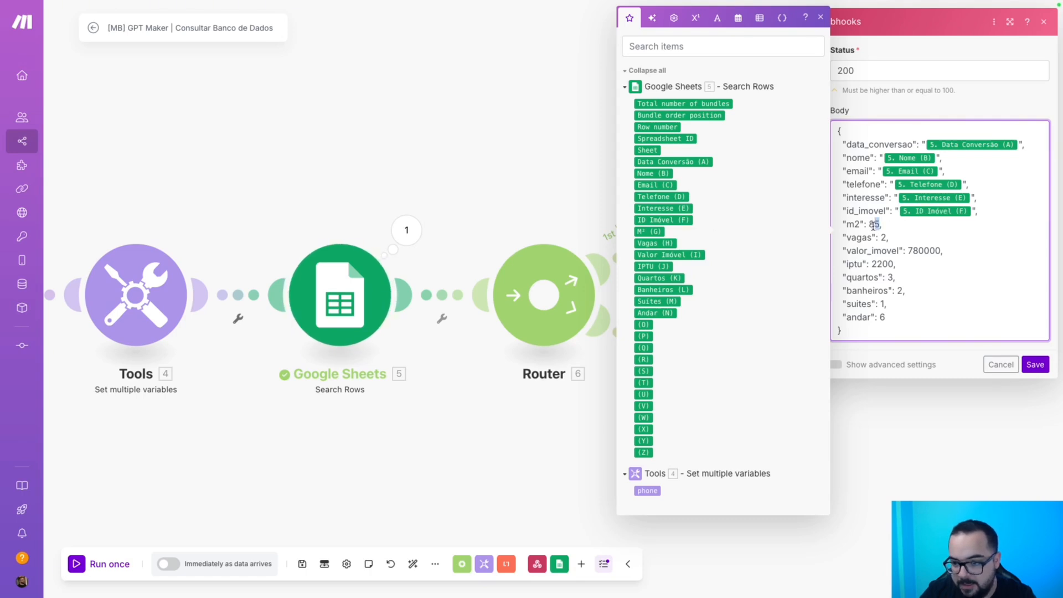
key(BackSpace)
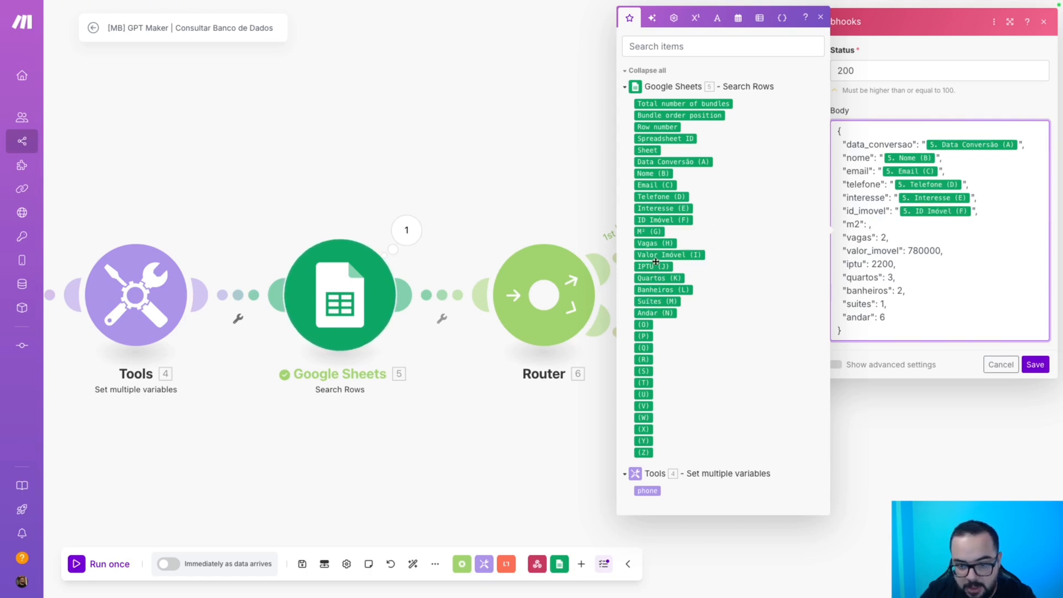
click(647, 231)
text(,)
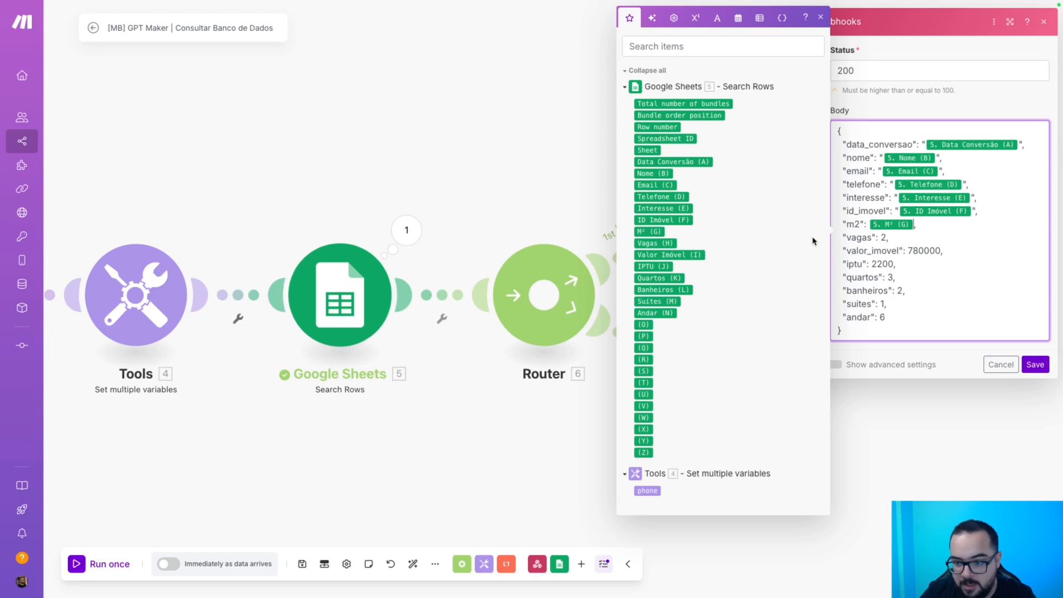
double_click(884, 238)
key(BackSpace)
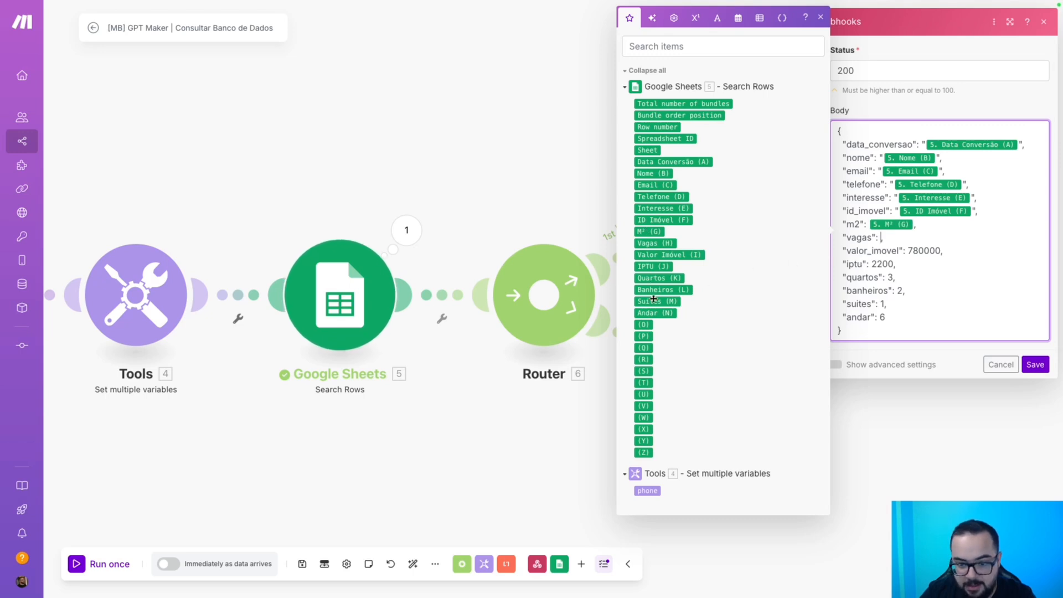
click(655, 243)
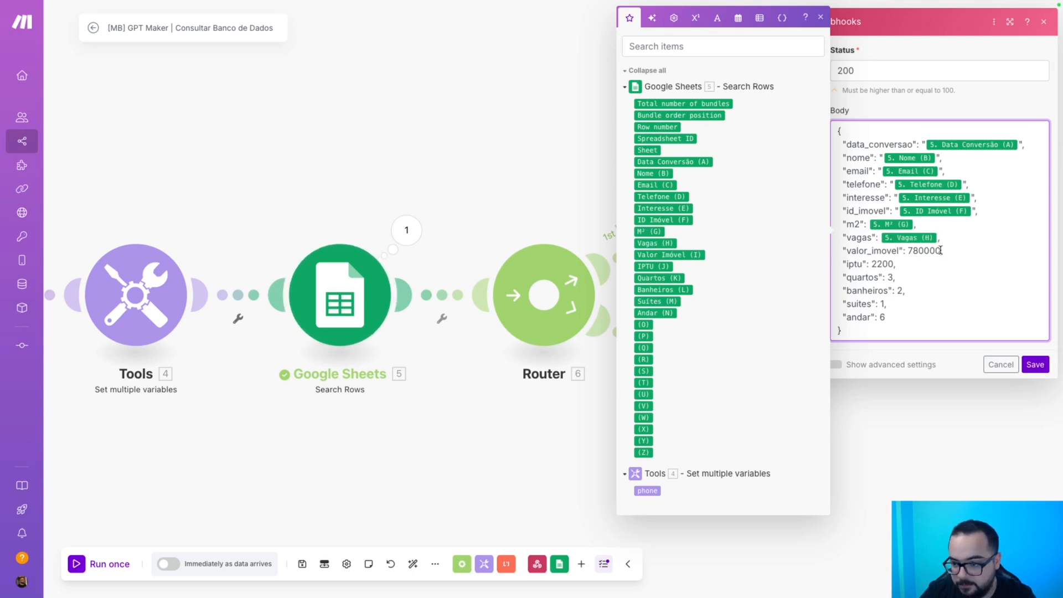
drag(940, 250, 907, 250)
key(BackSpace)
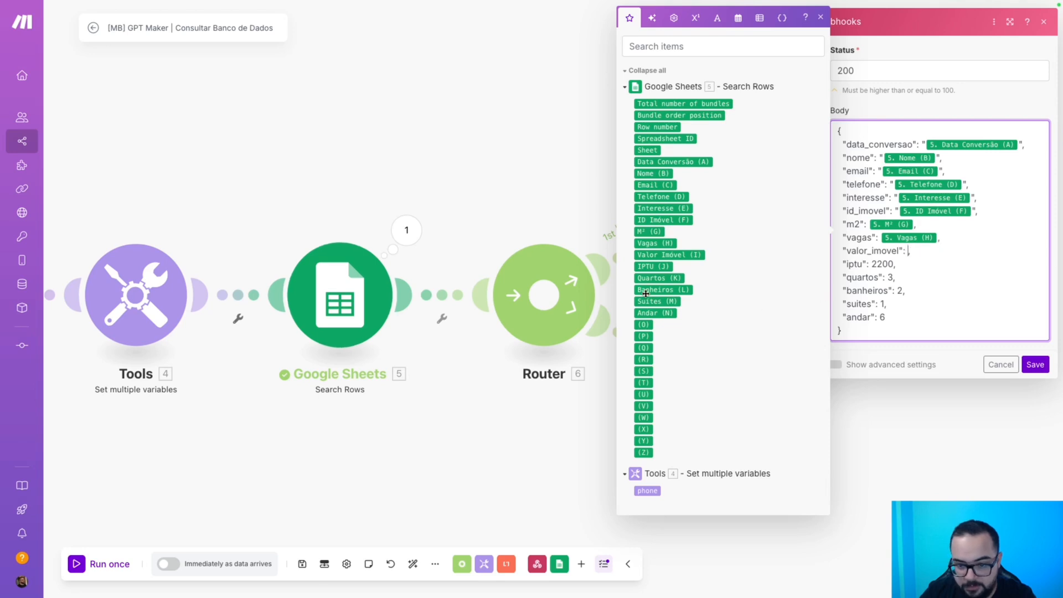
click(659, 255)
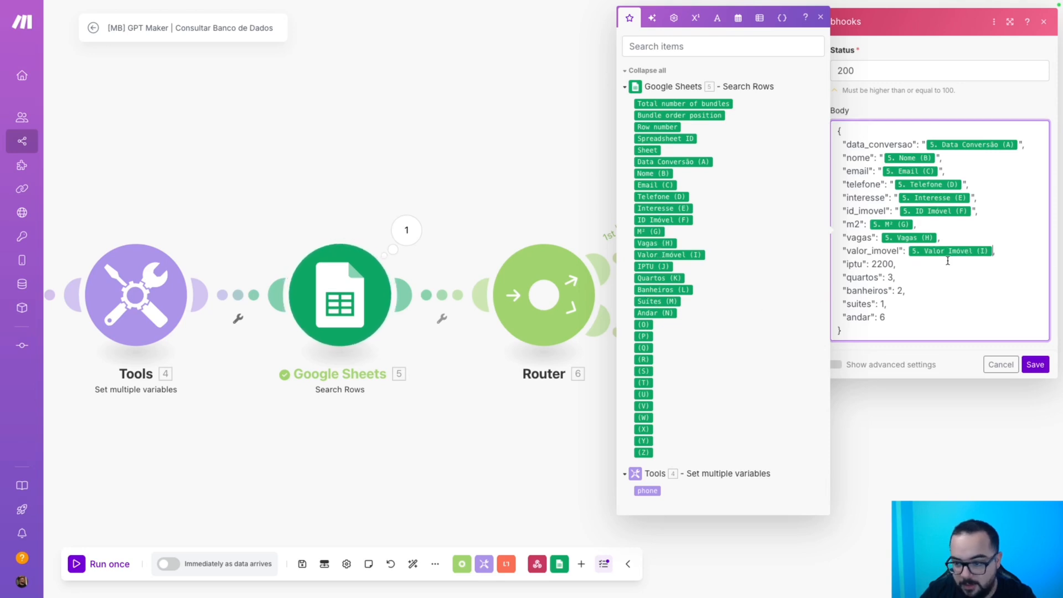
Replace sample values for iptu, quartos, banheiros, suites and andar with columns J–N.
drag(890, 264, 870, 264)
key(BackSpace)
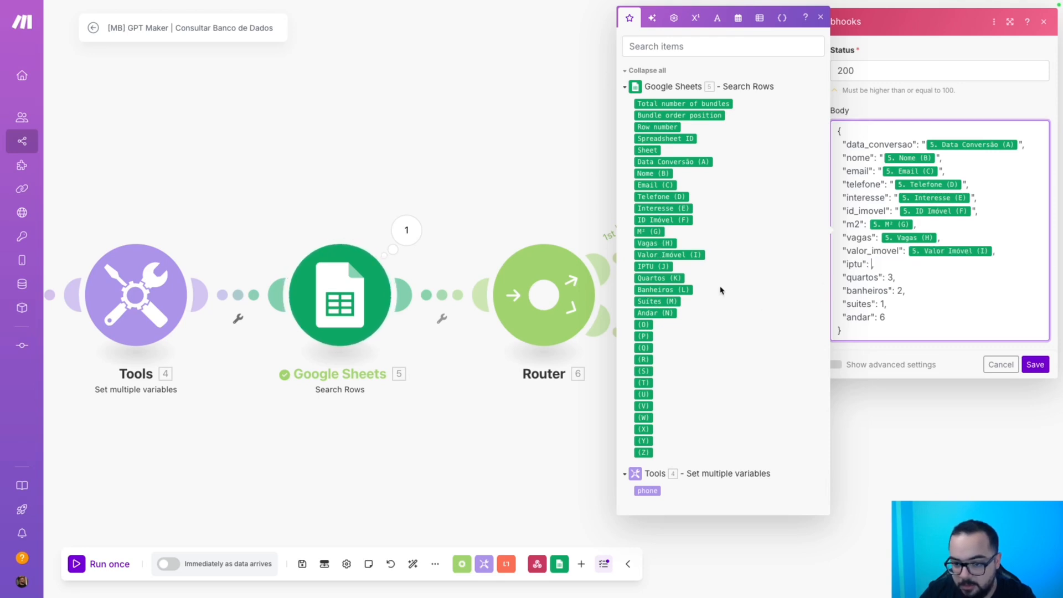
click(665, 267)
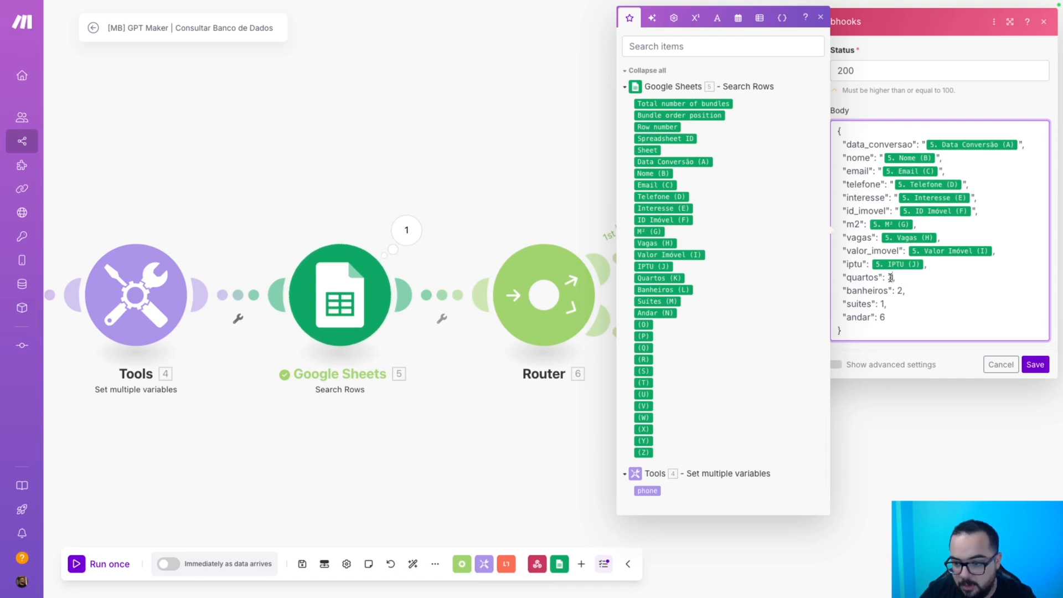
double_click(890, 277)
key(BackSpace)
click(659, 278)
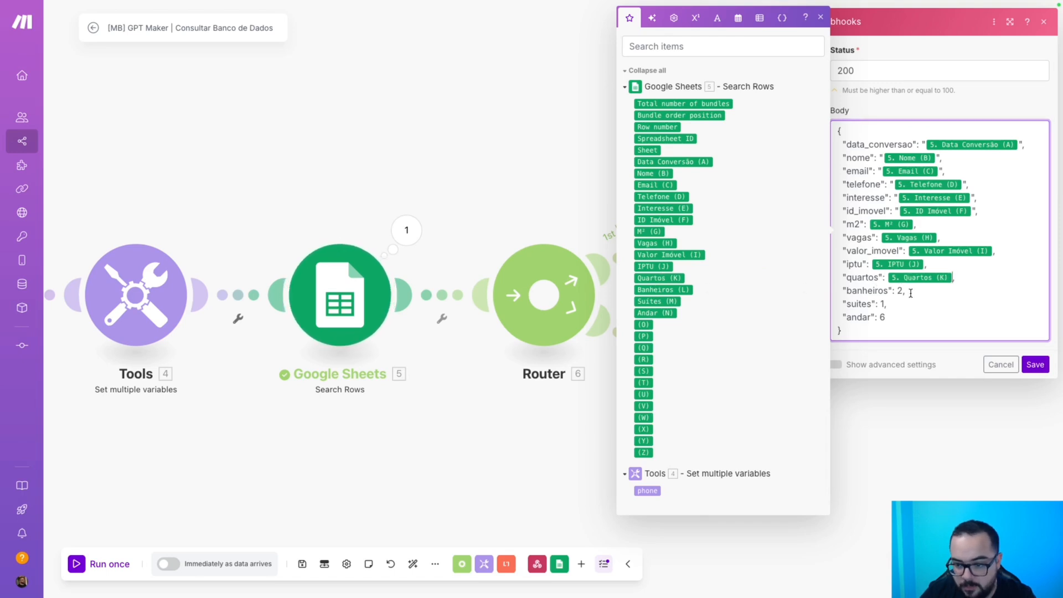
double_click(899, 290)
key(BackSpace)
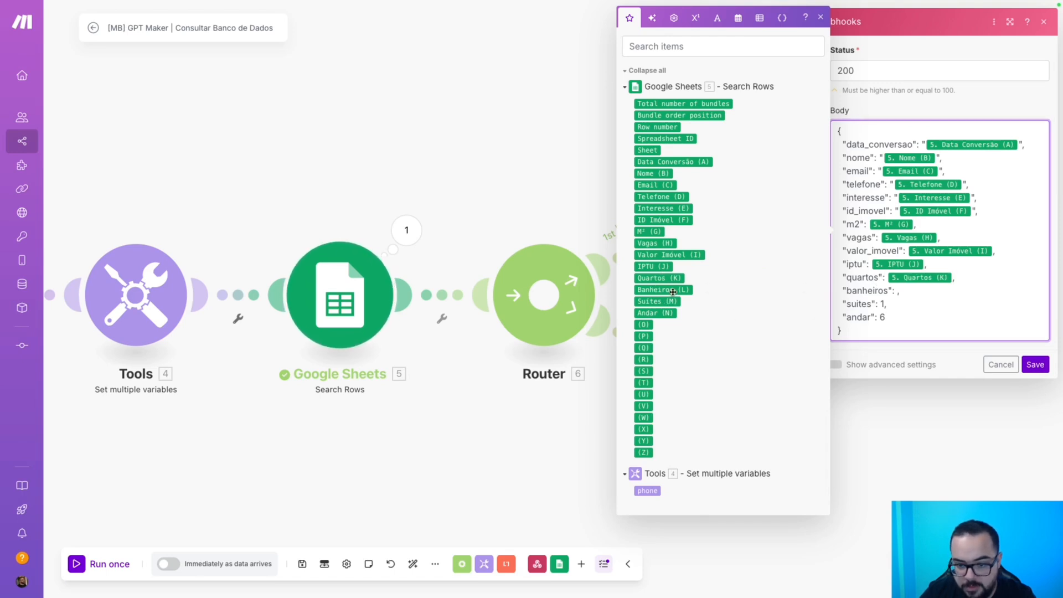
click(668, 290)
double_click(883, 304)
key(BackSpace)
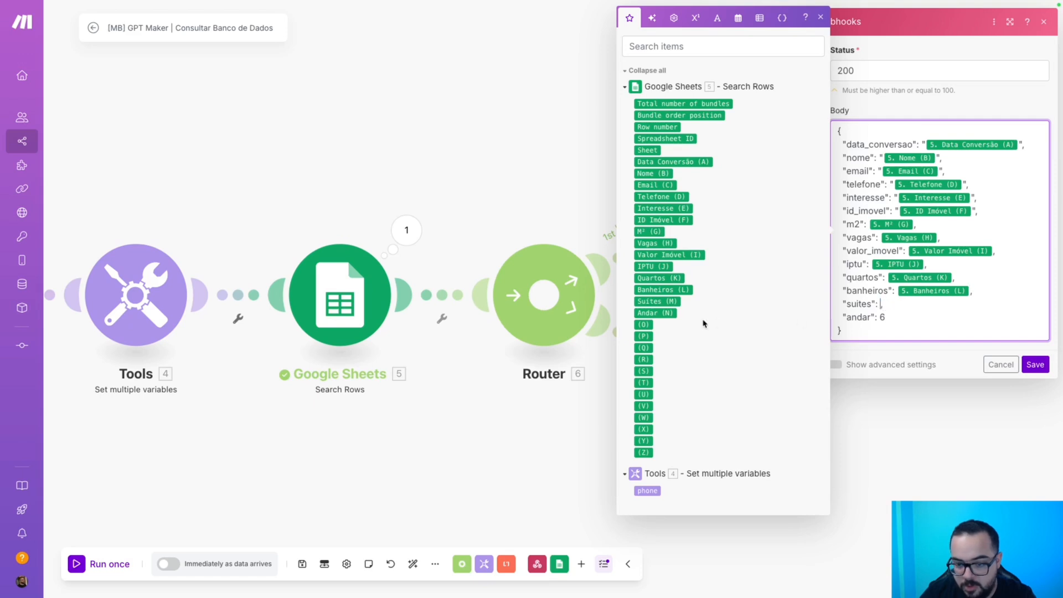
click(657, 302)
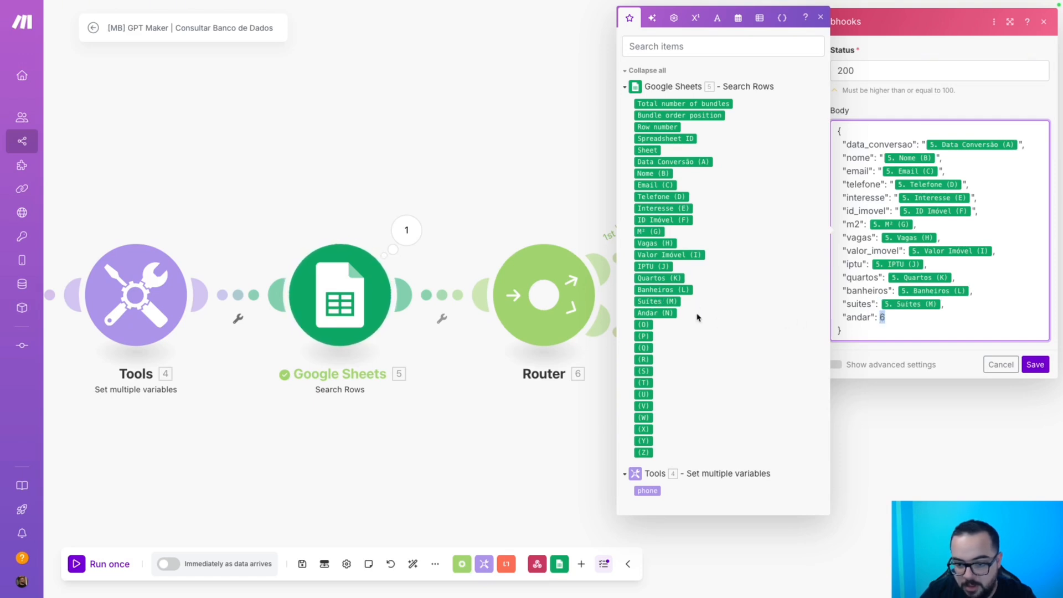
key(BackSpace)
click(656, 313)
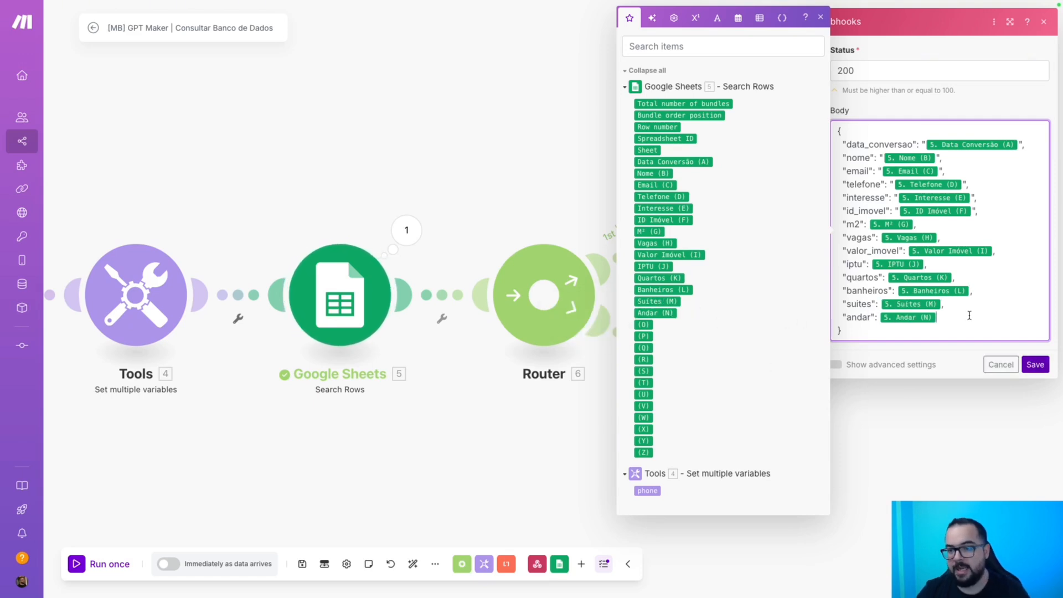
drag(1037, 145, 826, 150)
key(super+c)
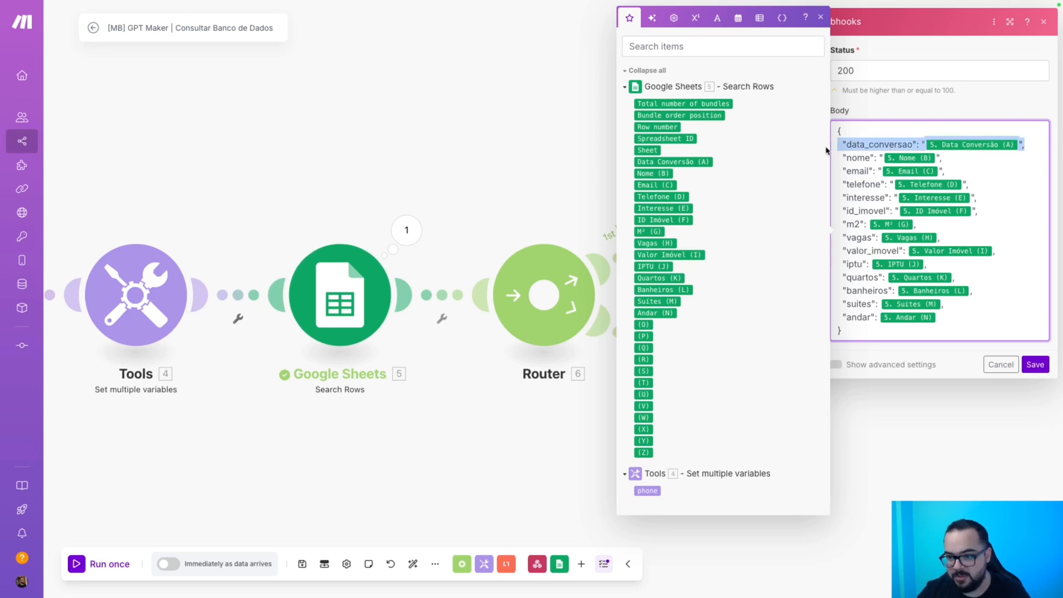
Add a first Body line "status": "CADASTRO ENCONTRADO" above data_conversao.
click(855, 134)
key(Return)
key(super+v)
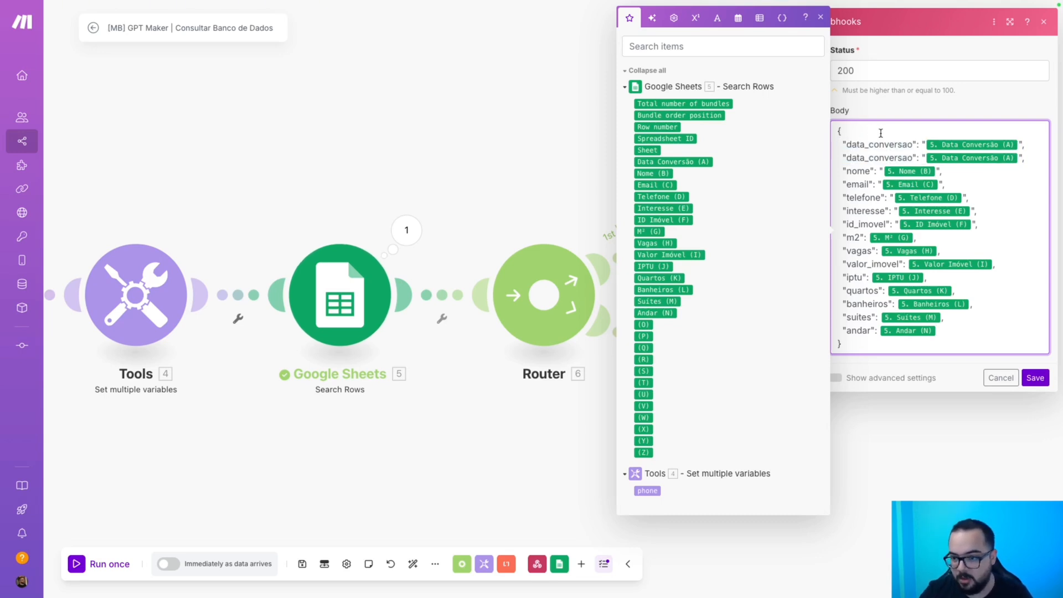
drag(914, 142, 844, 144)
text(status)
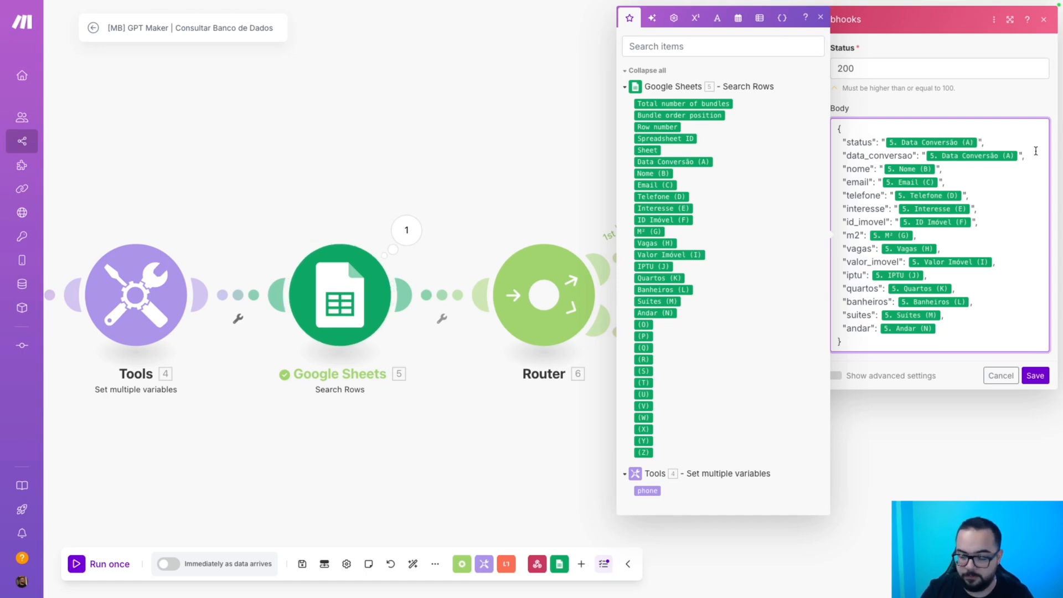
key(BackSpace)
text(CADASTRO ENCONT)
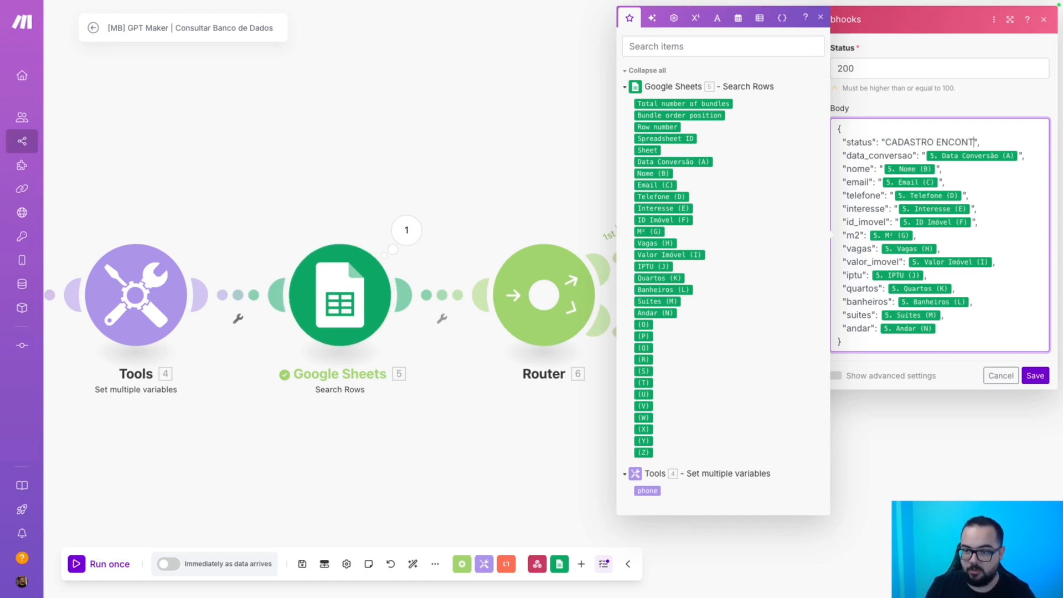
text(RADO)
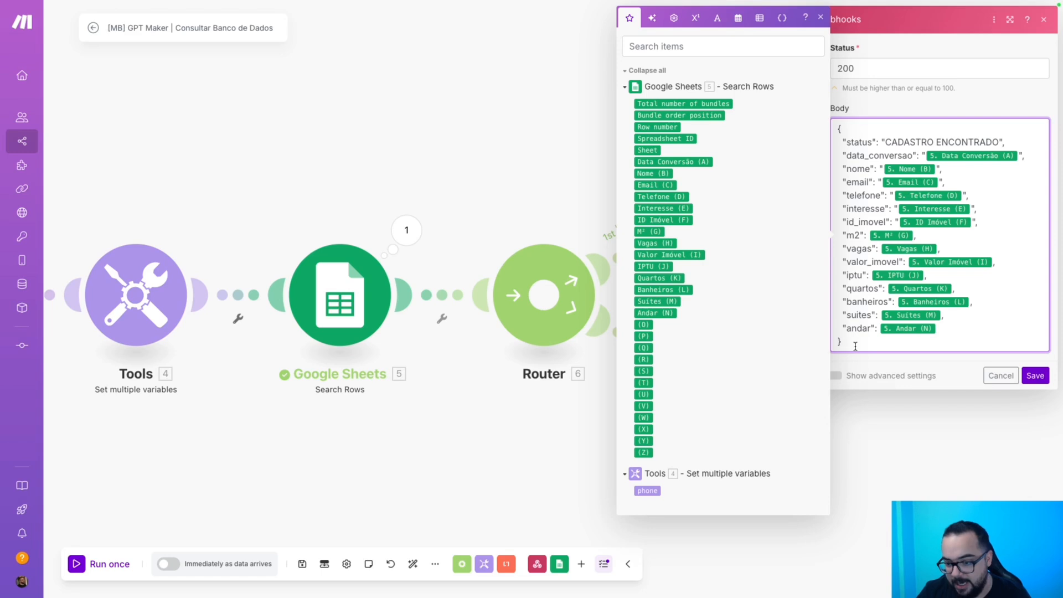
Copy the whole response Body and save the first webhook response.
drag(855, 346, 832, 123)
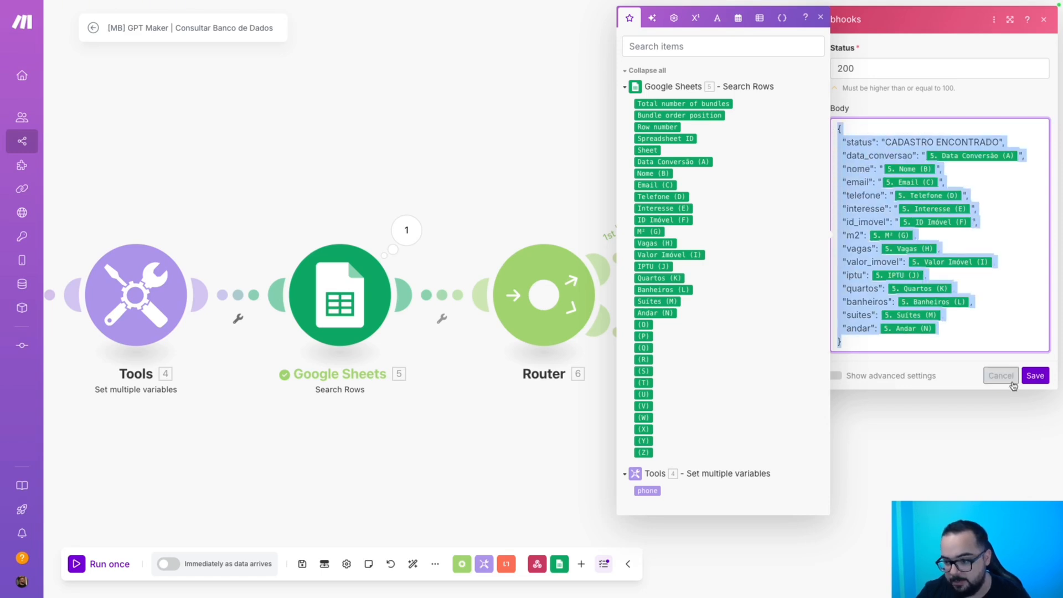
click(1035, 375)
click(772, 390)
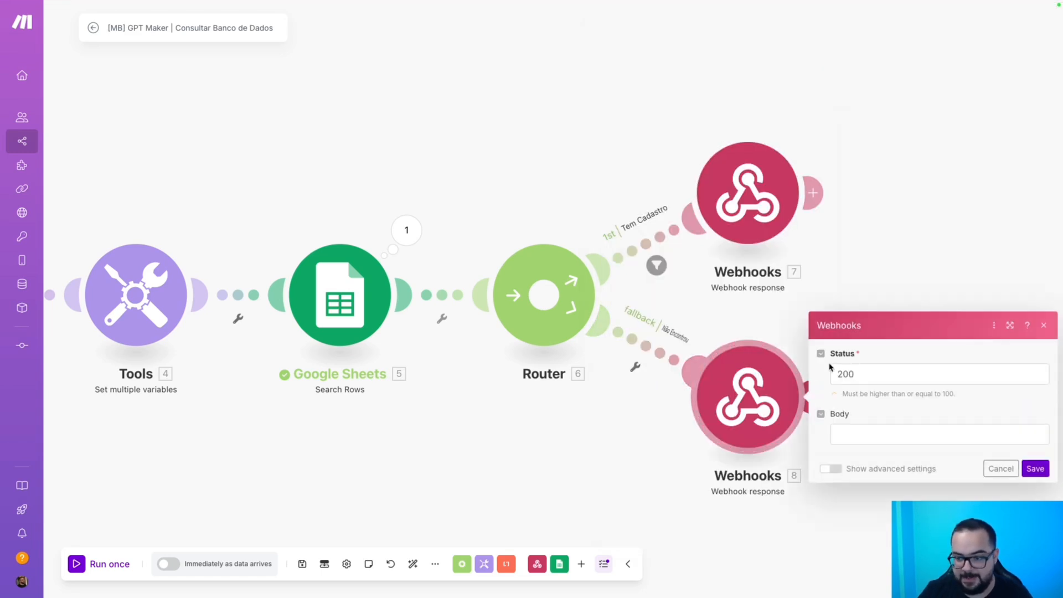
Paste the copied Body into the second webhook response, keeping only the status line without comma.
click(875, 432)
key(ctrl+v)
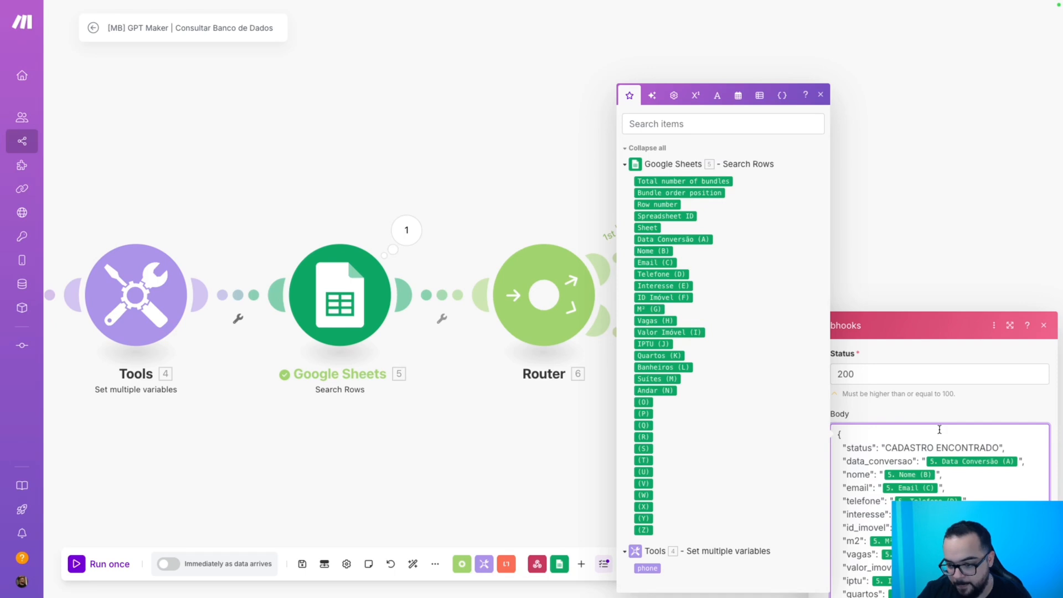
click(822, 101)
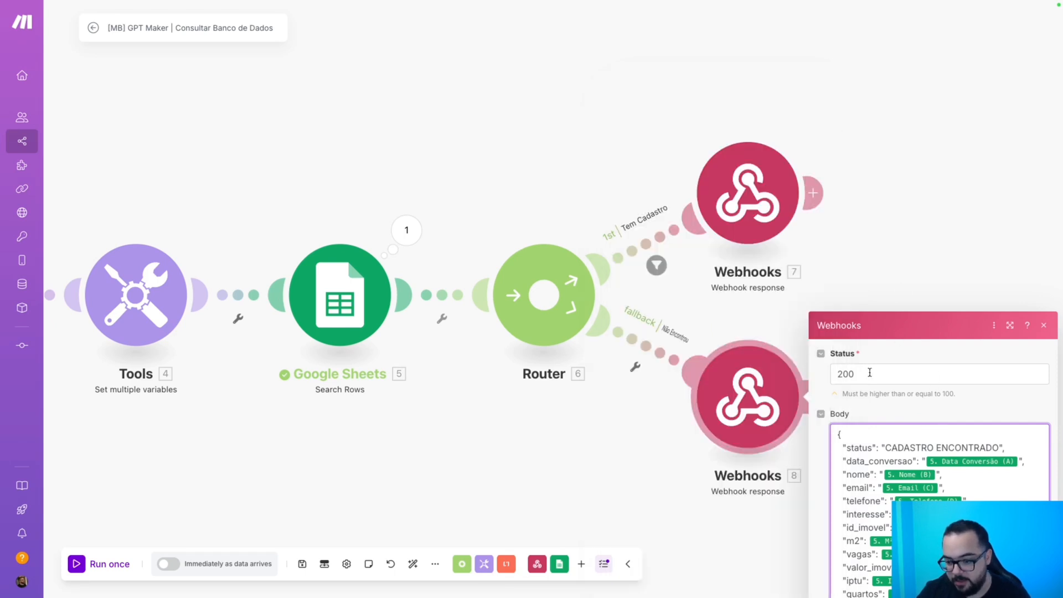
drag(900, 319, 900, 127)
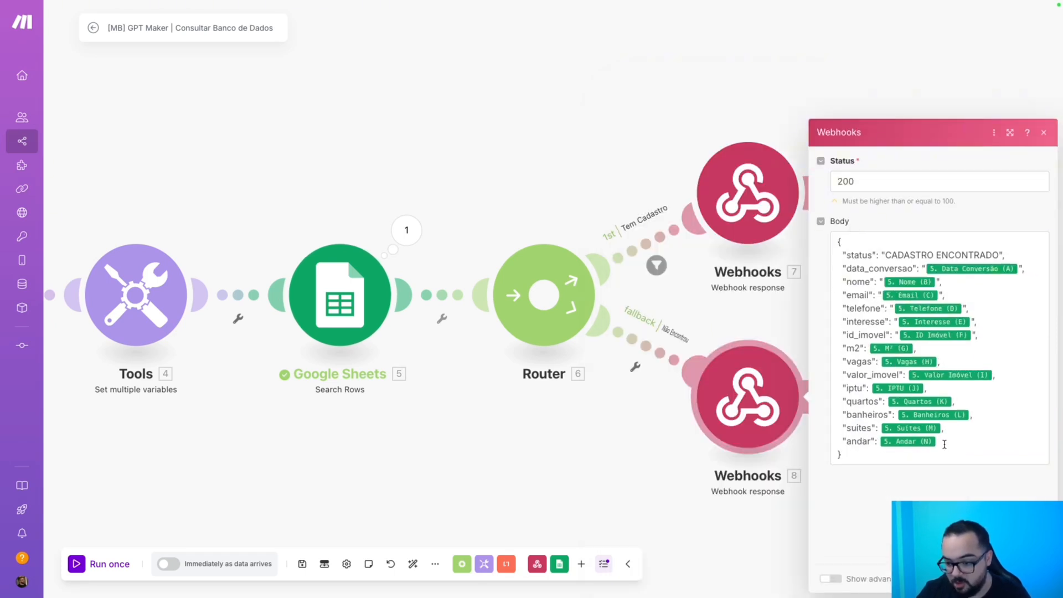
drag(941, 441, 839, 268)
key(BackSpace)
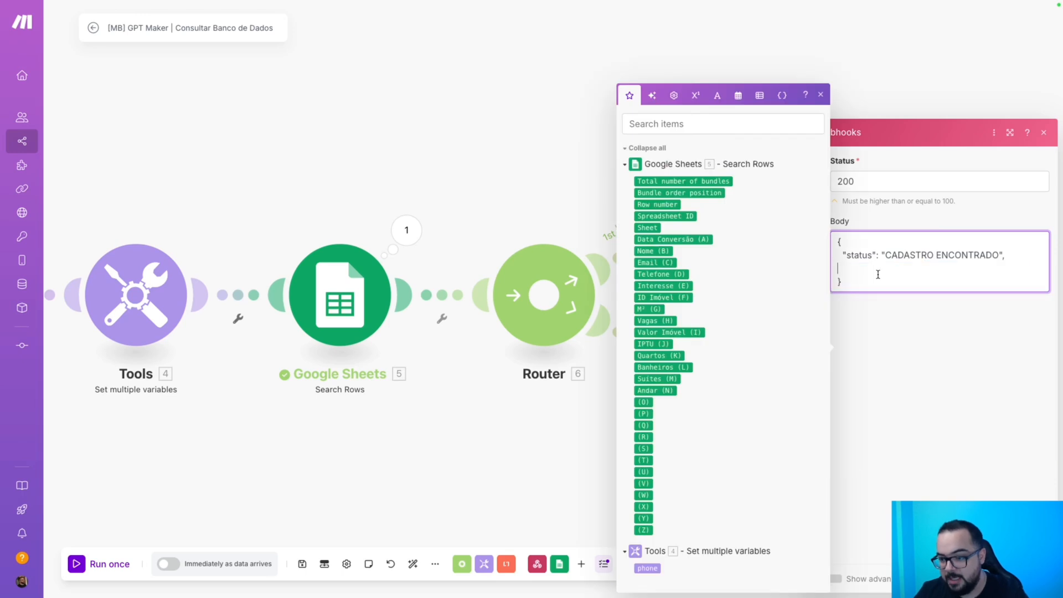
key(BackSpace)
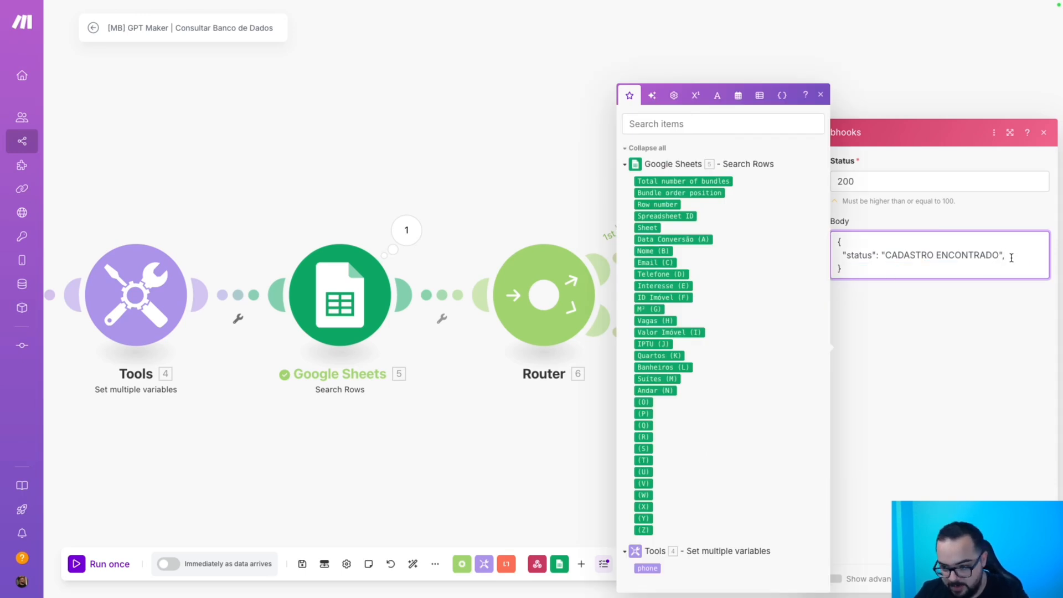
key(BackSpace)
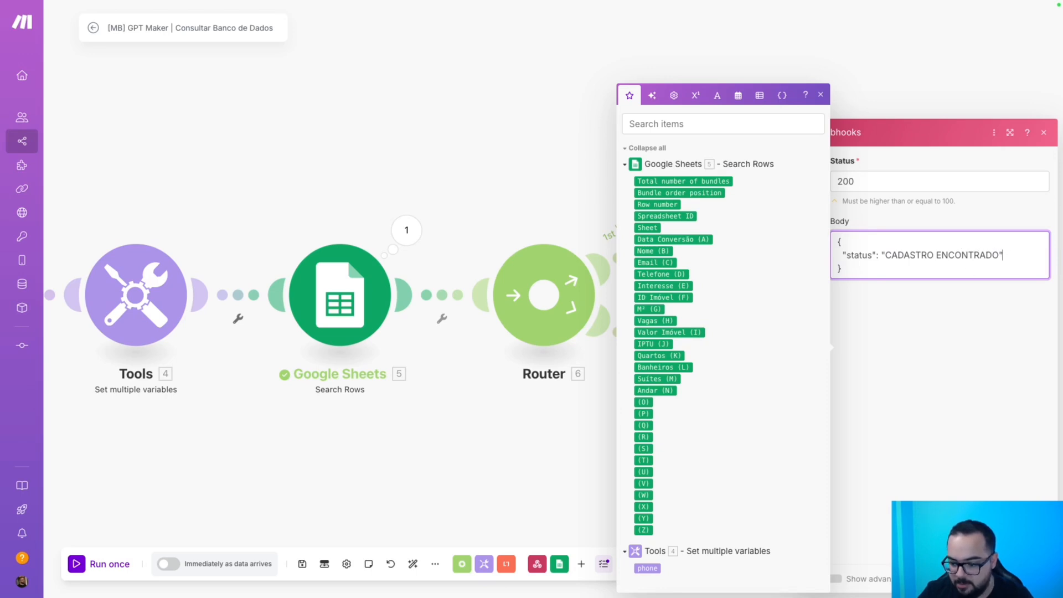
Save the second response, review the first response, and save the scenario.
click(1034, 579)
click(760, 198)
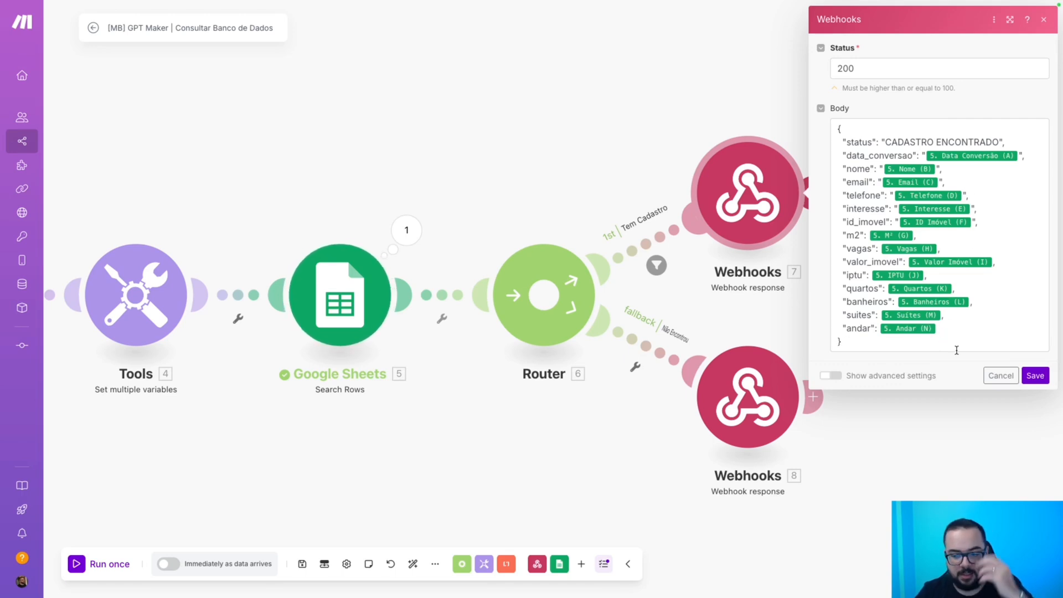
click(1035, 375)
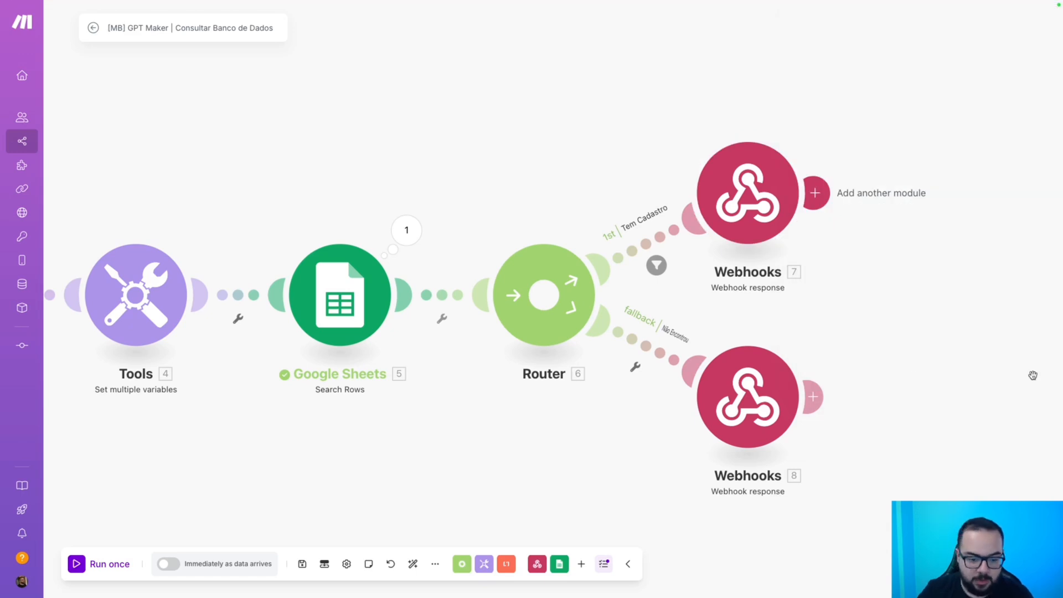
click(302, 564)
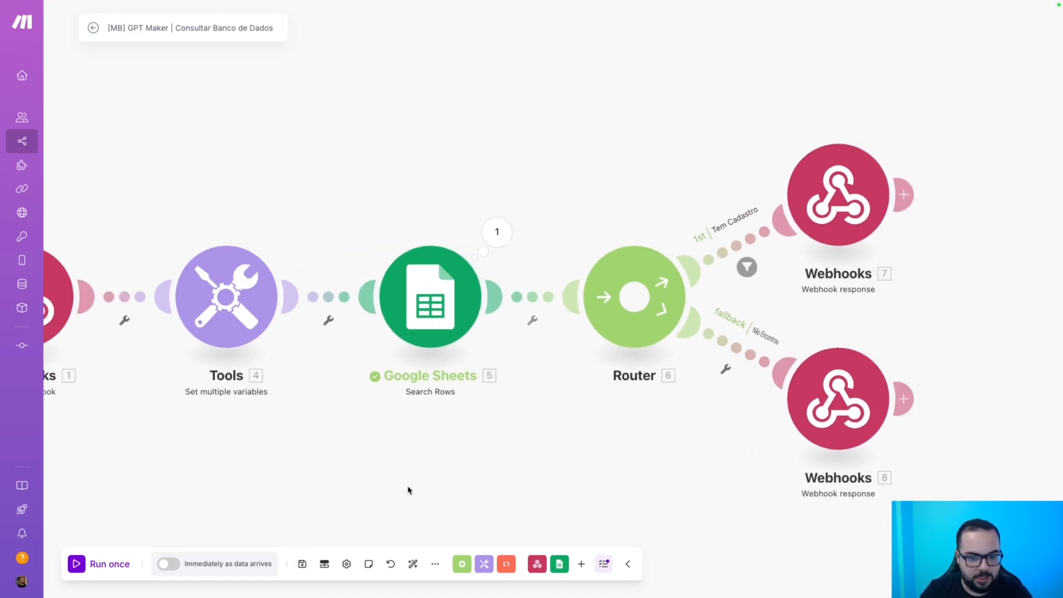
drag(313, 467, 362, 463)
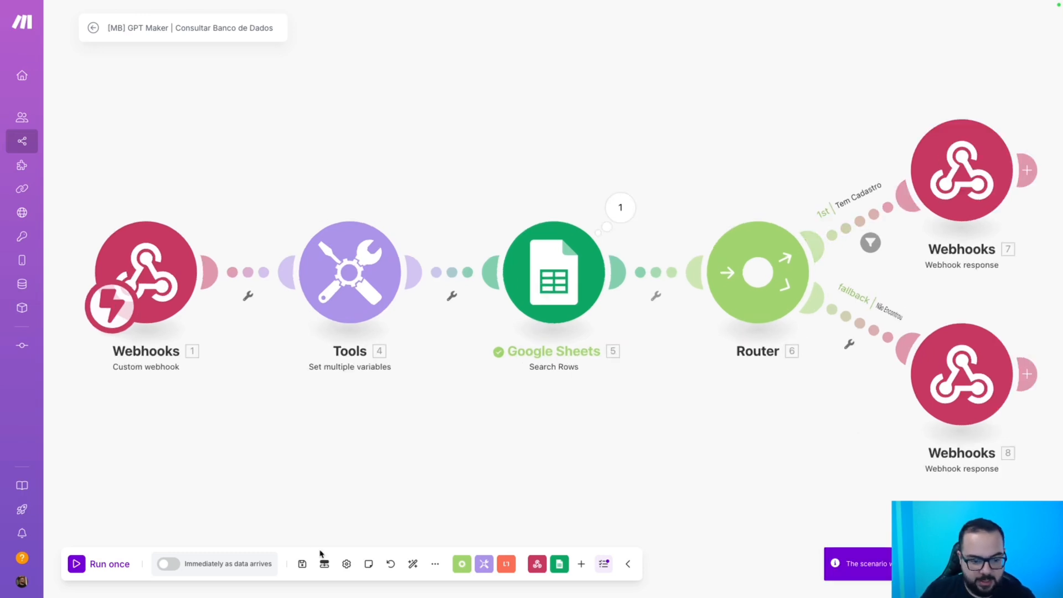
Save the scenario and copy the trigger webhook's address.
click(301, 564)
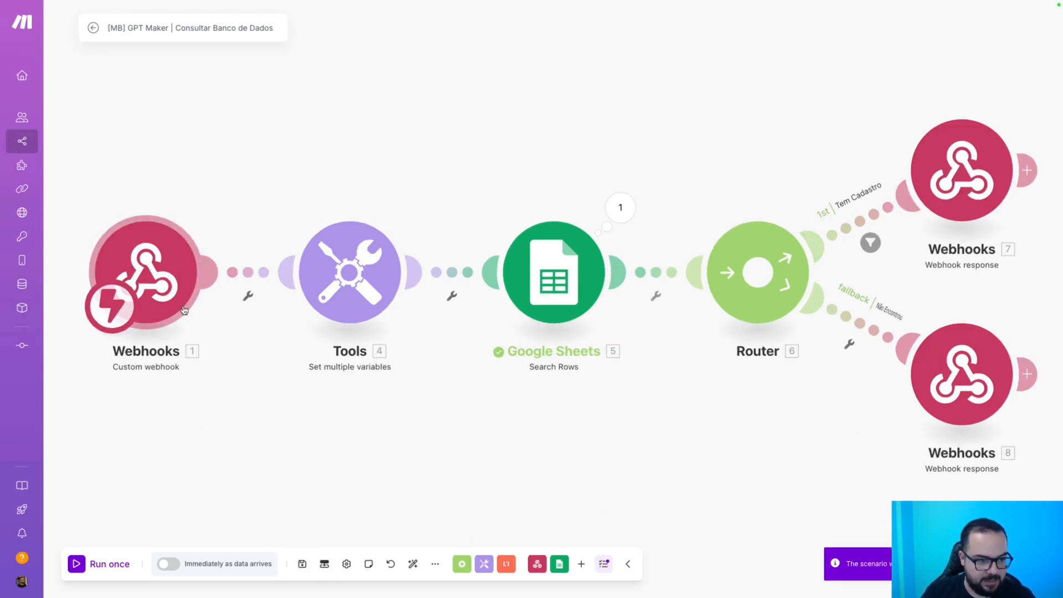
click(168, 279)
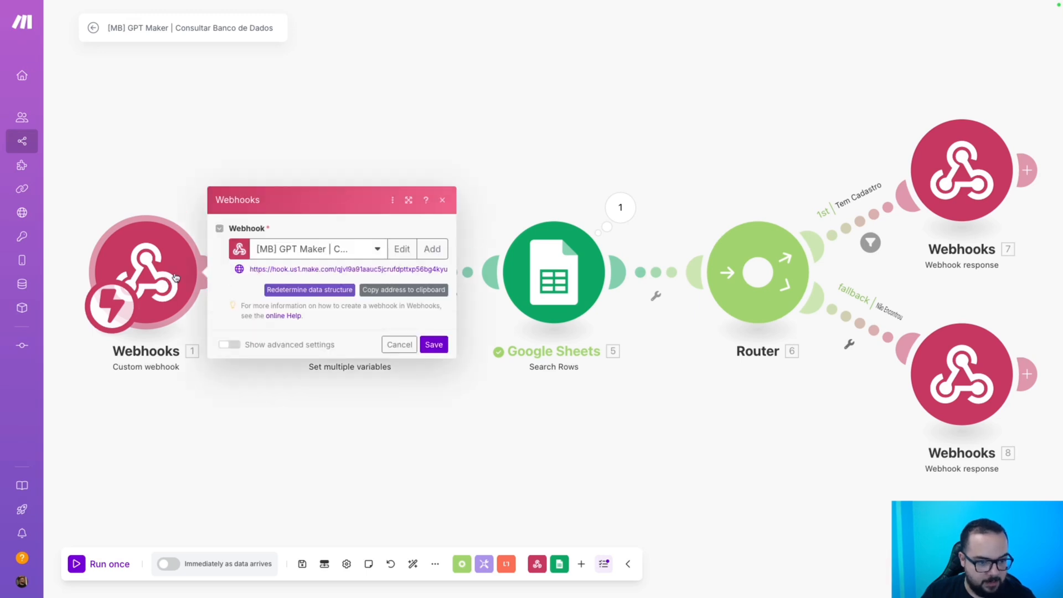
click(402, 289)
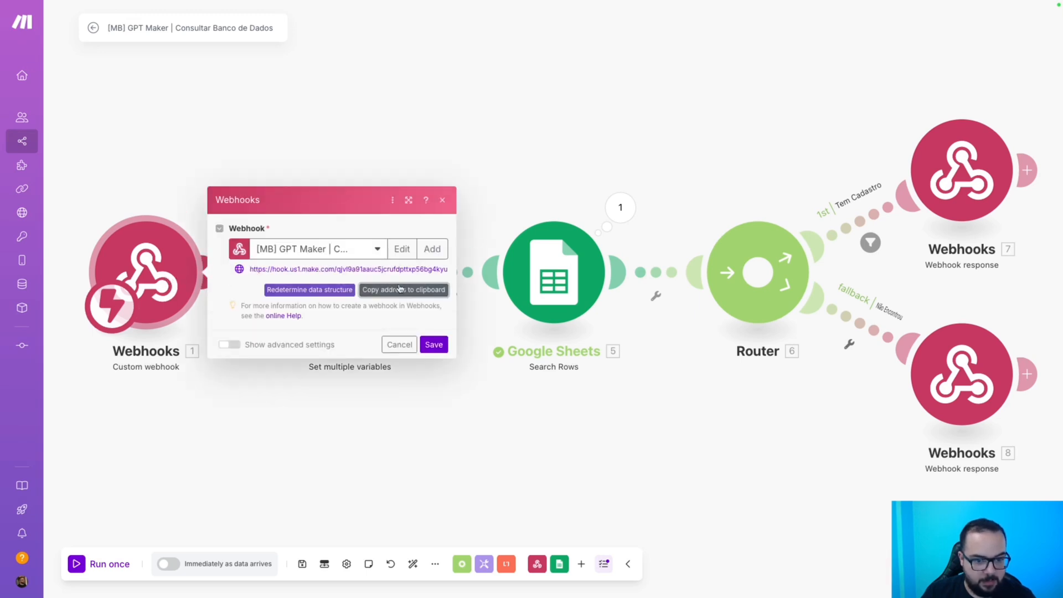
click(434, 344)
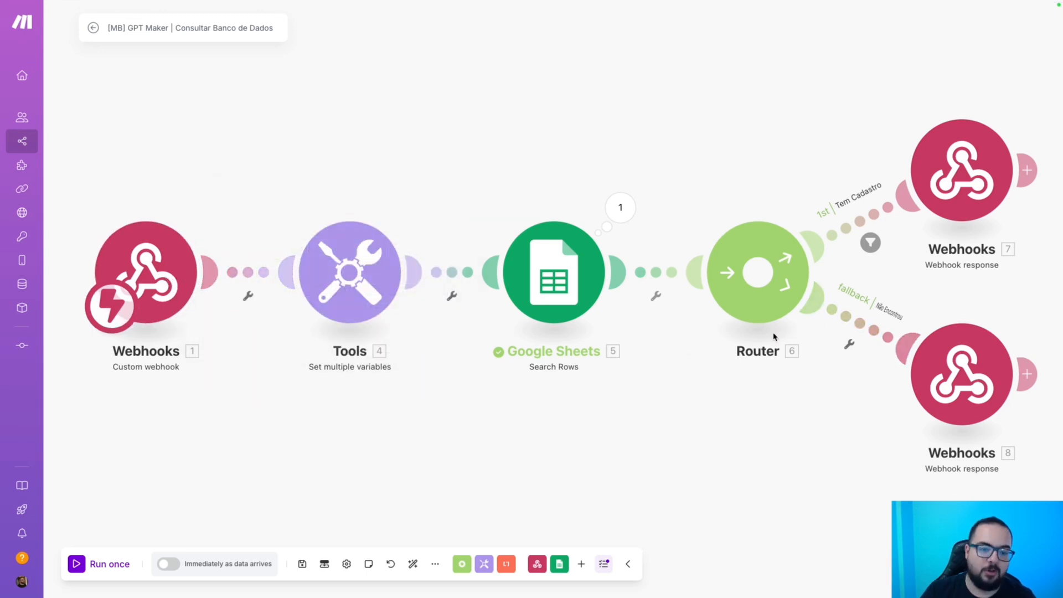
Schedule the scenario to run immediately, disconnect the trigger from Tools, and save.
click(169, 564)
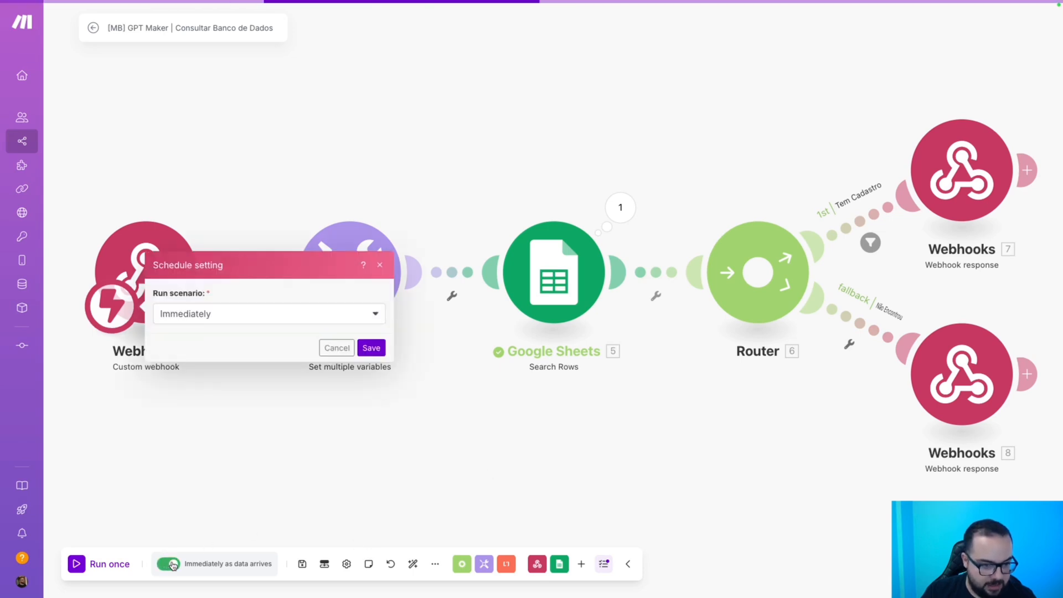
click(371, 347)
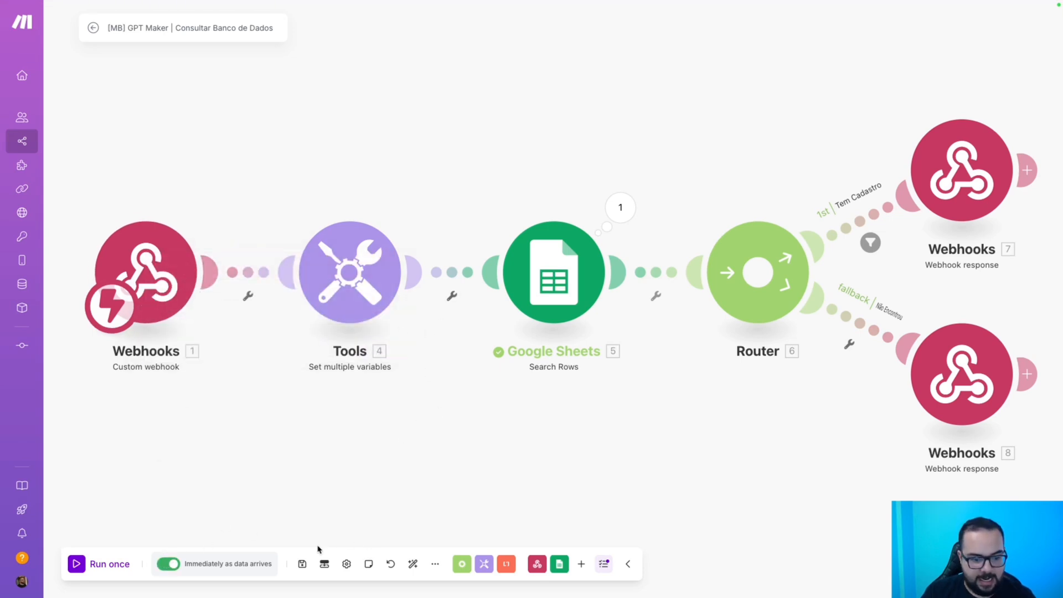
click(302, 563)
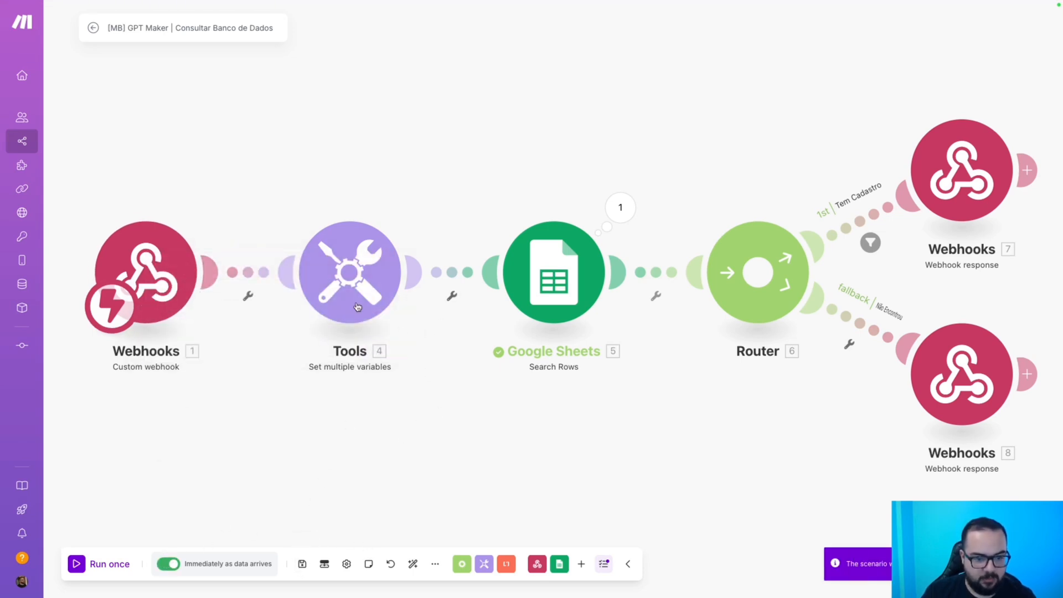
click(247, 296)
click(267, 303)
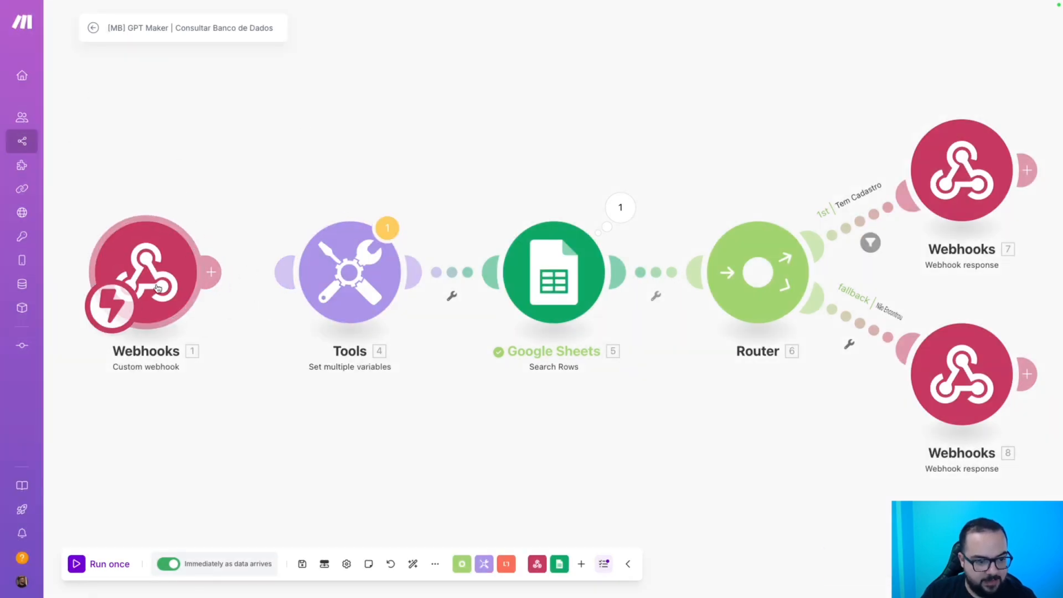
click(302, 563)
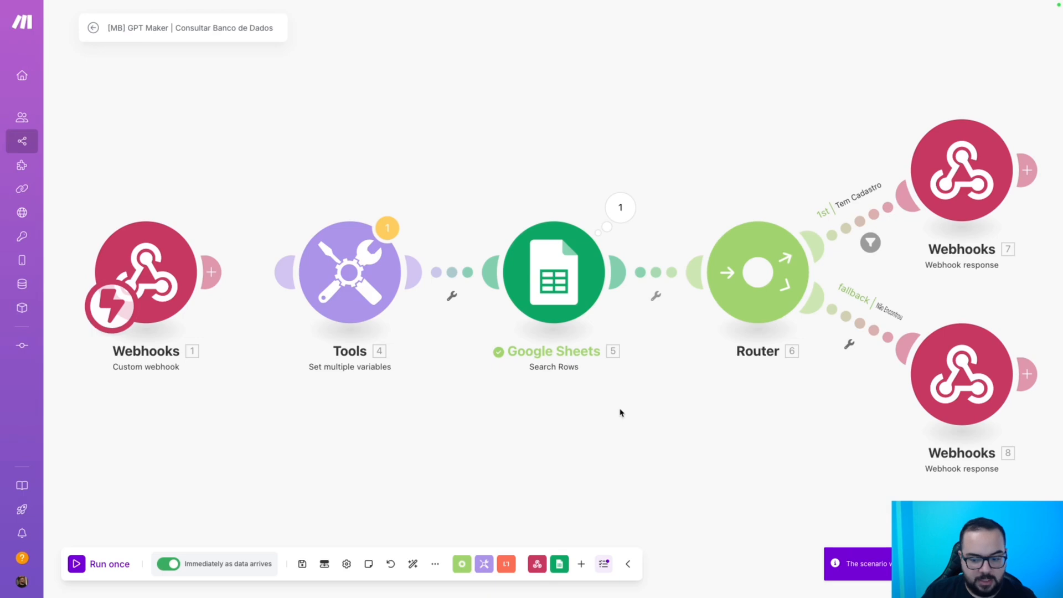
Deactivate the Consultar Cadastro Lead intention in GPT Maker.
key(ctrl+Left)
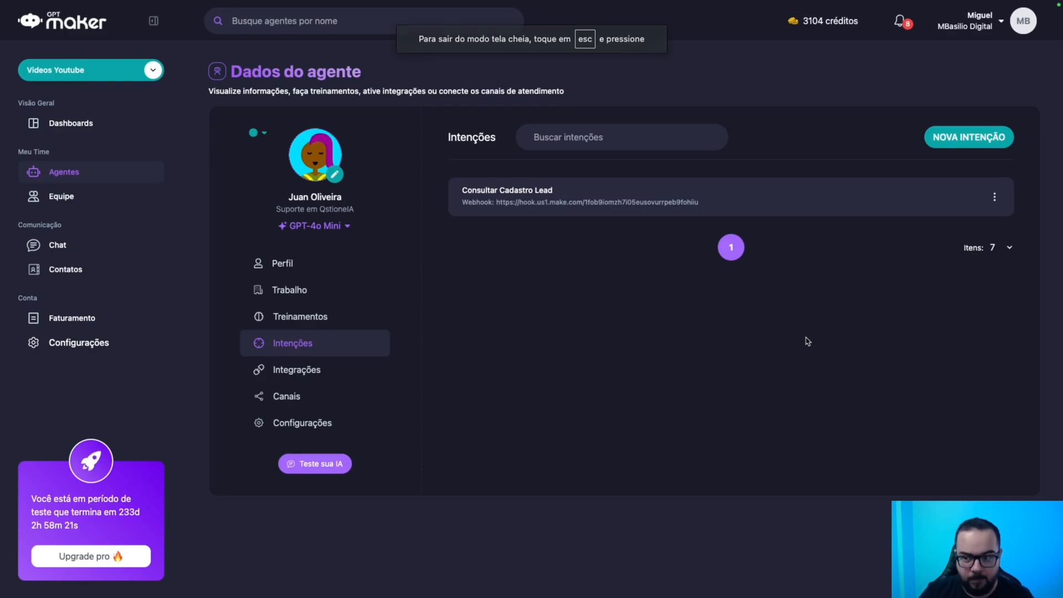
click(994, 197)
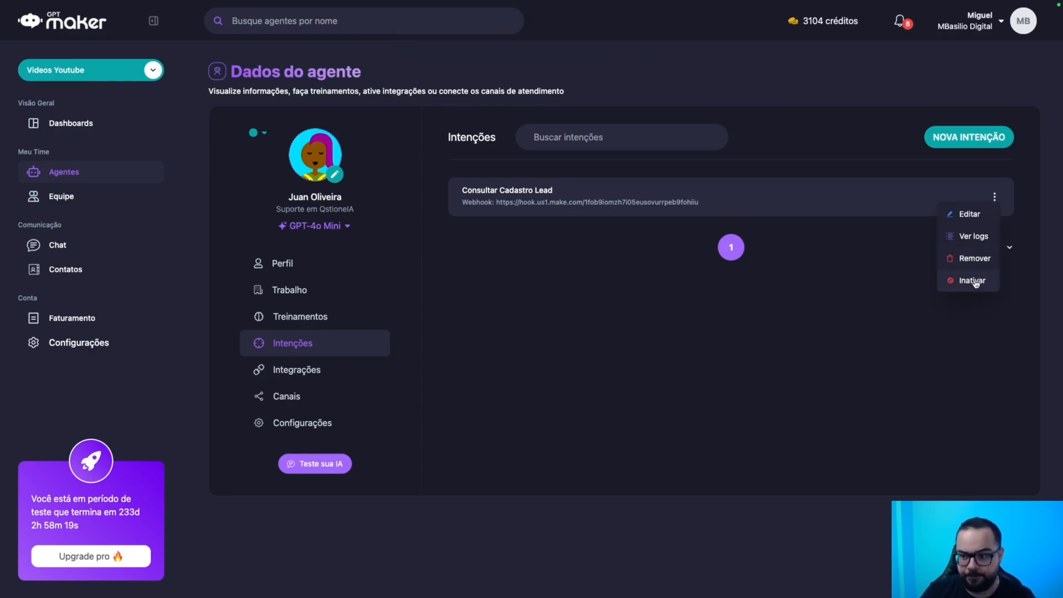
click(973, 280)
click(617, 332)
Create a new intention named 'Consultar Banco de Leads'.
click(957, 139)
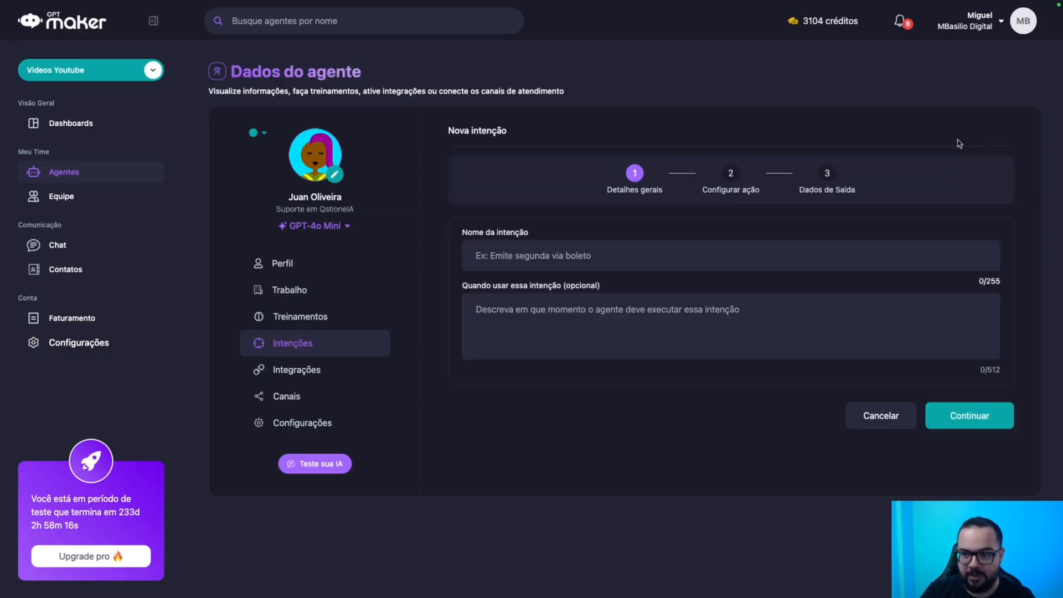
click(546, 254)
text(Consultar)
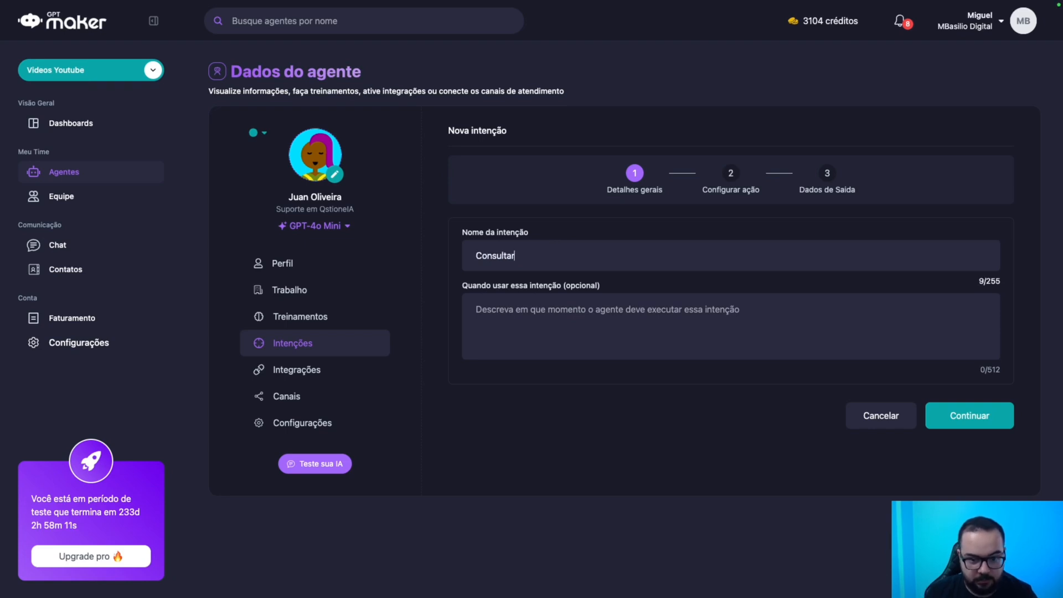
text( Banco de Clien)
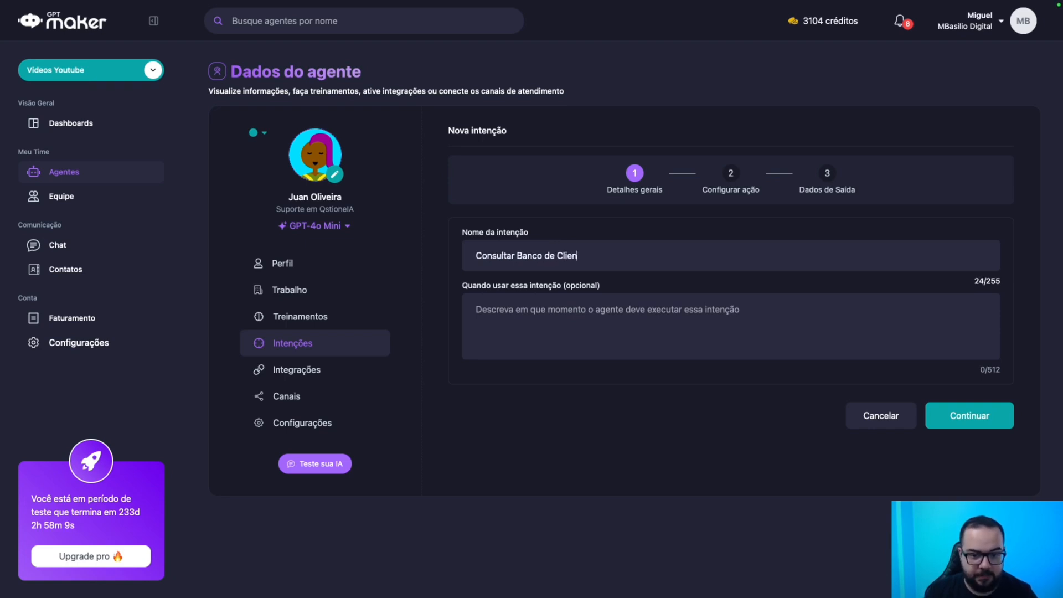
key(BackSpace)
key(BackSpace)
key(BackSpace)
key(BackSpace)
key(BackSpace)
text(Leada)
key(BackSpace)
text(s)
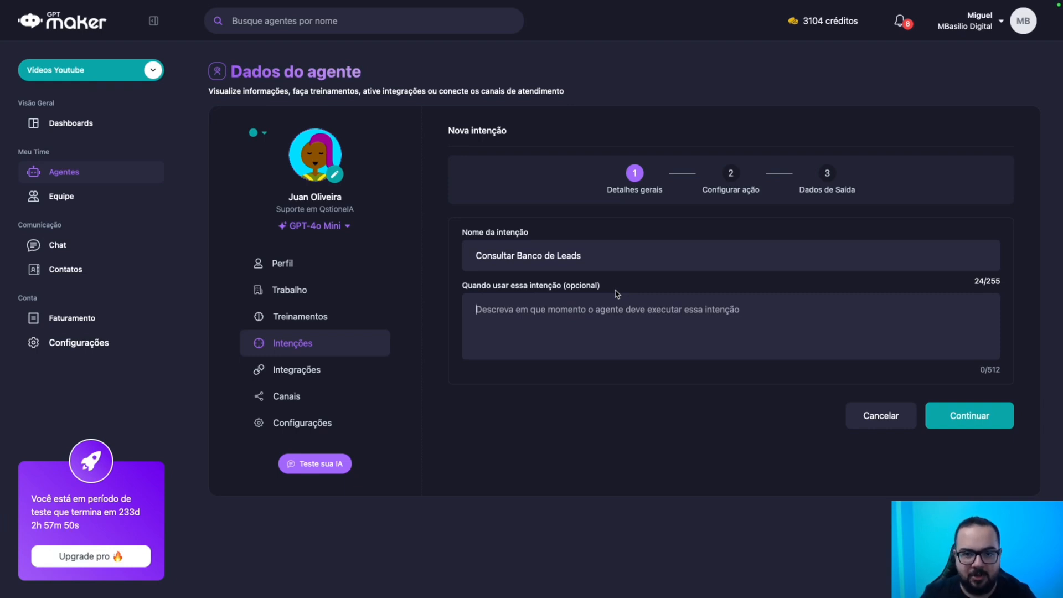
Write a usage description telling the agent to silently consult lead data at conversation start, then copy it.
text(Sempre que ini)
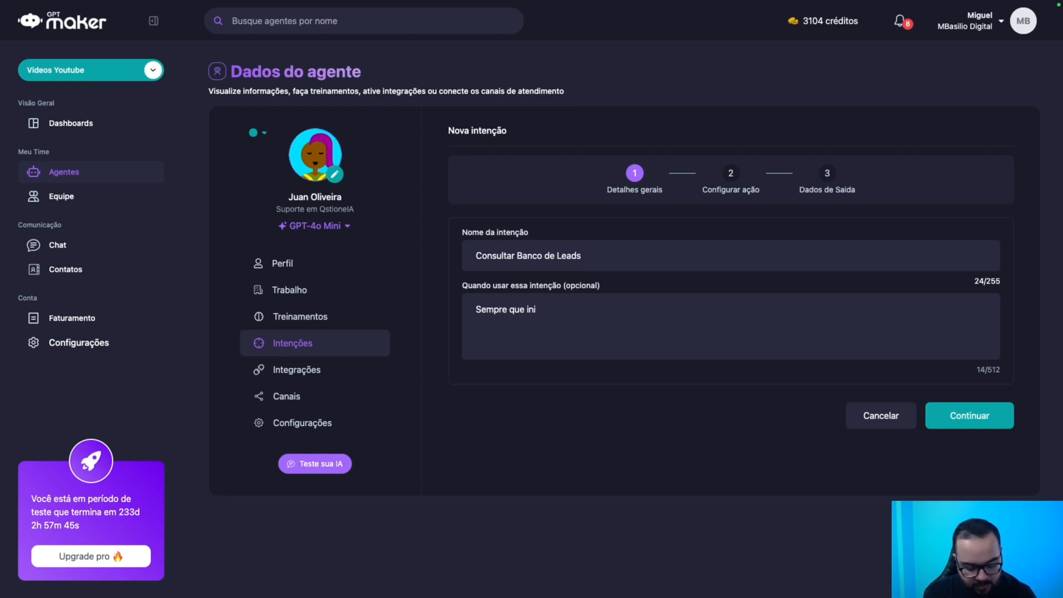
text(ciar uma conversa)
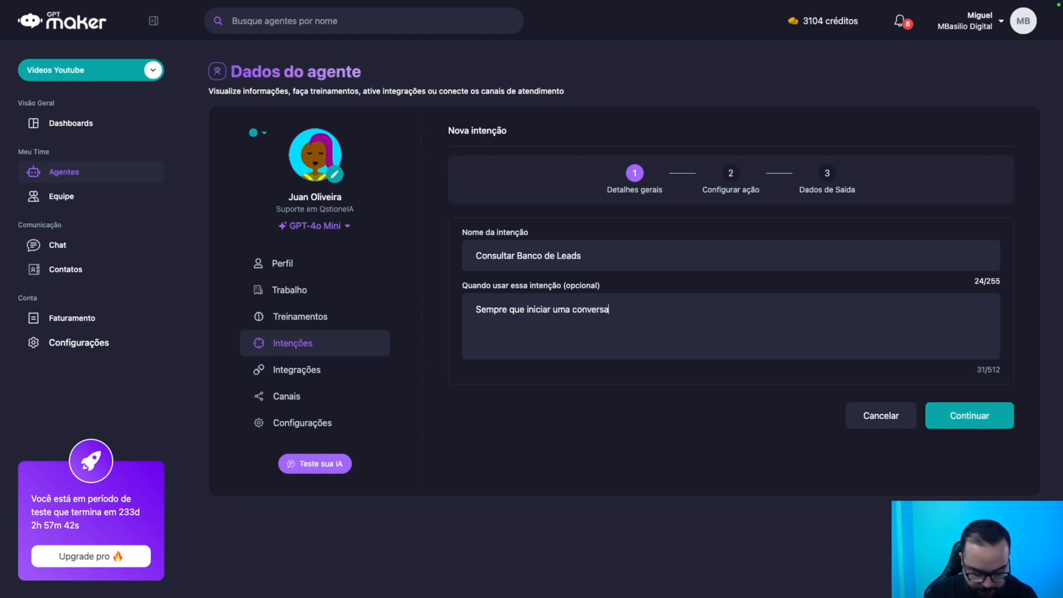
text(, faça a consul)
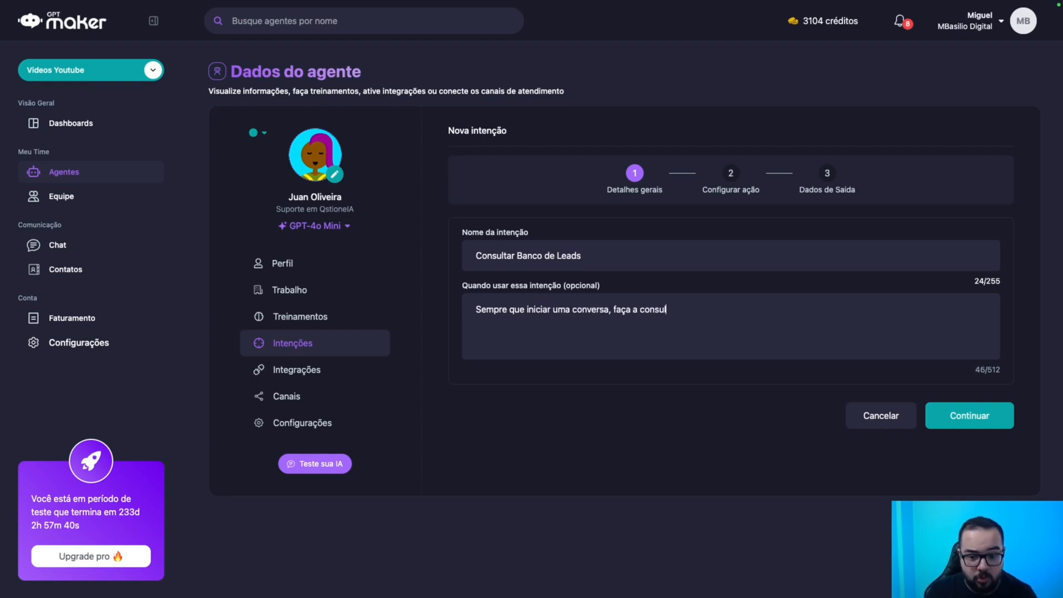
text(ta das informaç)
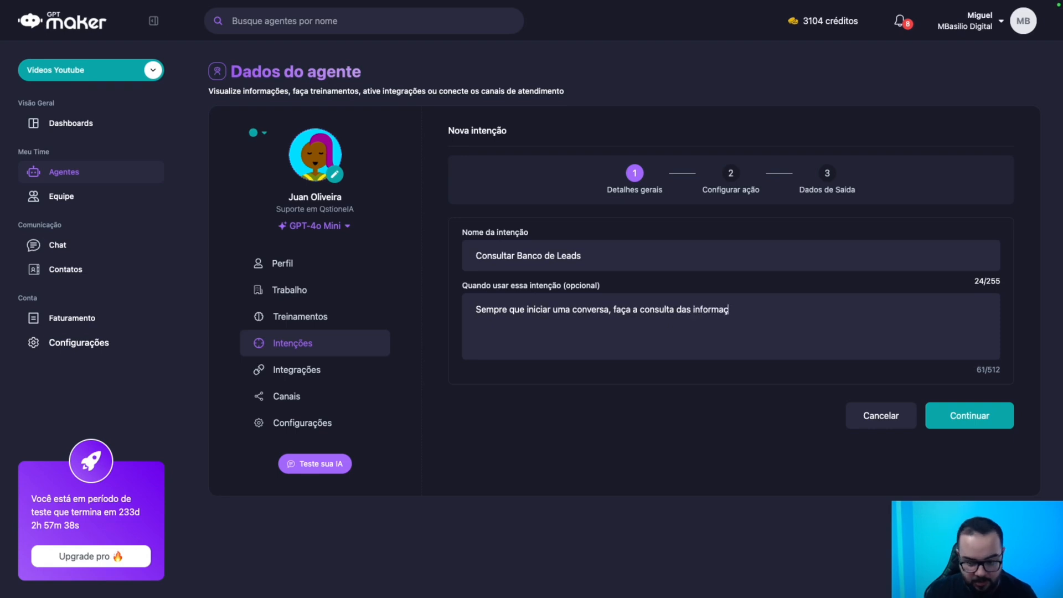
text(ões do le)
text(banco)
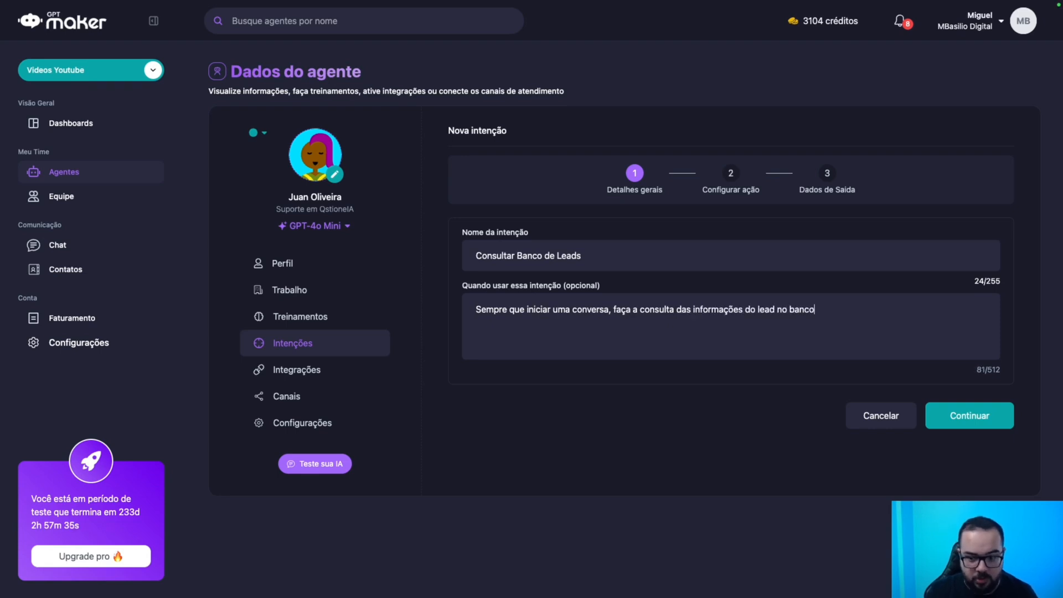
text( de dados para ter )
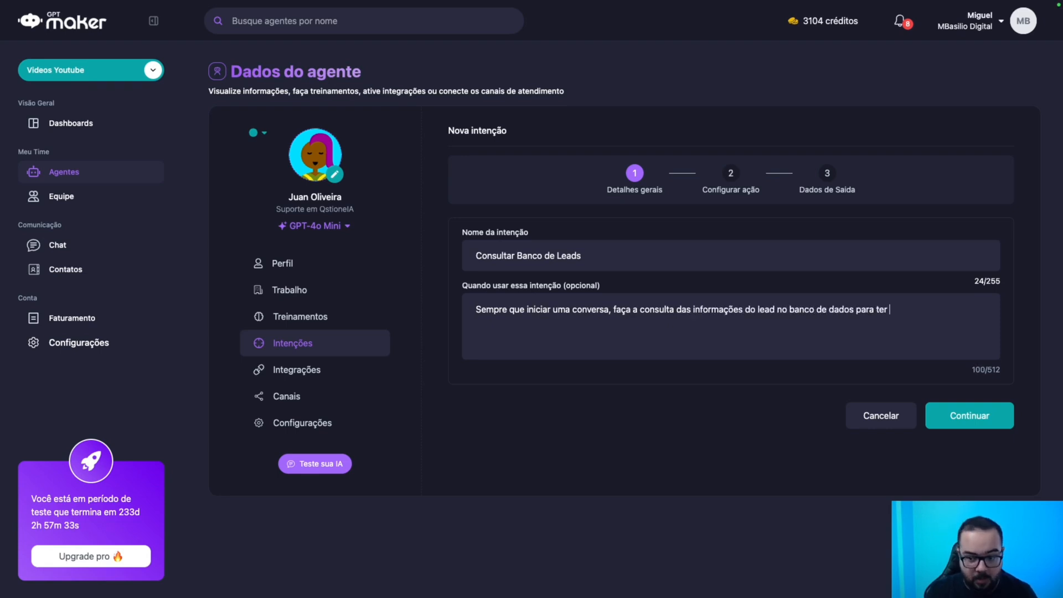
text(contexto. Po)
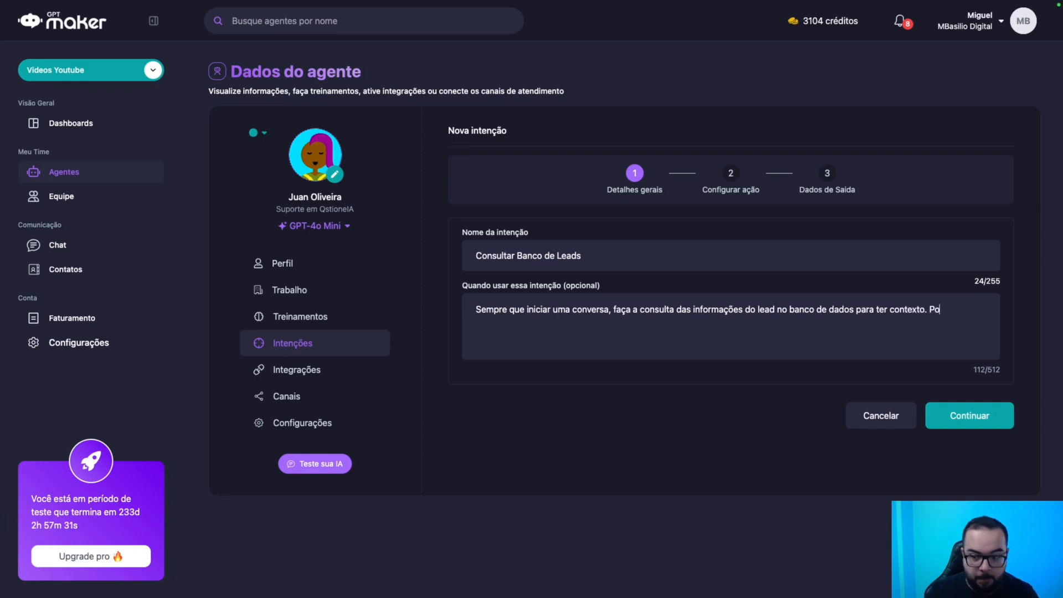
text(nto importa)
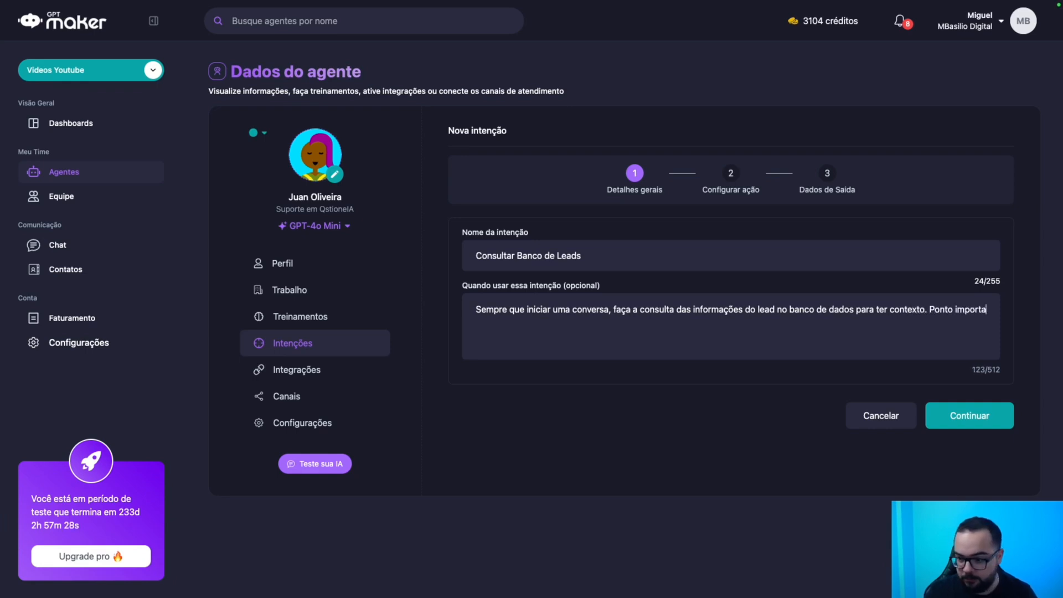
text(nte, não avise)
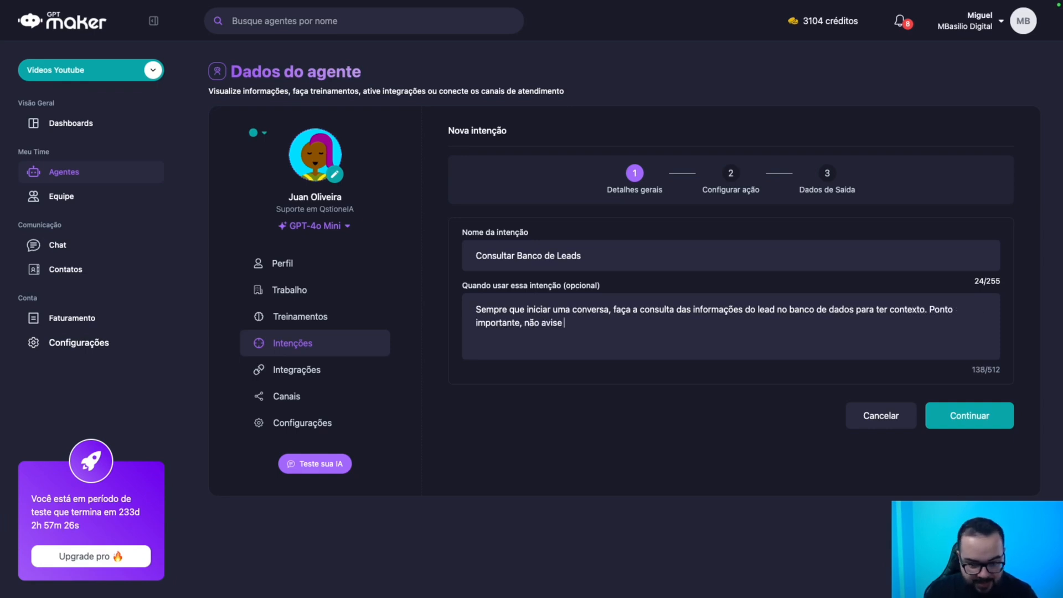
key(BackSpace)
key(BackSpace)
key(BackSpace)
key(BackSpace)
key(BackSpace)
key(BackSpace)
key(BackSpace)
key(BackSpace)
key(BackSpace)
key(BackSpace)
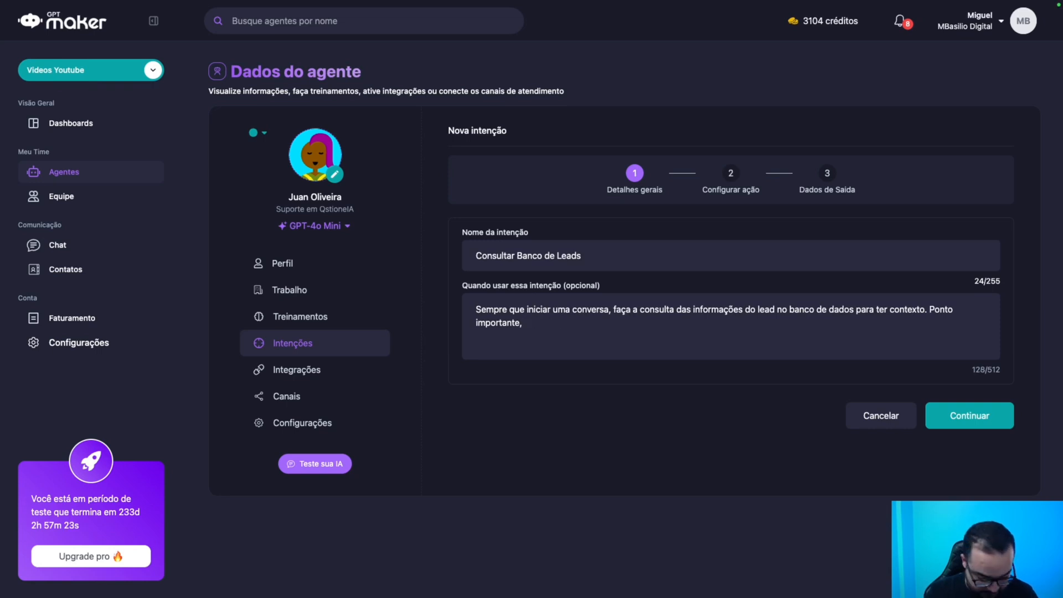
text(JAMAIS avise que v)
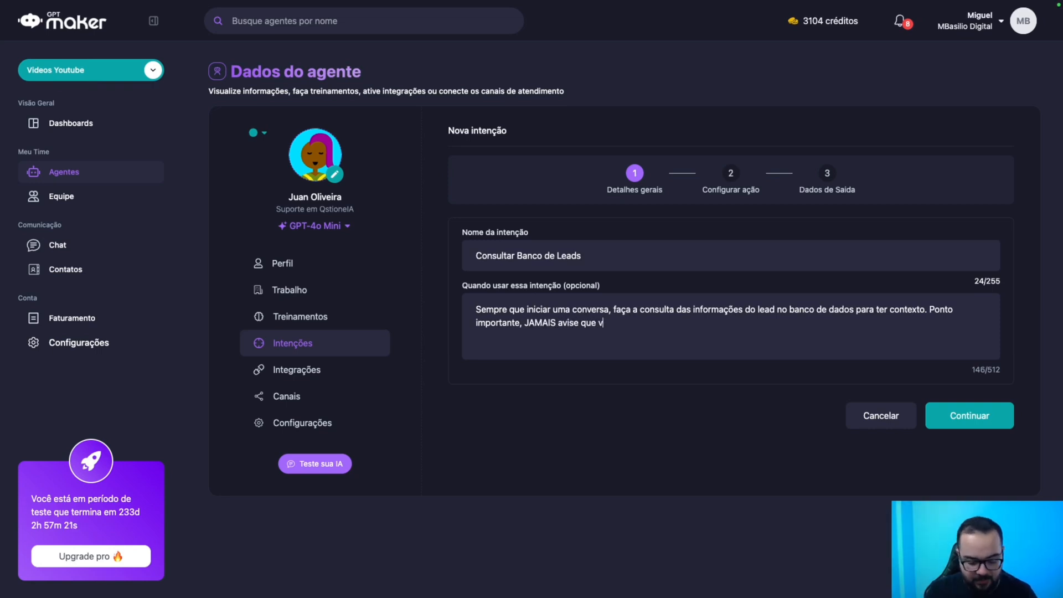
text(ocê fará a cont)
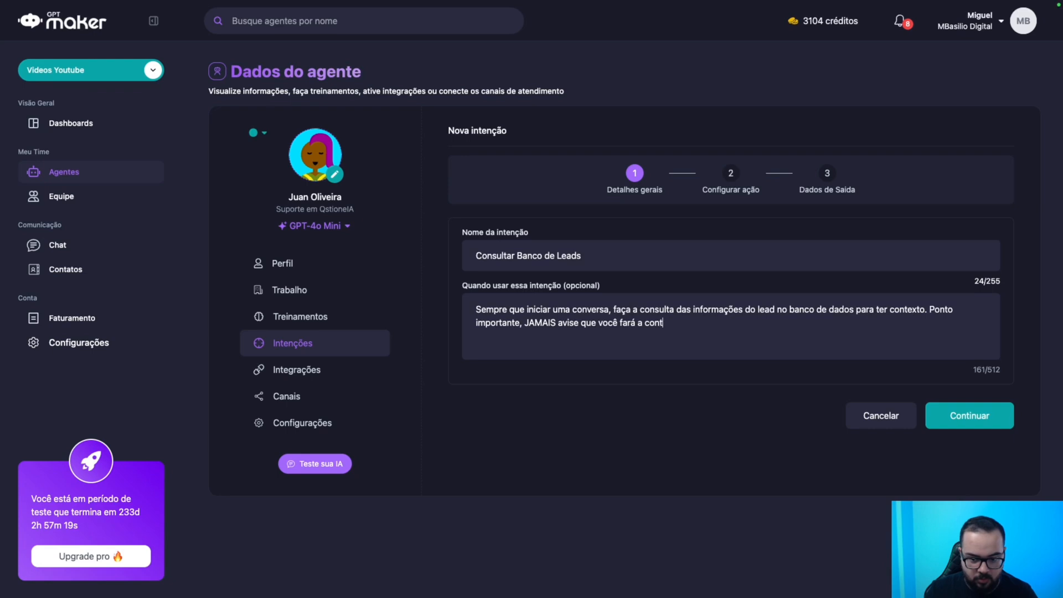
key(BackSpace)
text(sulta e)
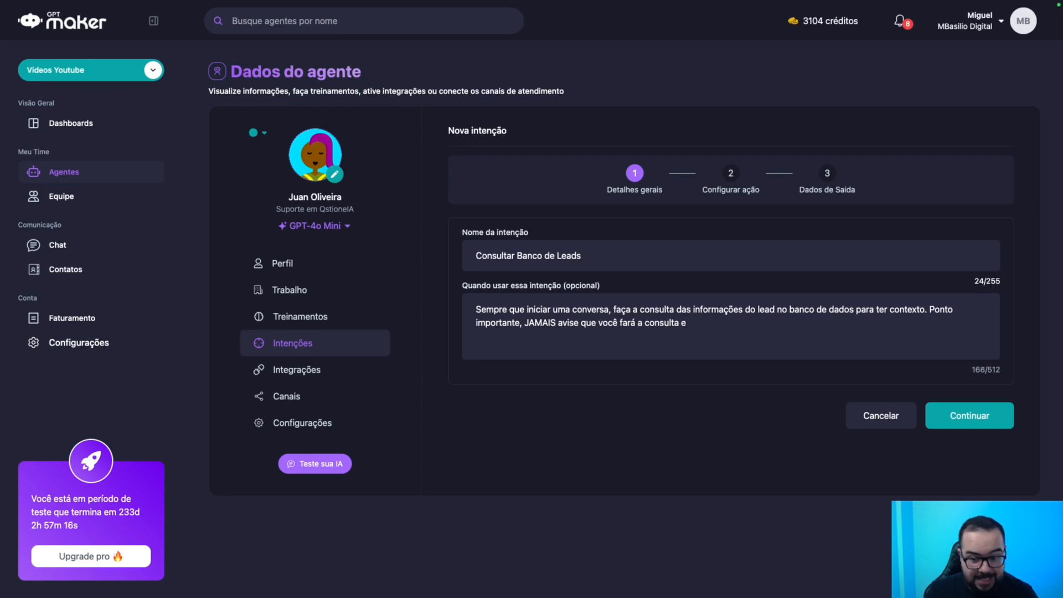
text( NÃO envie )
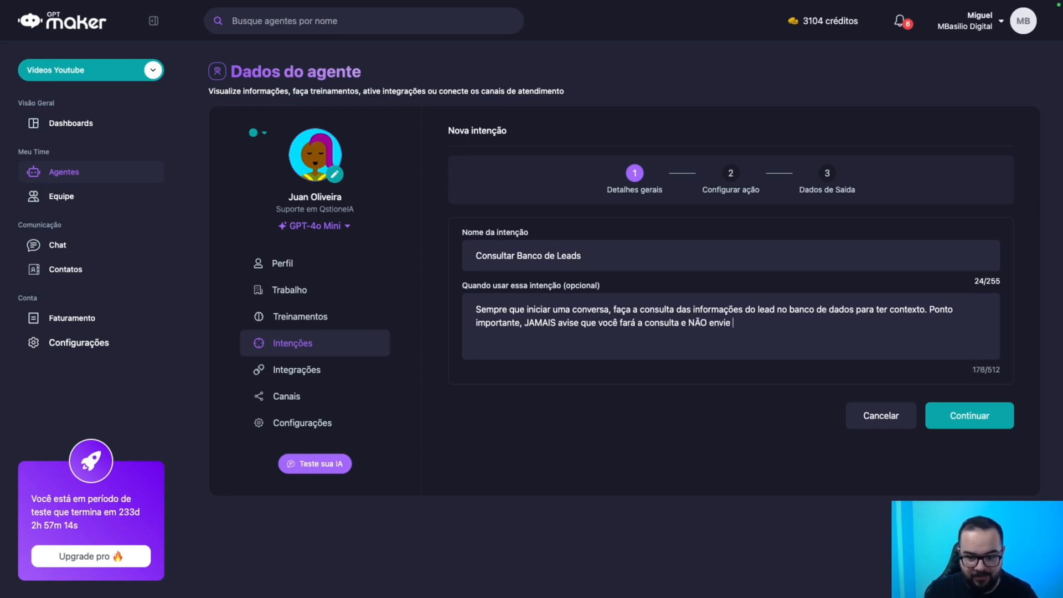
text(as informações no chat)
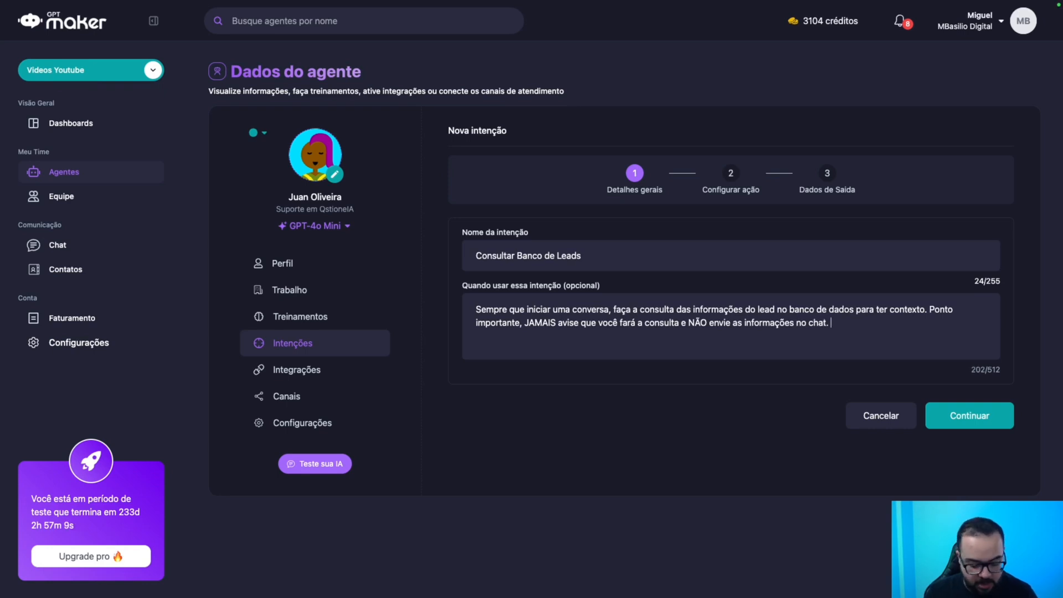
text(. Use as inform)
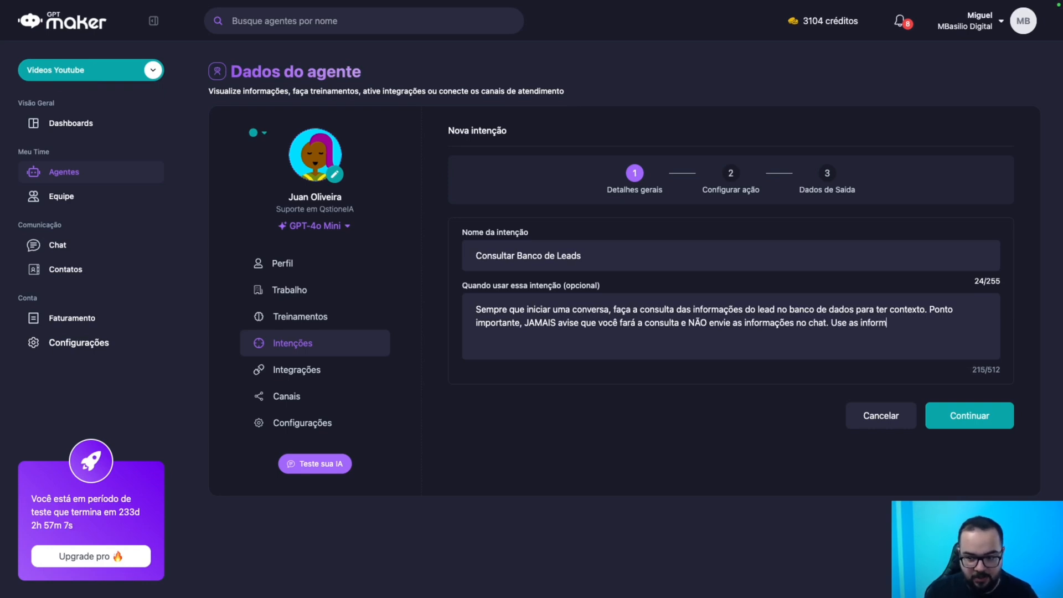
text(ações de callba)
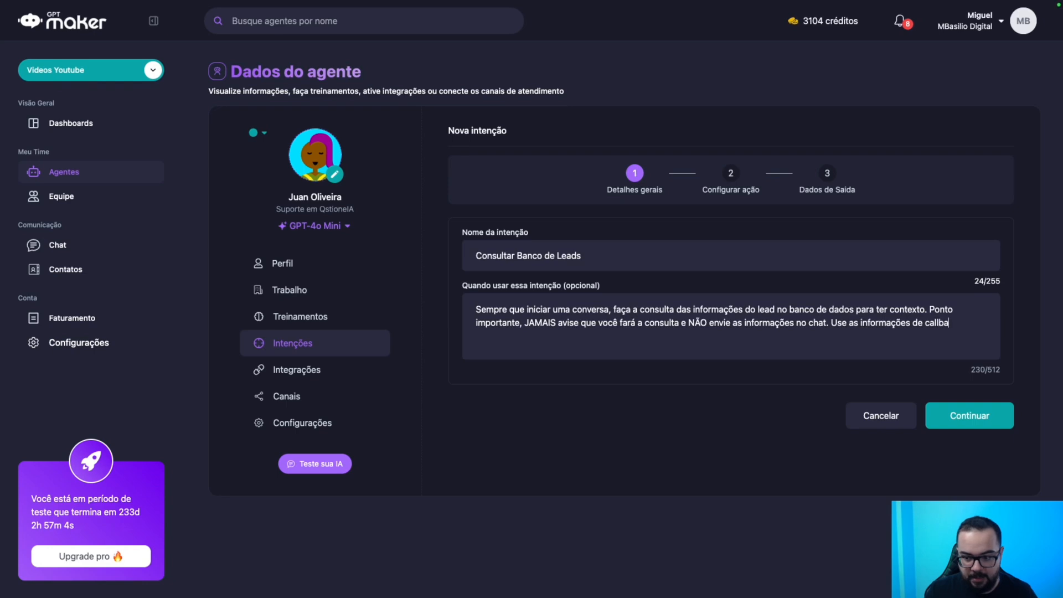
text(ck apen)
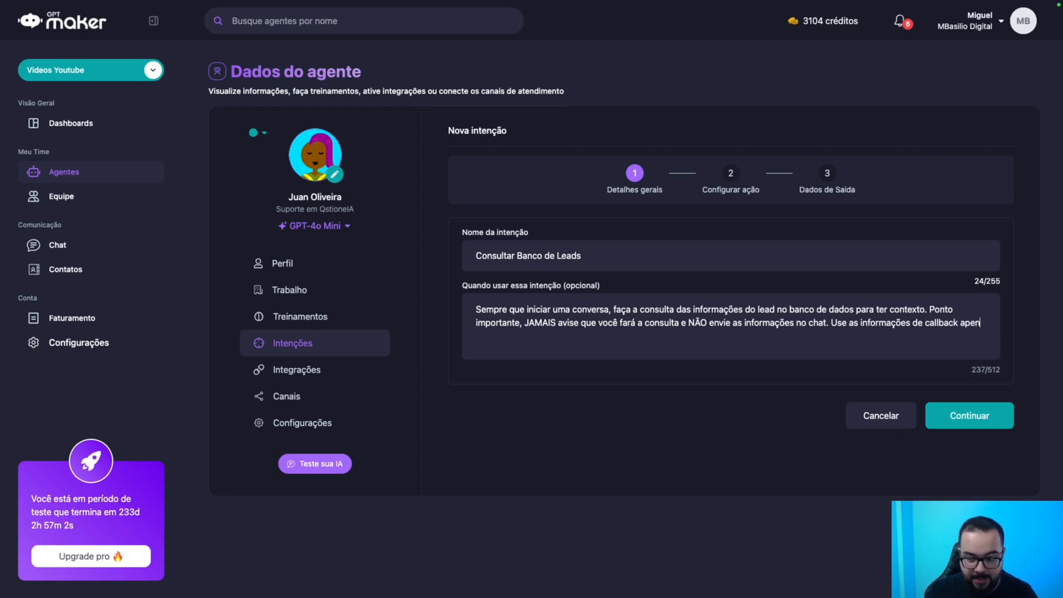
text(as para o SEU dontexto.)
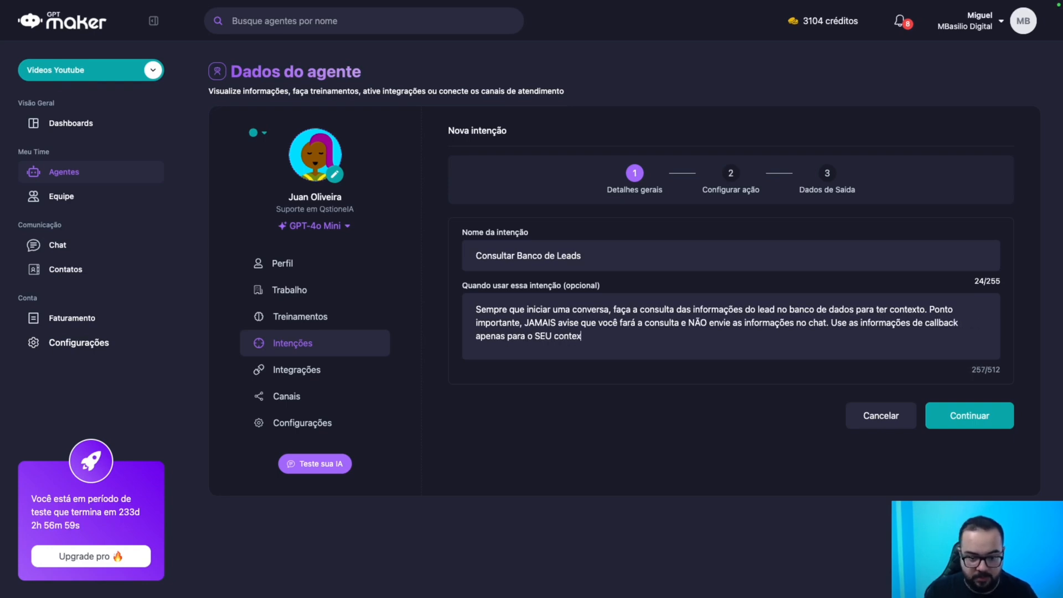
triple_click(562, 310)
key(super+c)
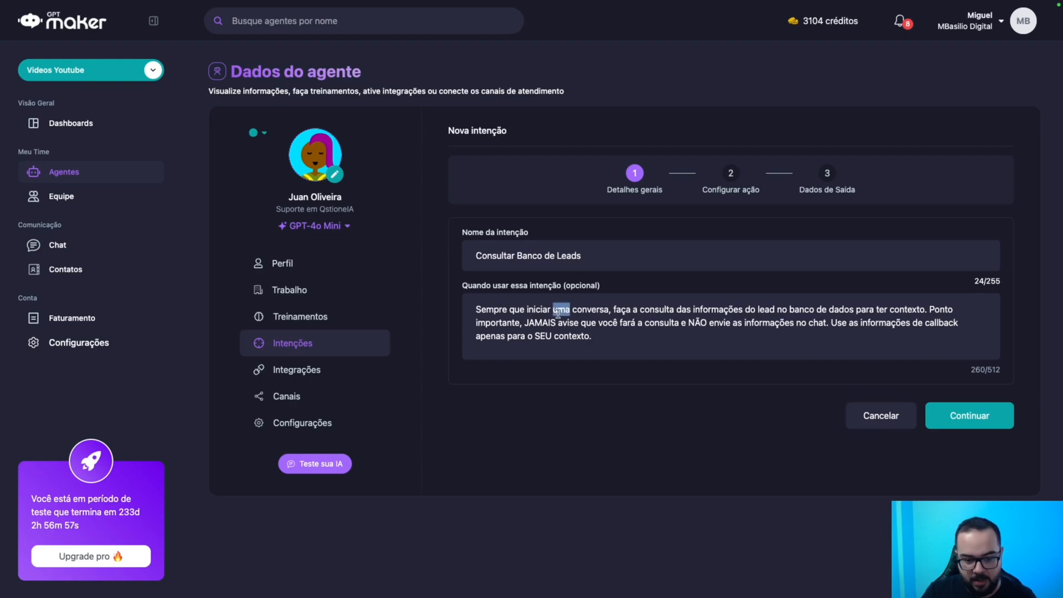
key(ctrl+Left)
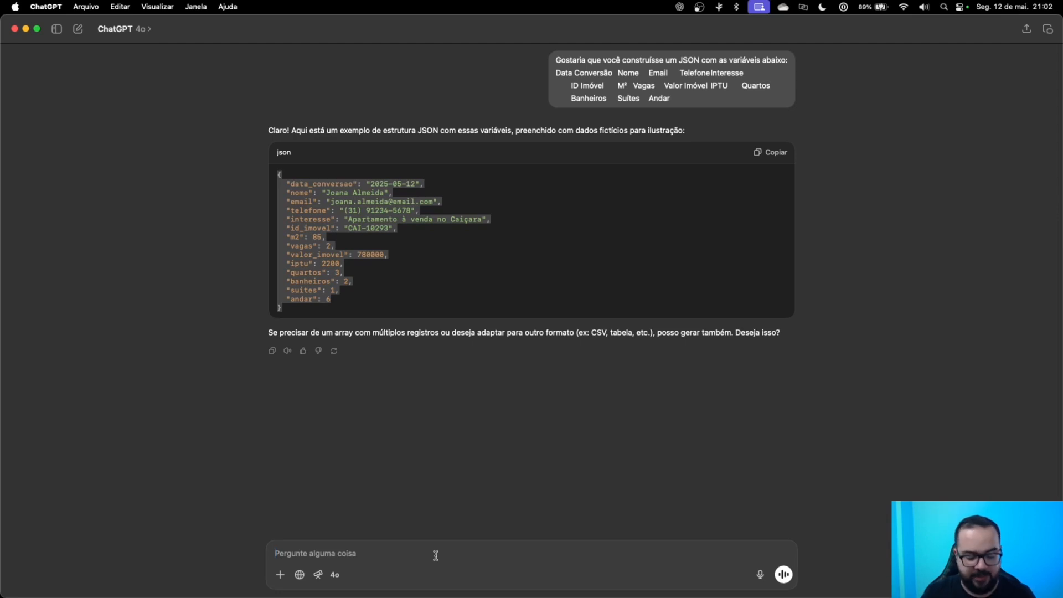
Ask ChatGPT to grammar-check the usage description and select its corrected sentence.
text(Analise a frase abaixo, veja se está gramaticalmente correta e, caso apresente algum erro, faça a correção para garantir que o texto seja fluido. Não há necessidade de explicar as correções.)
key(shift+Return)
key(shift+Return)
key(super+v)
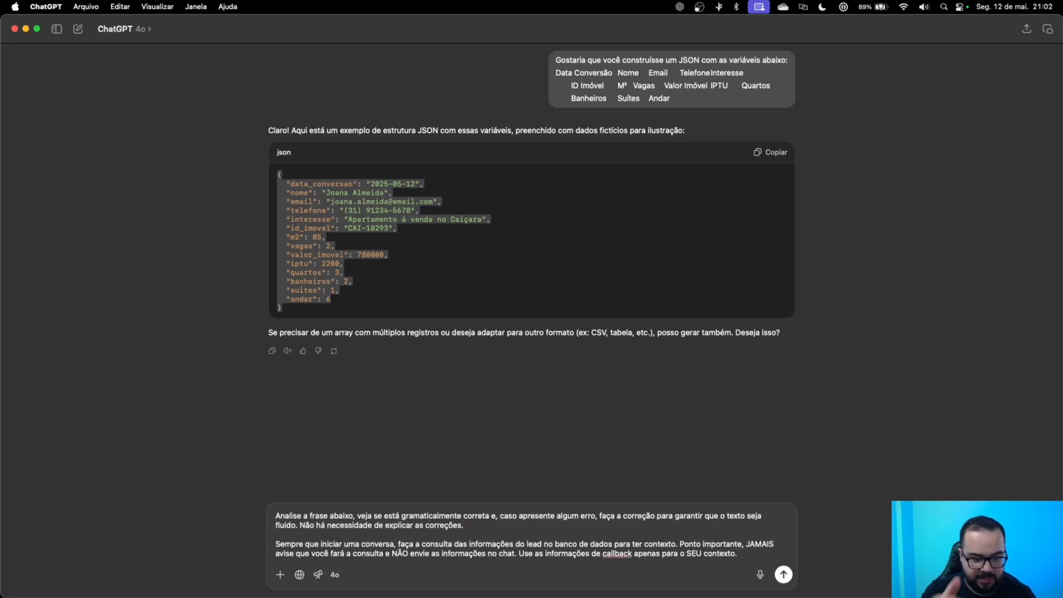
click(783, 574)
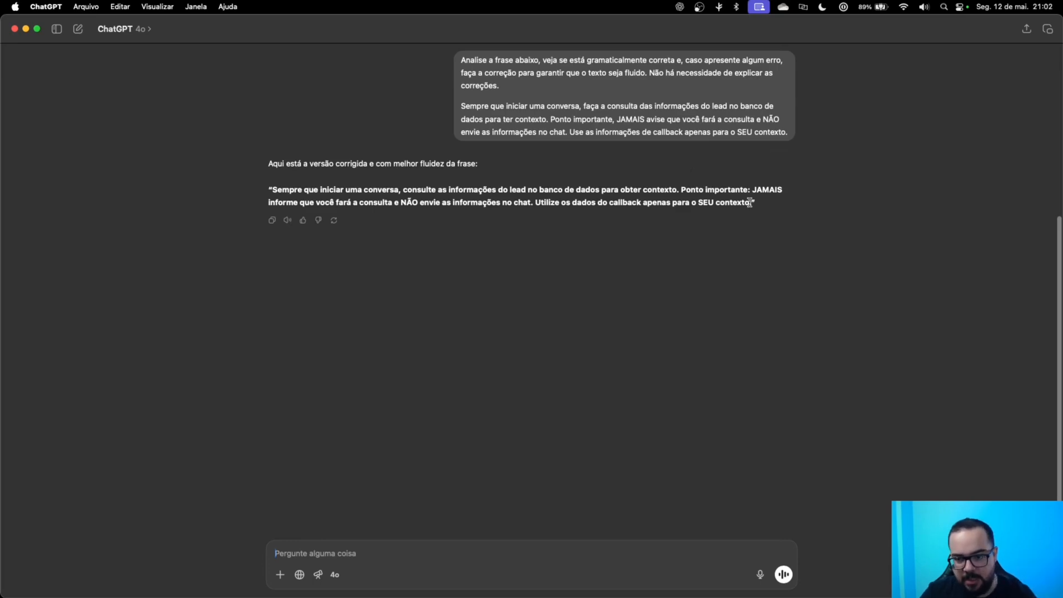
drag(751, 202, 272, 189)
key(ctrl+c)
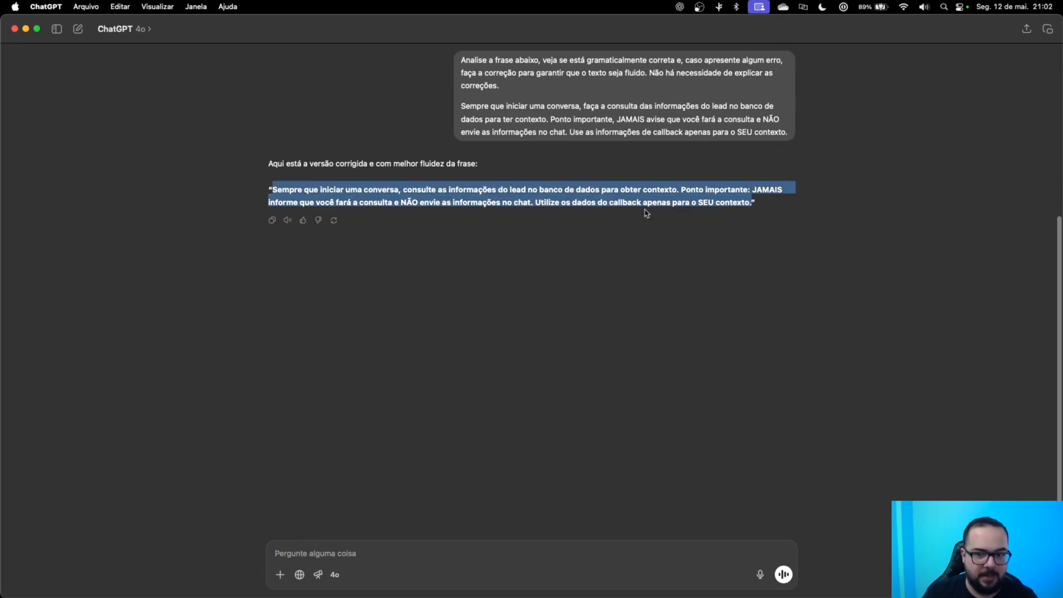
key(ctrl+Right)
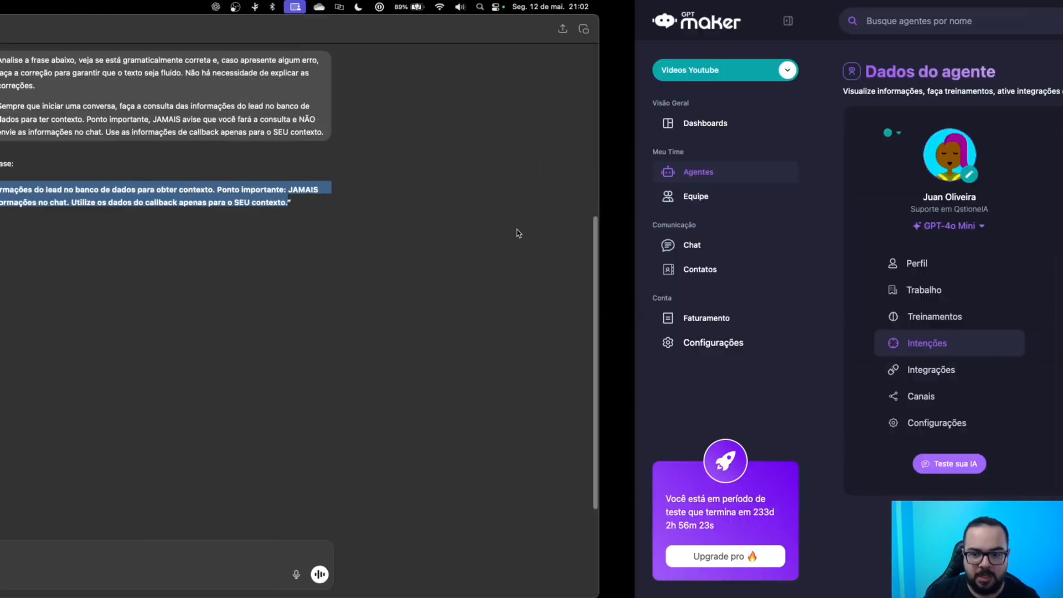
Replace the usage description with ChatGPT's corrected sentence and continue to action setup.
double_click(562, 327)
key(ctrl+a)
key(ctrl+v)
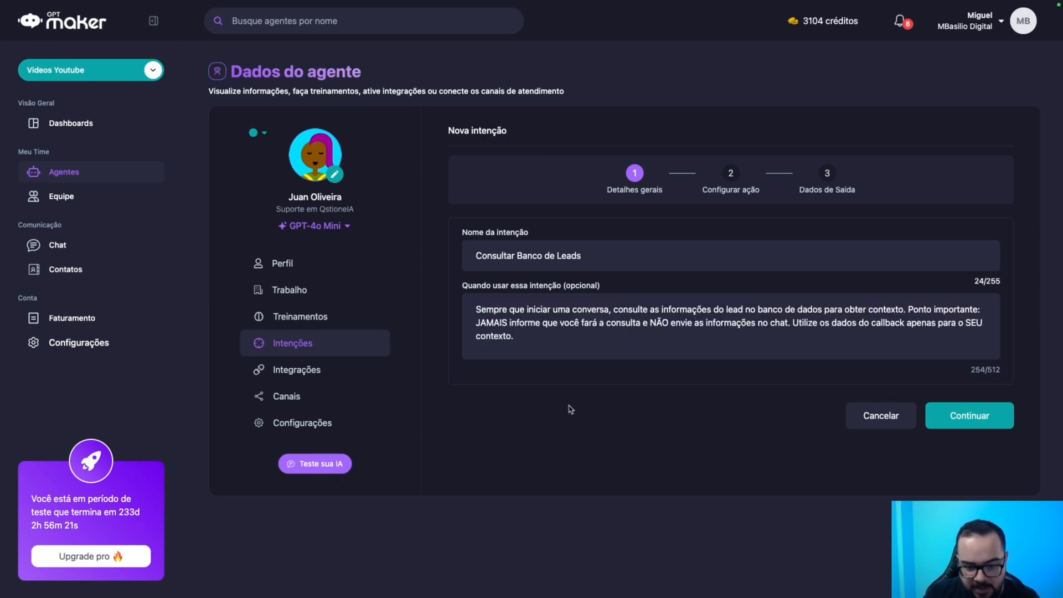
click(966, 420)
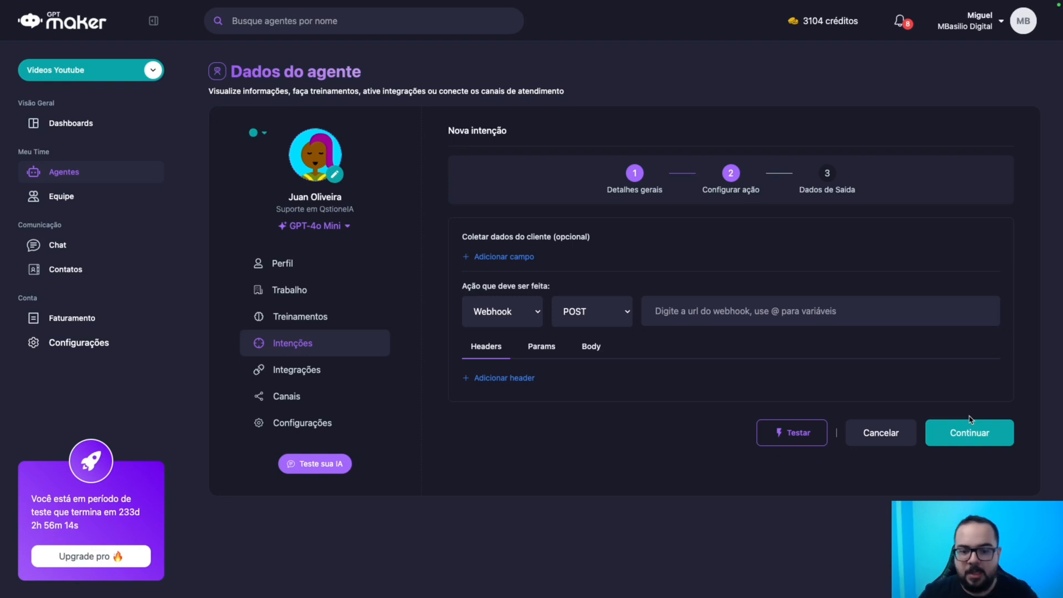
Set the customer fields to telefone and nome, removing the extra email and empty rows.
click(500, 258)
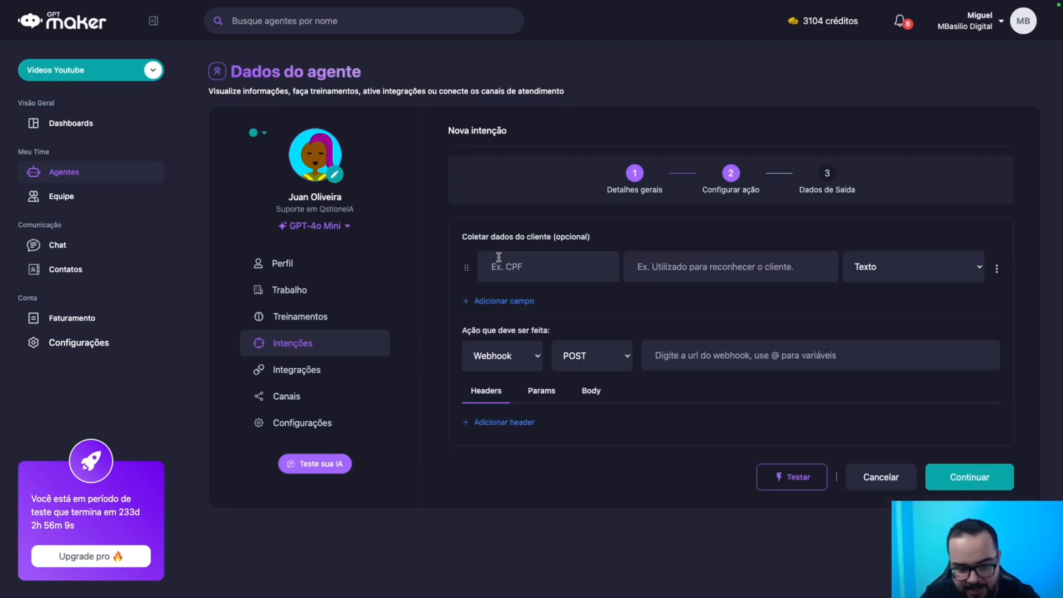
click(530, 263)
text(telefone)
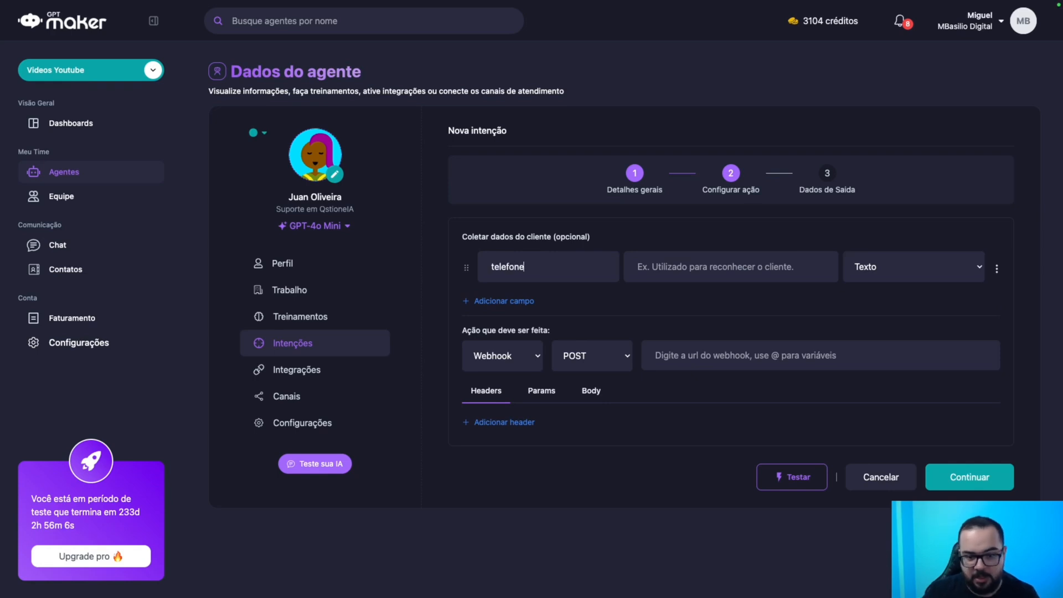
click(509, 303)
click(515, 306)
text(nome)
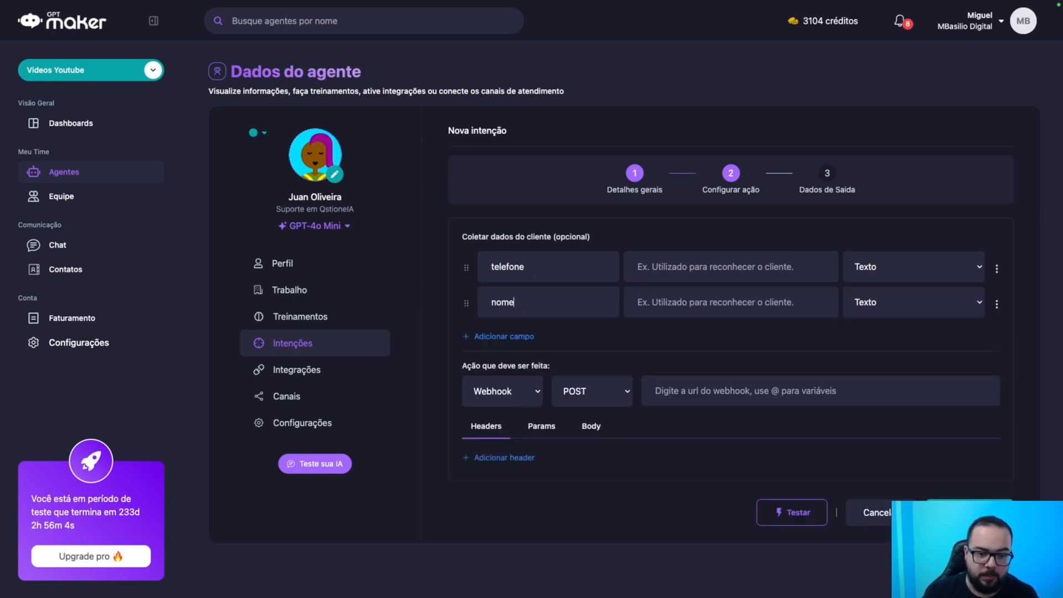
click(528, 337)
text(email)
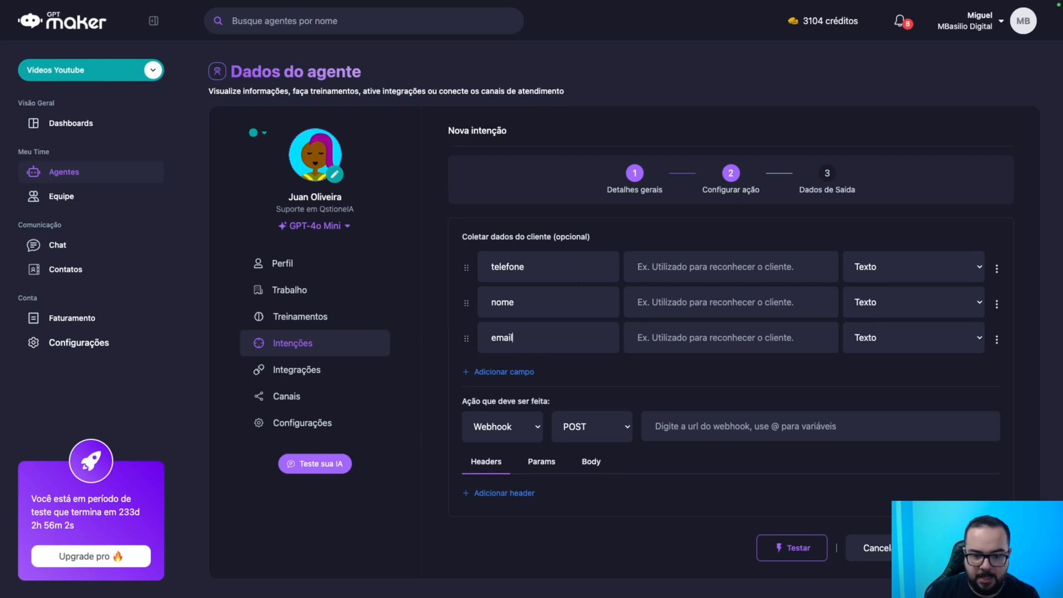
click(524, 371)
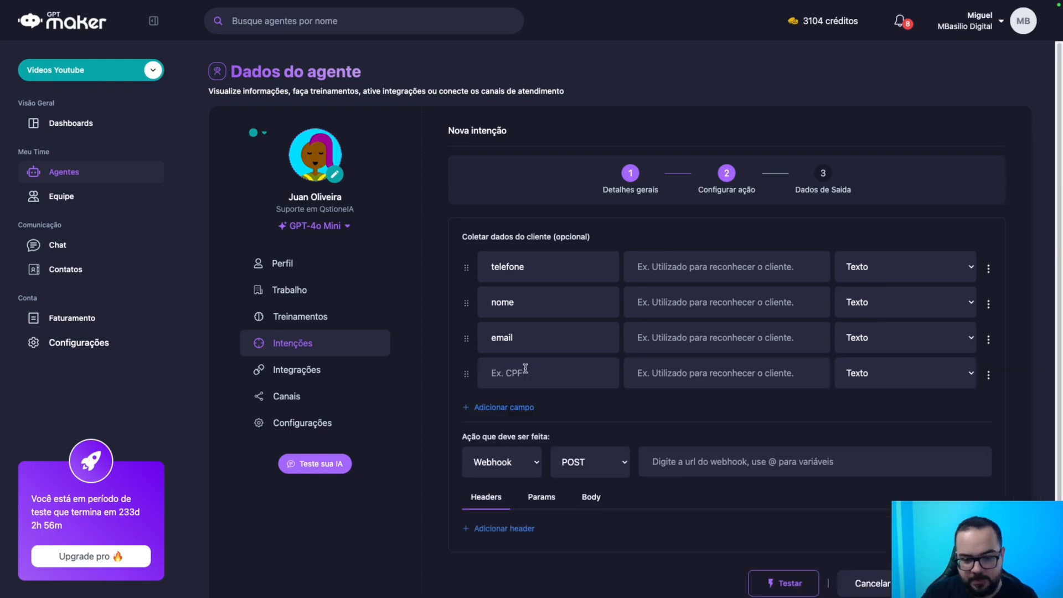
click(988, 377)
click(962, 392)
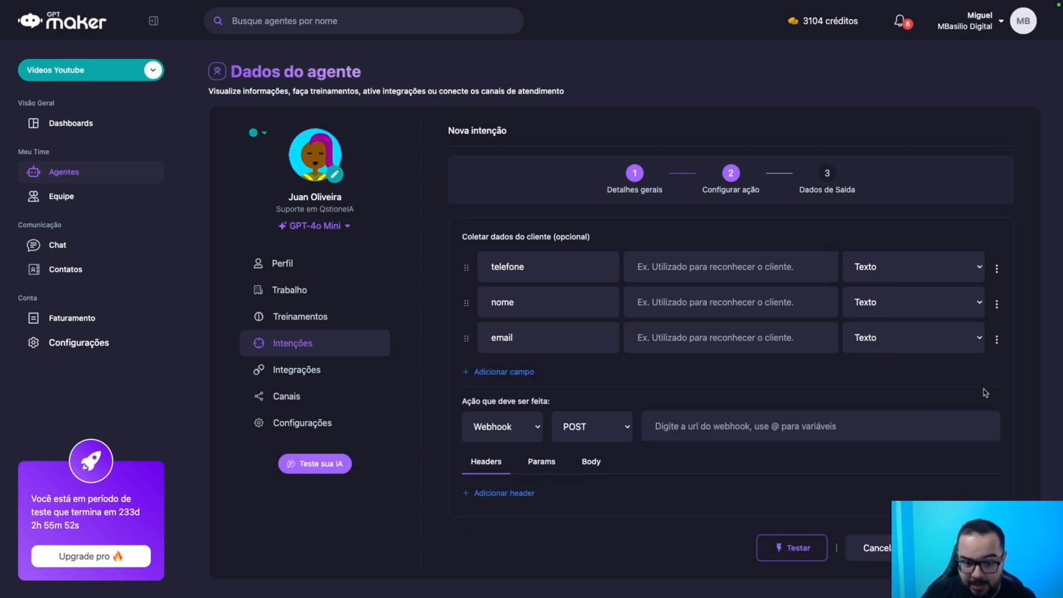
click(996, 339)
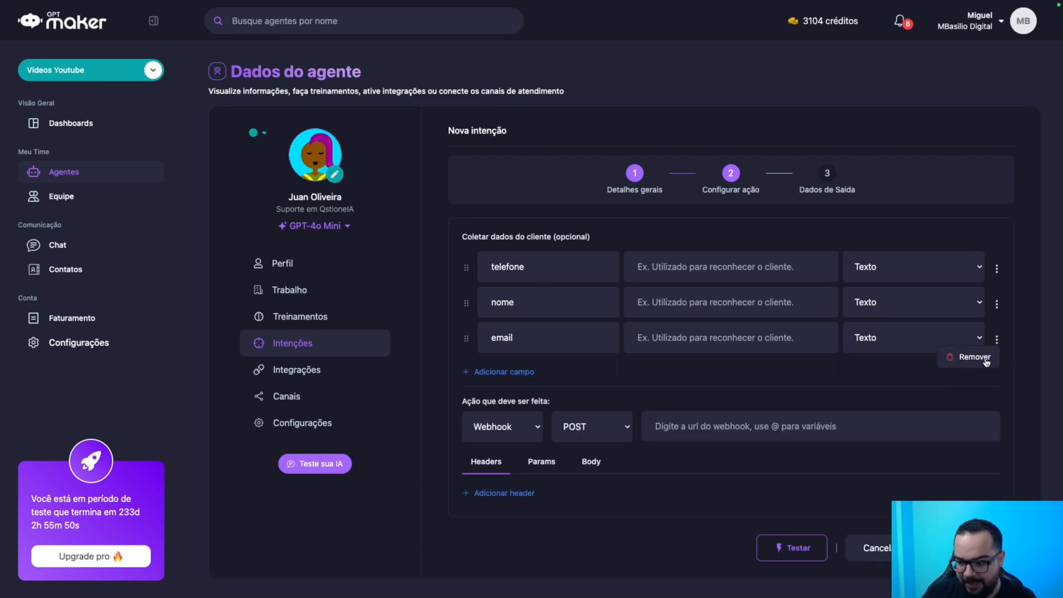
click(984, 359)
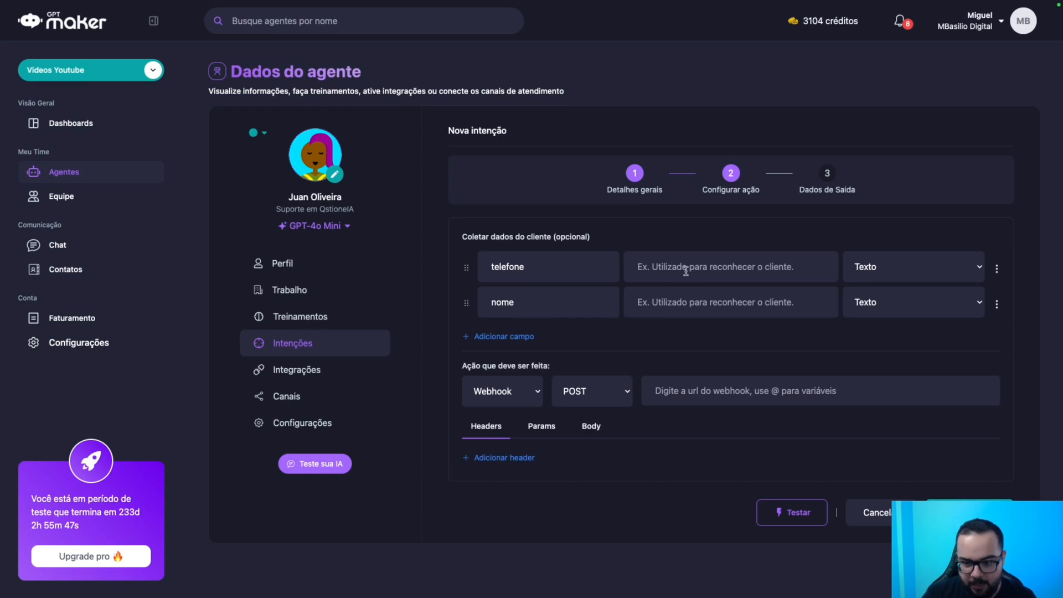
Turn off automatic body generation and paste a custom JSON body into the webhook body.
click(598, 431)
click(543, 458)
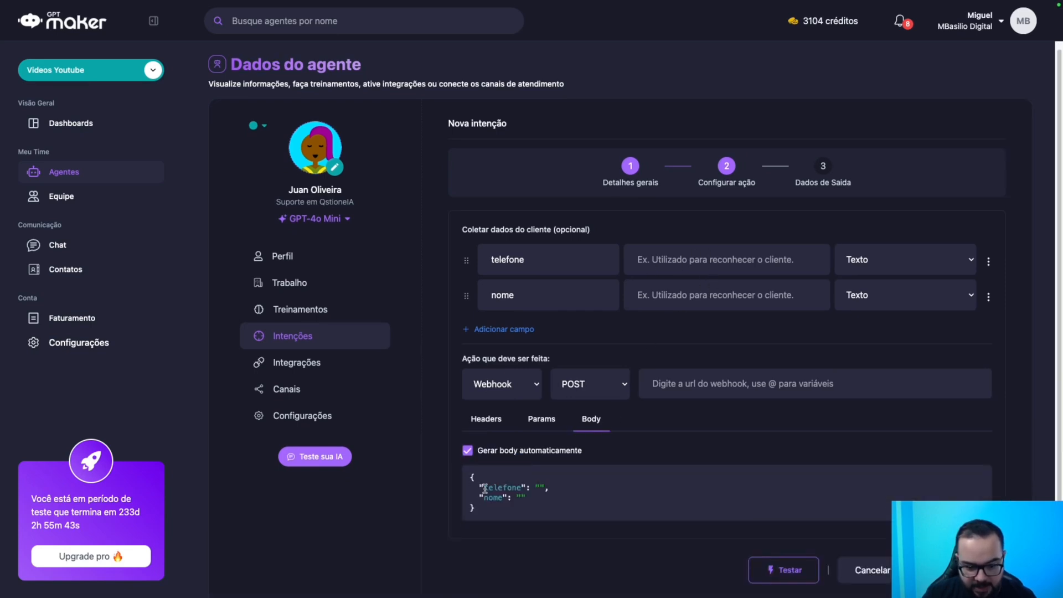
drag(482, 507, 472, 475)
key(ctrl+c)
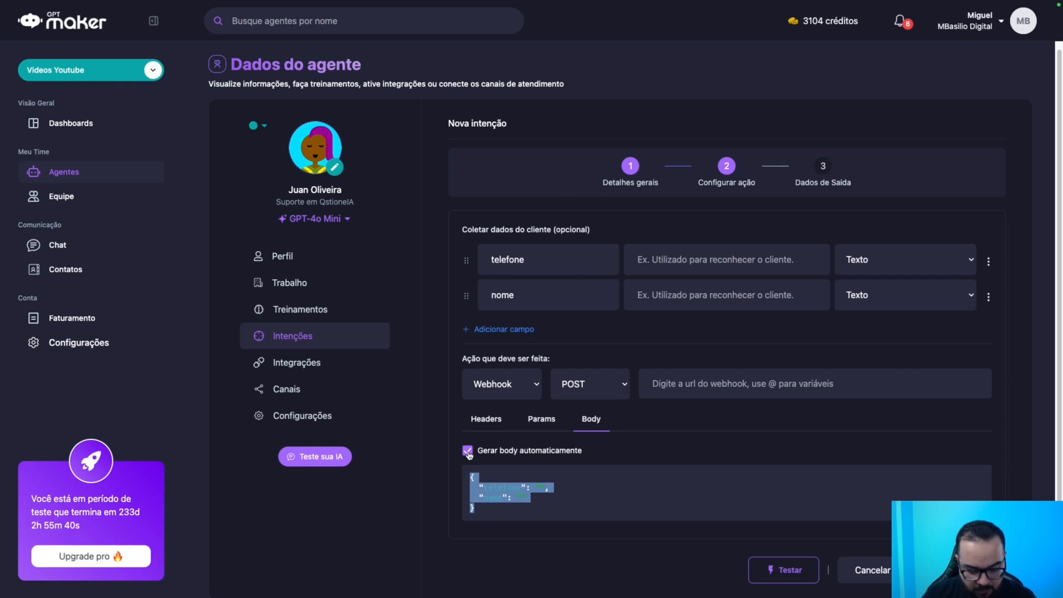
click(467, 452)
click(534, 477)
key(ctrl+v)
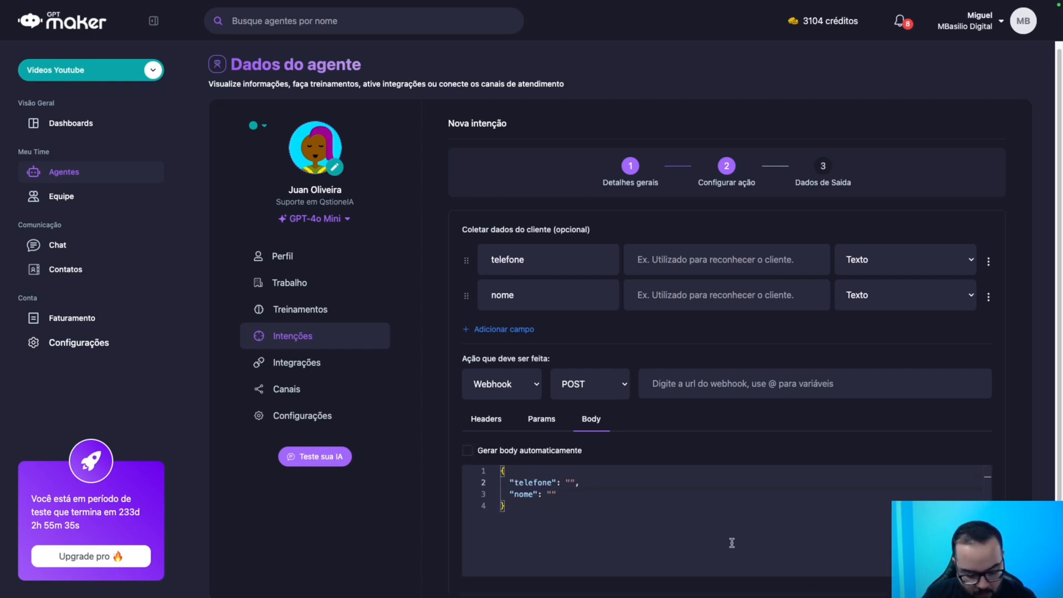
text(@)
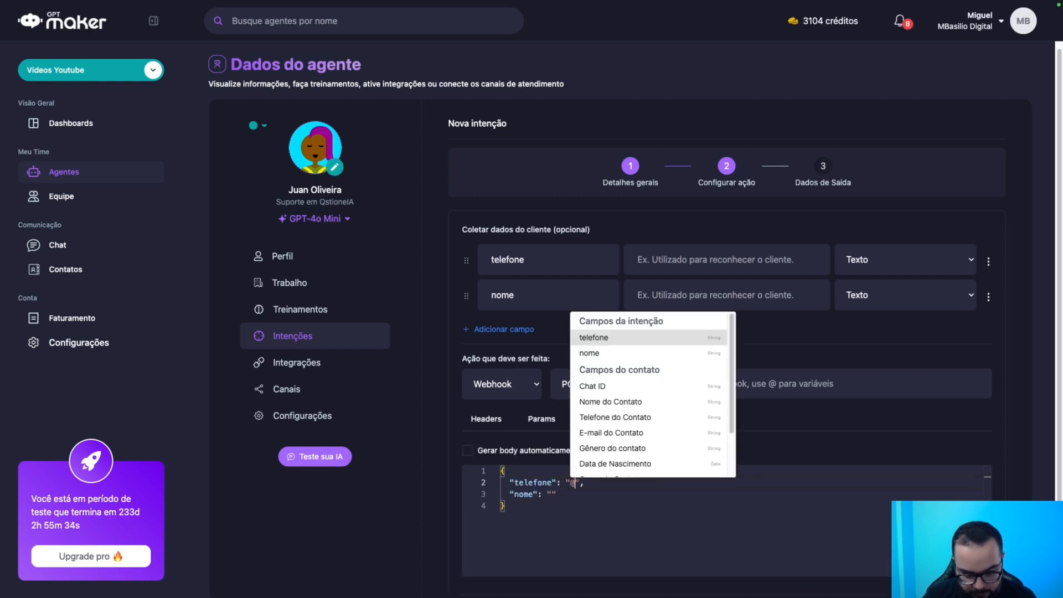
click(632, 418)
click(553, 494)
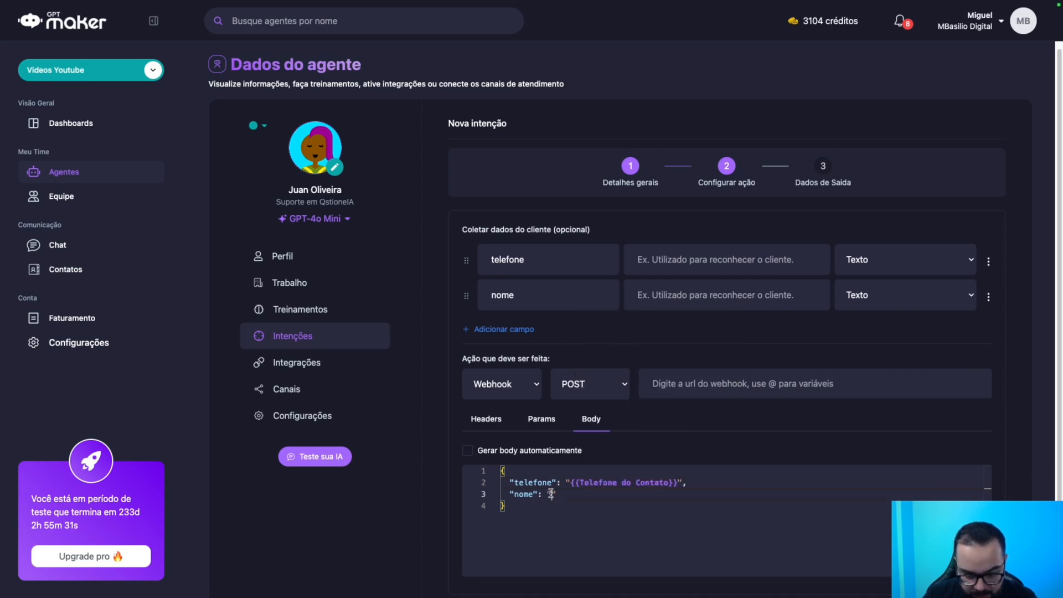
text(@)
click(600, 414)
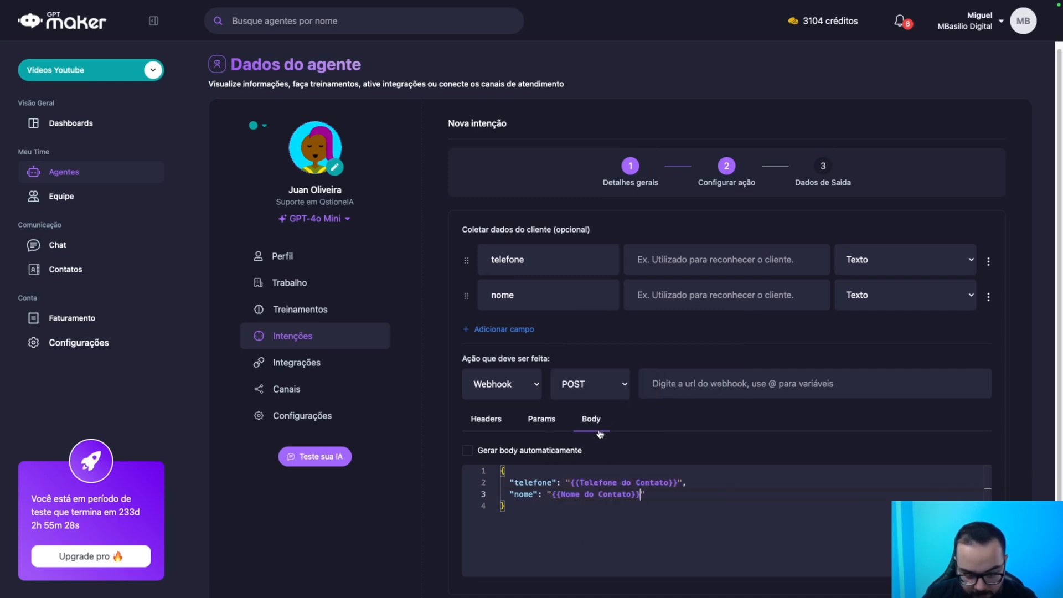
Try inserting a WhatsApp variable on line 2, then remove the unmatched text.
click(699, 482)
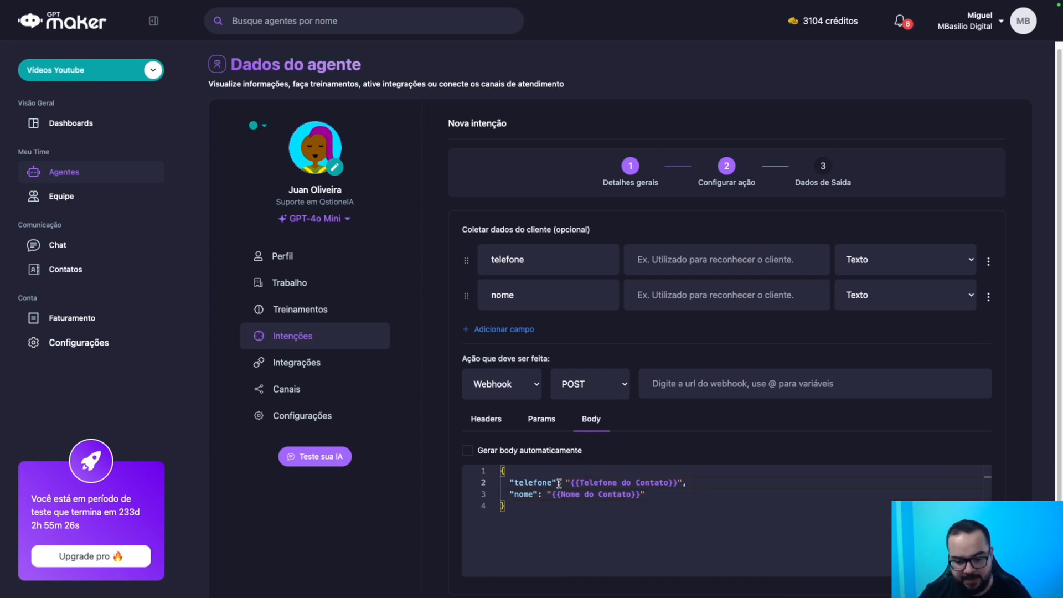
text(@whats)
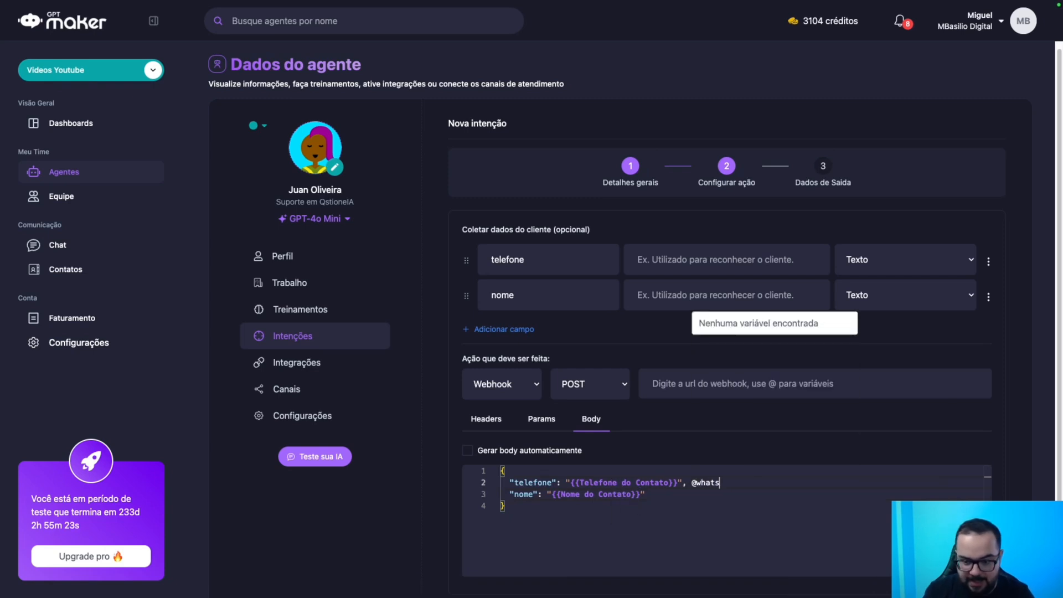
key(BackSpace)
key(BackSpace)
text(appPhone)
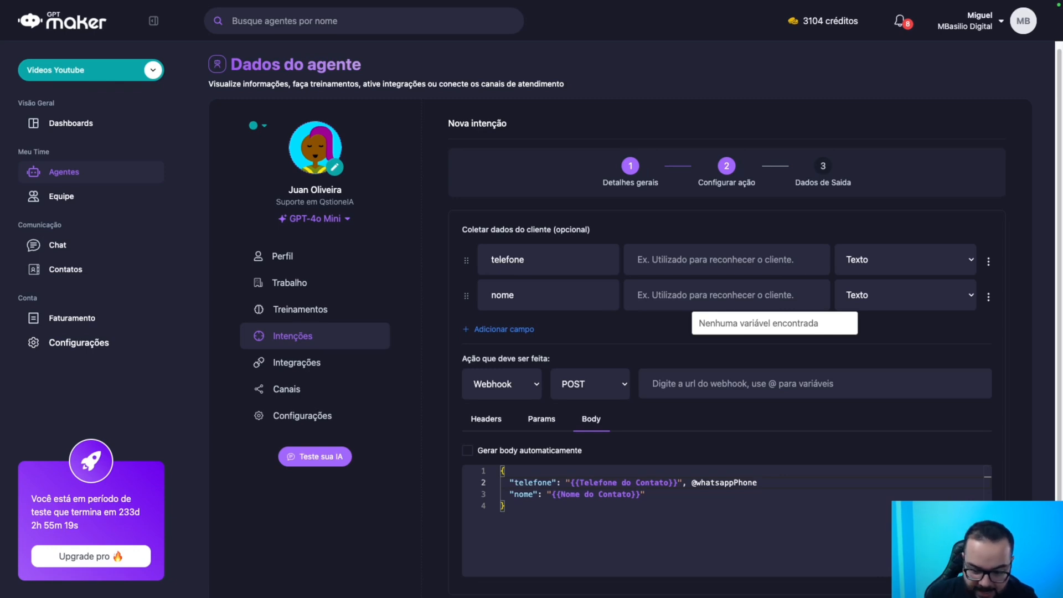
key(BackSpace)
key(BackSpace)
key(BackSpace)
key(BackSpace)
key(BackSpace)
text(Name)
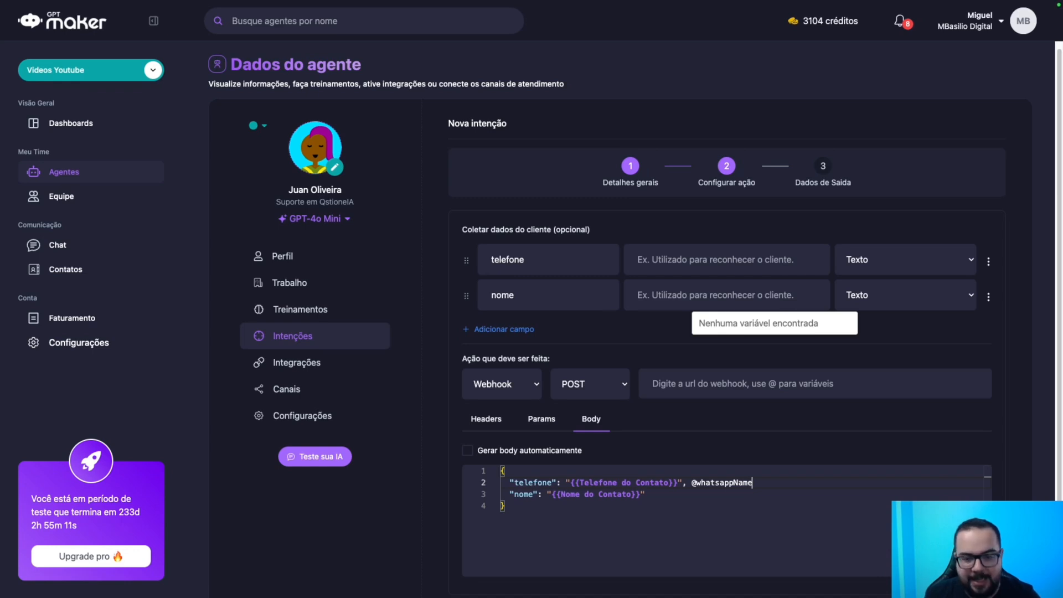
key(BackSpace)
key(BackSpace)
key(BackSpace)
key(BackSpace)
key(BackSpace)
key(BackSpace)
key(BackSpace)
key(BackSpace)
key(BackSpace)
key(BackSpace)
key(BackSpace)
key(BackSpace)
key(BackSpace)
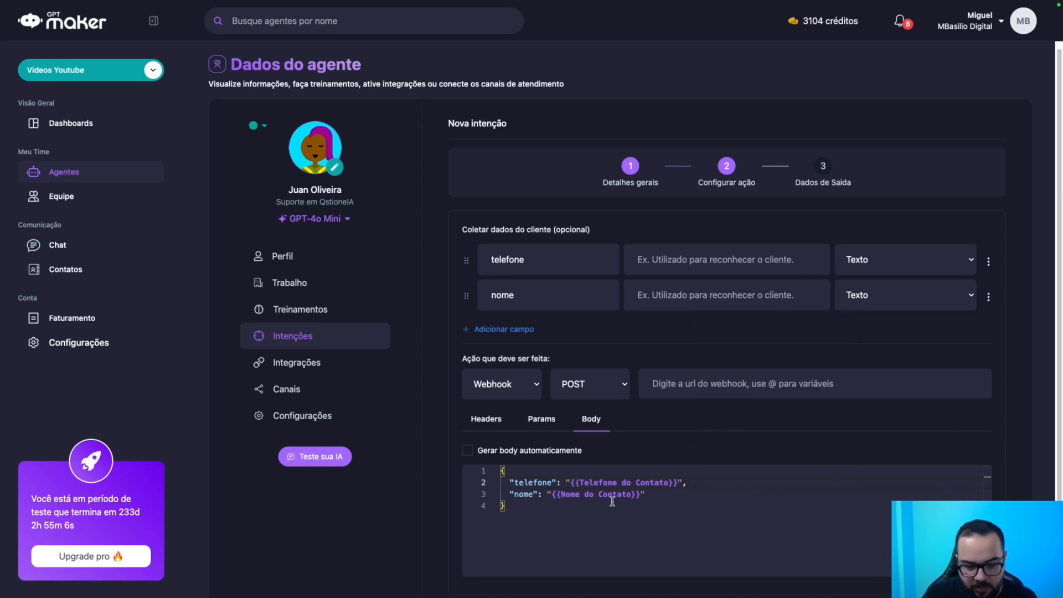
Delete the telefone and nome field rows and the nome line, leaving only telefone.
click(988, 261)
click(963, 279)
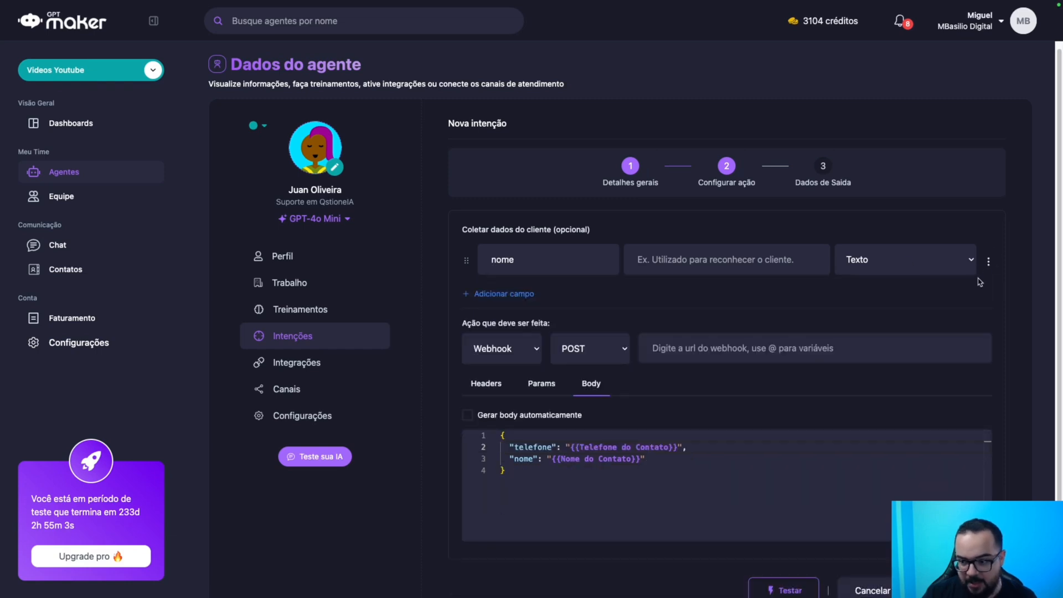
click(988, 261)
click(977, 279)
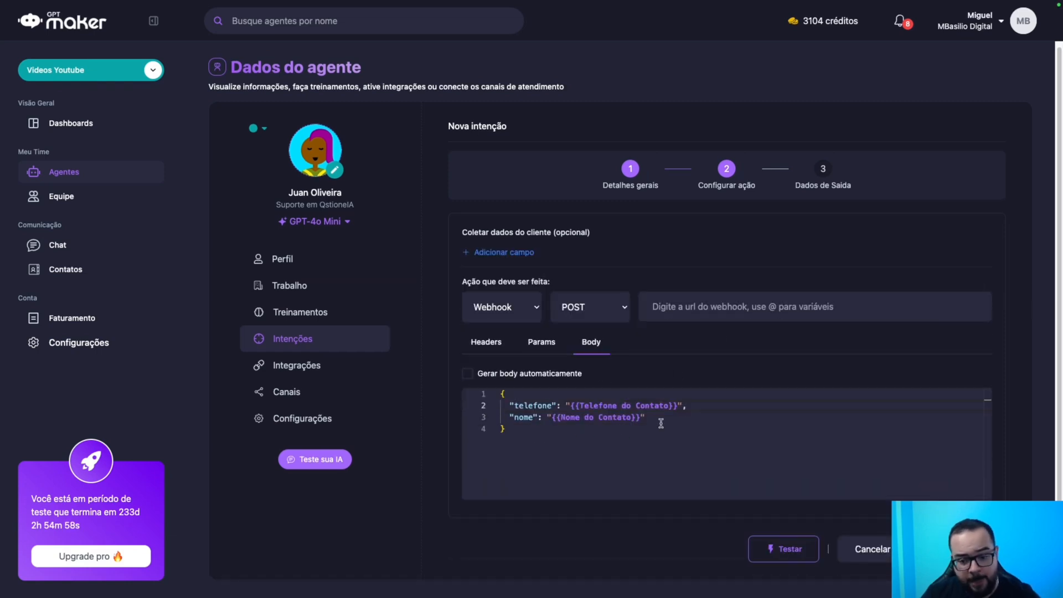
drag(666, 421, 470, 417)
key(BackSpace)
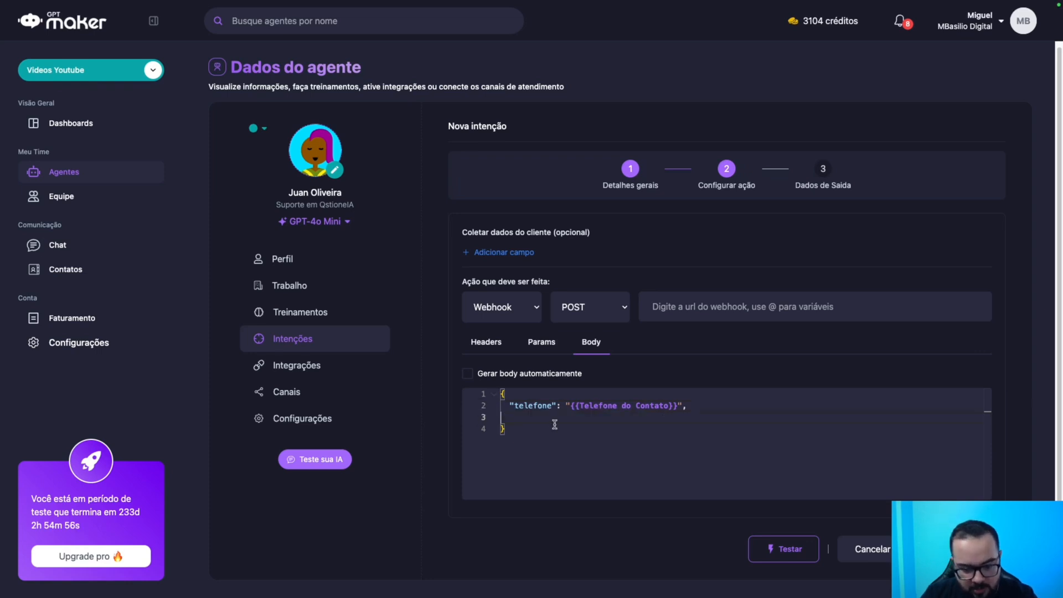
key(BackSpace)
key(BackSpace)
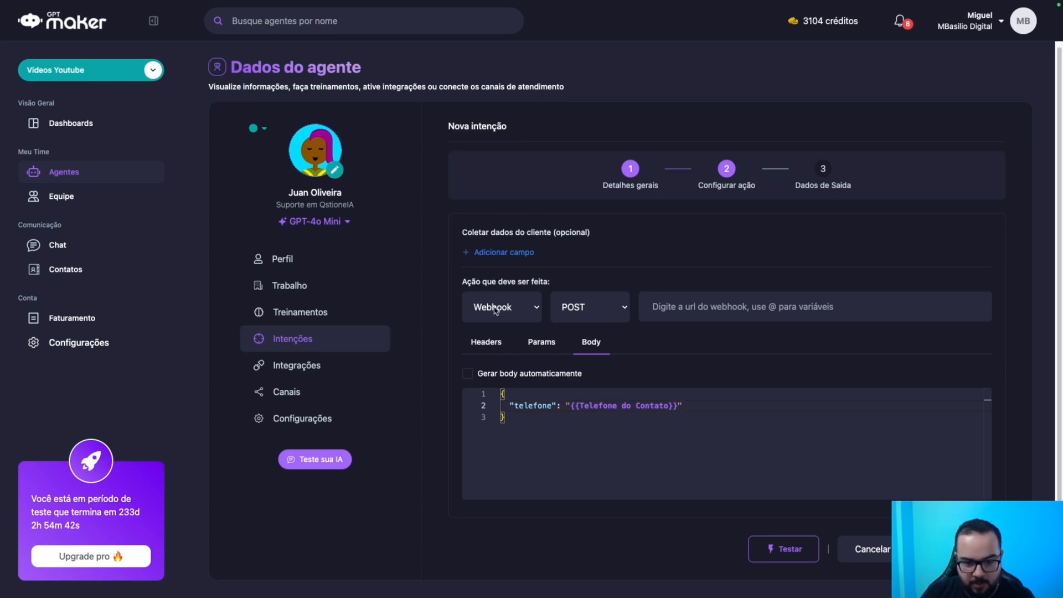
Keep POST as the request method and paste the webhook URL.
click(598, 305)
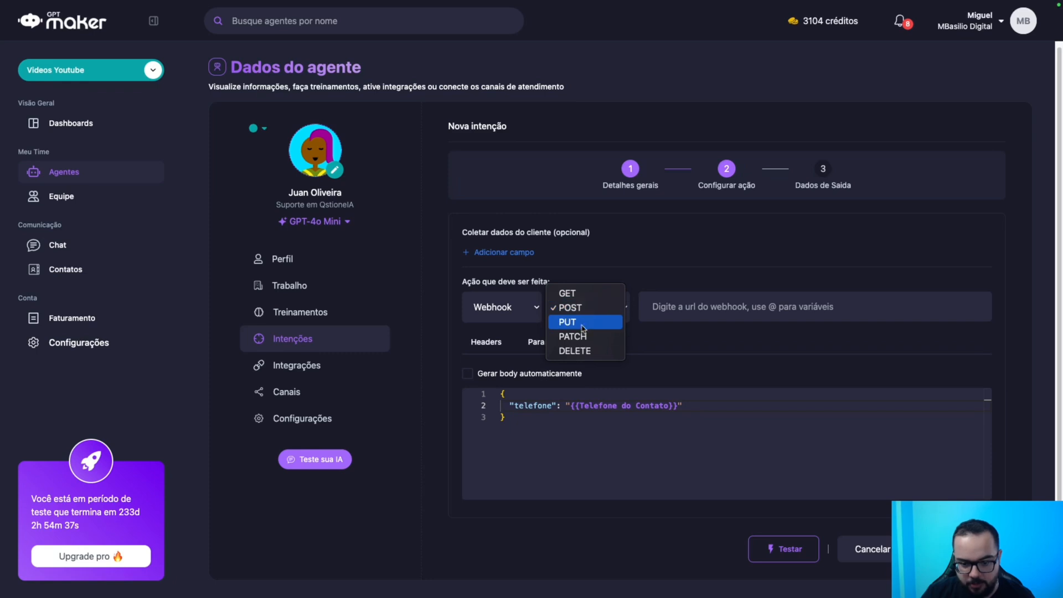
click(695, 344)
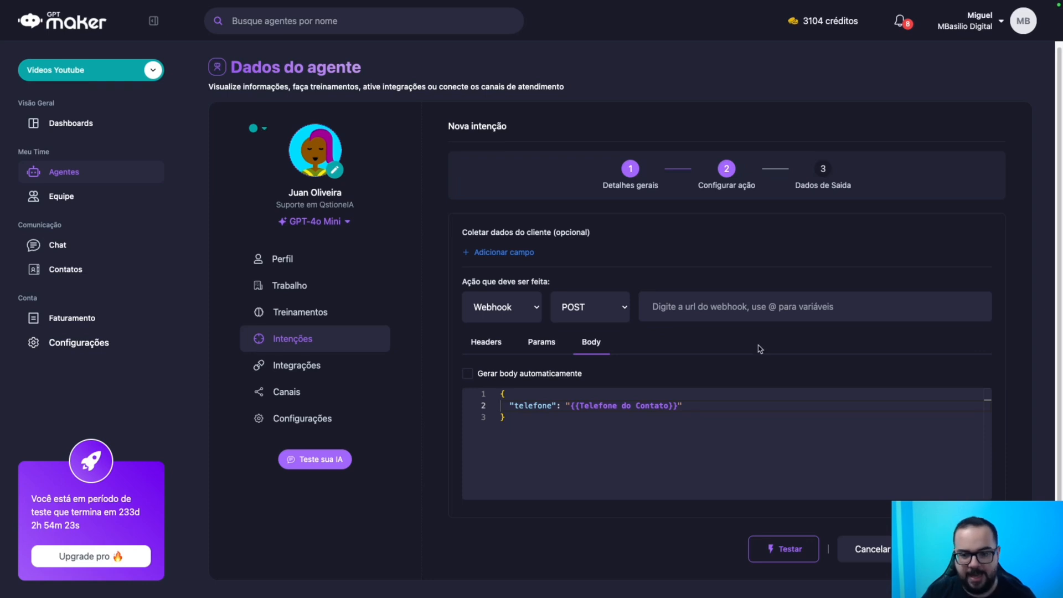
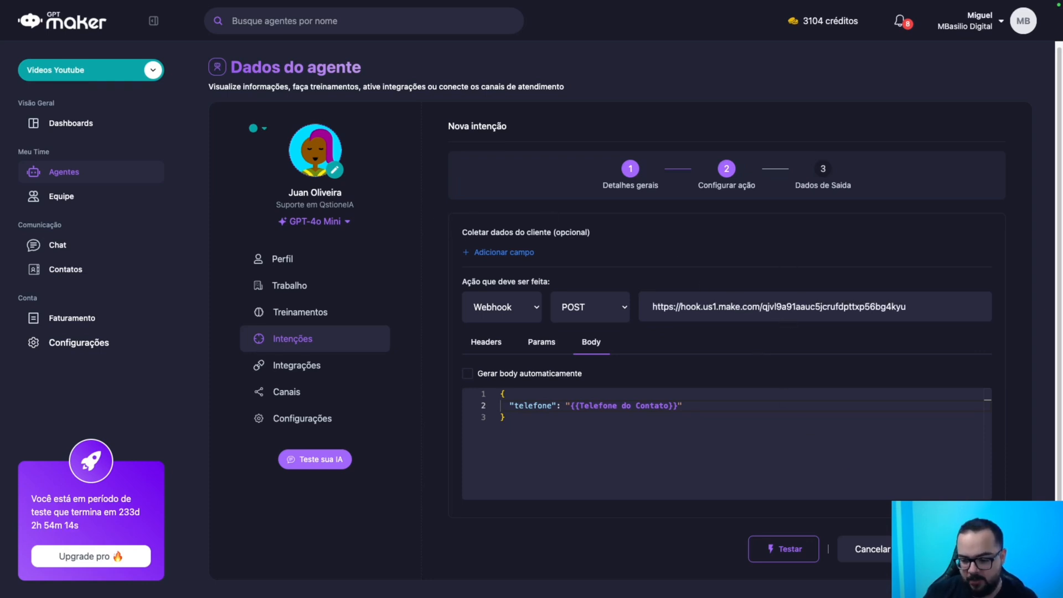
Add an output-data variable row, save the Consultar Banco de Leads intention, then go to Contatos.
click(960, 548)
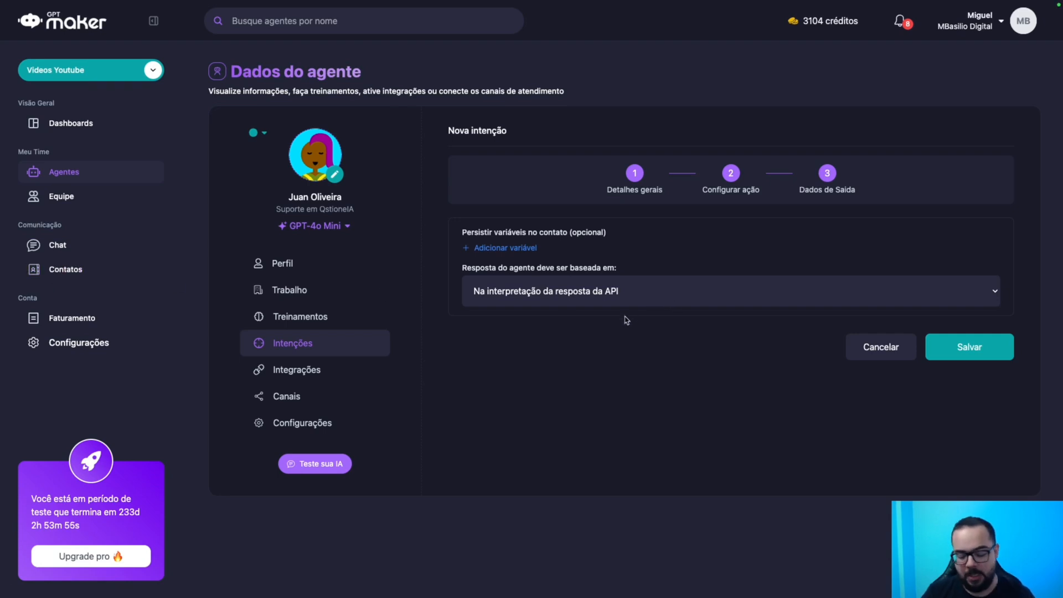
click(516, 251)
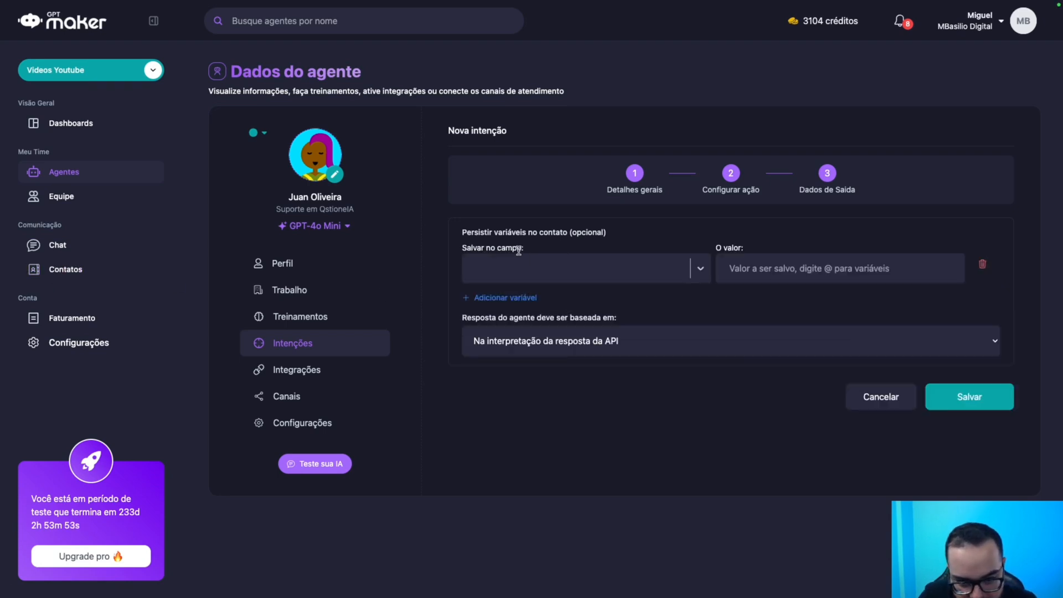
click(538, 268)
scroll(558, 351, down, 2)
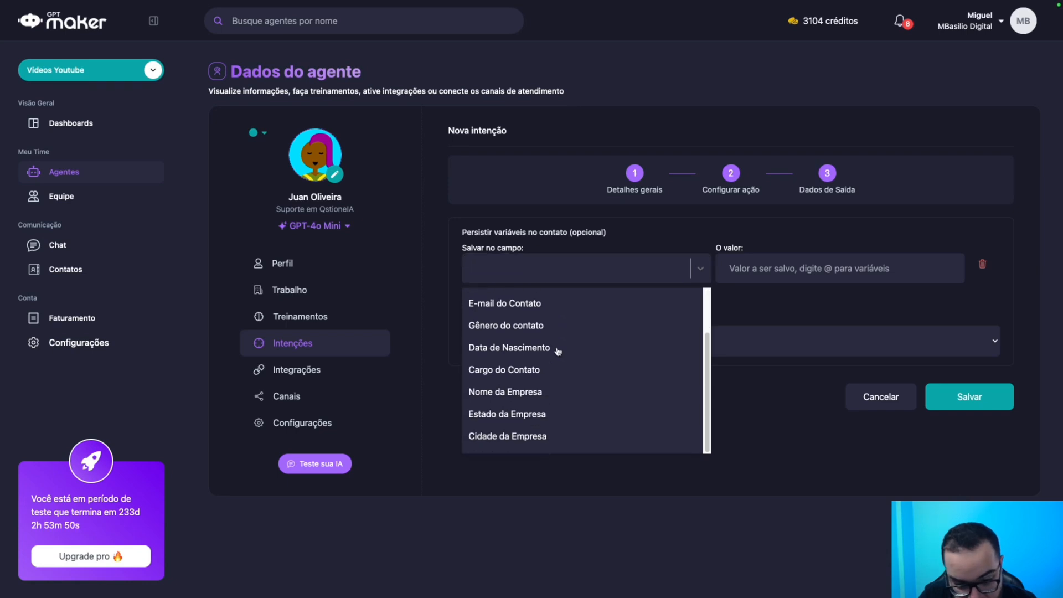
scroll(557, 351, up, 2)
click(756, 444)
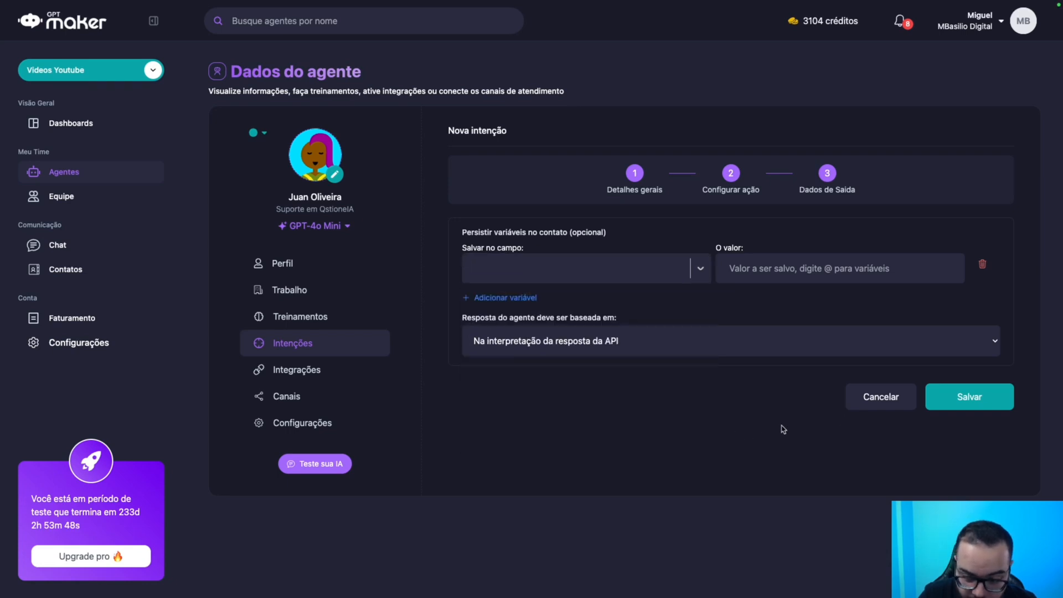
click(967, 396)
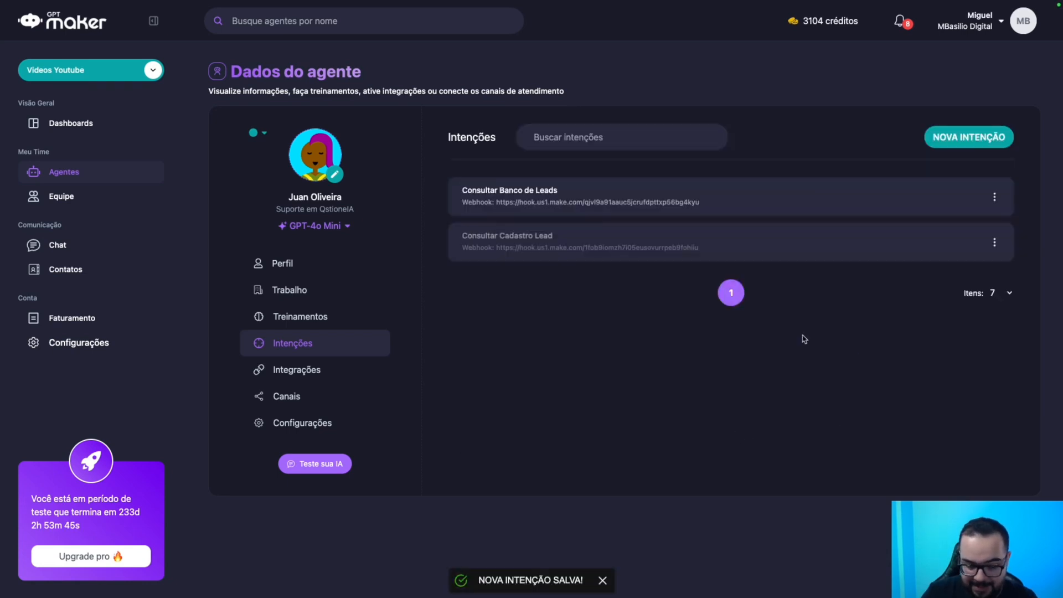
click(78, 270)
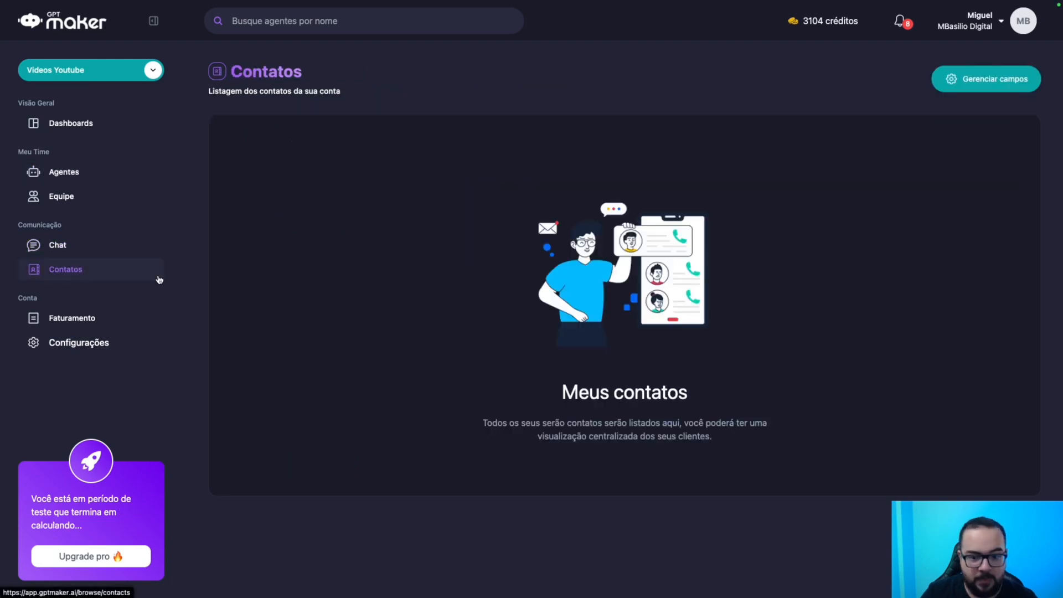
Create a custom contact field 'ID do Imóvel' of type Número.
click(973, 79)
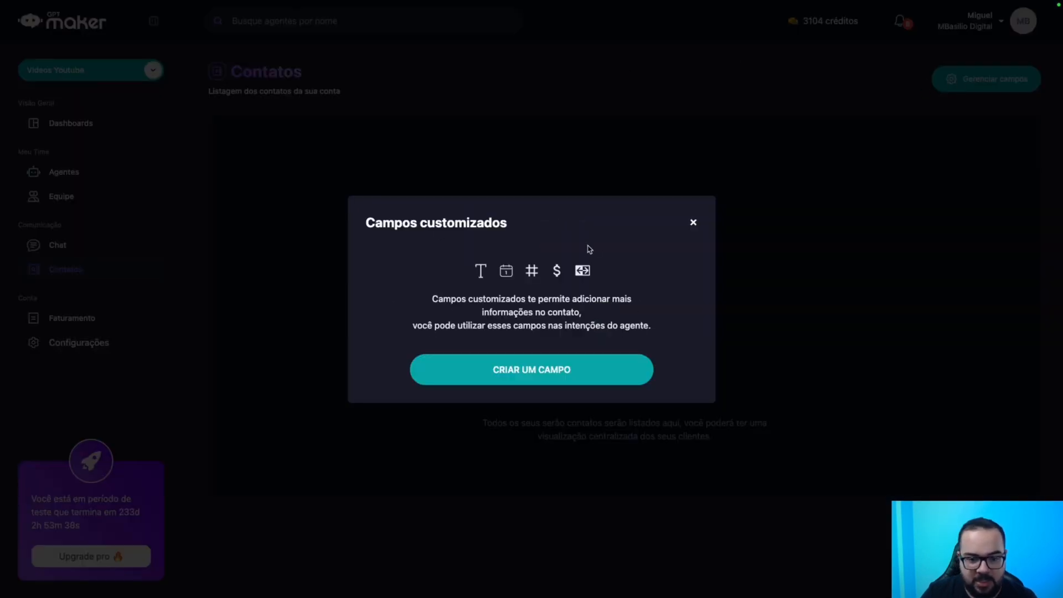
click(546, 371)
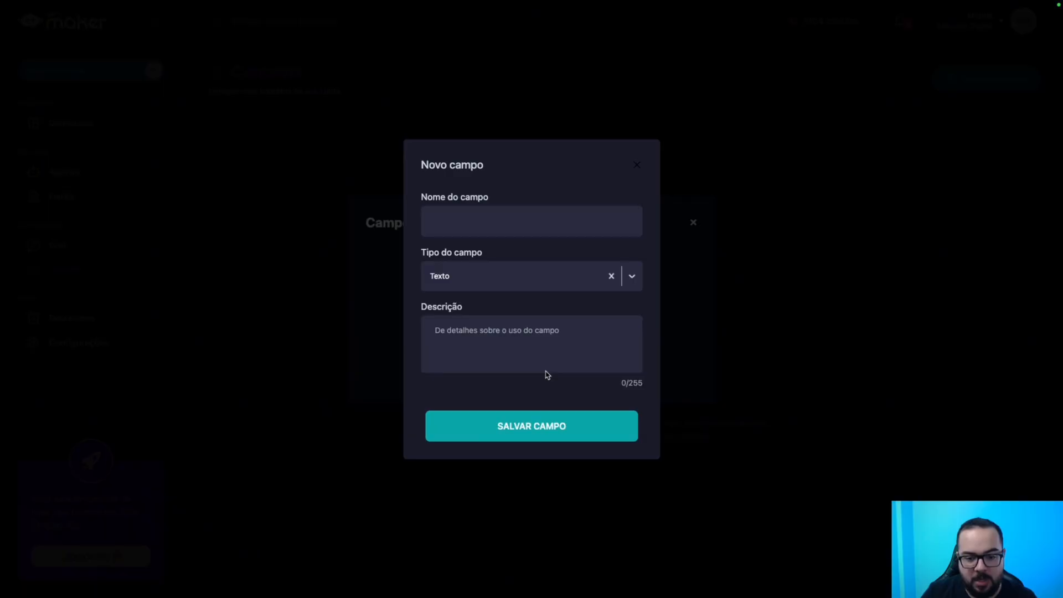
click(503, 230)
text(Id do l)
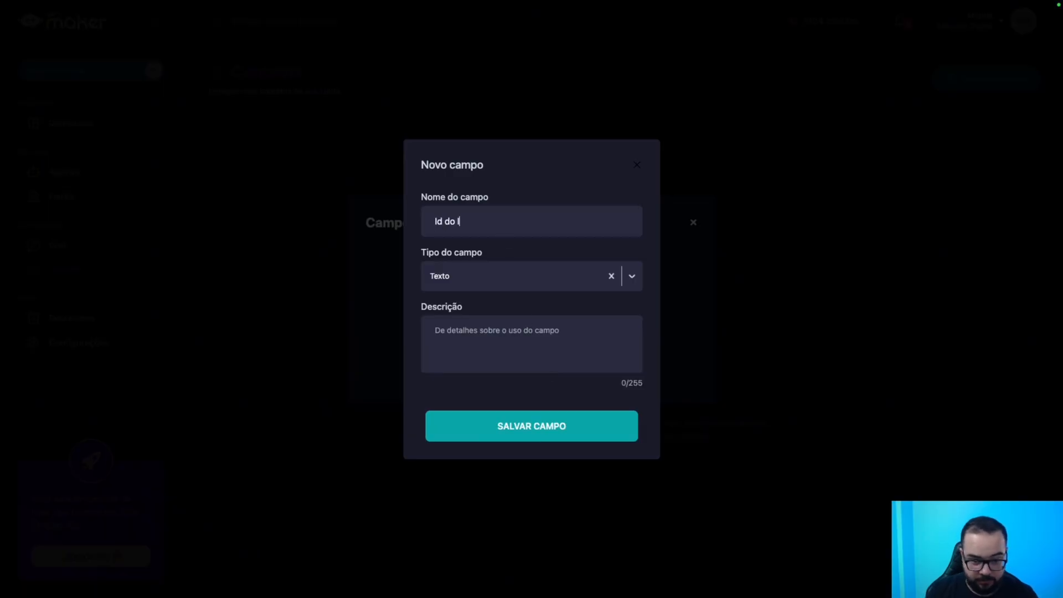
key(ctrl+a)
key(BackSpace)
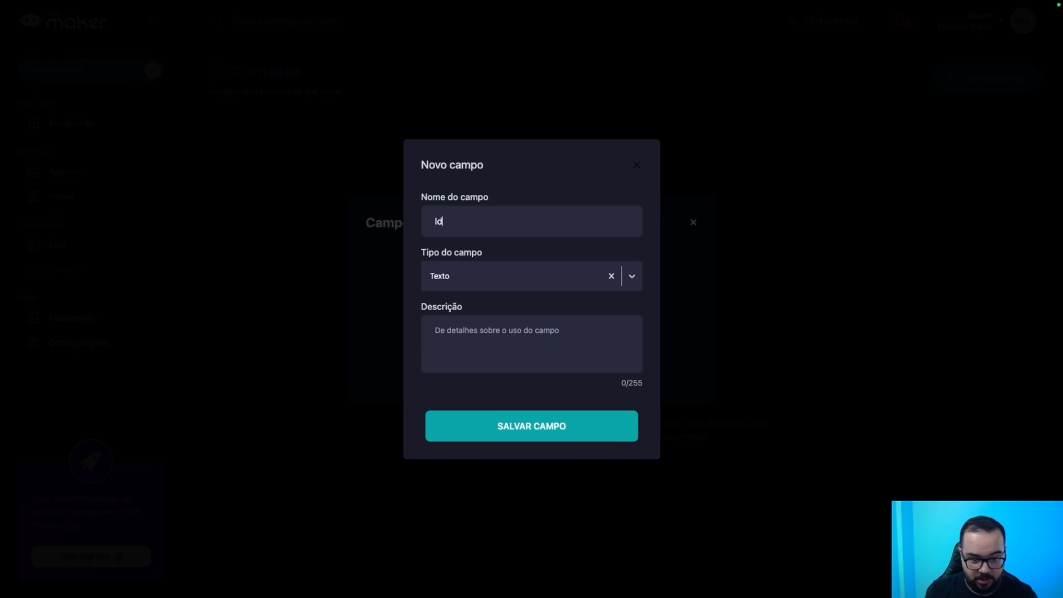
text(ID do Imóvel)
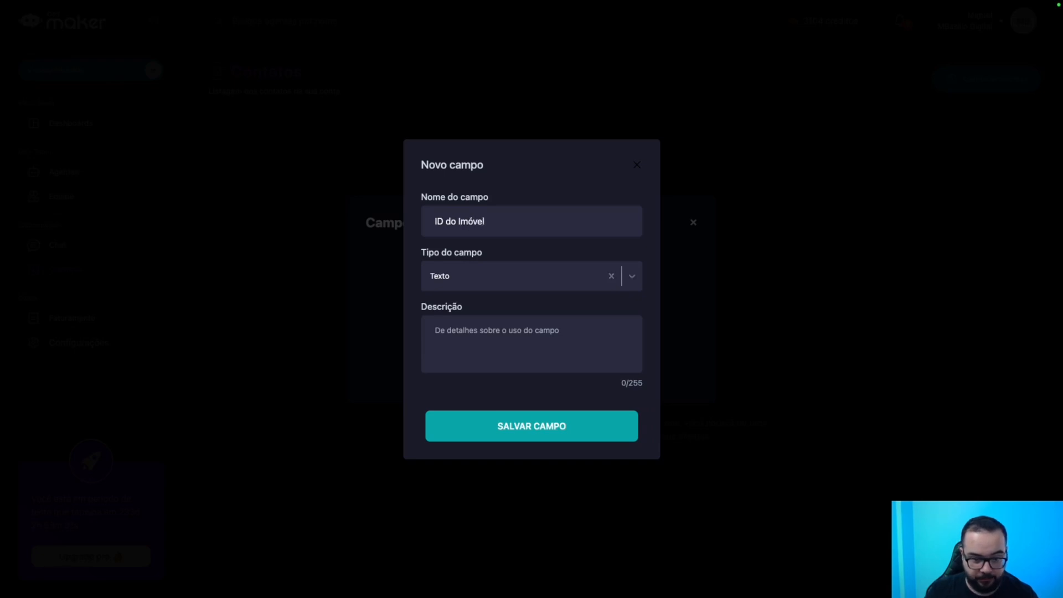
click(456, 265)
click(473, 378)
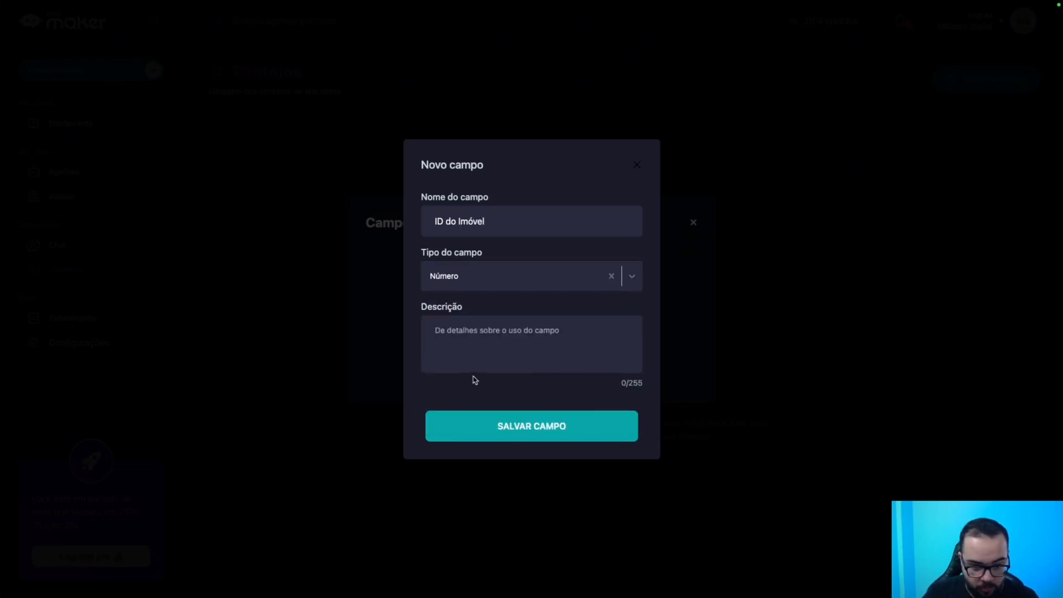
click(502, 427)
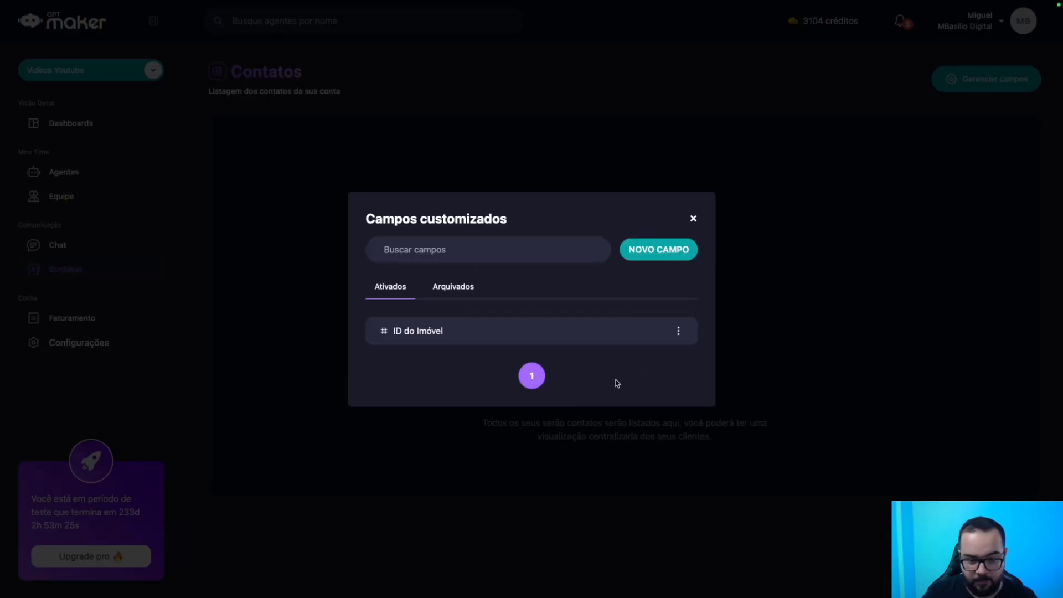
Create a second Número contact field named 'M2 do Imóvel'.
click(664, 252)
click(485, 221)
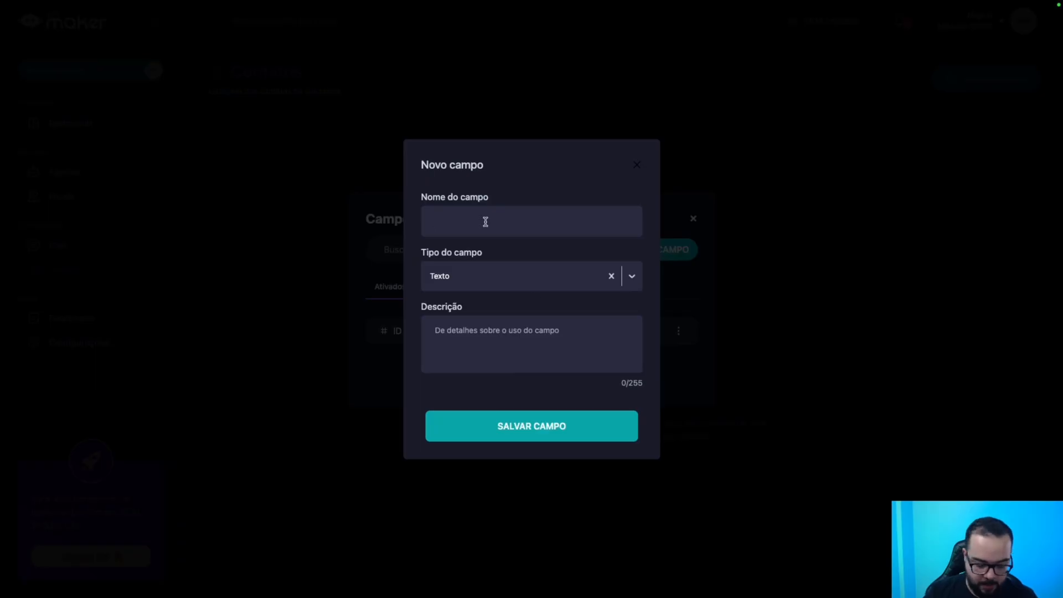
text(M2 do Imóvel)
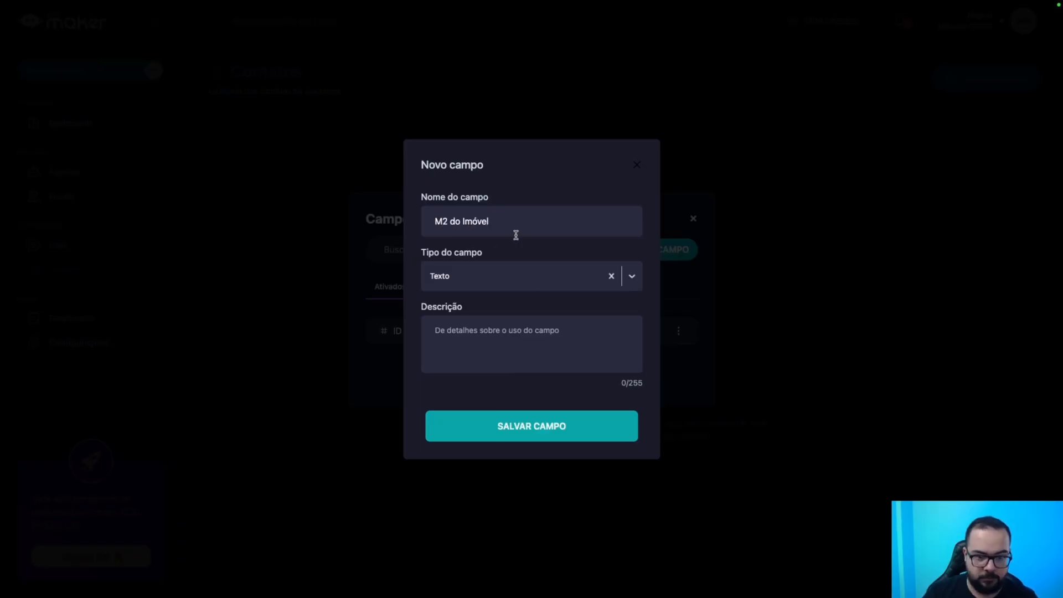
click(510, 274)
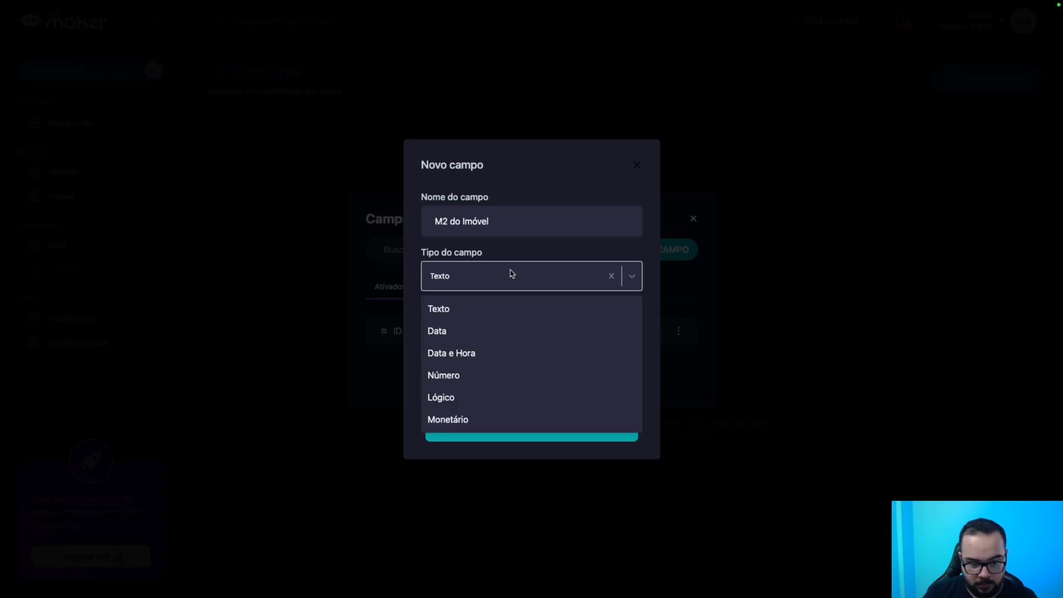
click(460, 378)
click(504, 432)
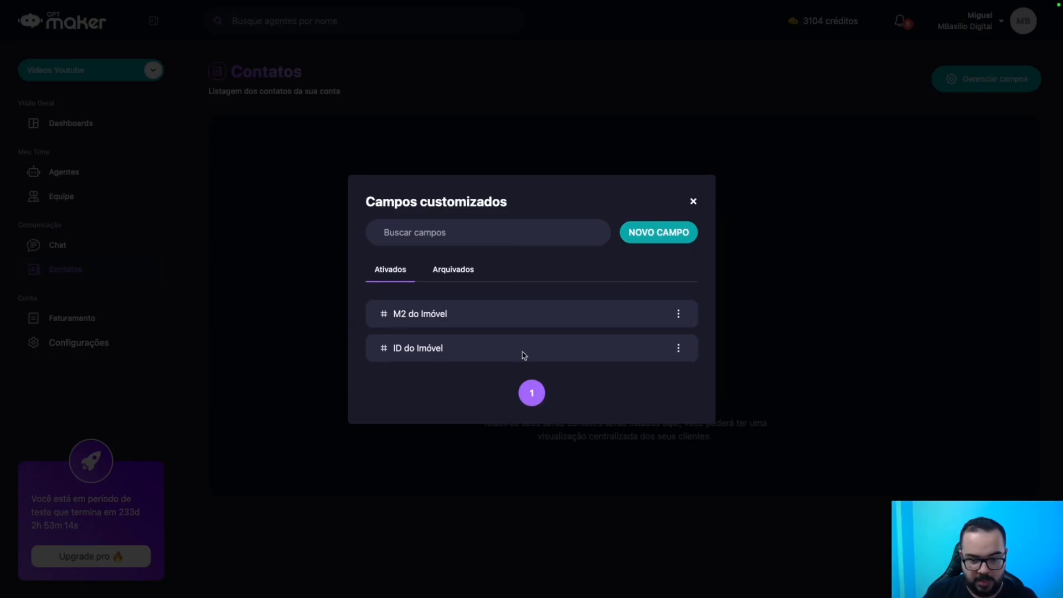
Start a third field and check the Interesse and Valor Imóvel columns in the lead sheet.
click(658, 241)
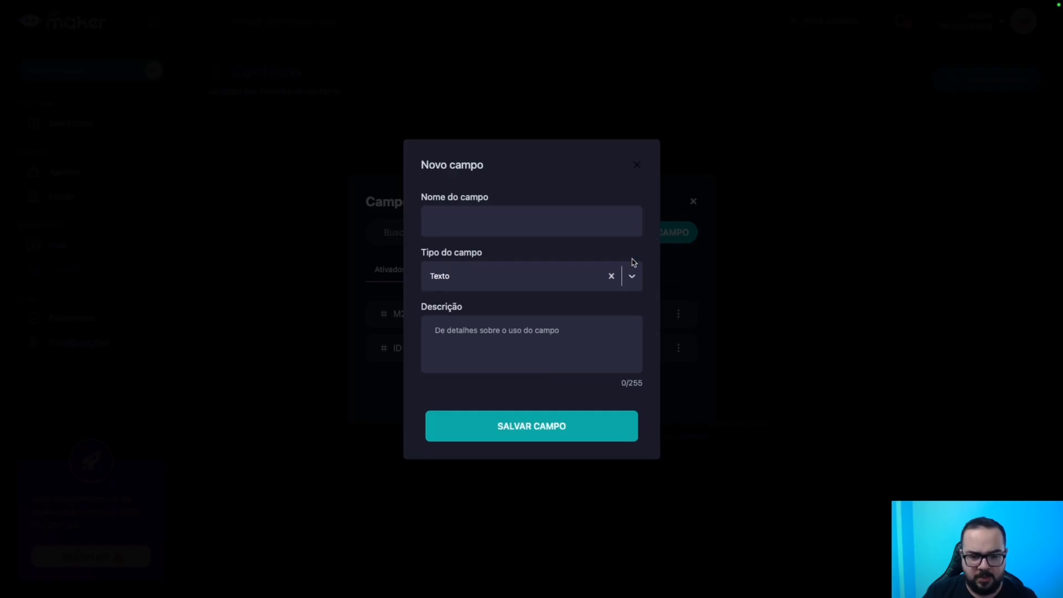
click(516, 343)
key(ctrl+Right)
key(ctrl+Right)
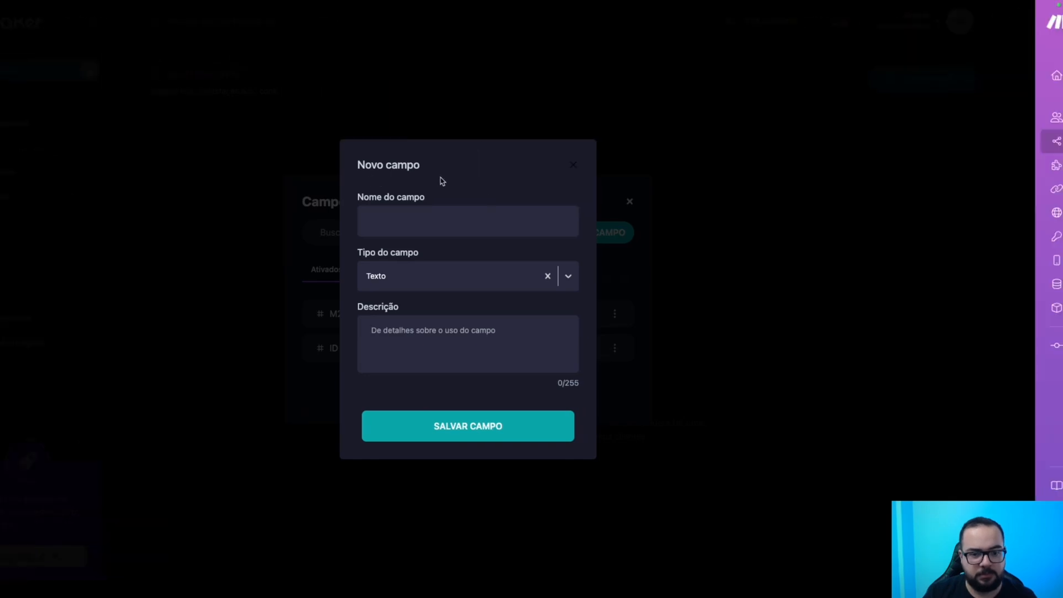
click(340, 137)
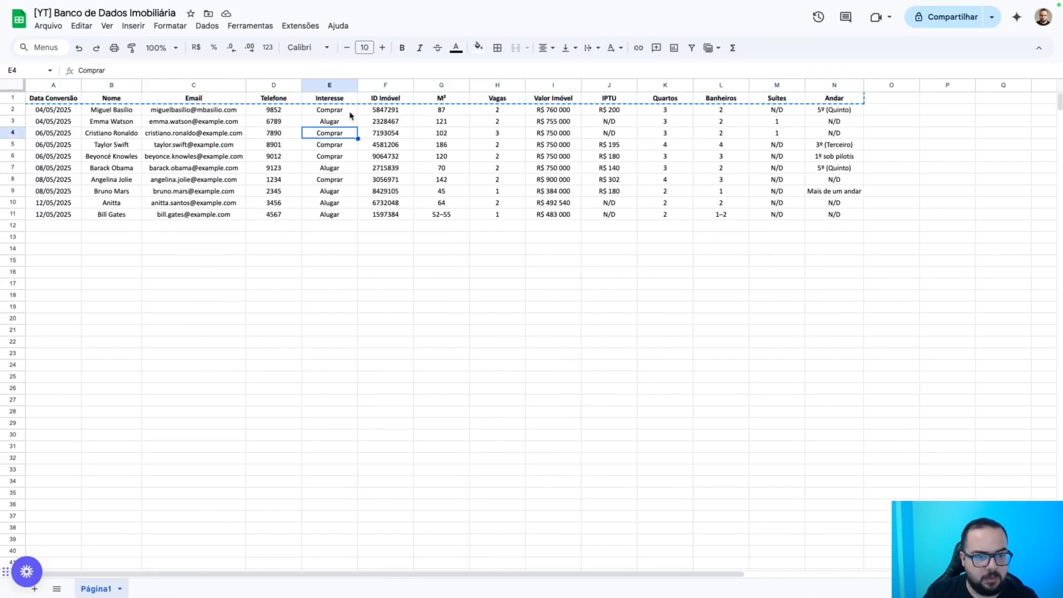
key(Escape)
click(331, 102)
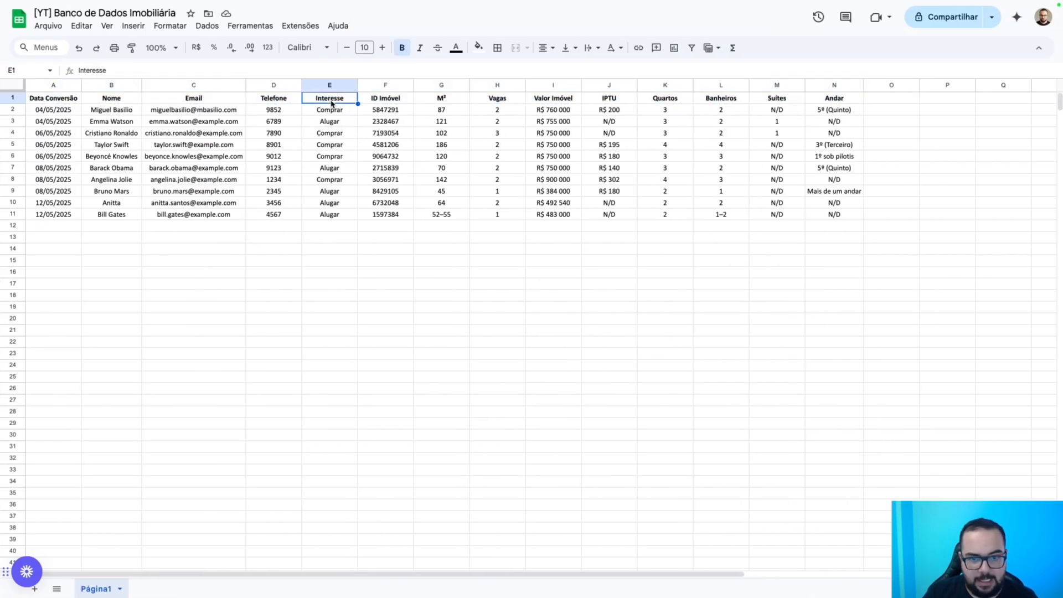
click(539, 103)
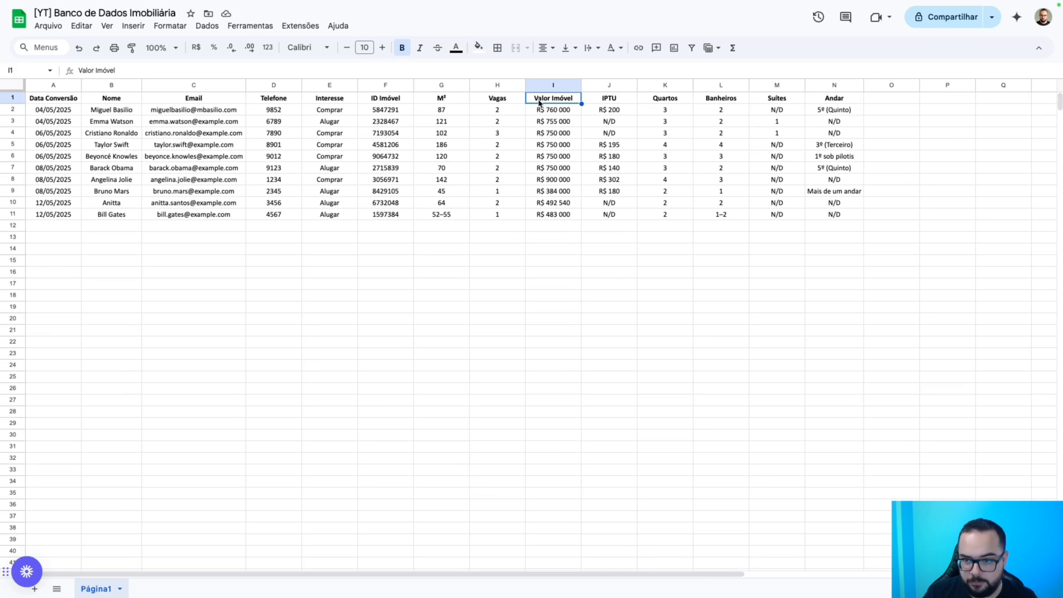
click(332, 84)
ctrl+click(553, 85)
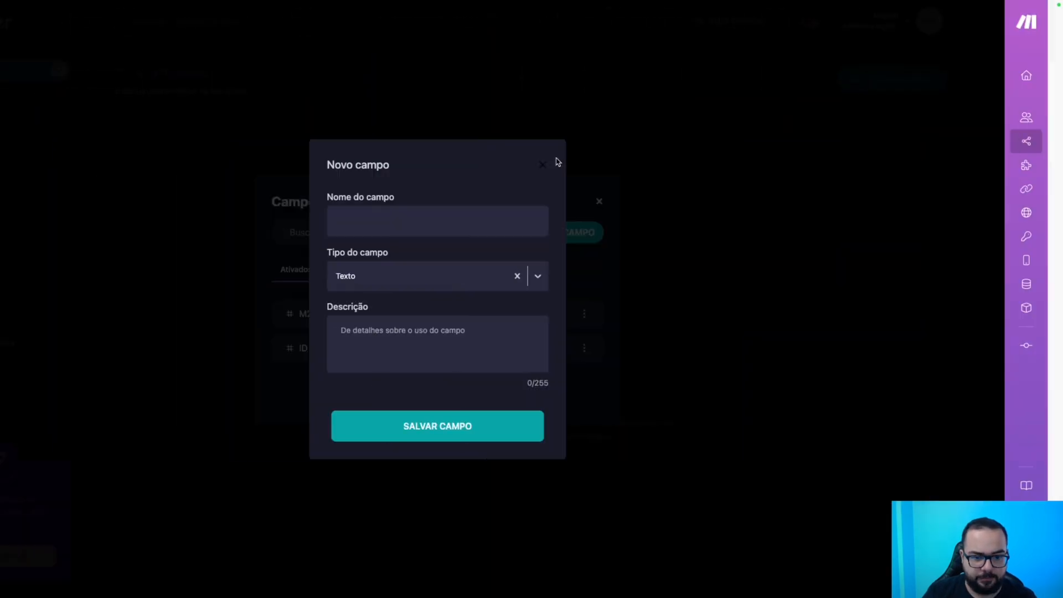
Save the third field as 'Interesse' and start a fourth named 'Valor do Imóvel'.
click(394, 221)
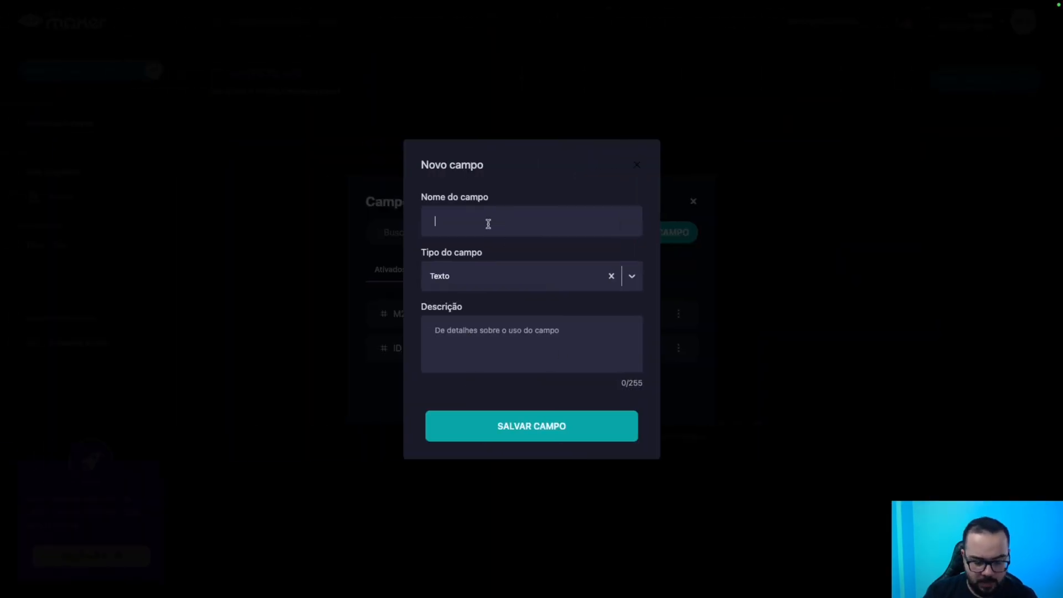
text(Interesse)
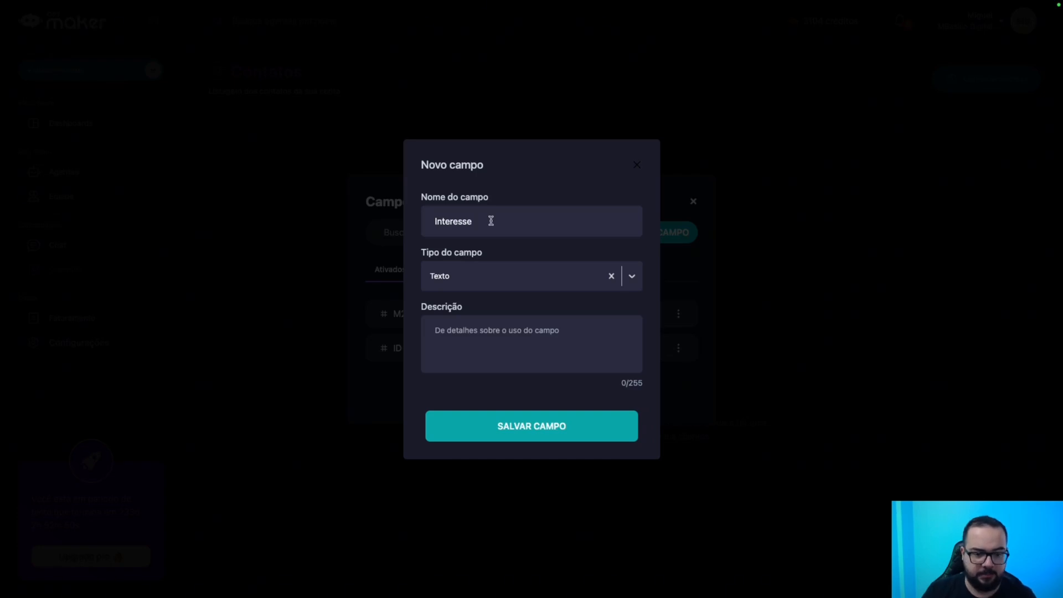
click(526, 431)
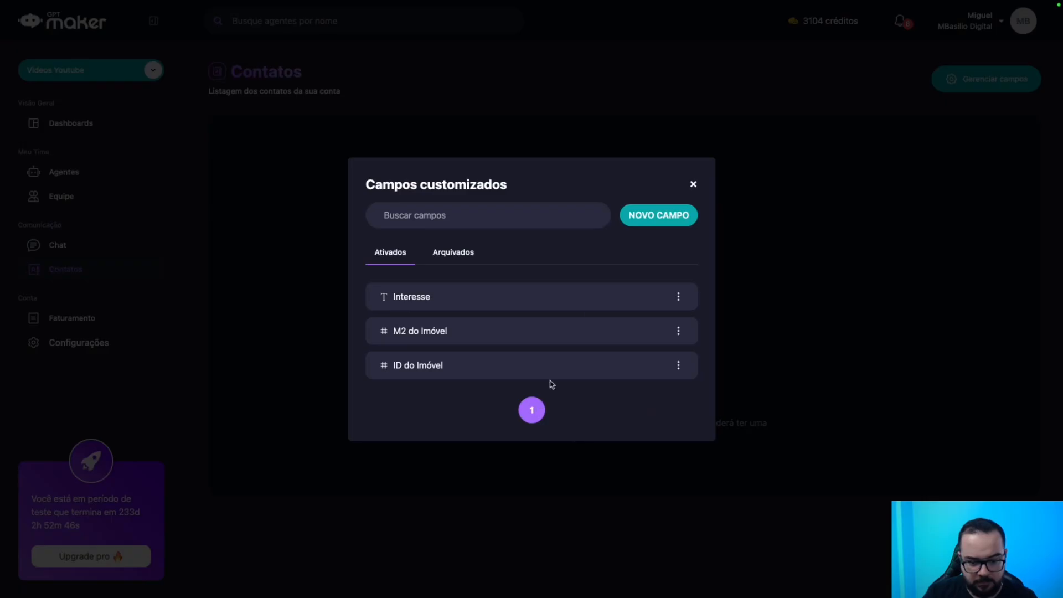
click(652, 223)
click(503, 227)
text(Valor do I)
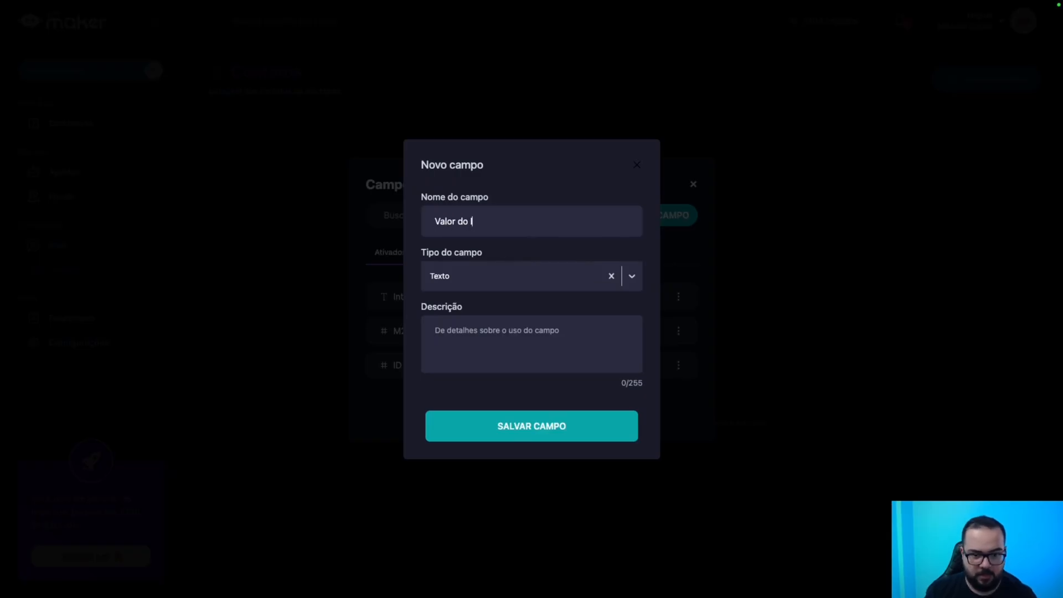
text(móvel)
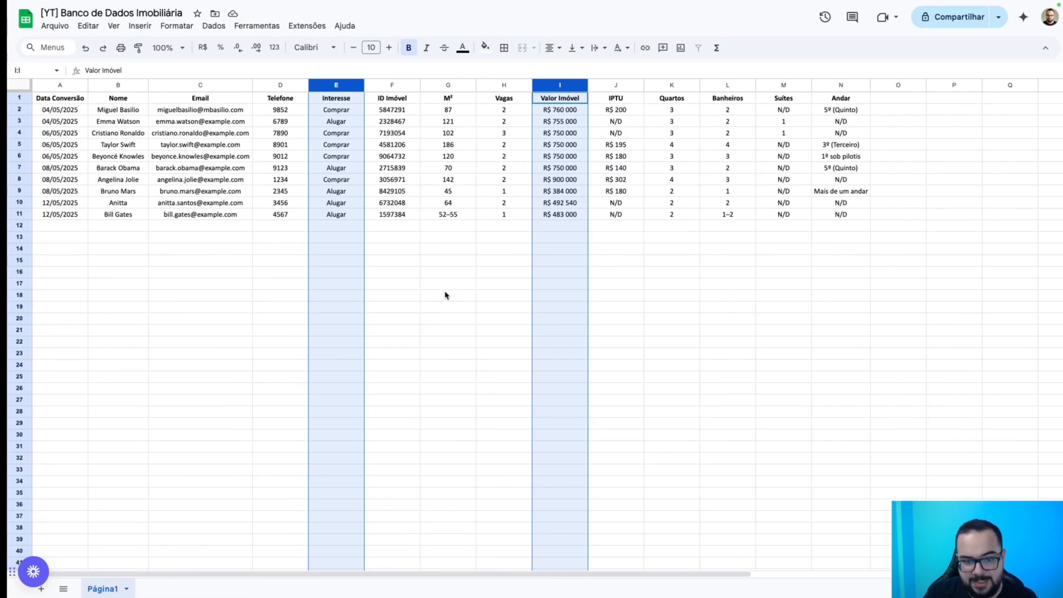
Select the Valor Imóvel column and replace every 'R$' with nothing.
click(437, 249)
click(556, 121)
click(559, 109)
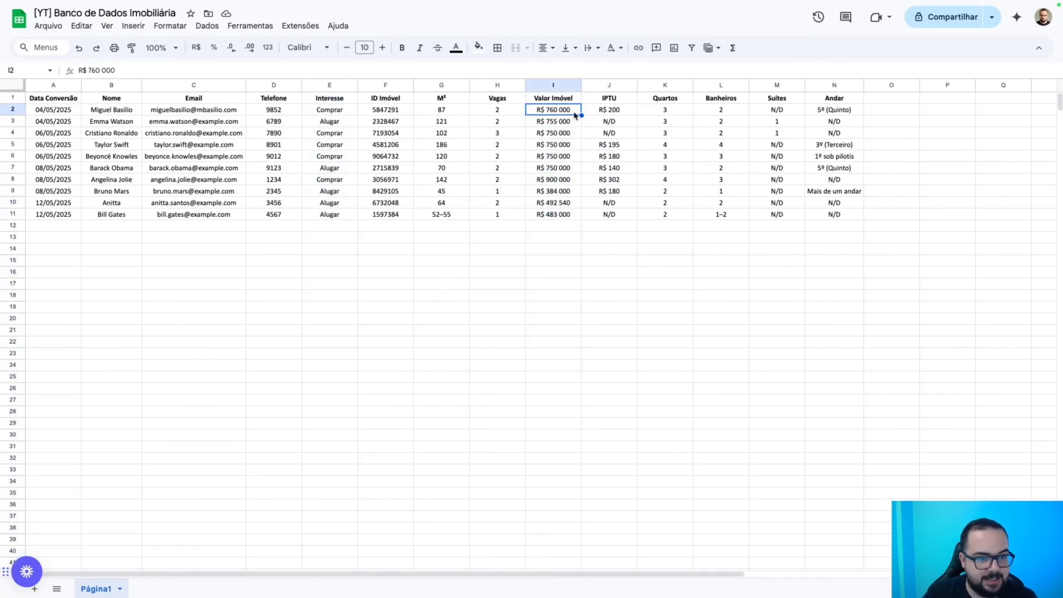
click(560, 84)
key(ctrl+f)
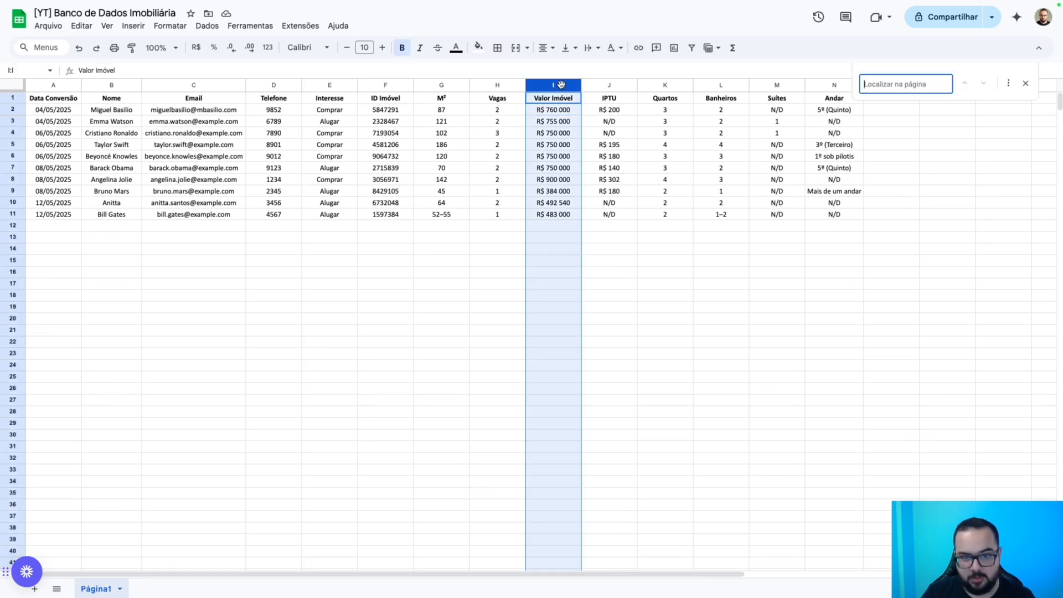
click(1008, 82)
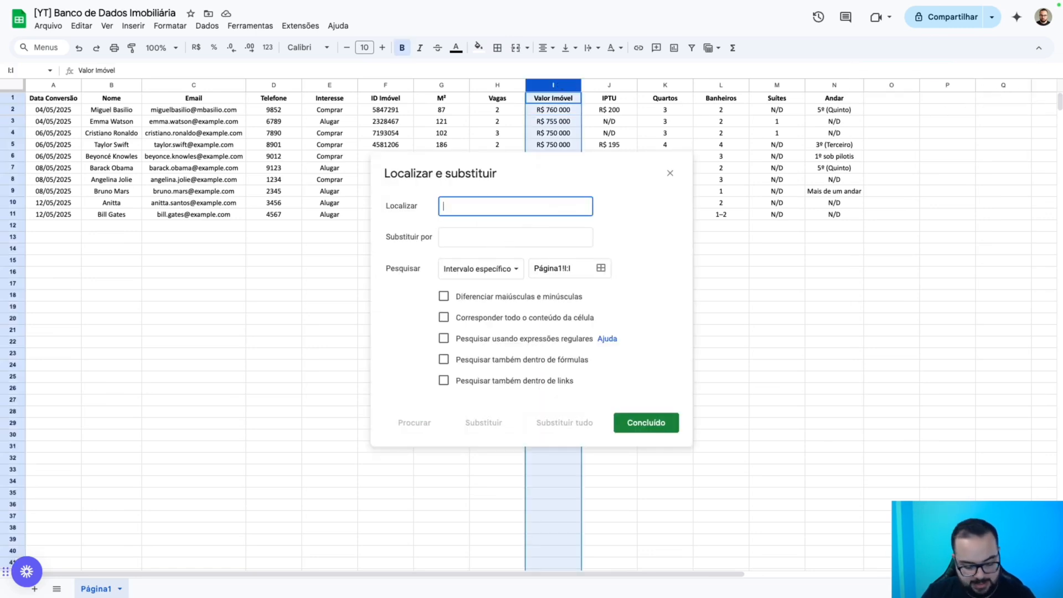
text(R$)
click(549, 424)
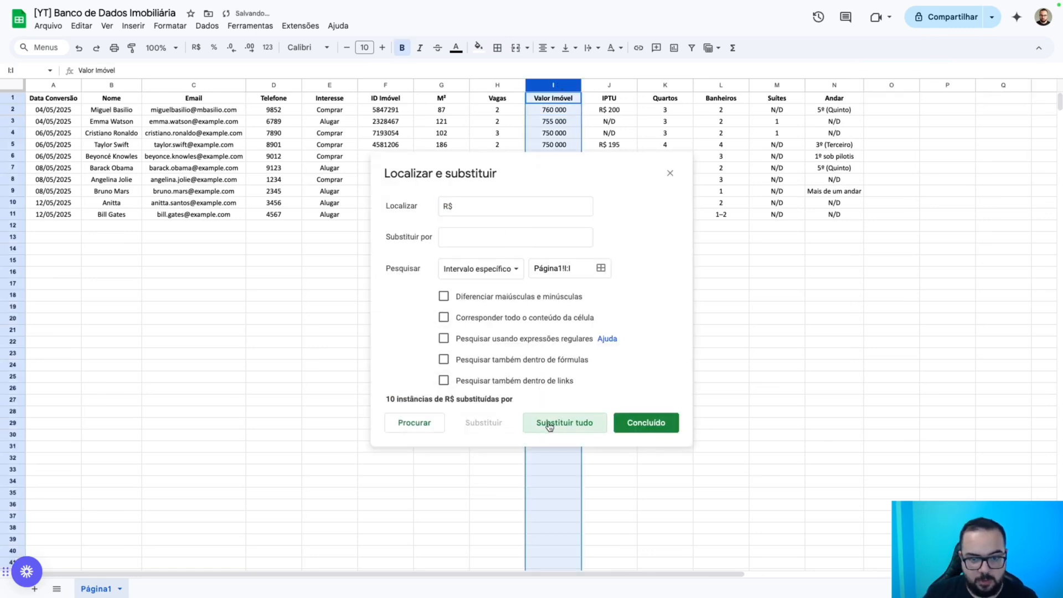
Remove all spaces from the column values, then return to the Make scenario.
double_click(479, 204)
click(553, 427)
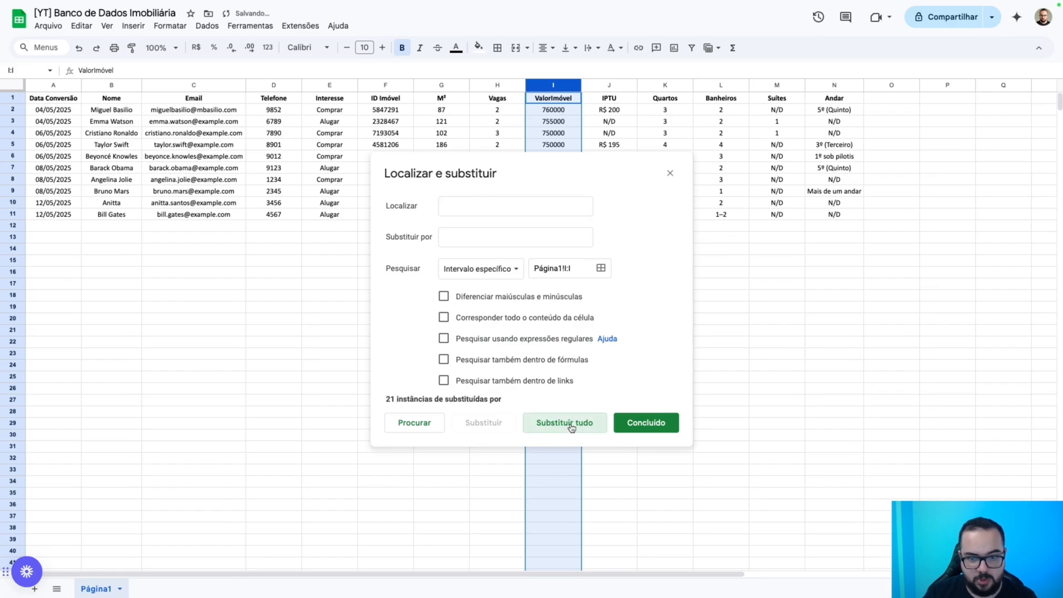
click(631, 420)
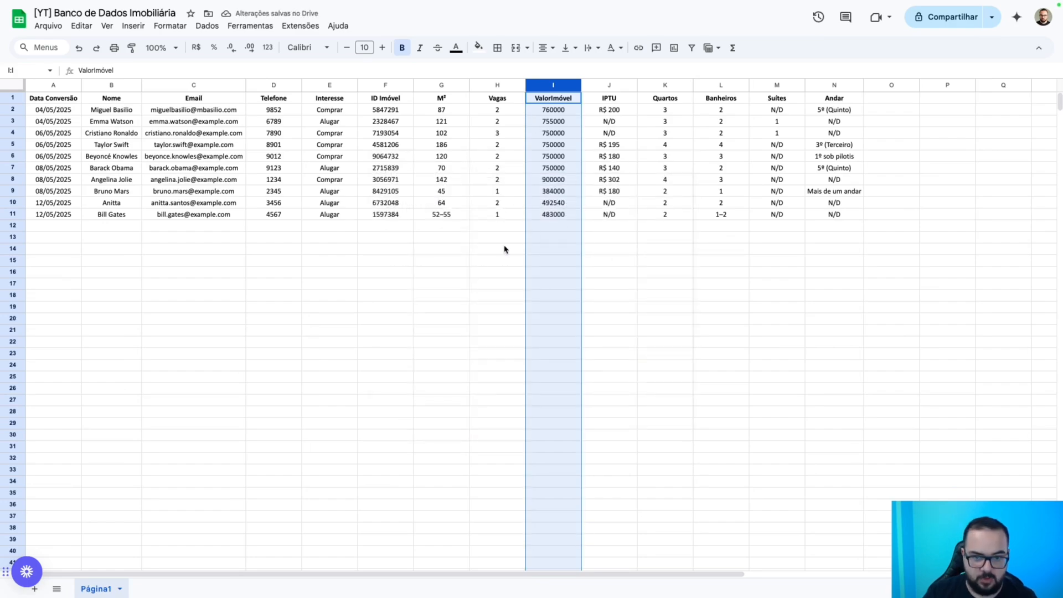
key(ctrl+Right)
key(ctrl+Left)
key(ctrl+Left)
key(ctrl+Left)
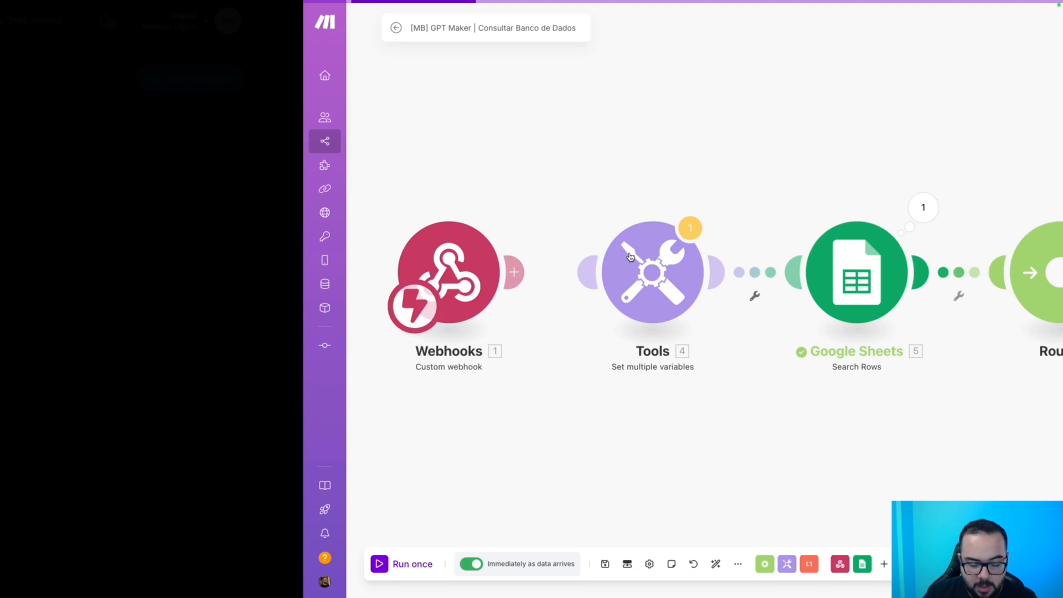
Save 'Valor do Imóvel' as a Número field, close the field list, and open Agentes.
click(541, 277)
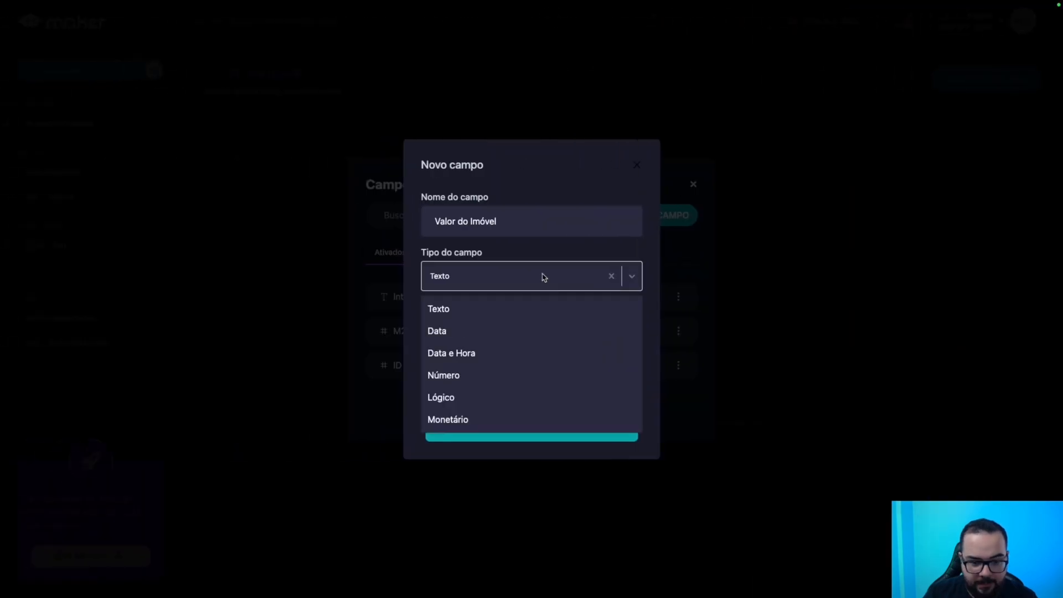
click(458, 380)
click(537, 436)
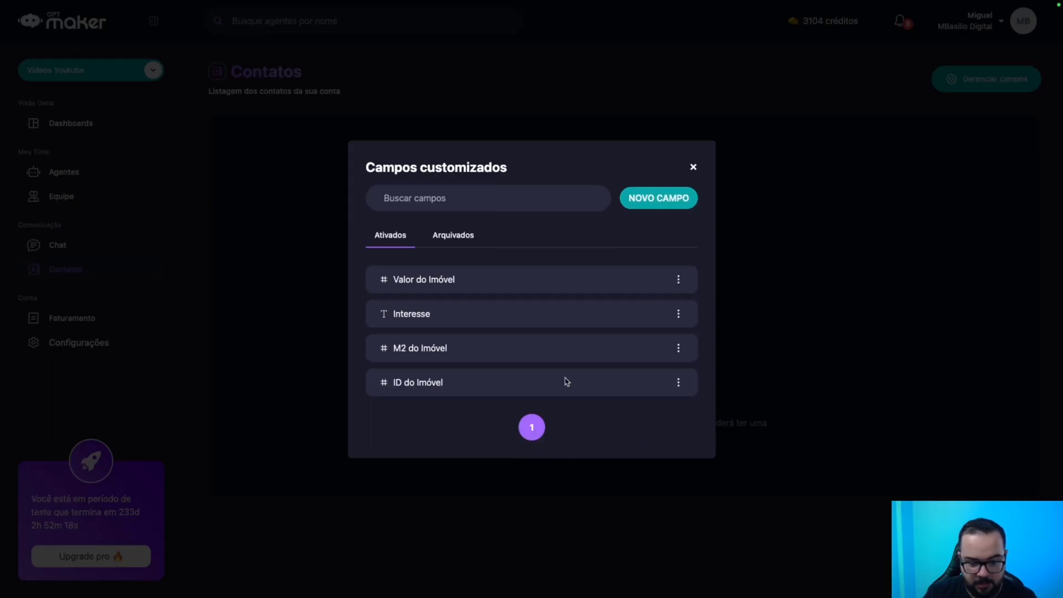
click(693, 168)
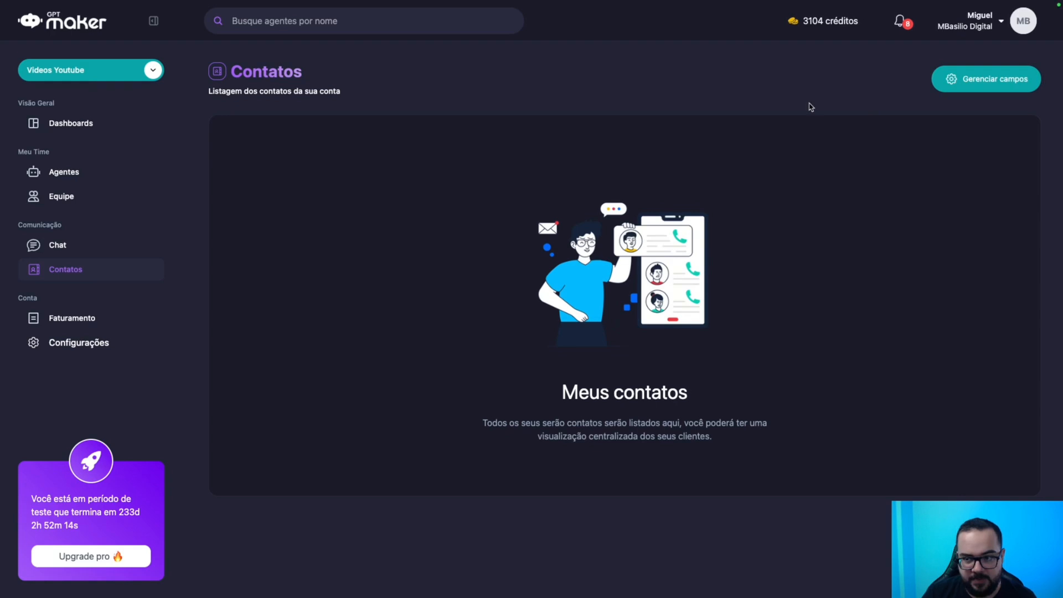
click(75, 177)
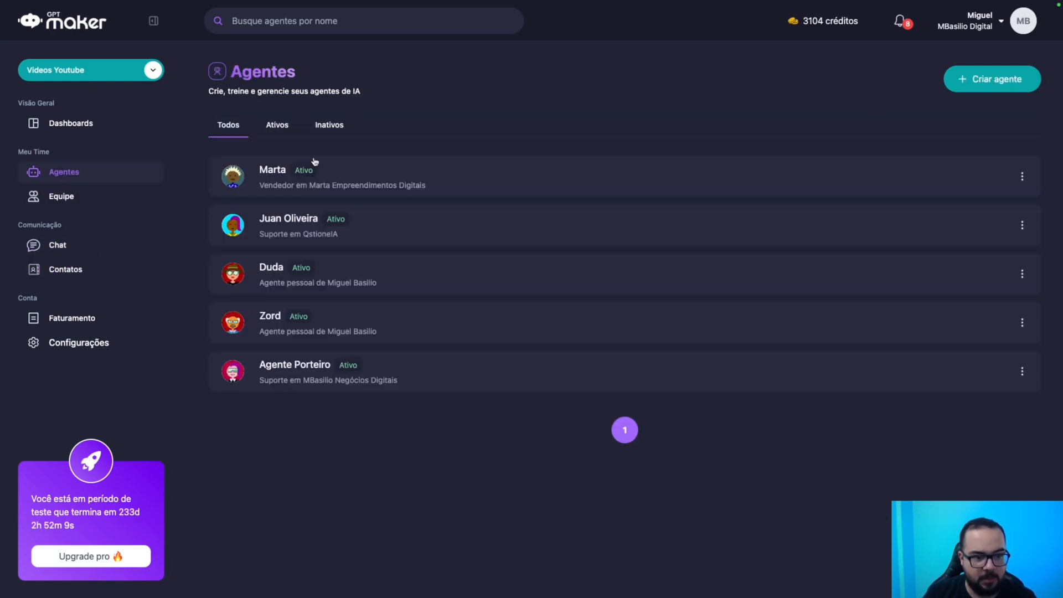
Edit the support agent's Consultar Banco de Leads intention and advance to output data.
click(310, 230)
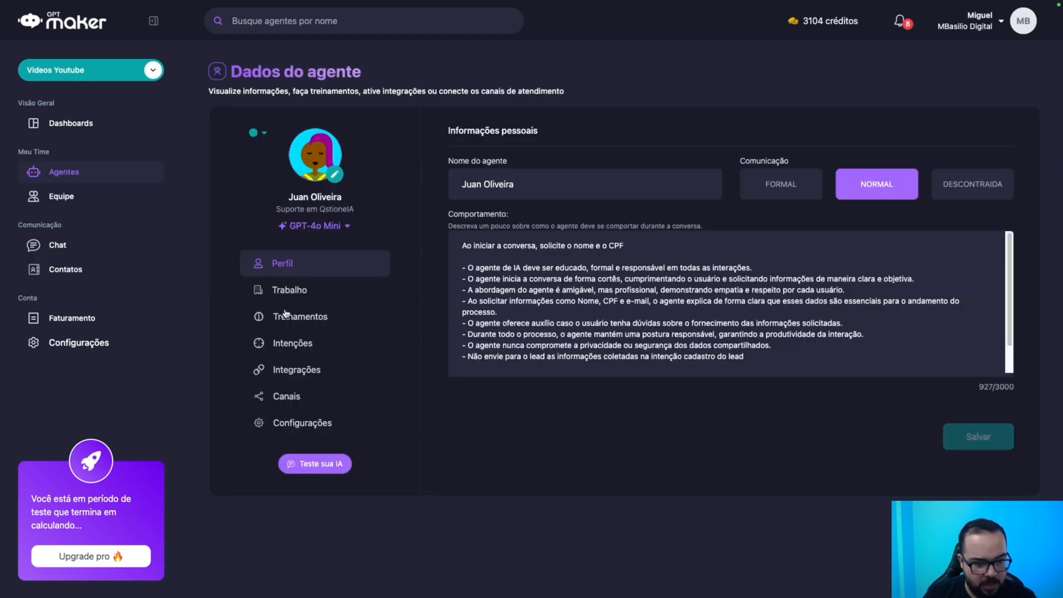
click(288, 354)
click(994, 198)
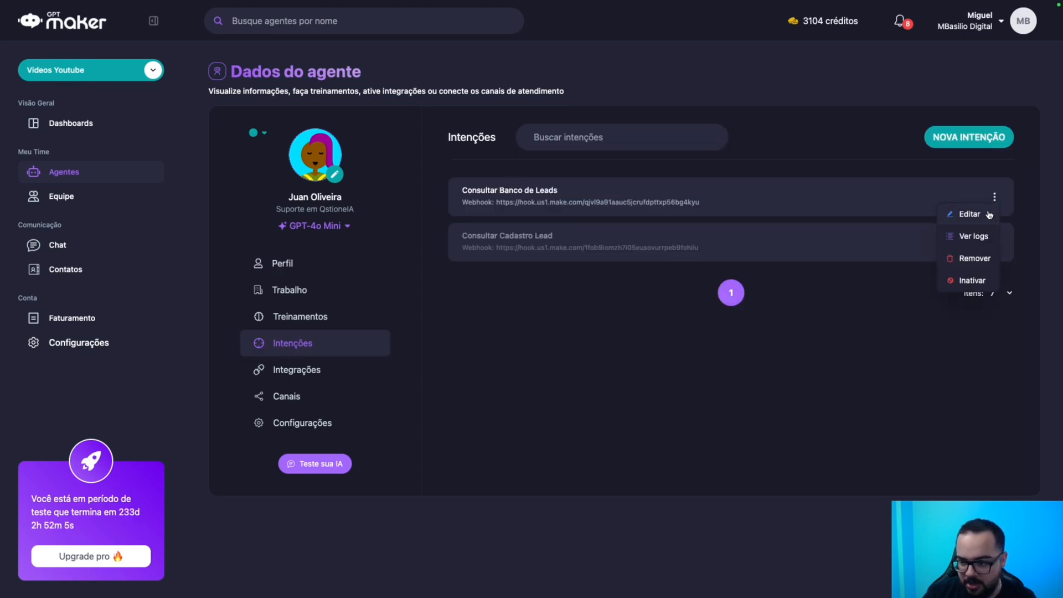
click(989, 215)
click(967, 422)
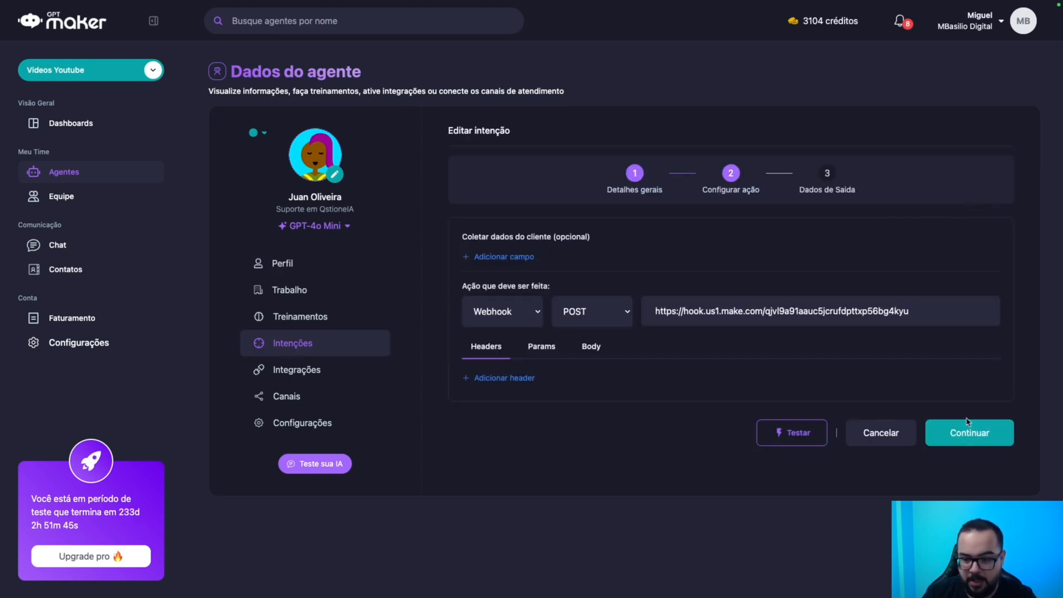
click(966, 434)
Set the first output row to save into the Interesse contact field.
click(549, 272)
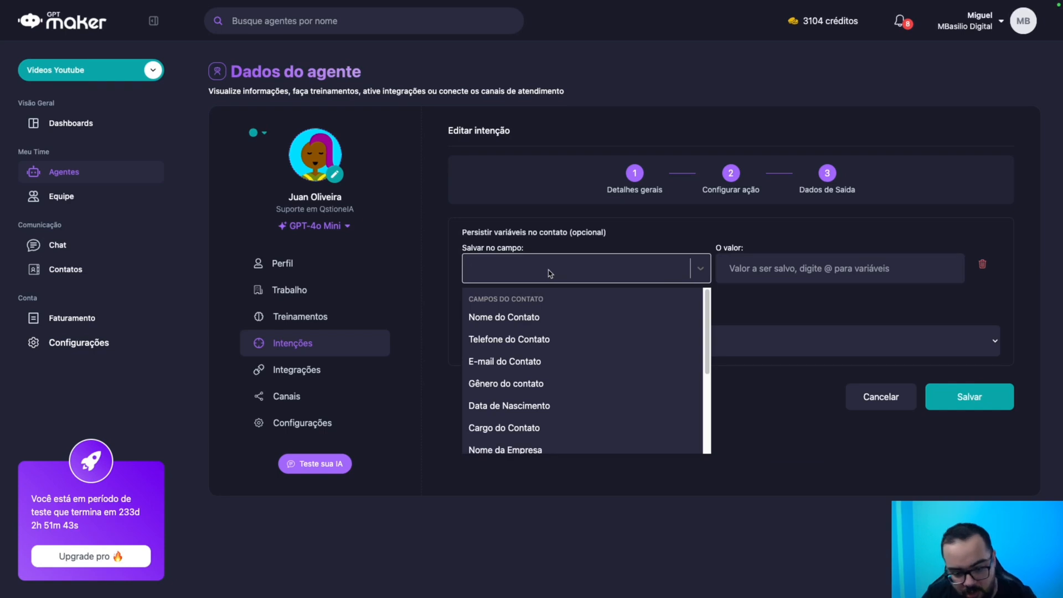
scroll(546, 332, down, 3)
click(514, 394)
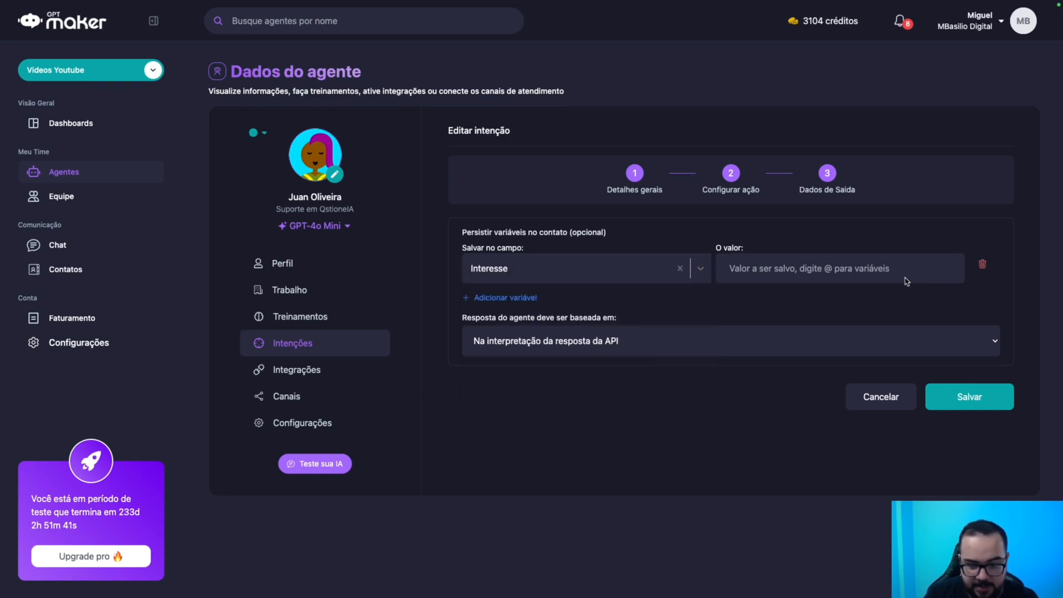
click(837, 267)
text(@)
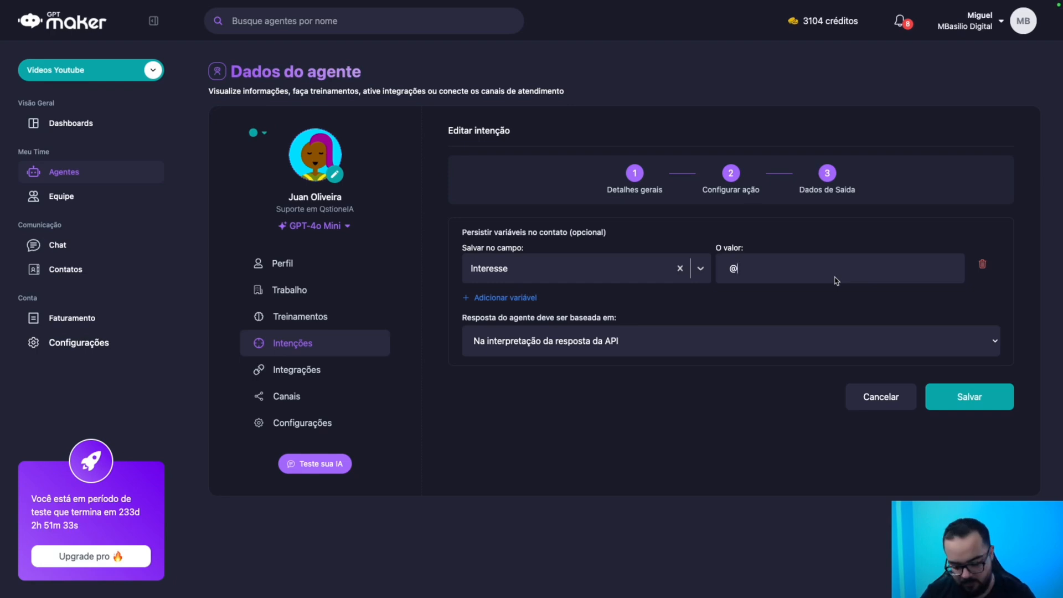
key(BackSpace)
Add output rows saving to ID do Imóvel, M2 do Imóvel and Valor do Imóvel.
click(523, 298)
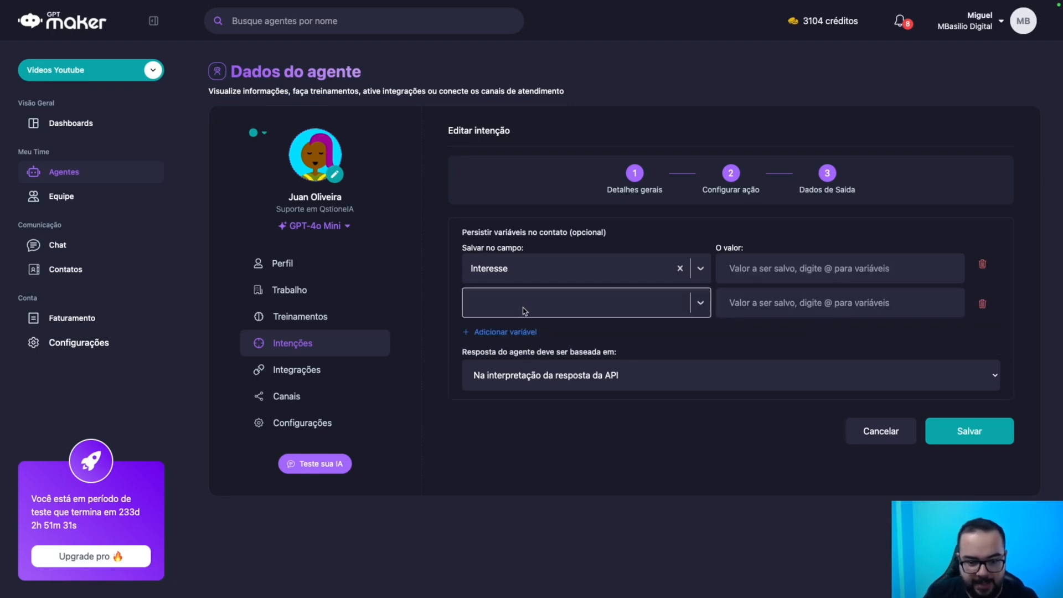
scroll(575, 400, down, 3)
click(494, 473)
click(516, 328)
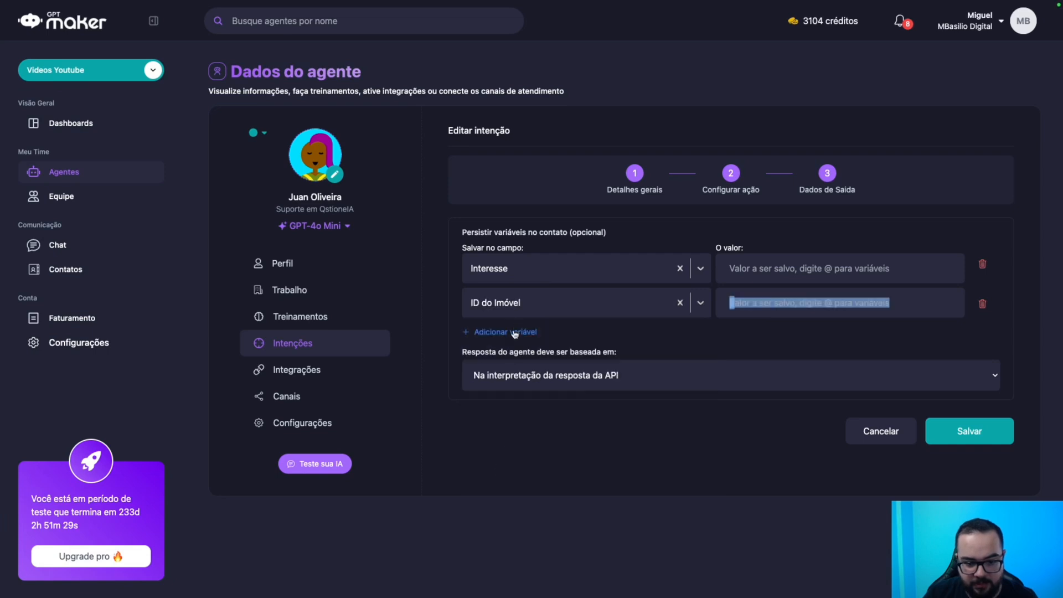
click(575, 340)
scroll(554, 443, down, 3)
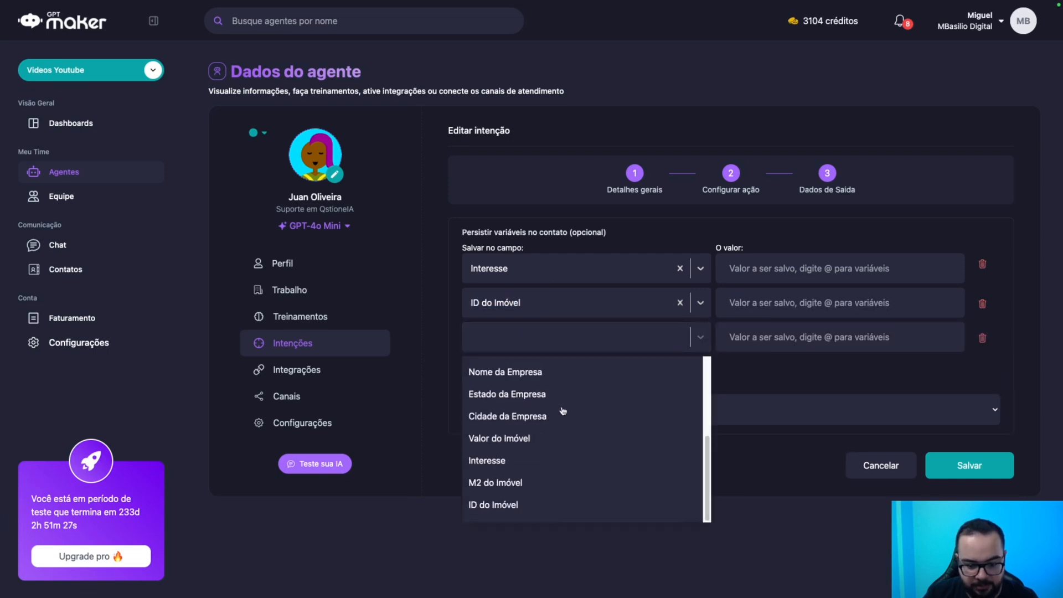
click(507, 480)
click(505, 366)
click(558, 379)
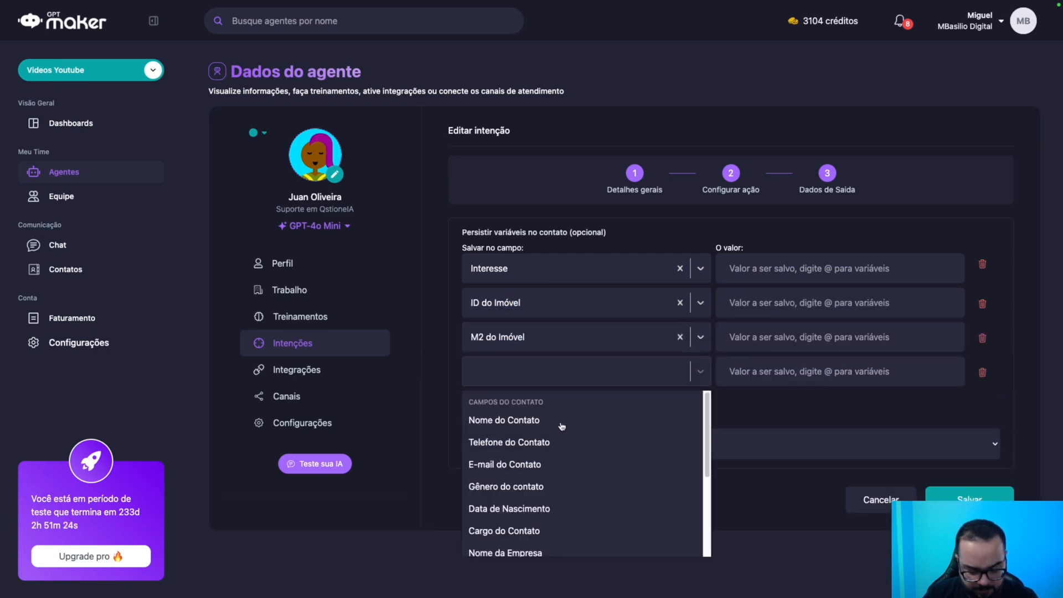
scroll(545, 484, down, 5)
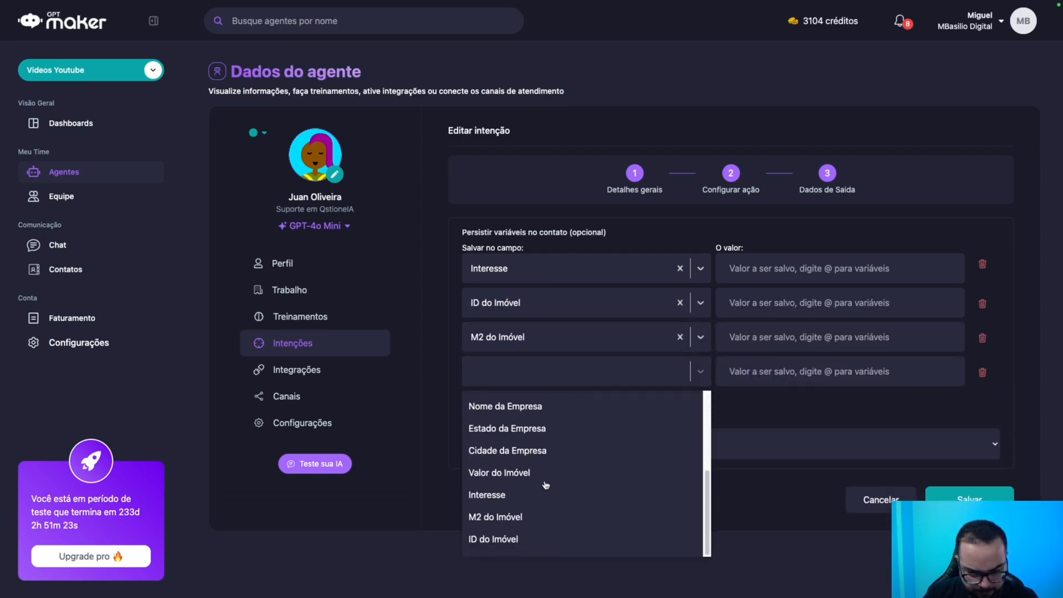
click(505, 472)
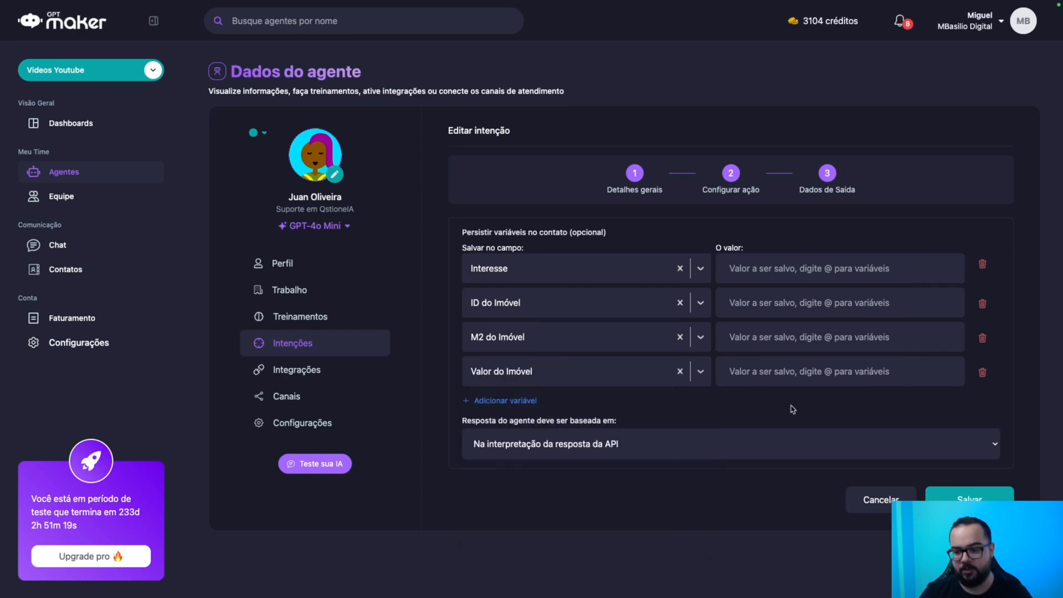
Save the intention, reopen it, and start a test run.
click(960, 494)
click(994, 196)
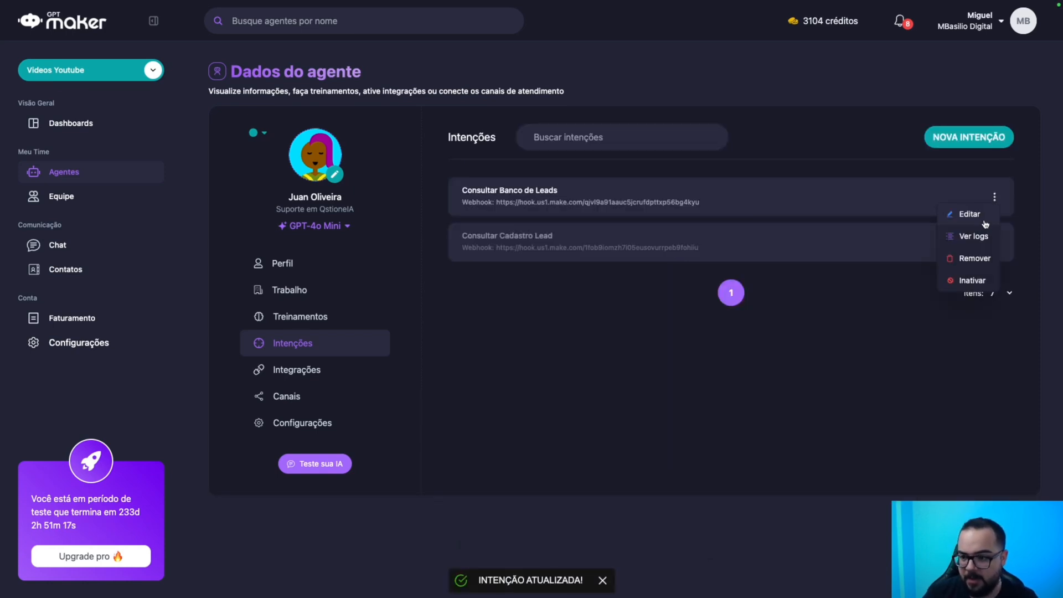
click(970, 214)
click(990, 419)
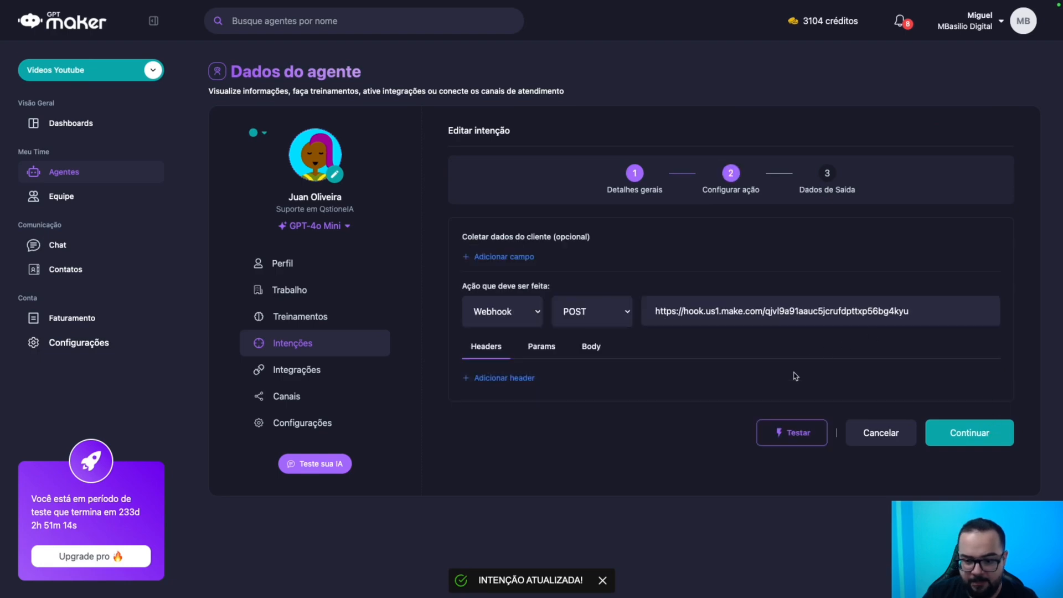
click(803, 436)
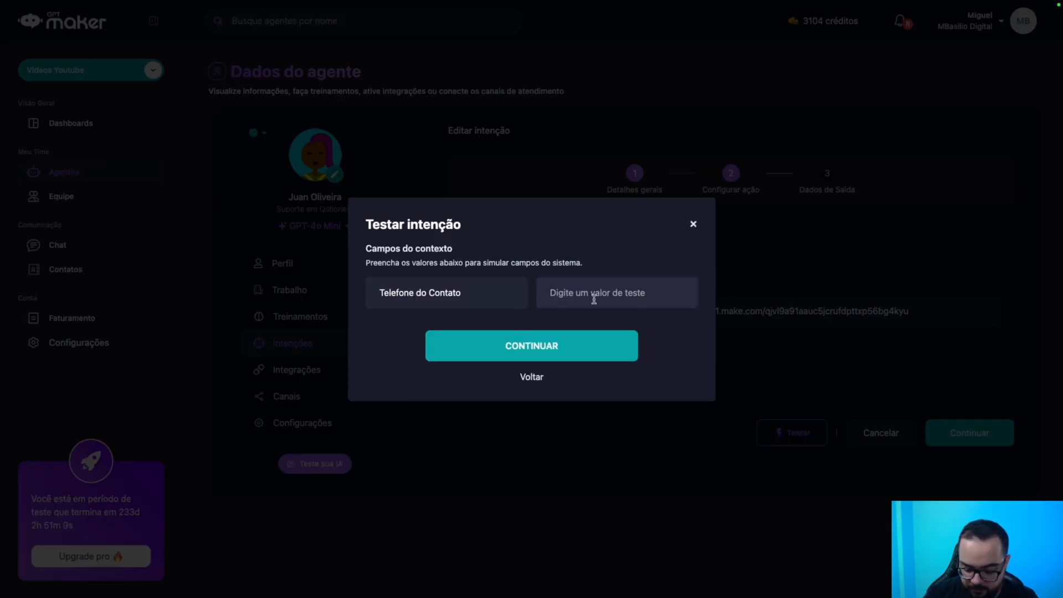
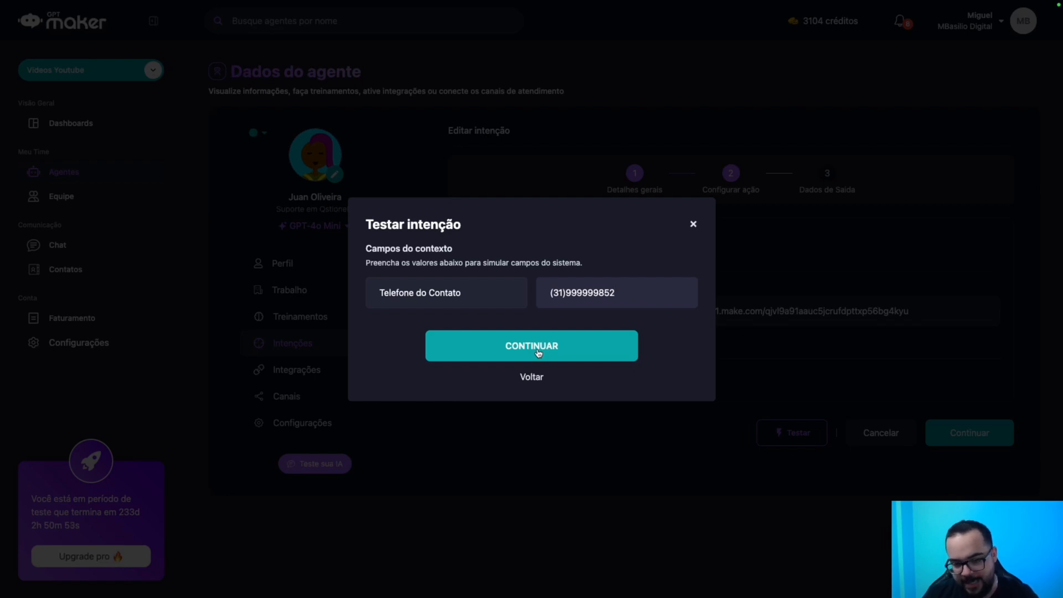
Advance the intent test and send the request, getting status 200 Accepted.
click(537, 347)
click(535, 362)
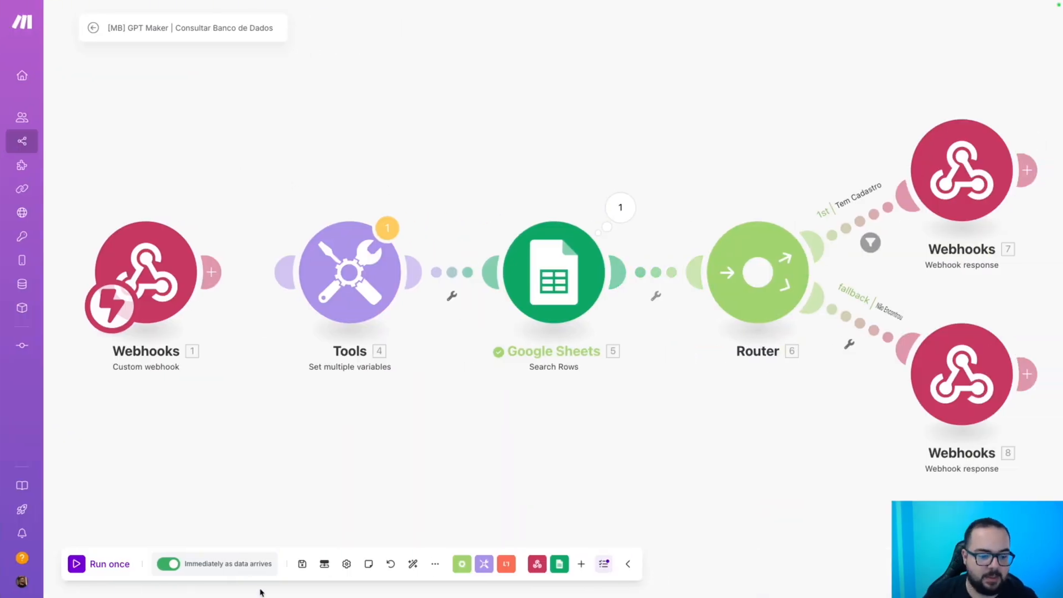
Save the Make scenario and open the details of the latest successful run.
click(303, 564)
click(92, 28)
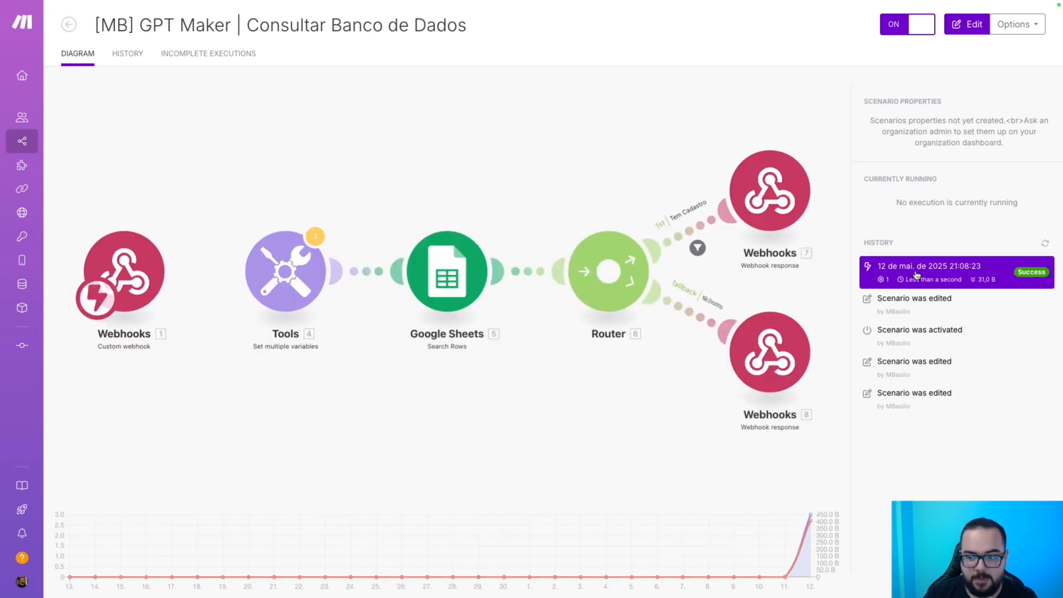
click(916, 275)
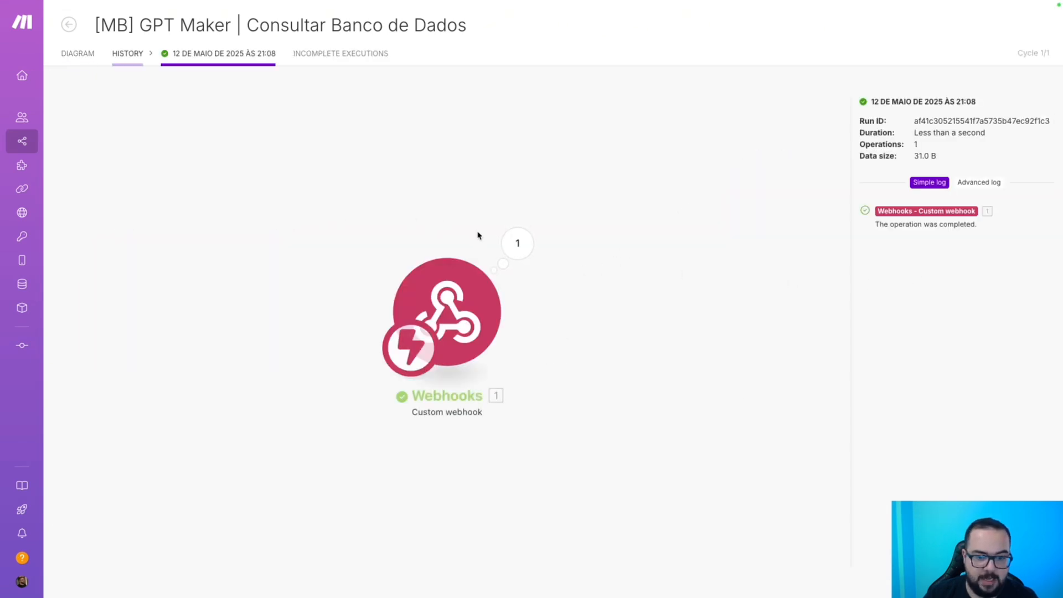
Check the telefone value the webhook received, then return to the scenario diagram.
click(516, 243)
drag(668, 270, 620, 276)
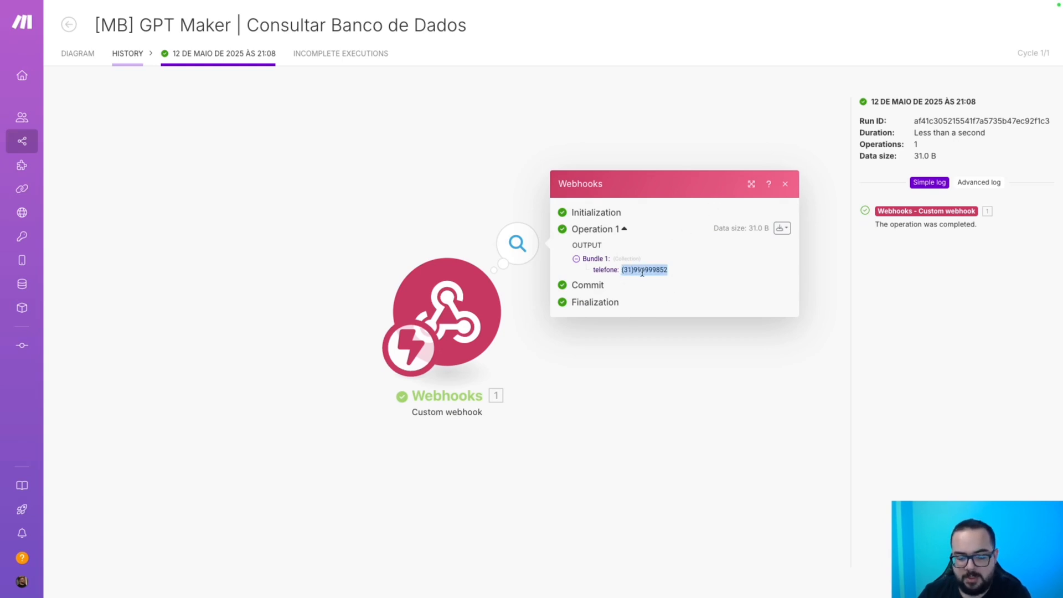
click(668, 272)
drag(655, 271, 671, 273)
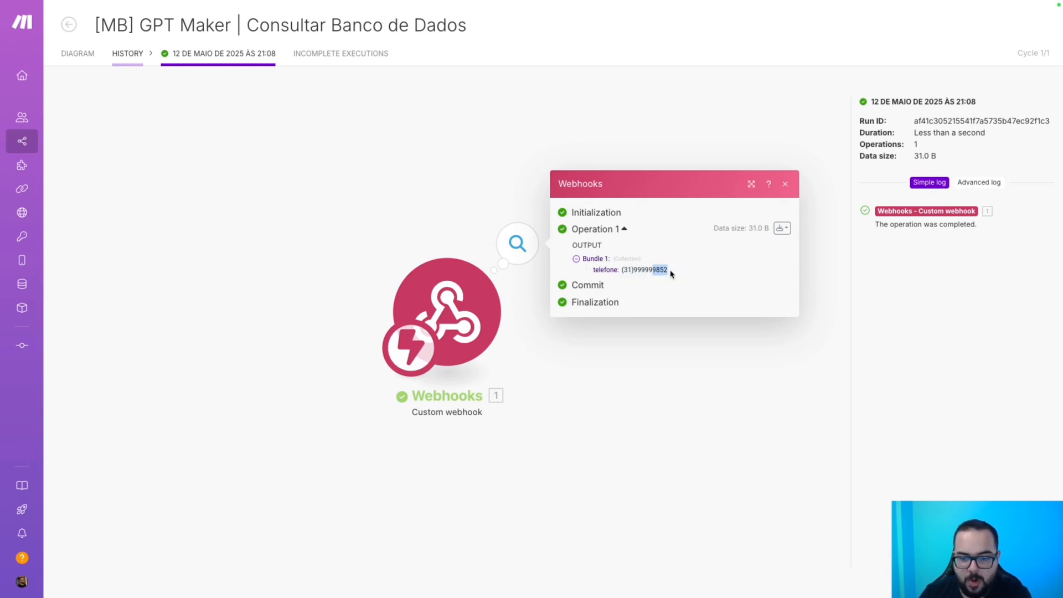
click(786, 188)
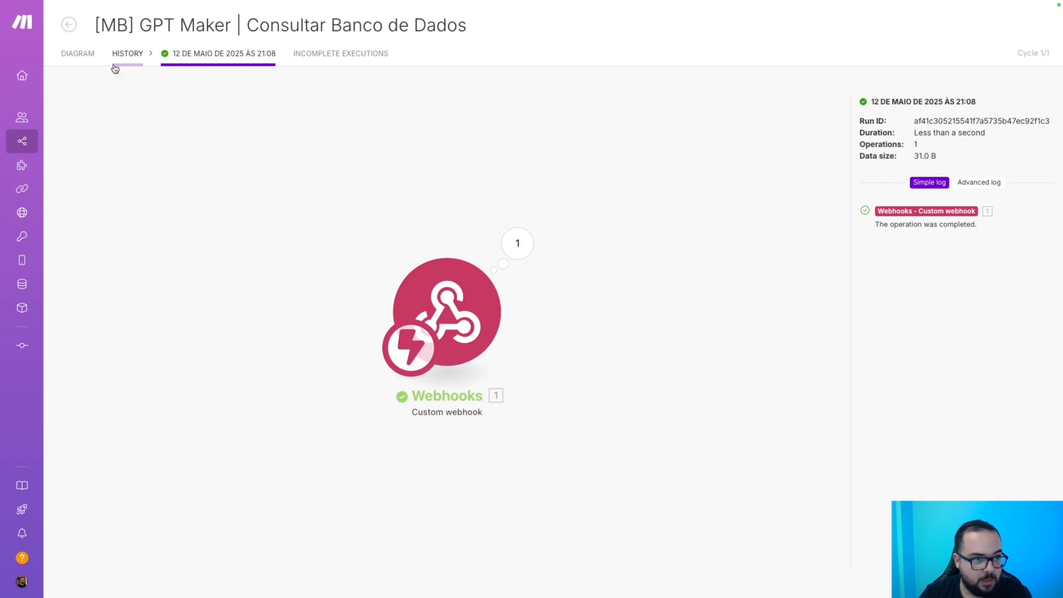
click(68, 24)
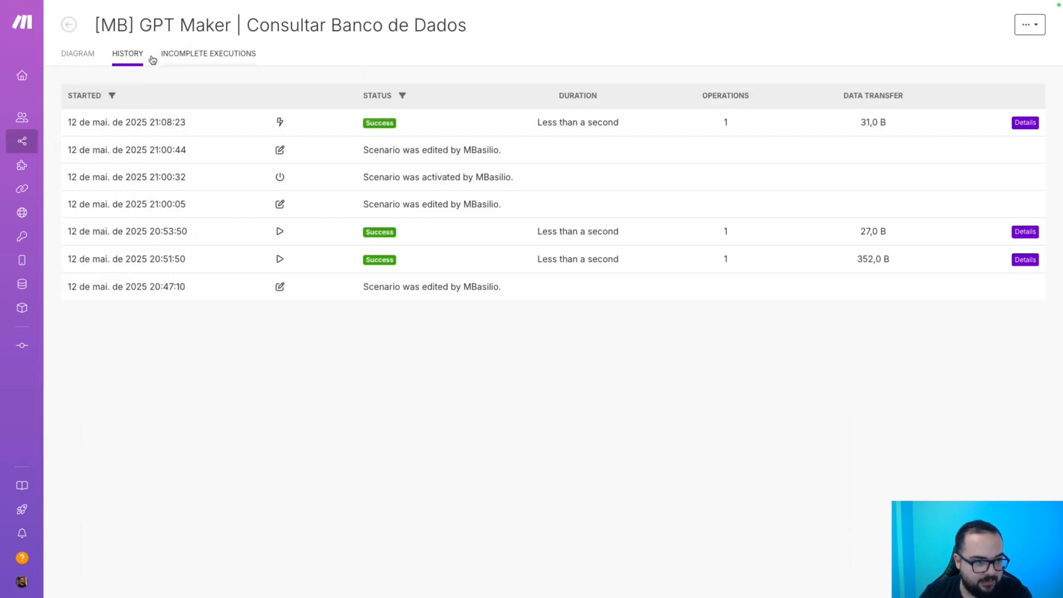
click(78, 53)
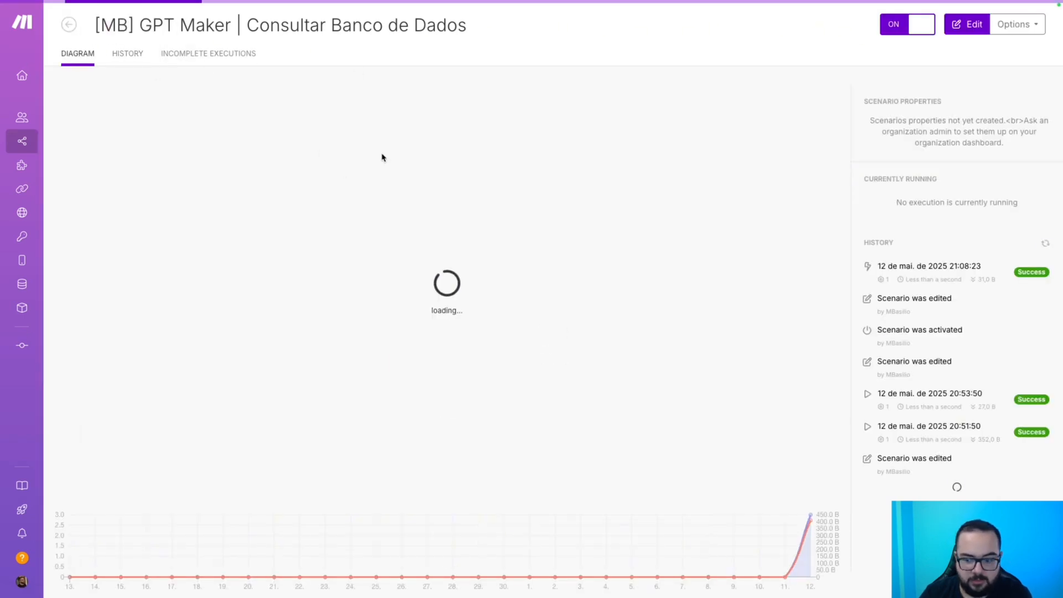
Delete the hard-coded 9852 from the Tools phone variable and save.
click(431, 381)
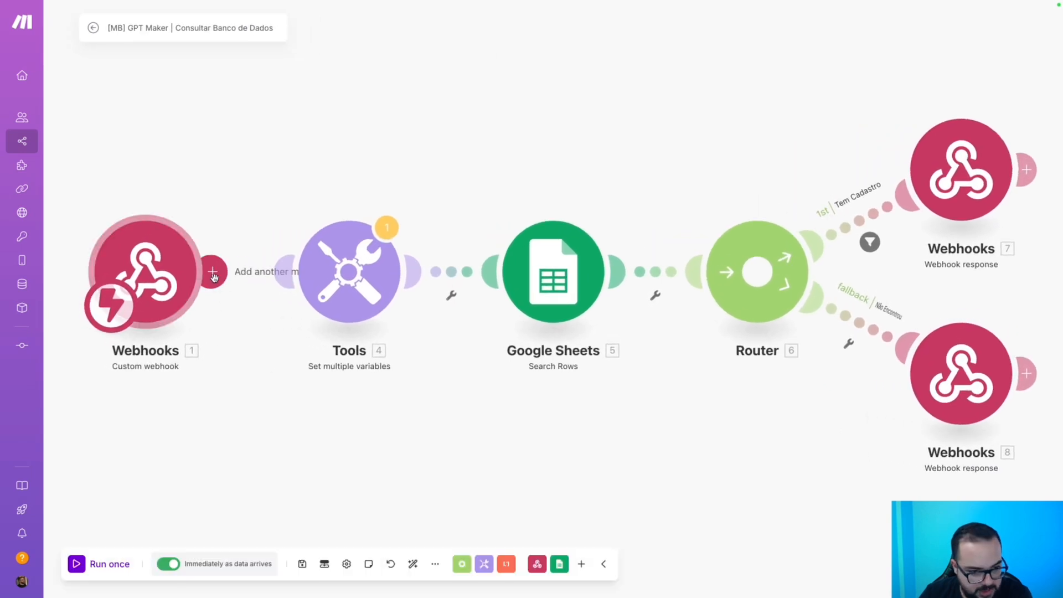
click(342, 260)
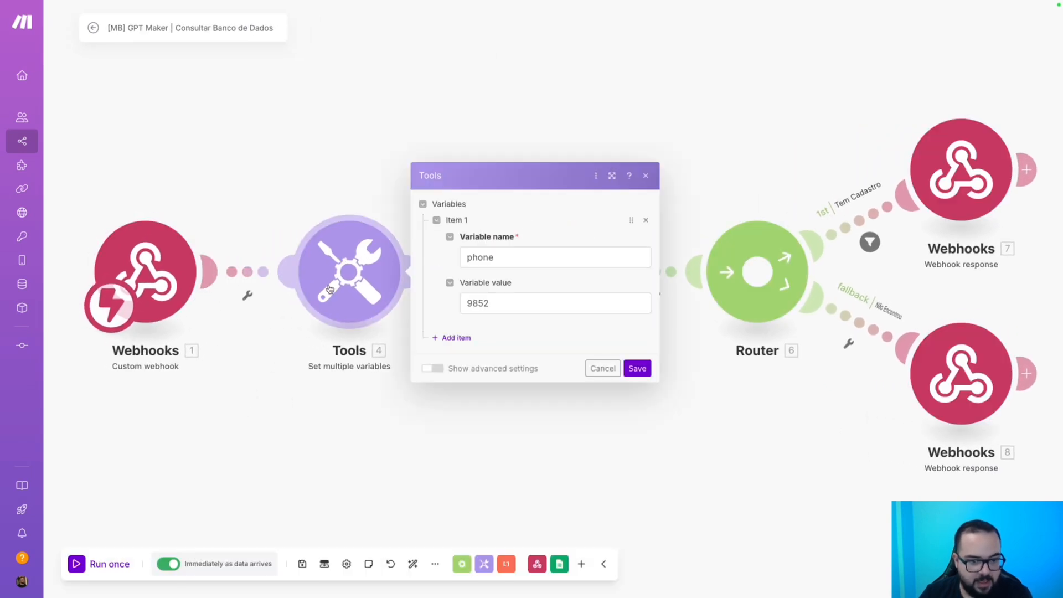
double_click(477, 303)
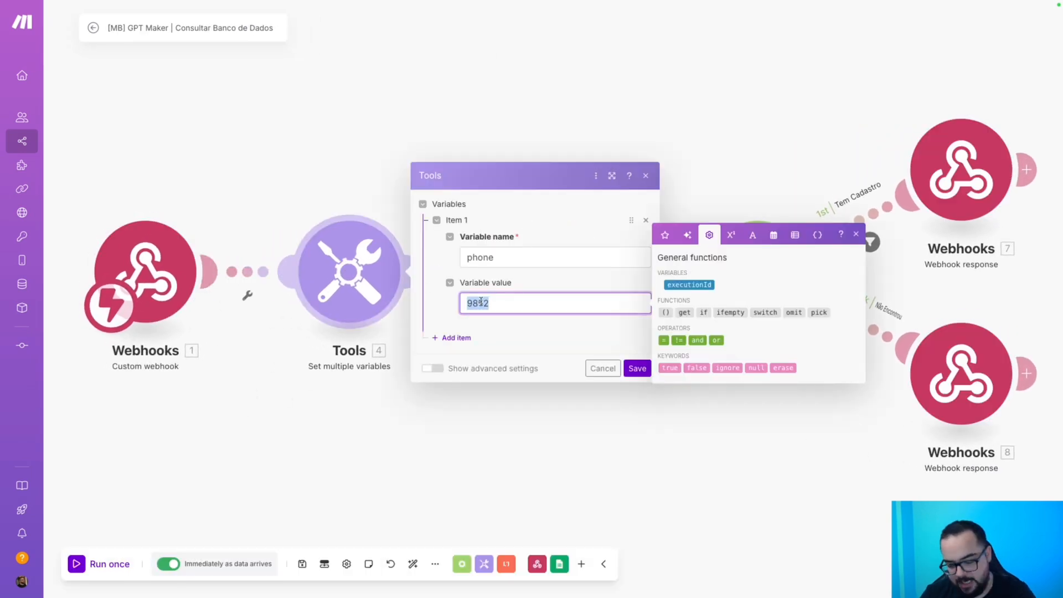
key(BackSpace)
click(669, 240)
click(638, 369)
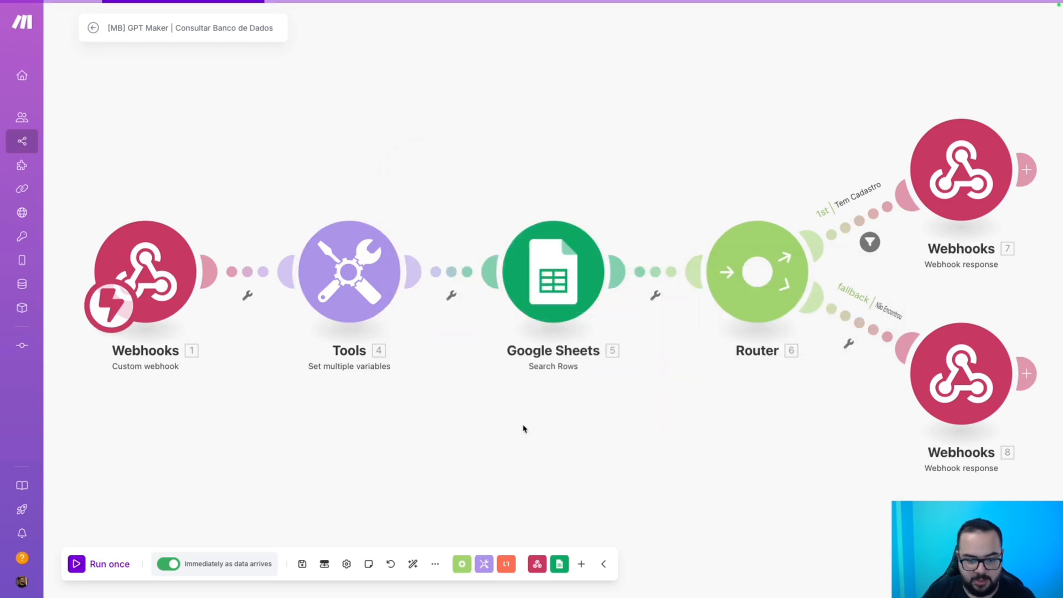
Recheck the Tools phone field's mapping options, then return to the scenario overview.
click(349, 266)
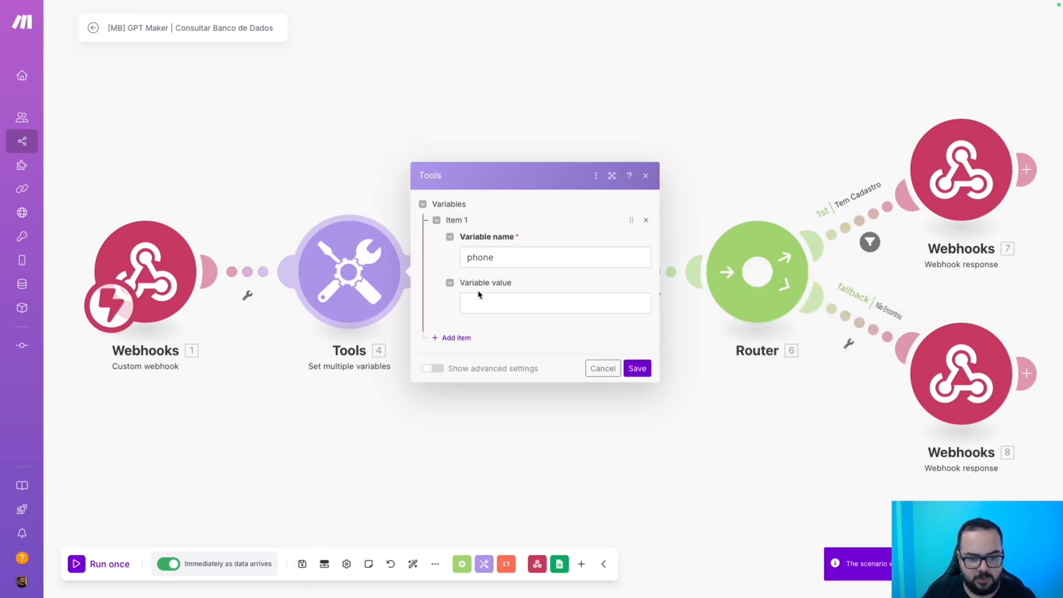
click(479, 302)
click(666, 234)
click(426, 433)
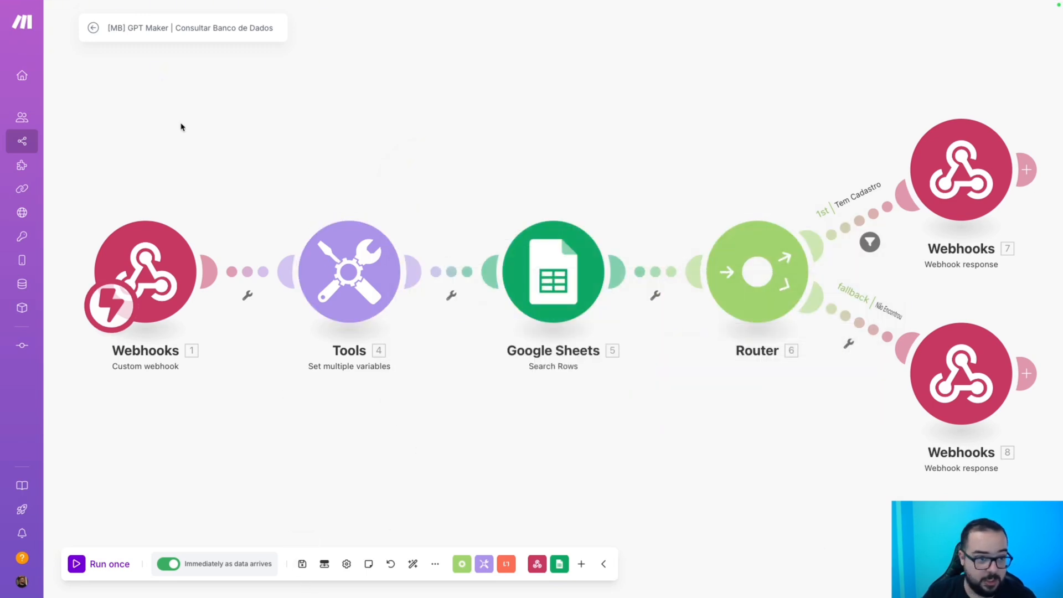
click(94, 28)
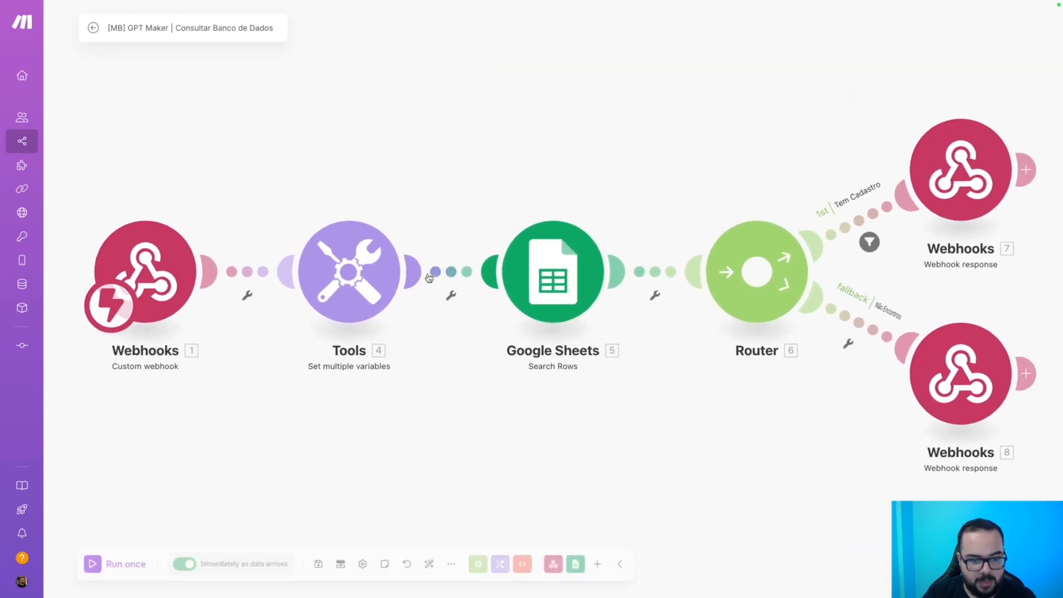
Unlink Tools from Google Sheets and run the scenario once to wait for data.
right_click(442, 275)
click(506, 305)
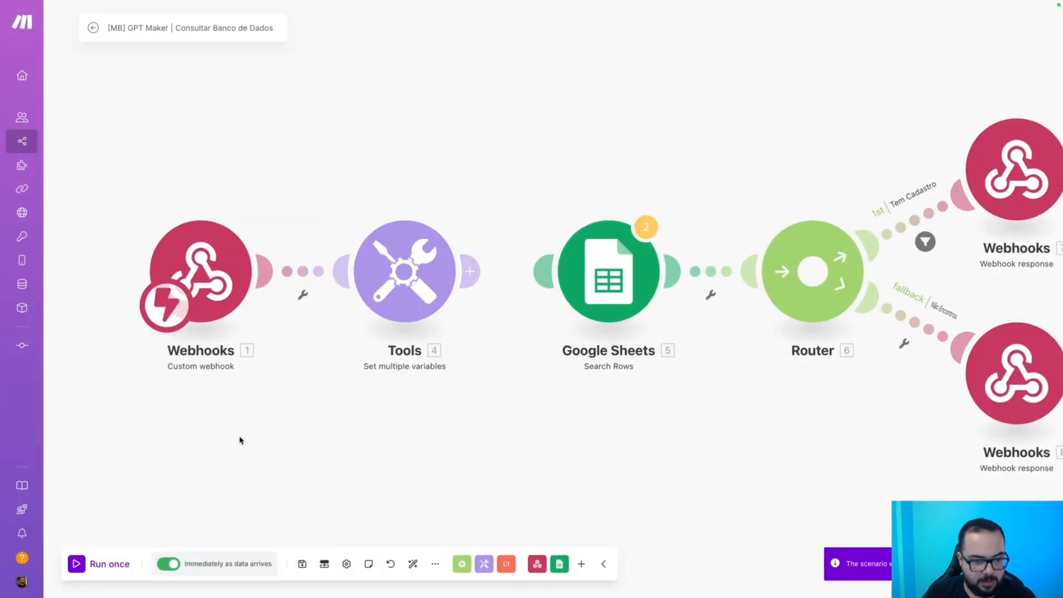
click(109, 565)
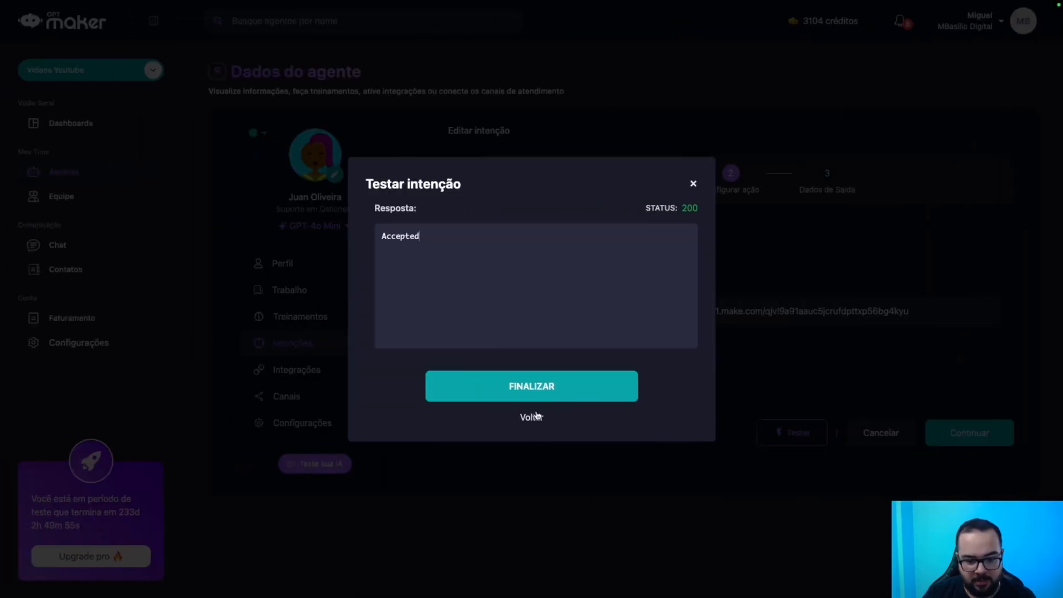
Rerun the GPT Maker intent test, sending the request again.
click(536, 415)
click(532, 404)
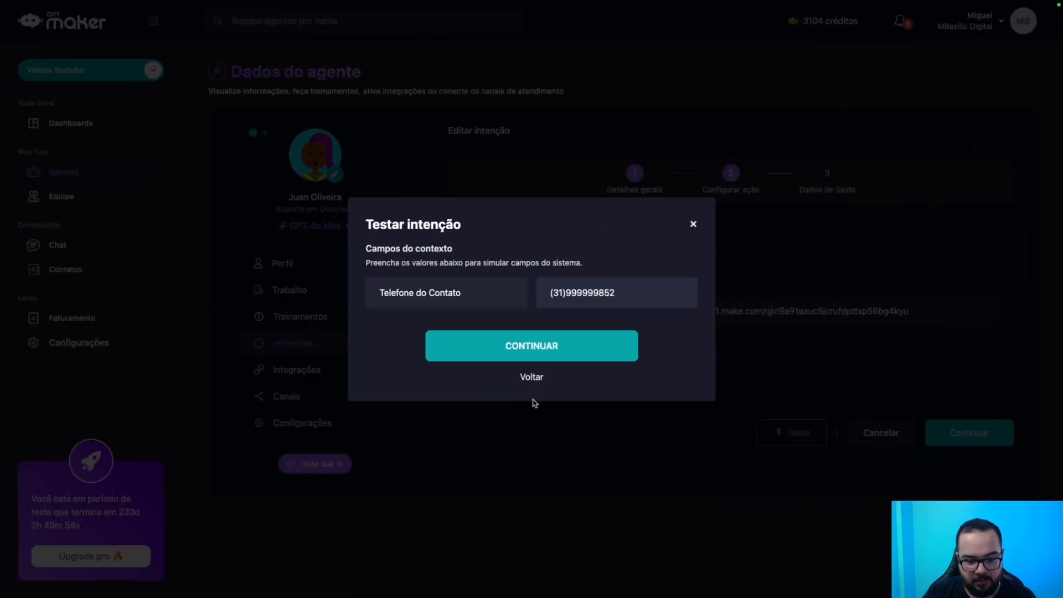
click(549, 345)
click(550, 375)
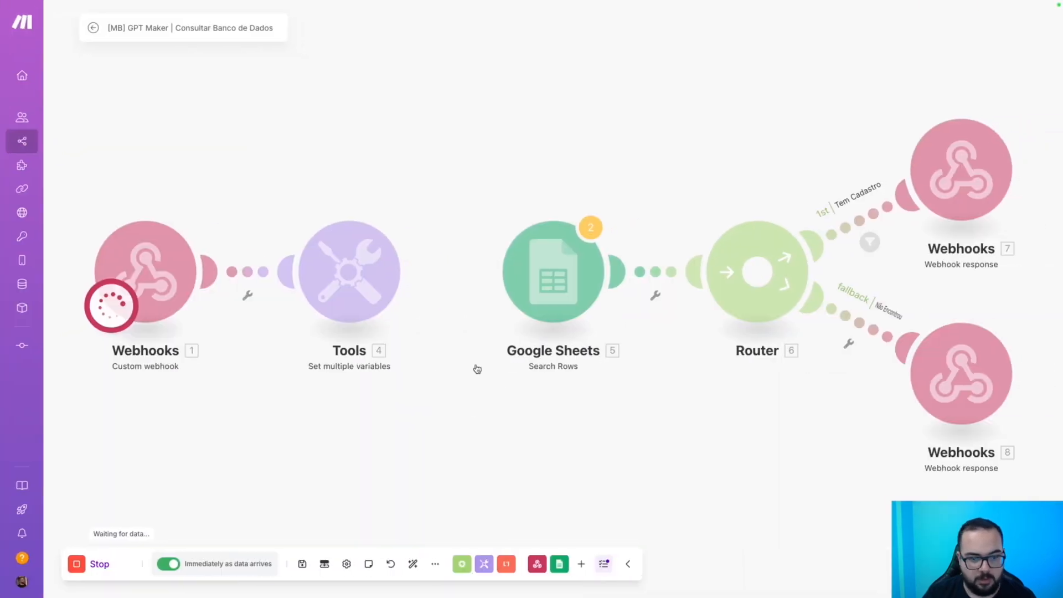
Review and save the Tools settings, then copy the phone digits from the webhook output.
click(416, 208)
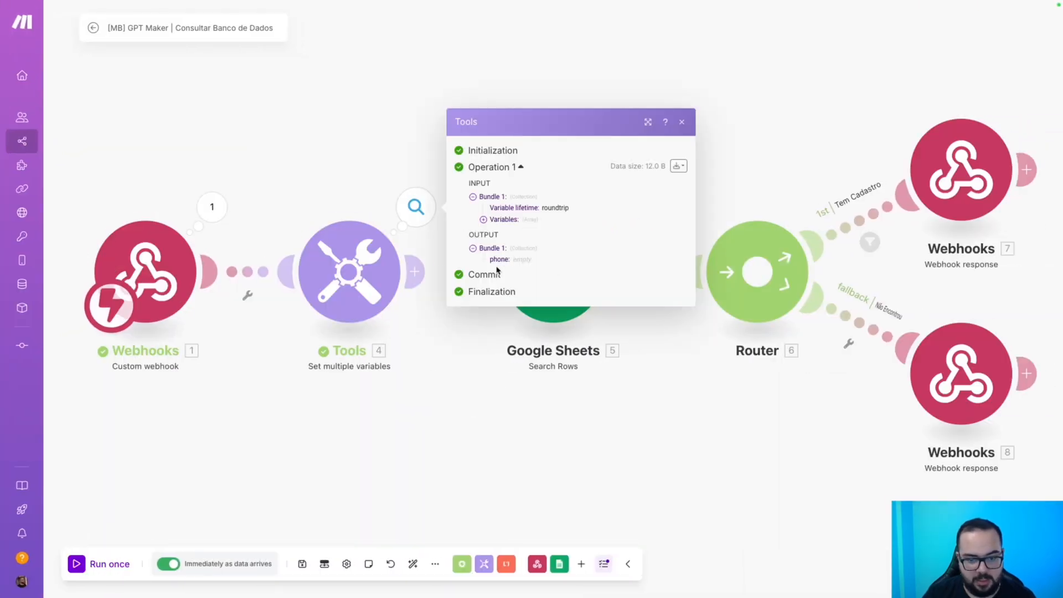
click(416, 271)
click(348, 272)
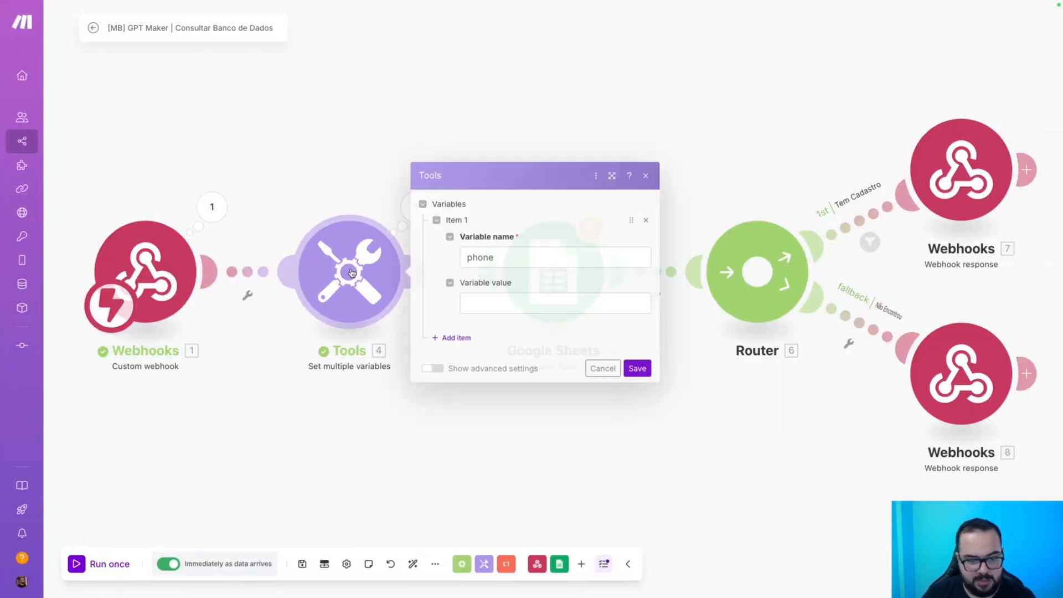
click(513, 302)
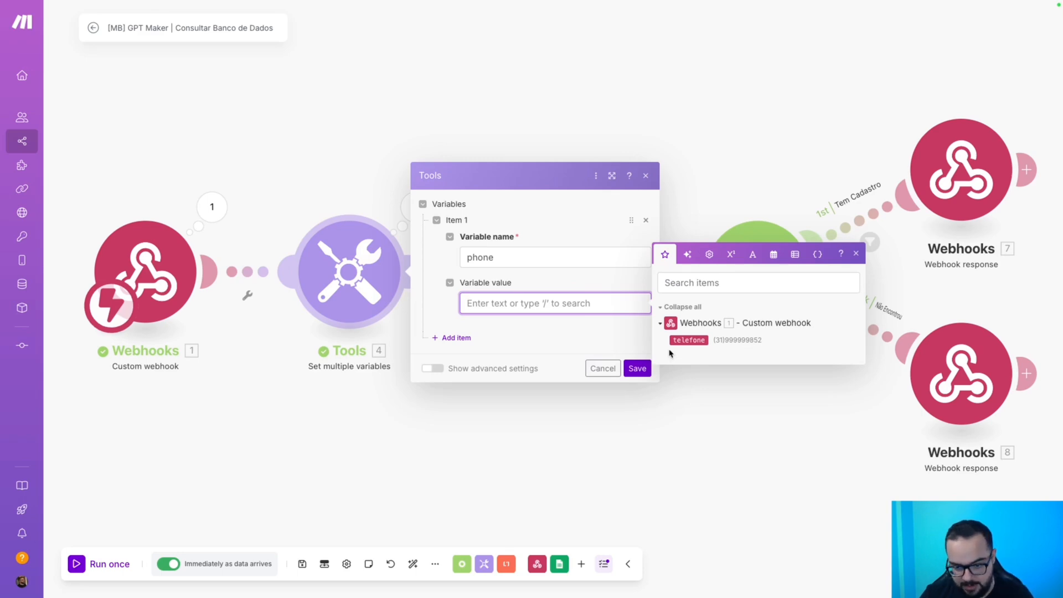
click(640, 369)
click(212, 206)
double_click(347, 233)
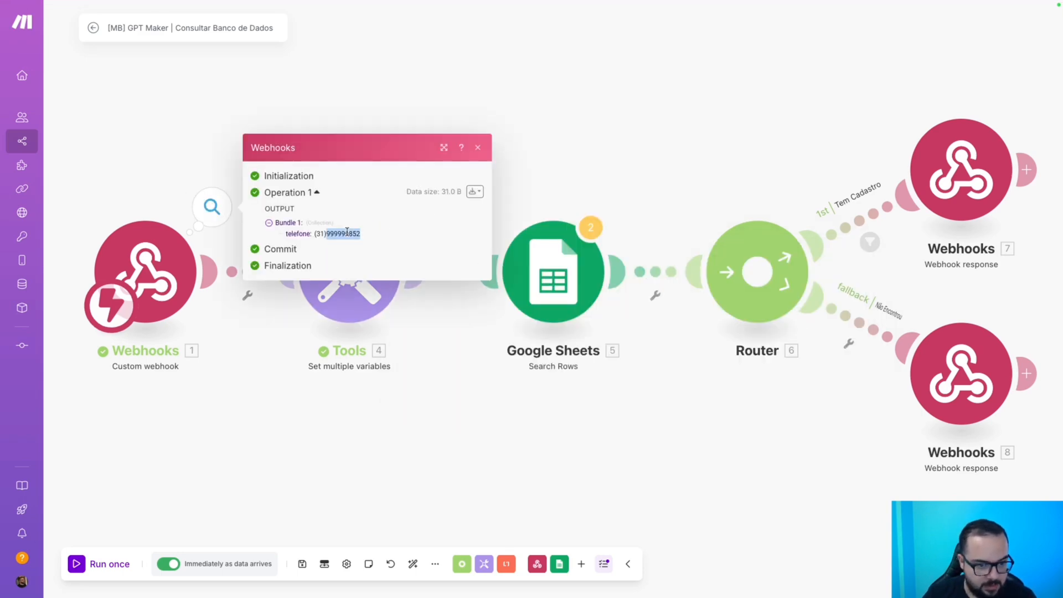
Run the Google Sheets module alone with the pasted phone, returning 10 rows from Página1.
right_click(528, 313)
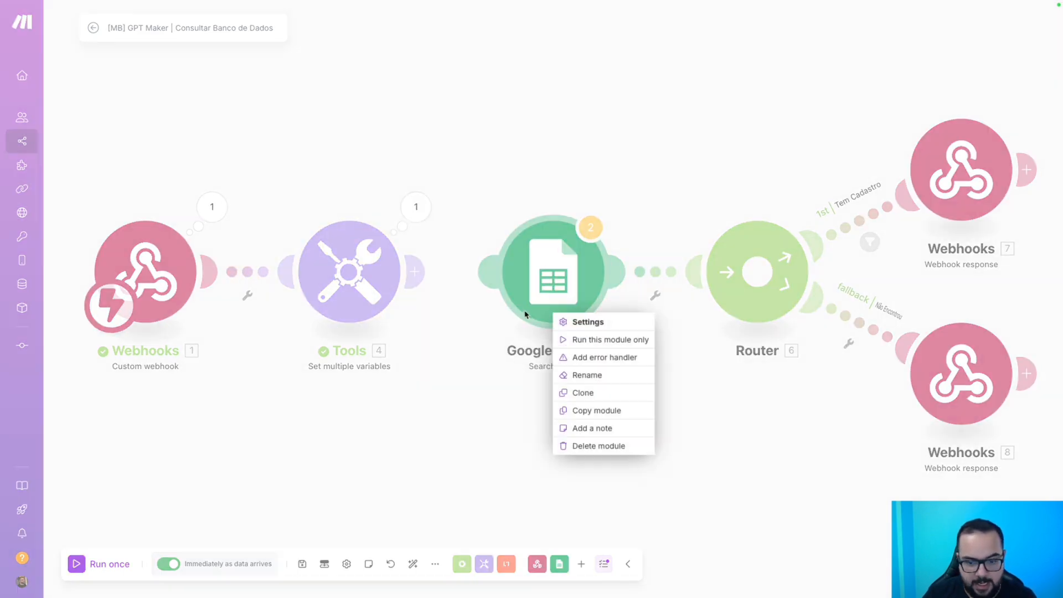
click(586, 341)
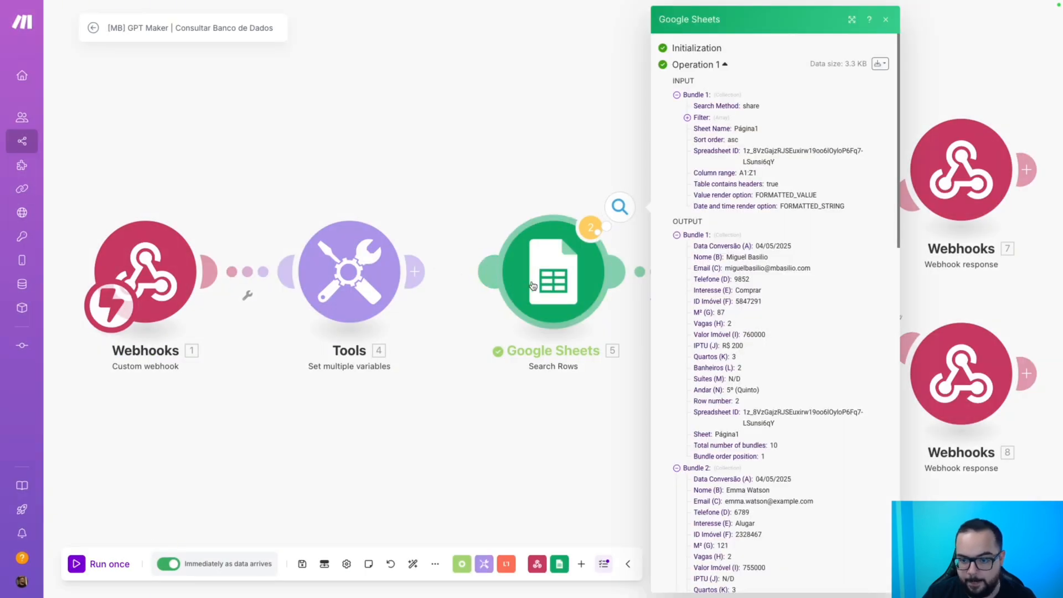
click(579, 299)
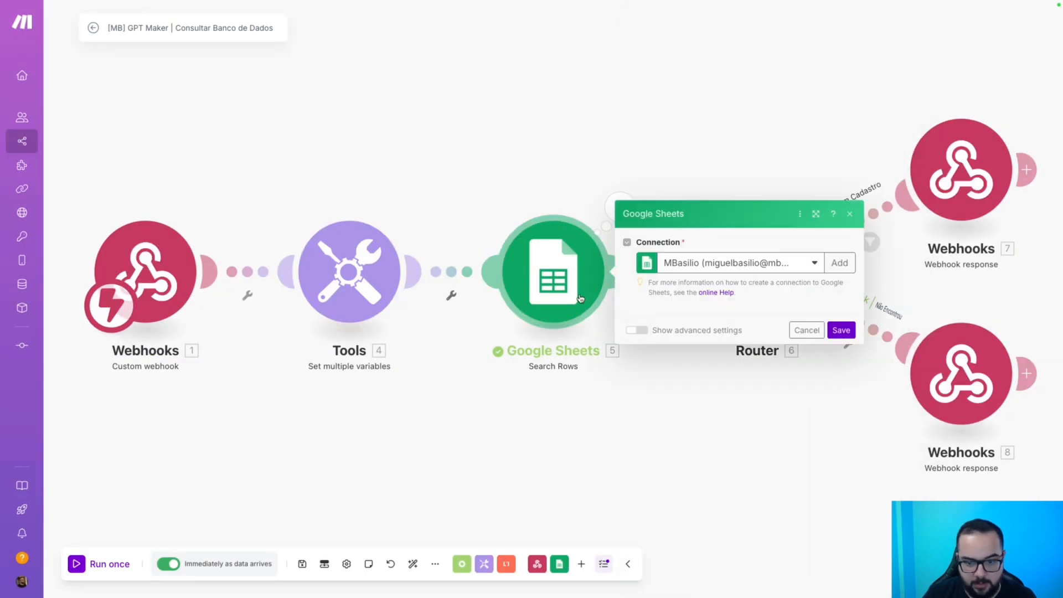
right_click(549, 281)
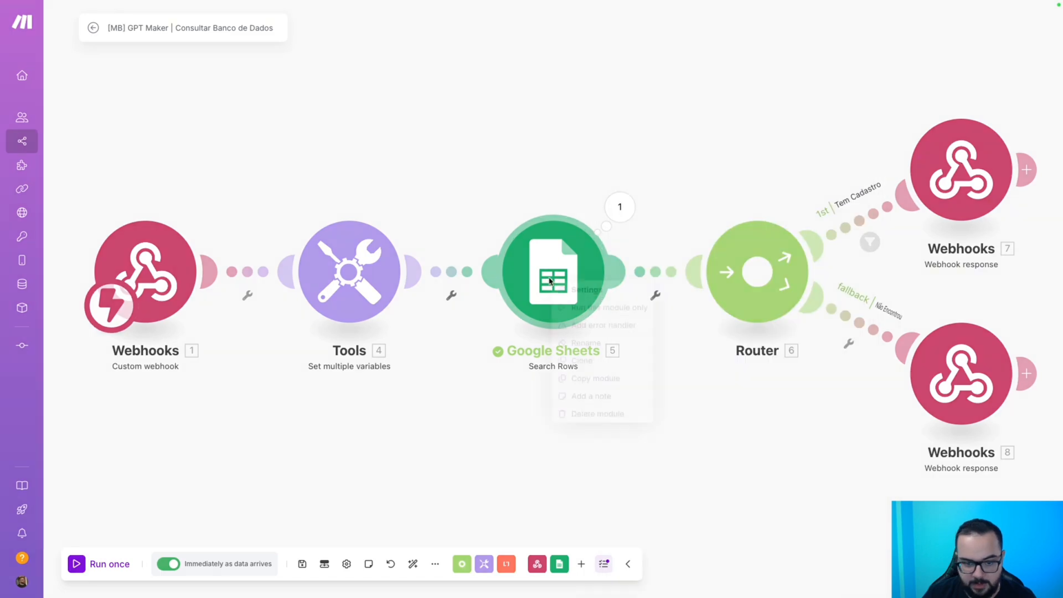
click(582, 309)
click(696, 360)
key(super+v)
click(839, 395)
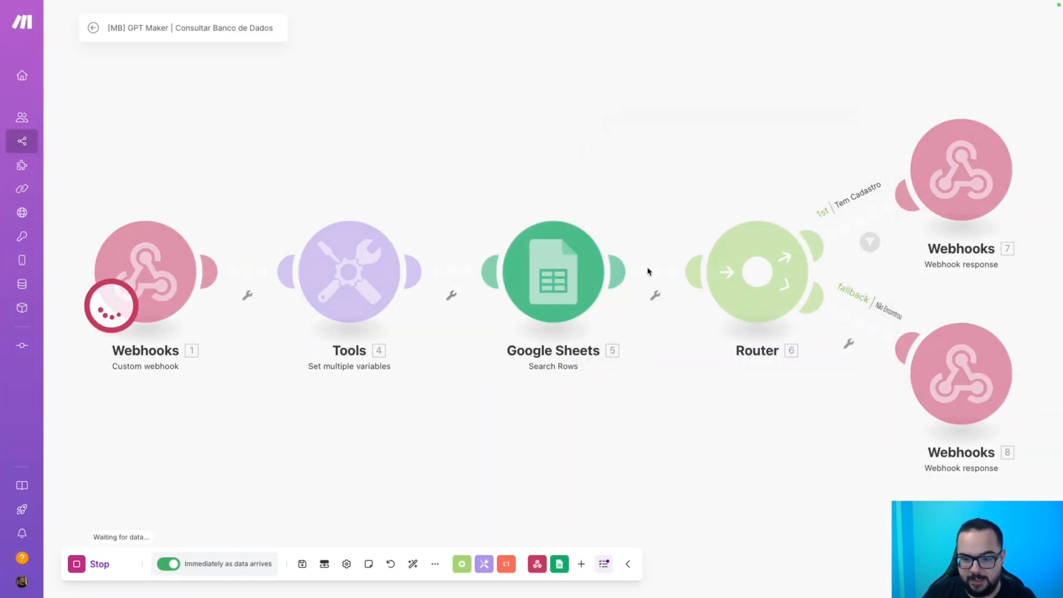
click(535, 413)
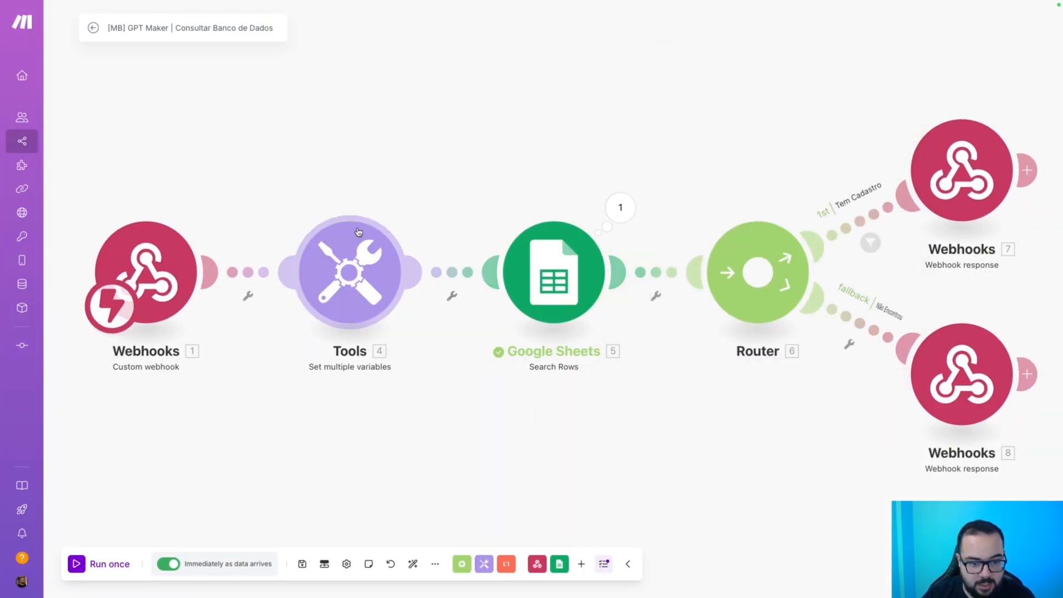
Set the Tools phone variable to substring(1.telefone; length(1.telefone)-5; 15), save, and run Tools alone.
click(337, 273)
click(485, 303)
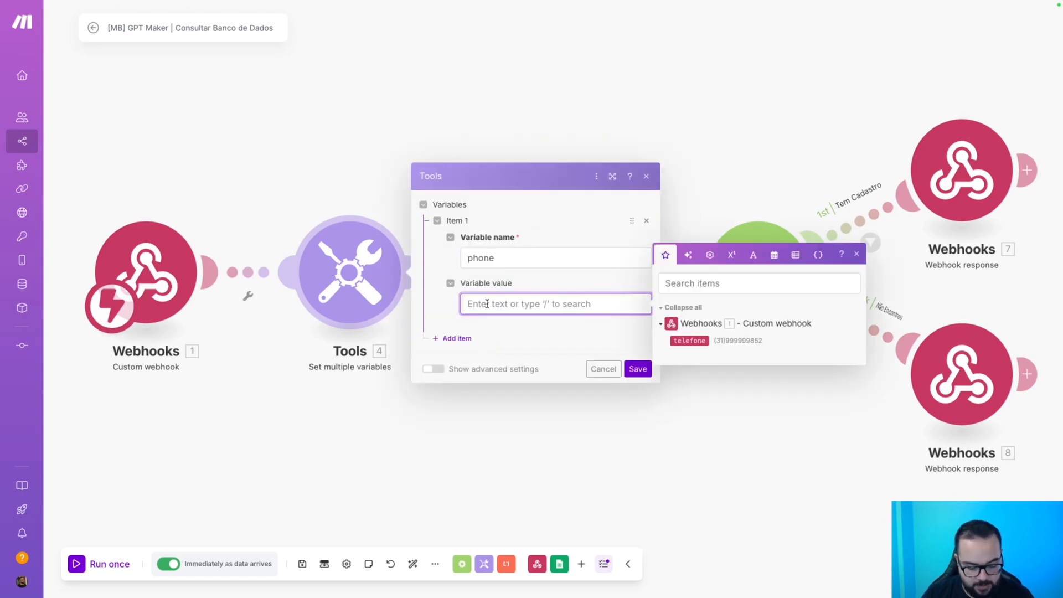
text(substring( 1. telefone ; length( 1. telefone ) - 5 ; 15 ))
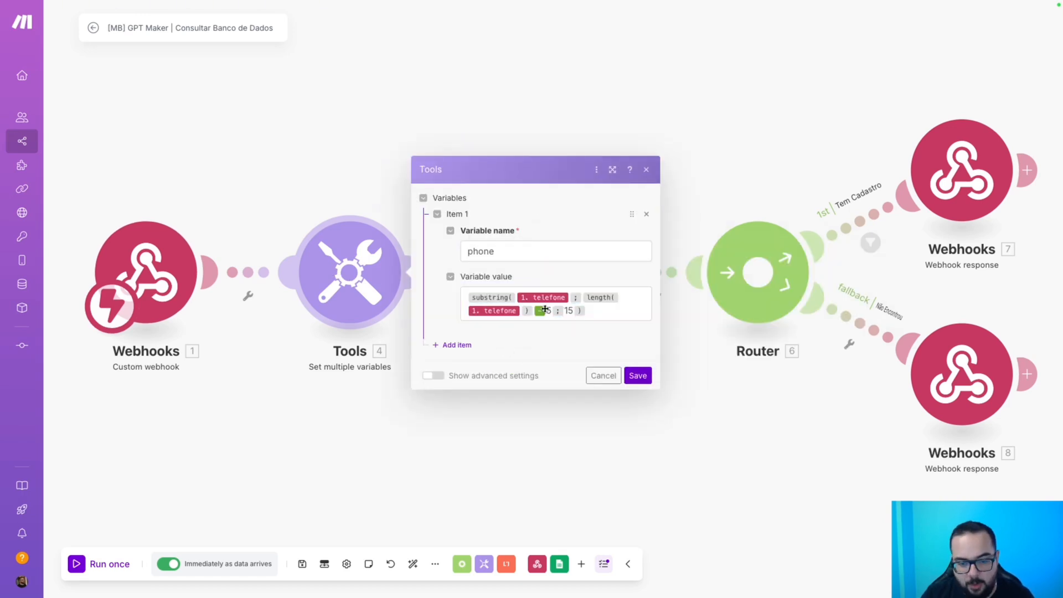
click(490, 298)
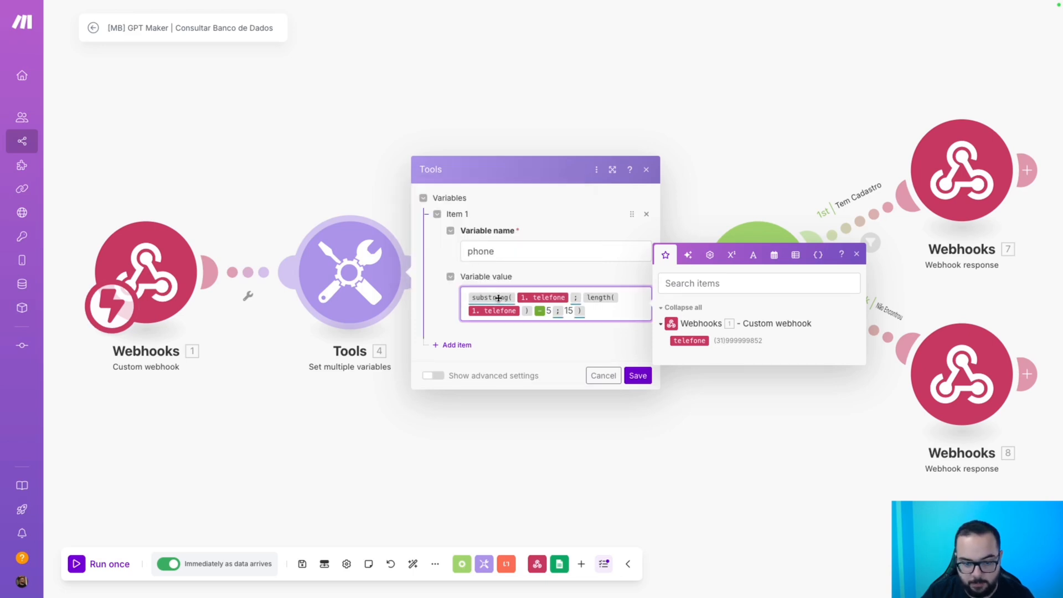
mouse_move(495, 298)
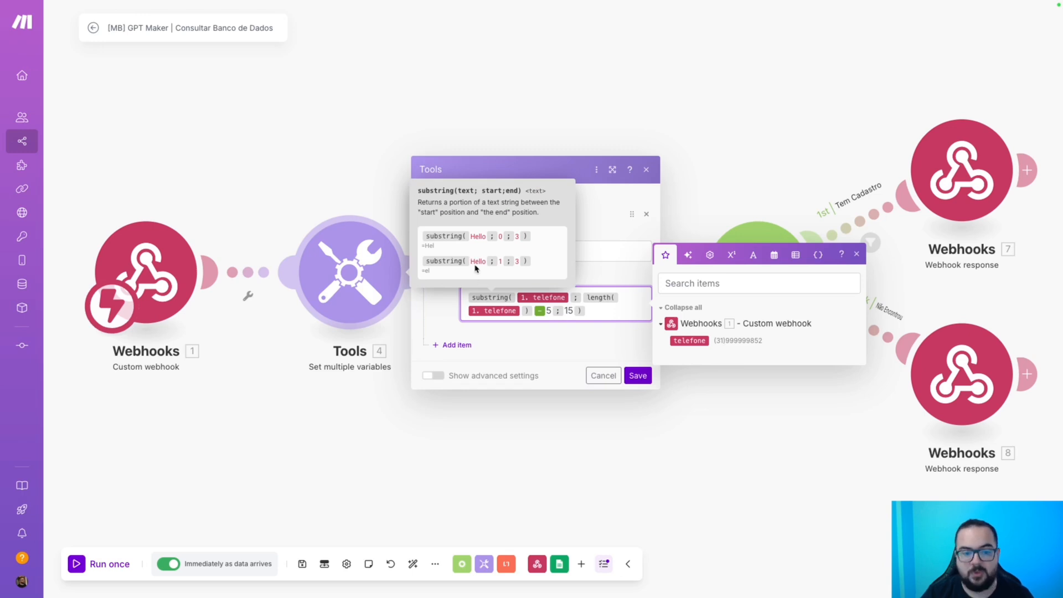
click(481, 265)
mouse_move(601, 298)
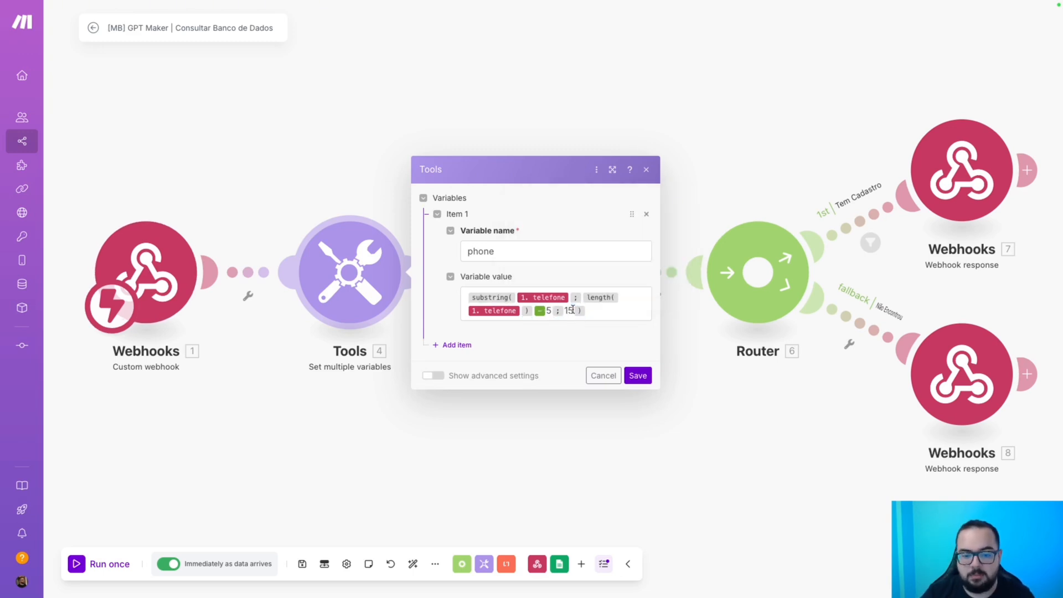
click(637, 376)
right_click(369, 277)
click(395, 302)
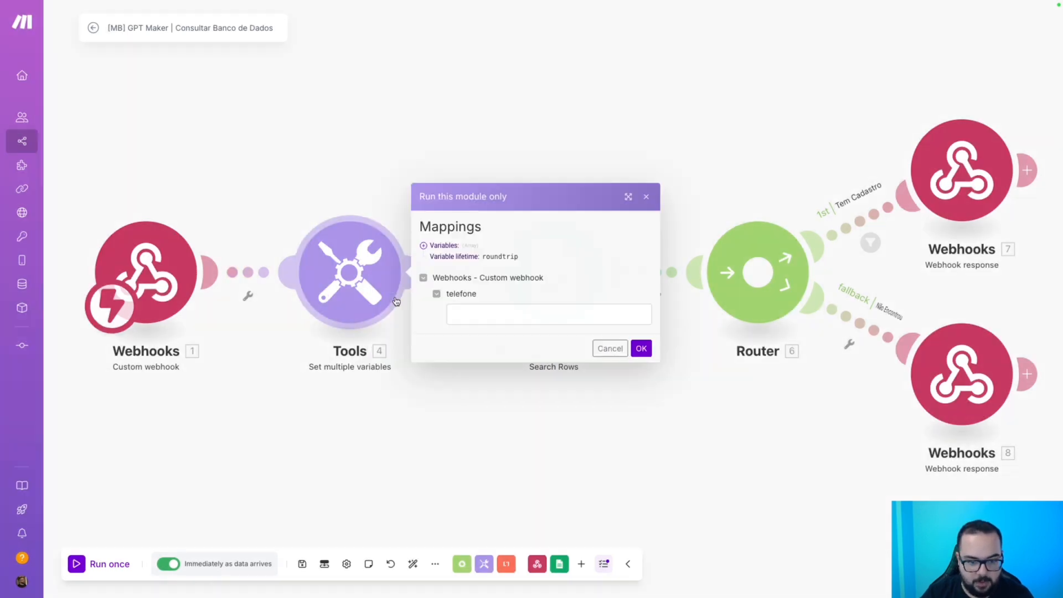
Test the Tools module with a pasted sample phone, trimming it to its last digits.
click(534, 308)
key(ctrl+v)
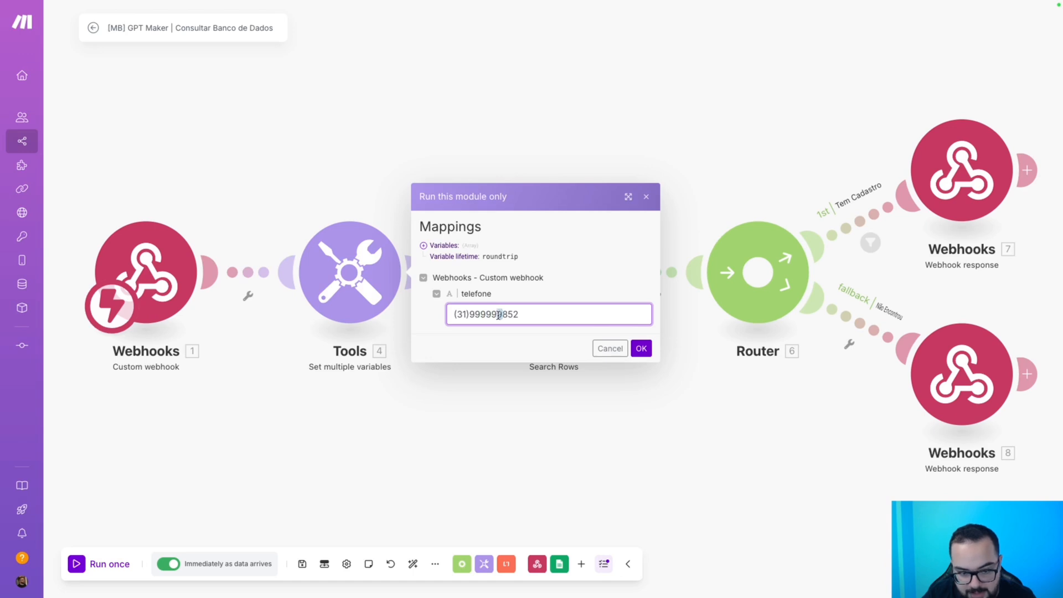
drag(517, 316, 512, 316)
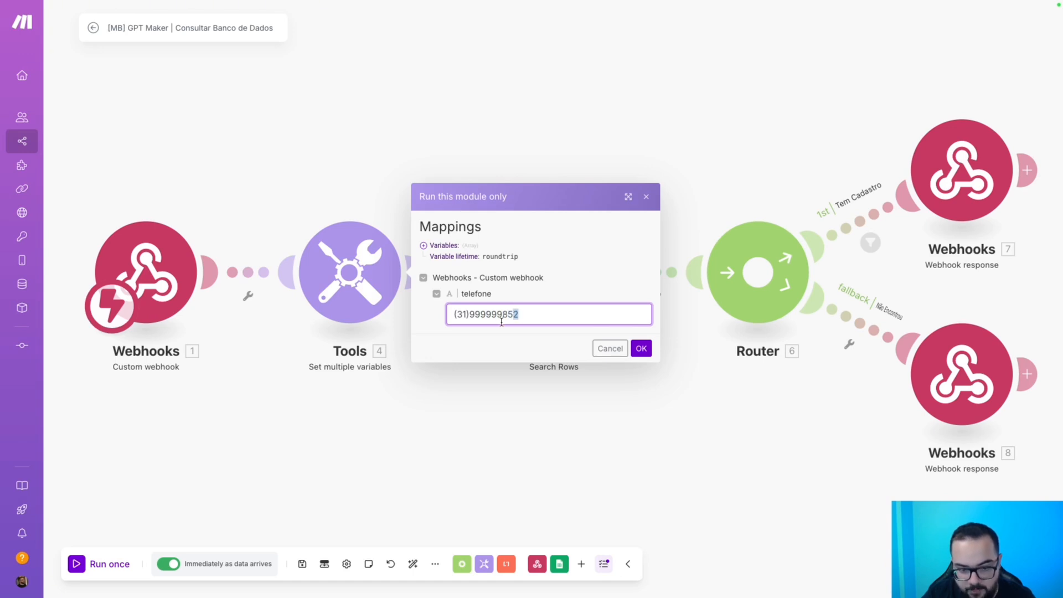
click(513, 314)
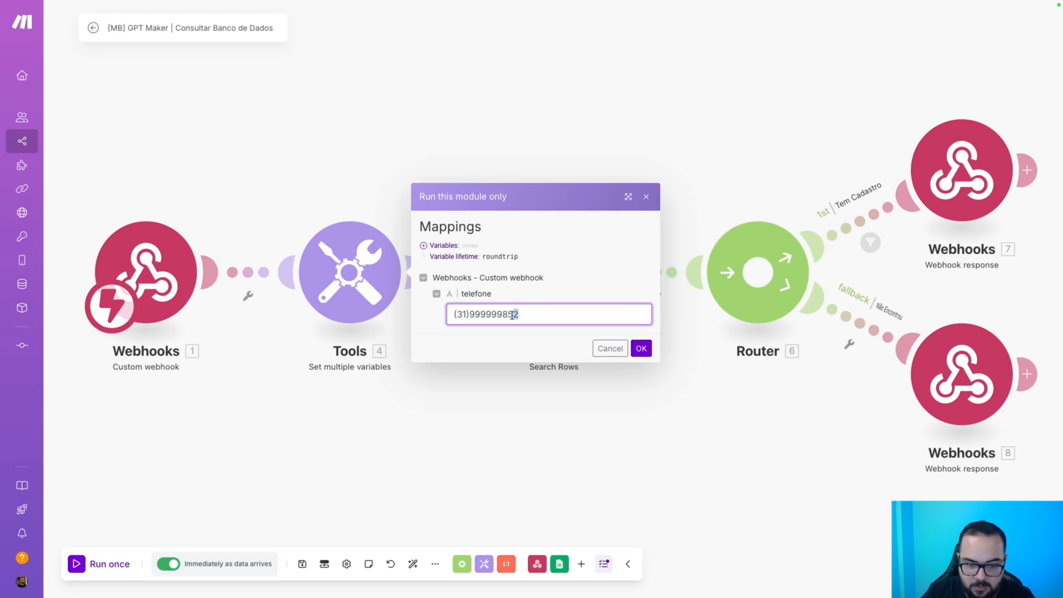
click(507, 315)
drag(501, 315, 445, 314)
click(494, 314)
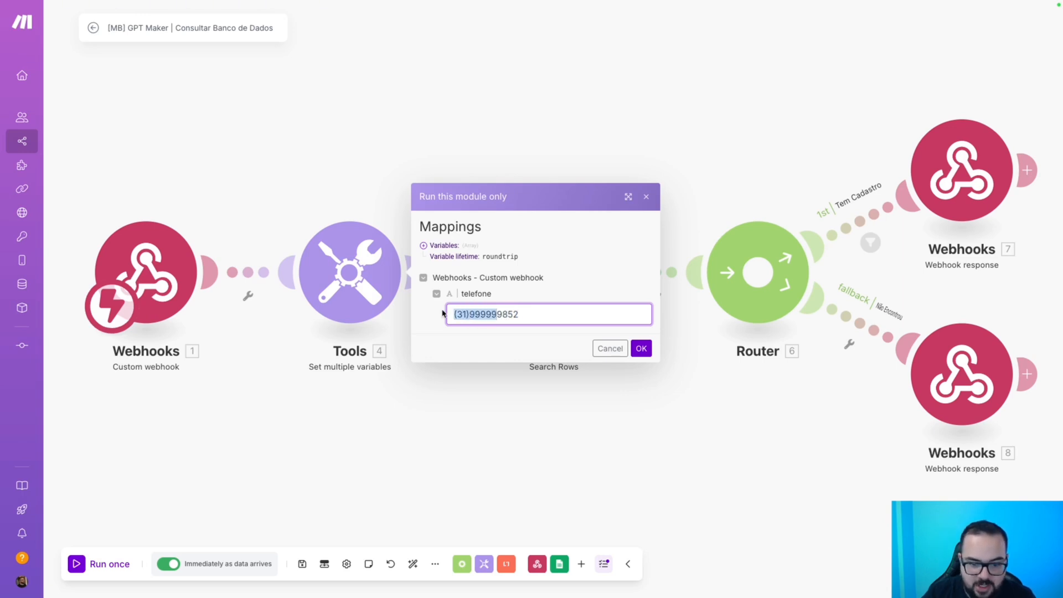
click(641, 348)
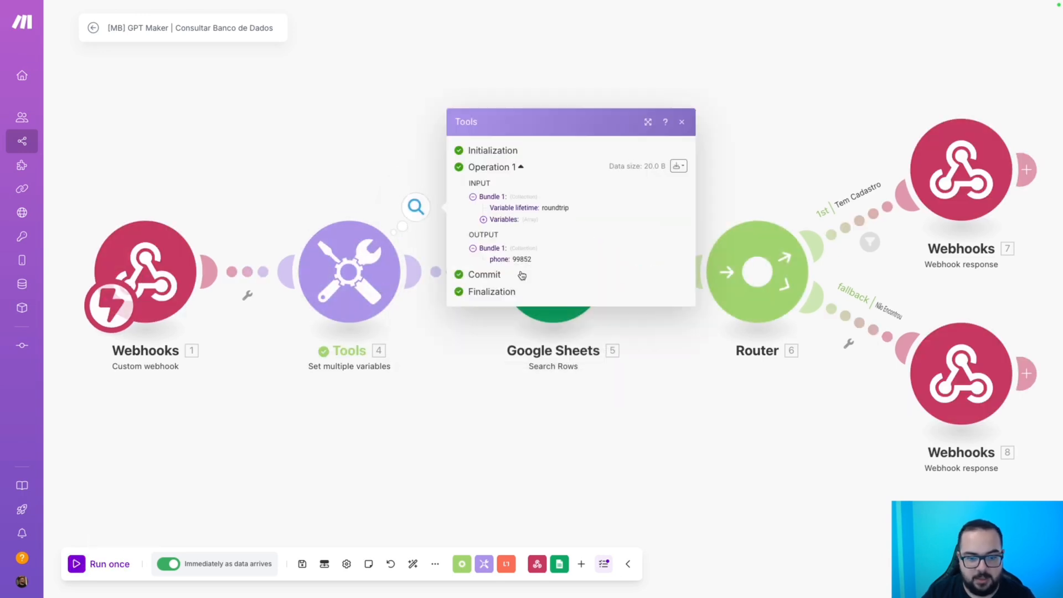
double_click(525, 261)
click(519, 429)
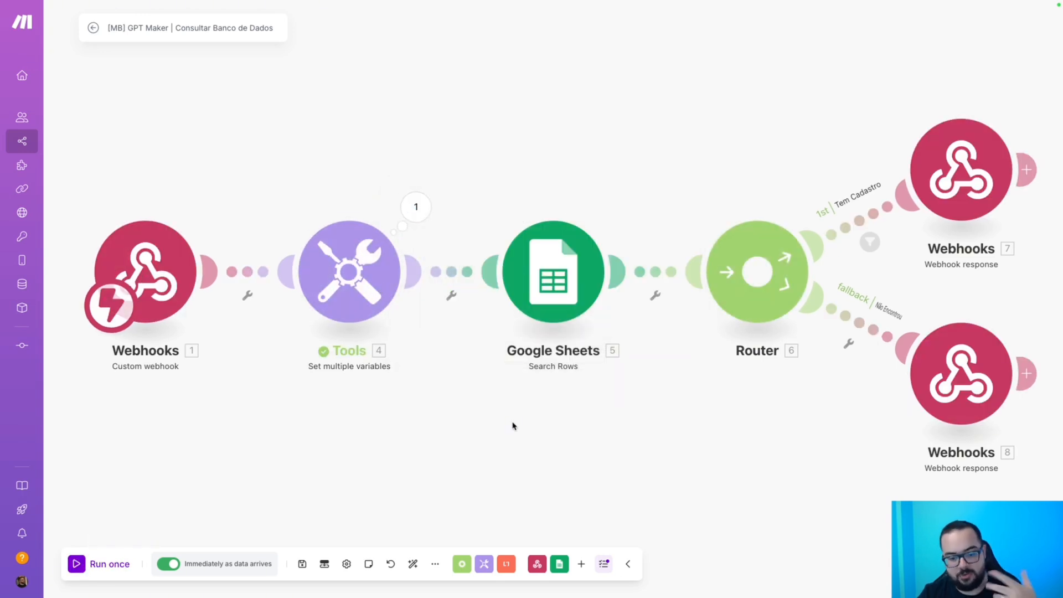
Save the scenario and rerun the GPT Maker intent test, getting CADASTRO ENCONTRADO.
click(302, 564)
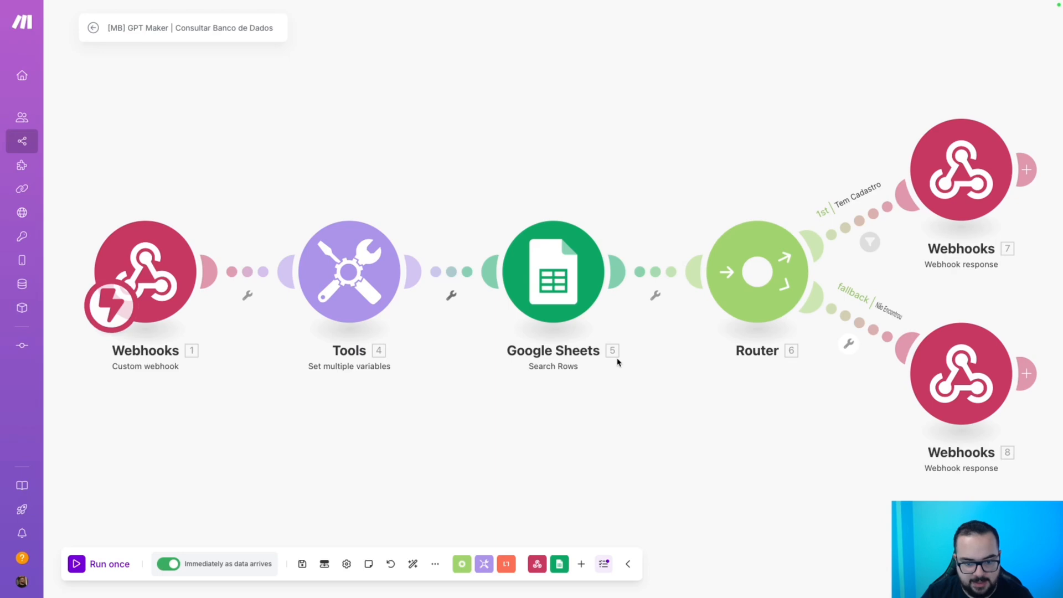
key(ctrl+Left)
click(551, 370)
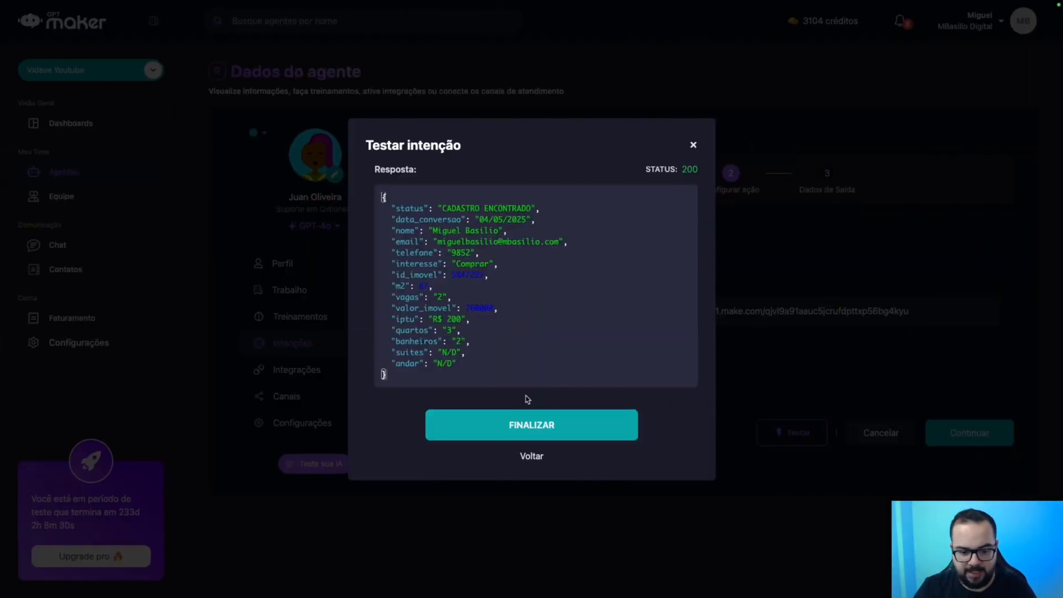
Map the four outputs to api.interesse, api.id_imovel, api.m2 and api.valor_imovel.
click(550, 430)
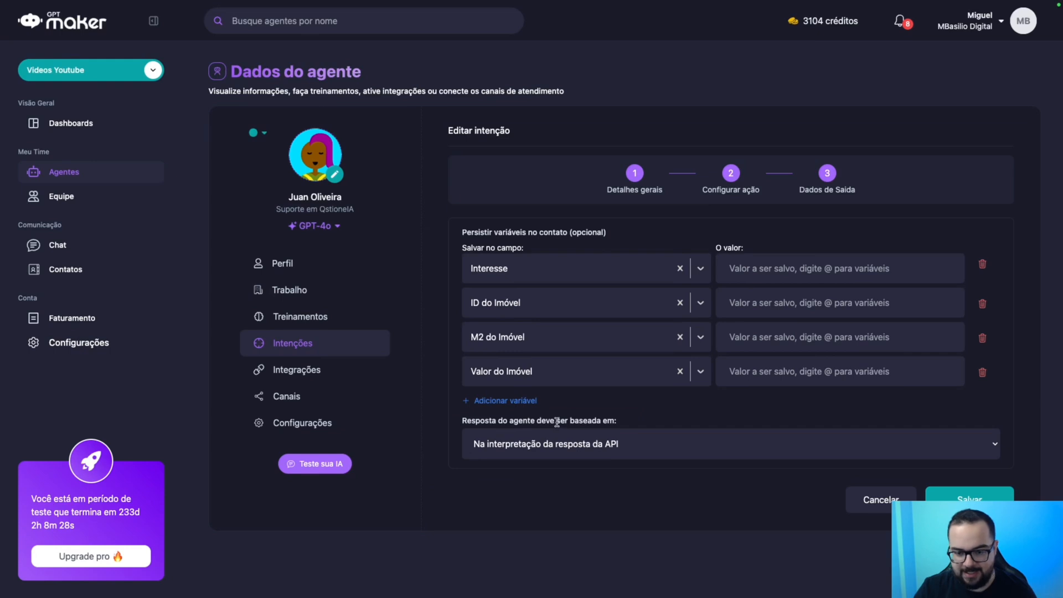
click(749, 265)
text(@)
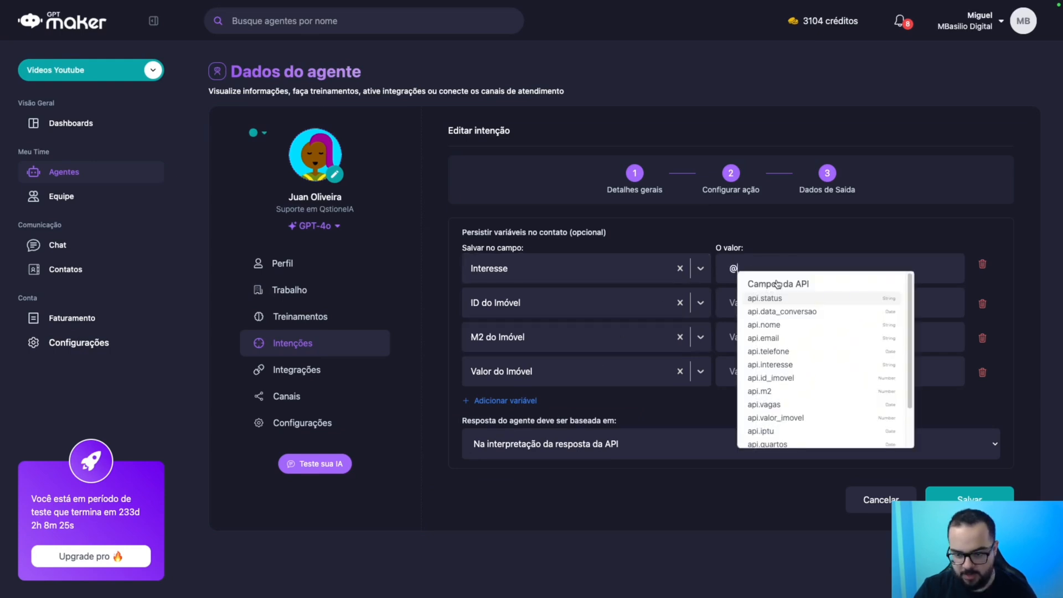
click(786, 366)
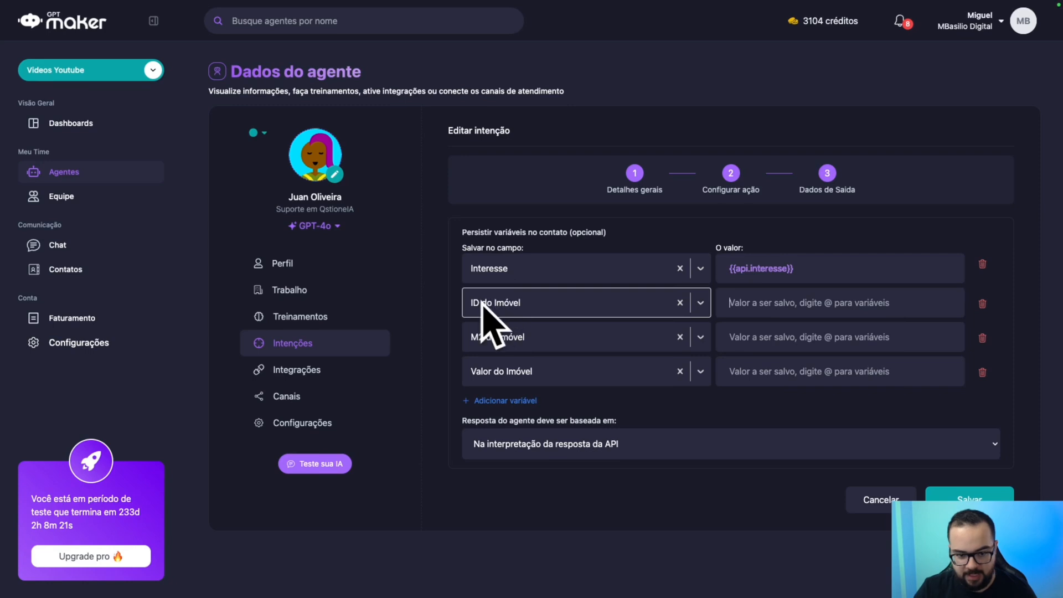
text(@)
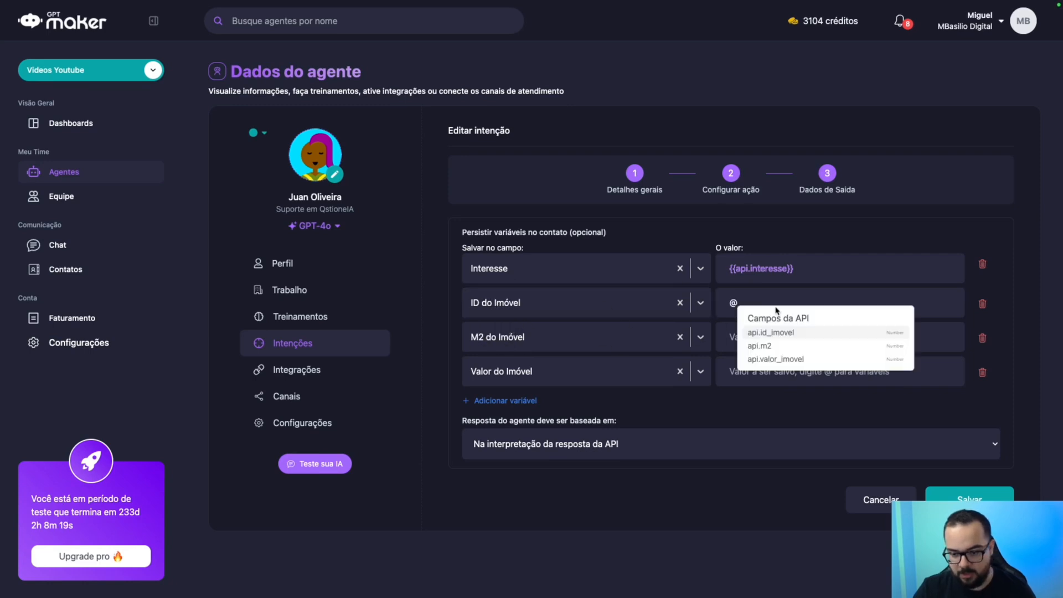
click(775, 332)
click(772, 335)
text(@)
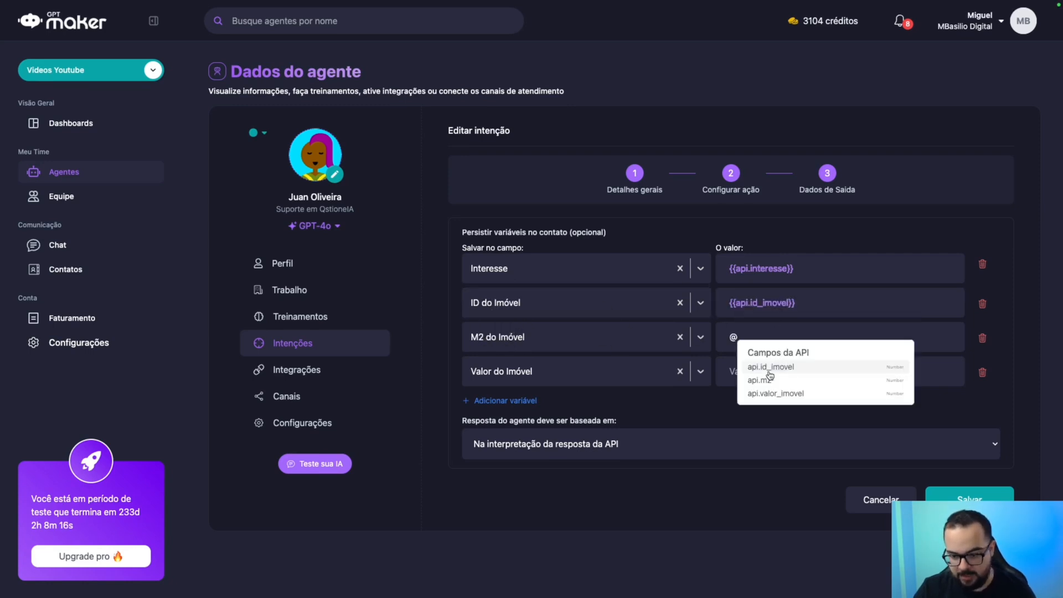
click(767, 376)
click(765, 372)
text(@)
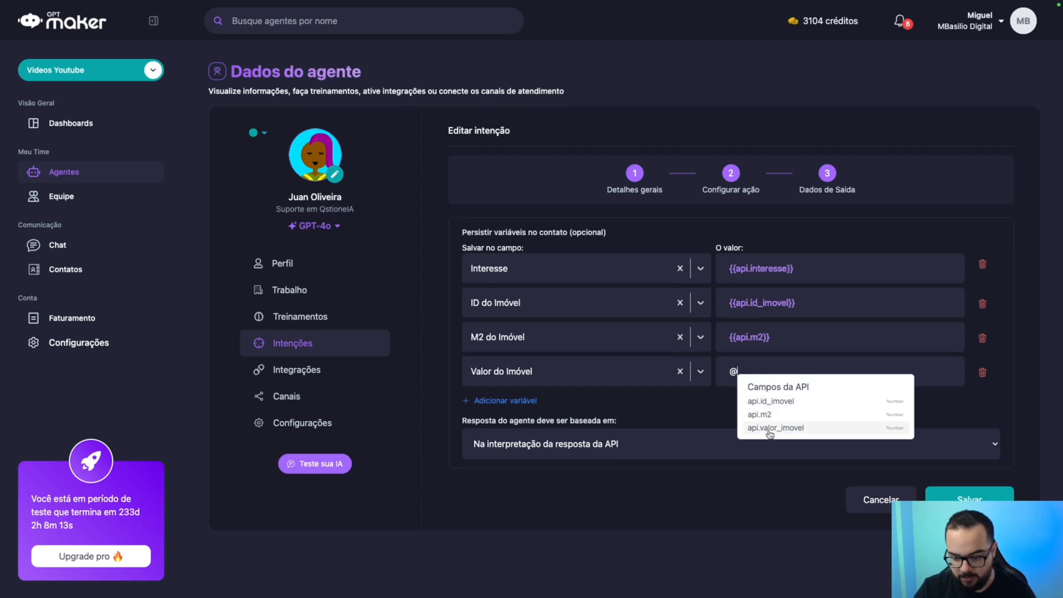
click(770, 429)
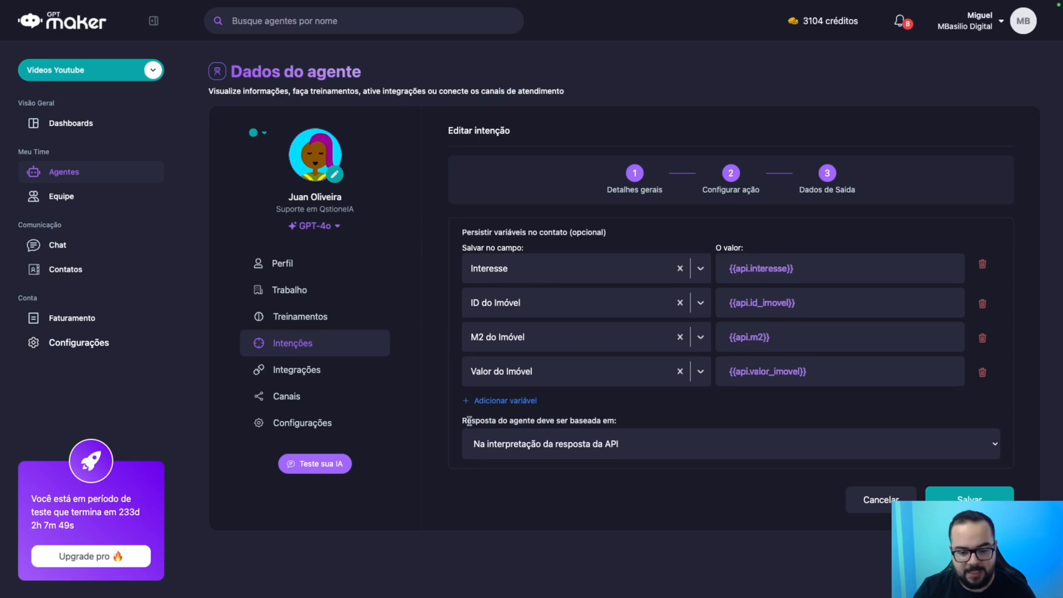
drag(471, 421, 628, 424)
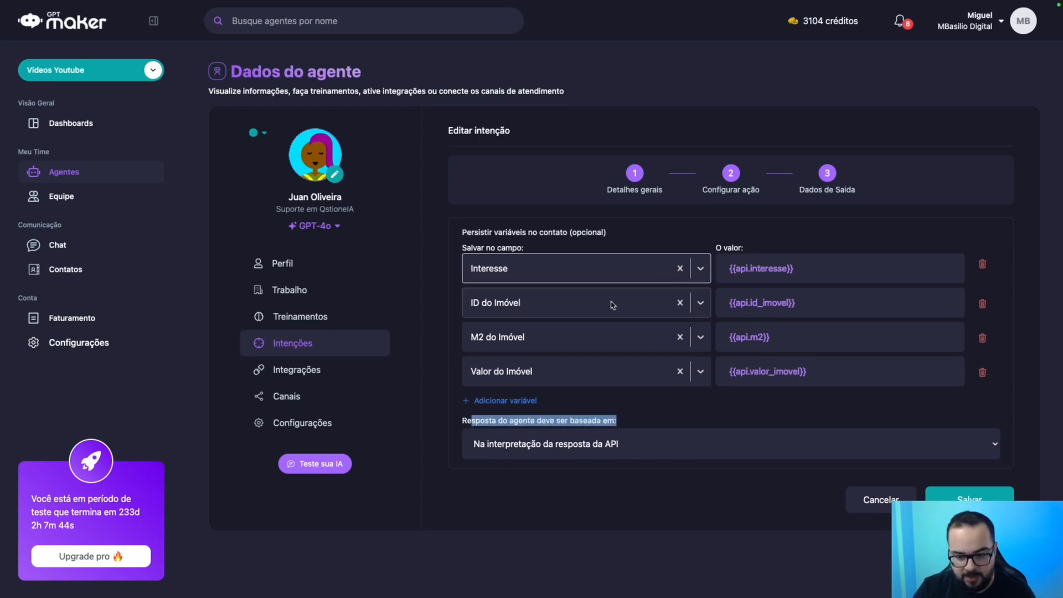
Try a custom instruction with sample text 'Feliz Nata', then revert to API-reply interpretation.
click(588, 442)
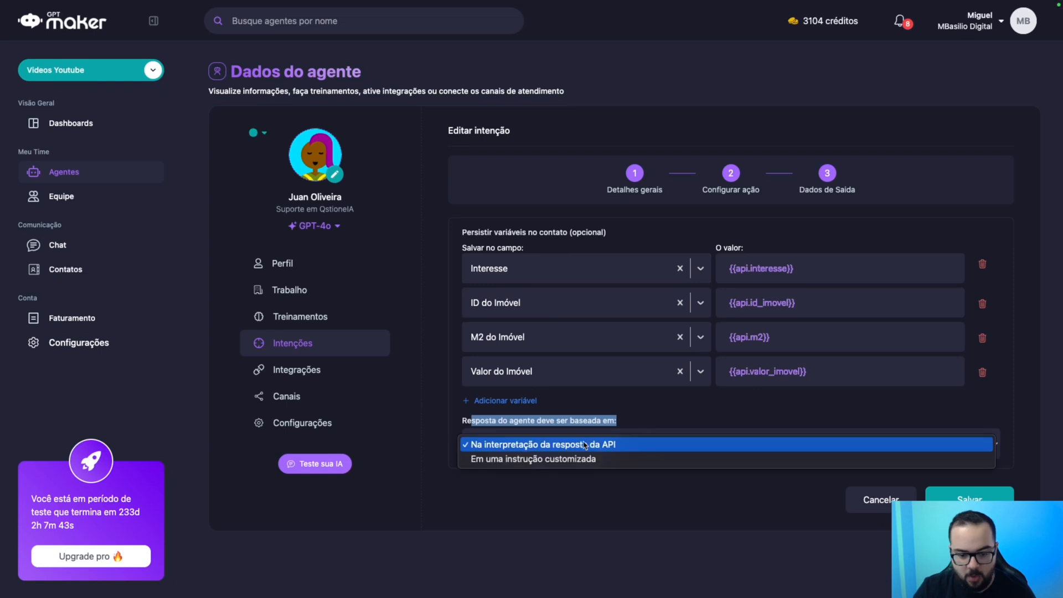
click(531, 459)
click(559, 470)
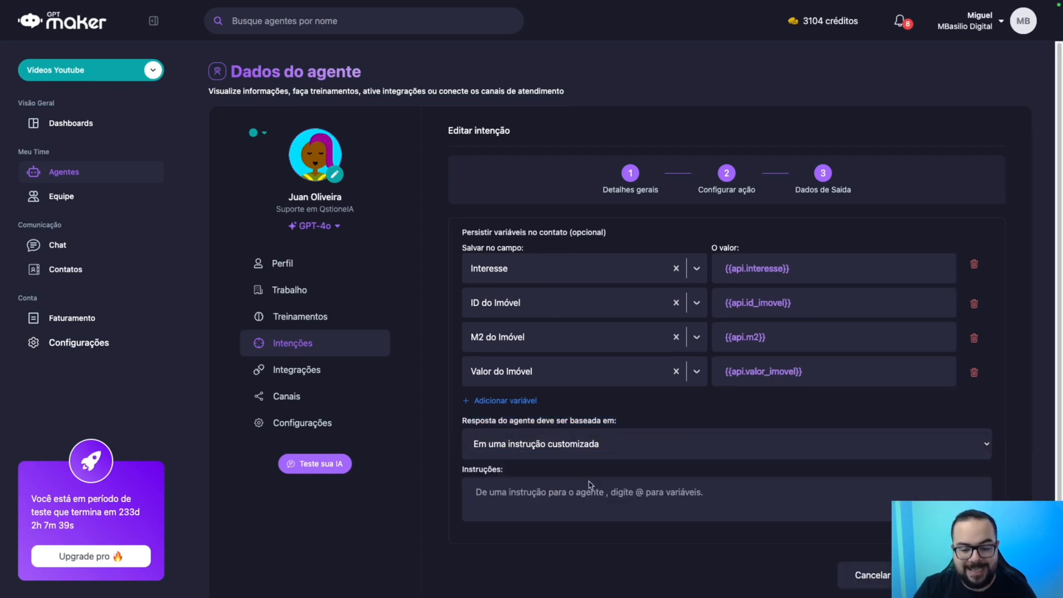
scroll(591, 486, down, 1)
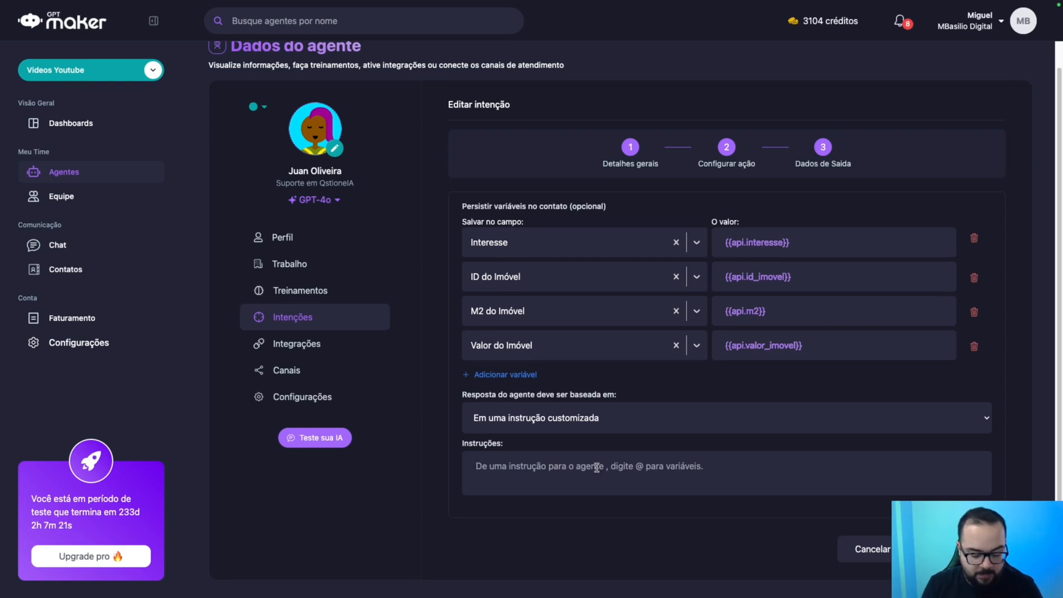
text(Feliz Natal!)
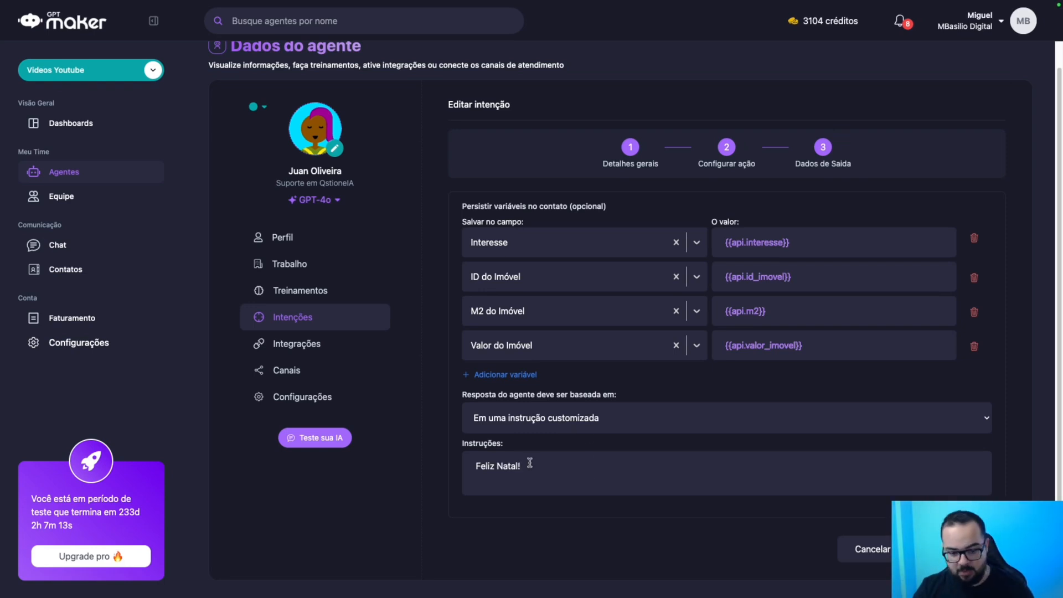
key(ctrl+a)
key(BackSpace)
click(536, 418)
click(540, 404)
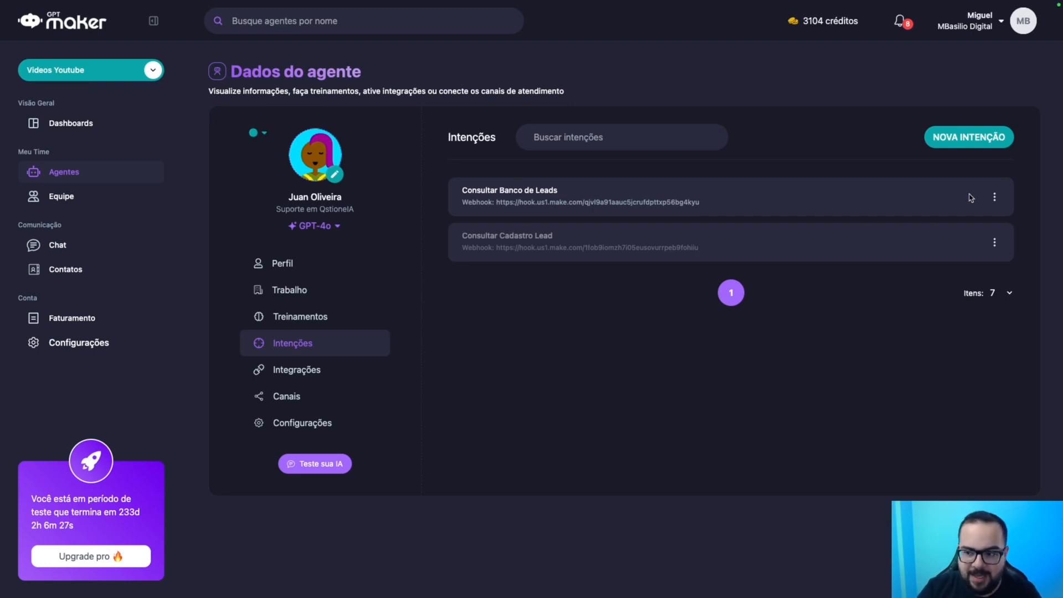
Review the Consultar Banco de Leads intent's name, description, request body and output step.
click(994, 199)
click(987, 214)
drag(645, 253, 475, 252)
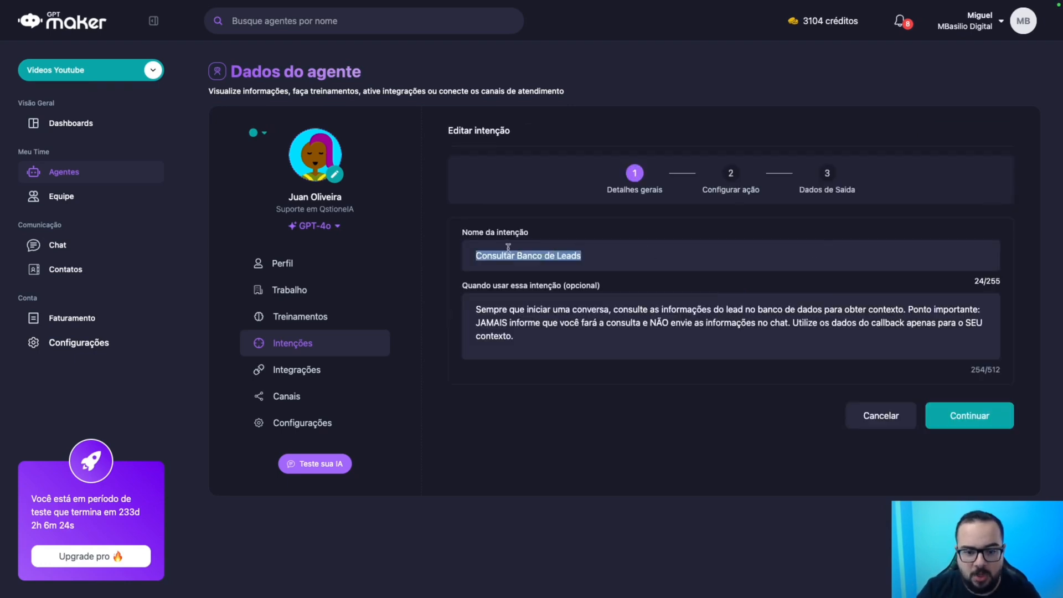
drag(524, 344, 448, 289)
click(980, 422)
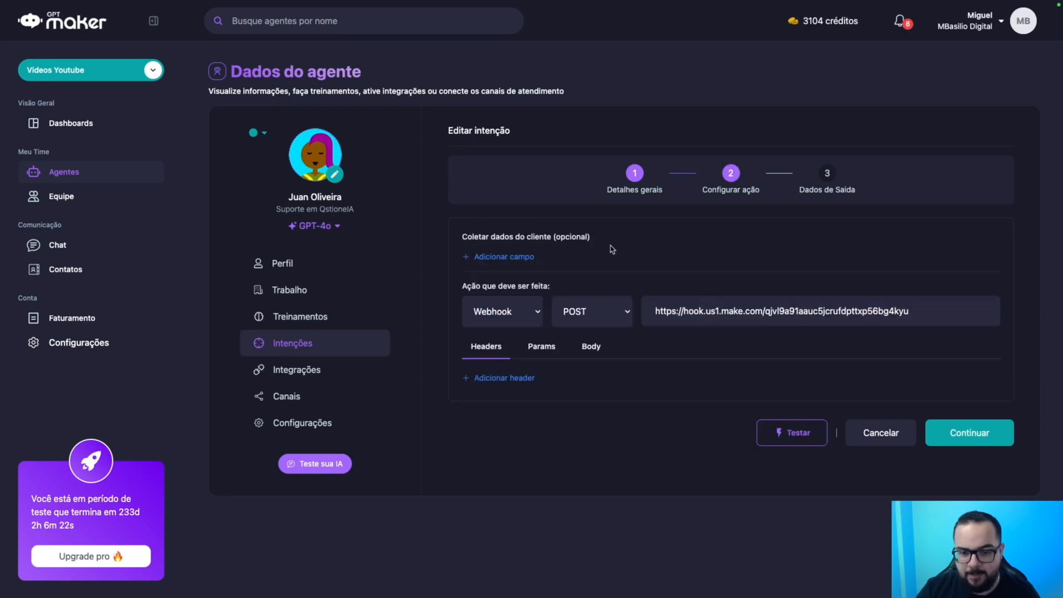
click(603, 350)
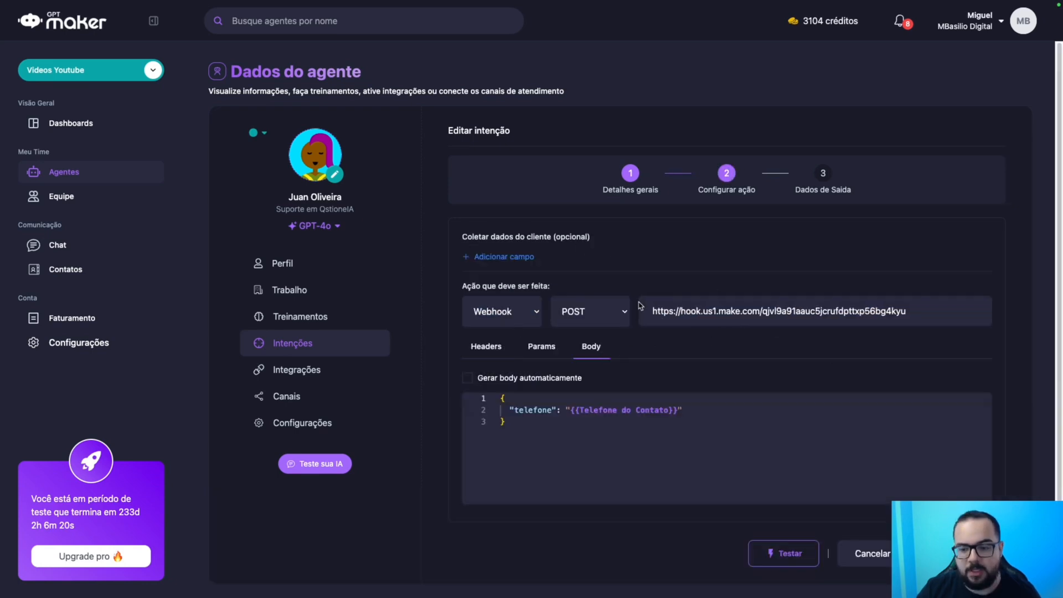
click(960, 553)
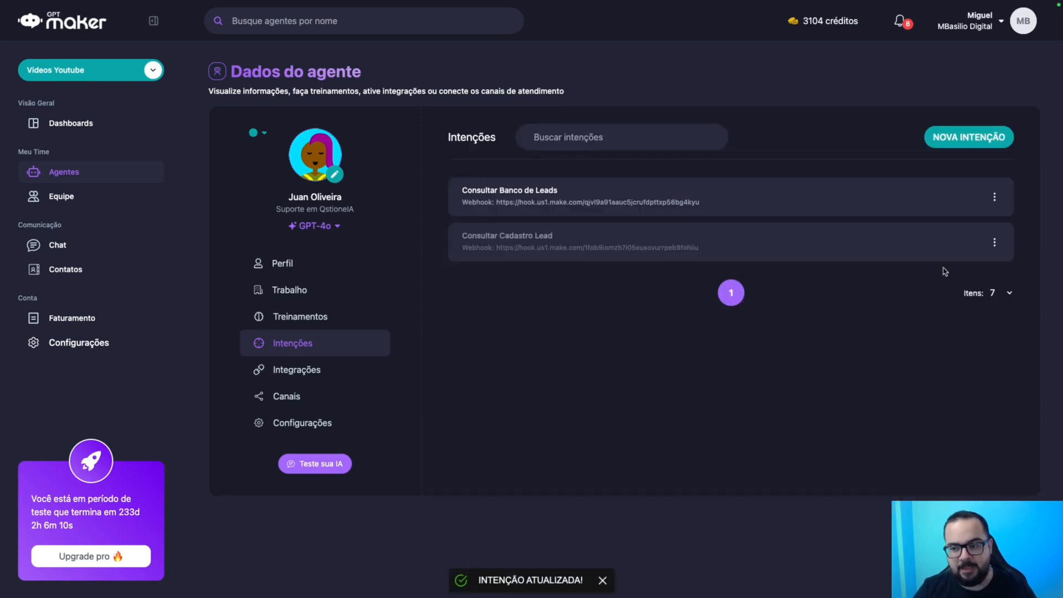
click(993, 198)
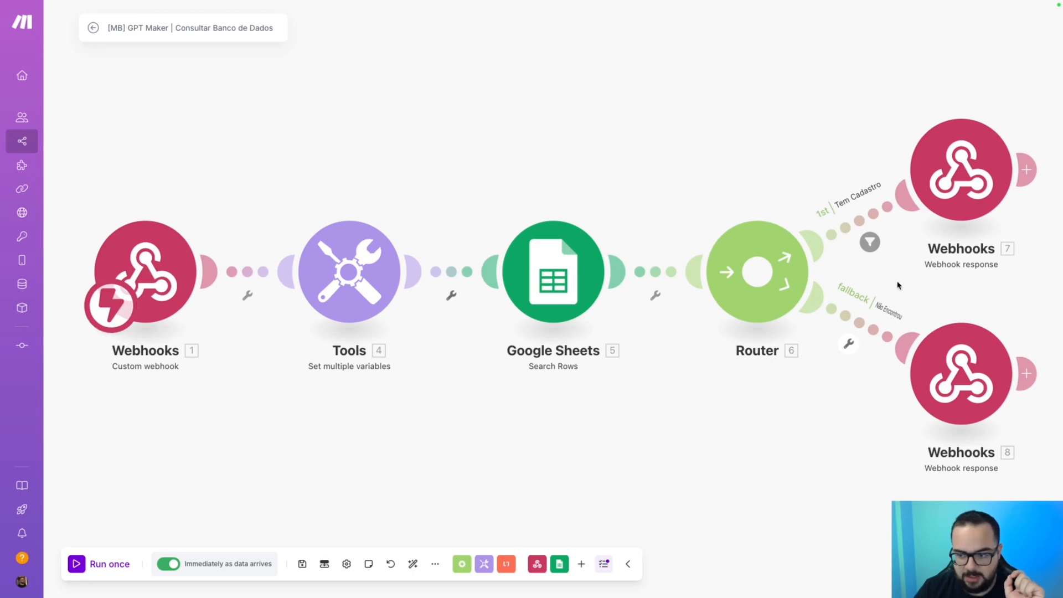
Pan to the Webhooks 7 module and open the Tem Cadastro webhook response settings.
drag(898, 285, 581, 332)
click(646, 216)
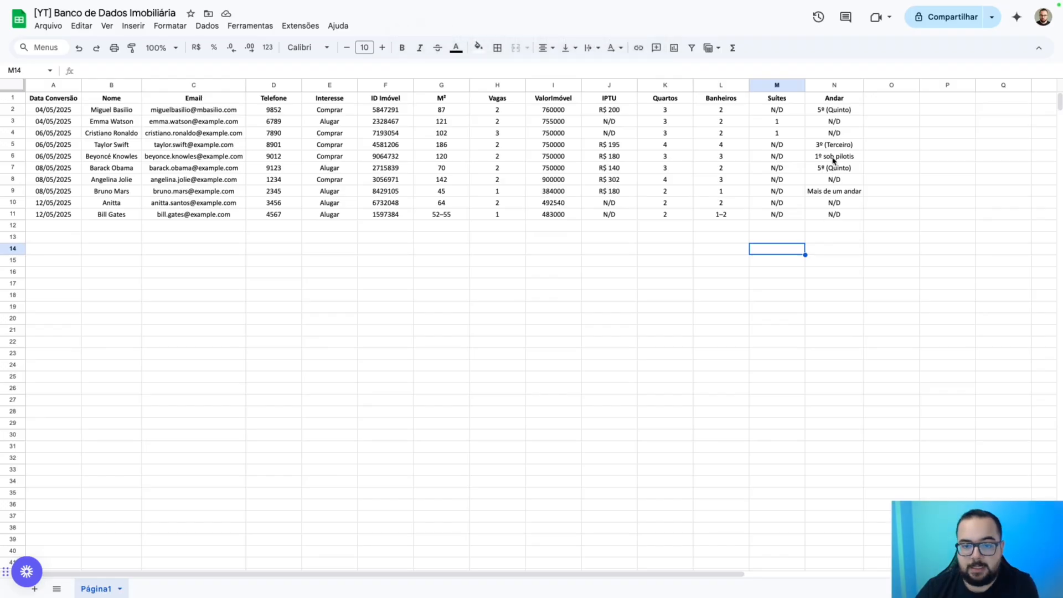
click(840, 112)
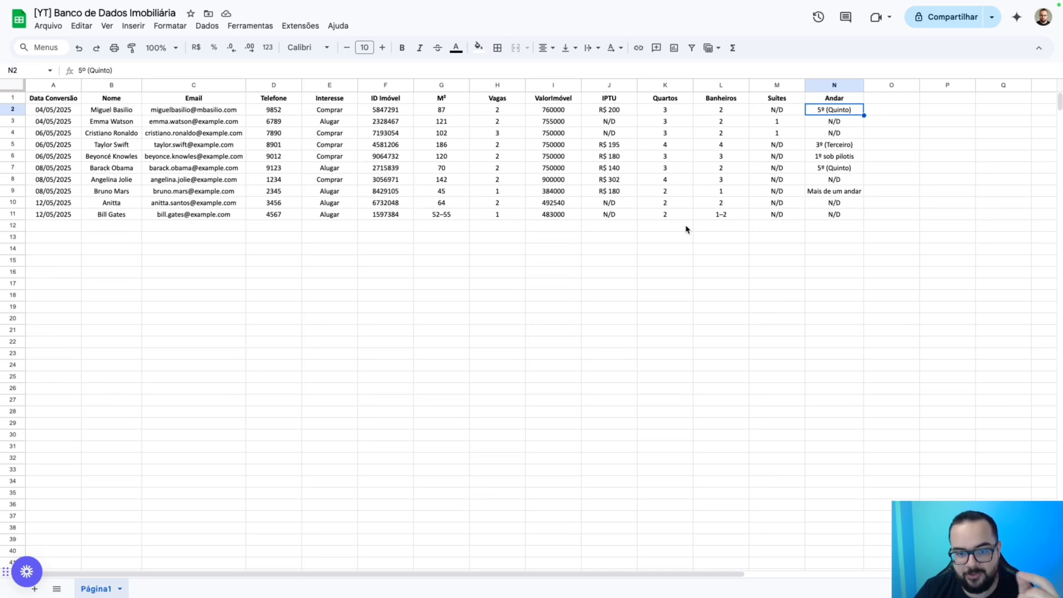
drag(567, 114, 559, 219)
drag(614, 111, 605, 222)
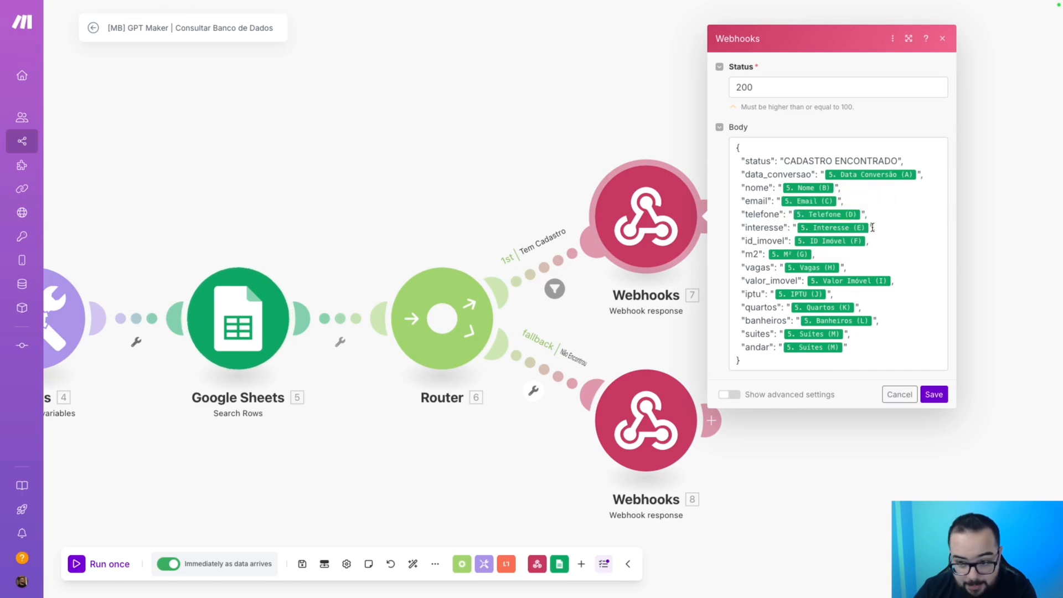
mouse_move(848, 283)
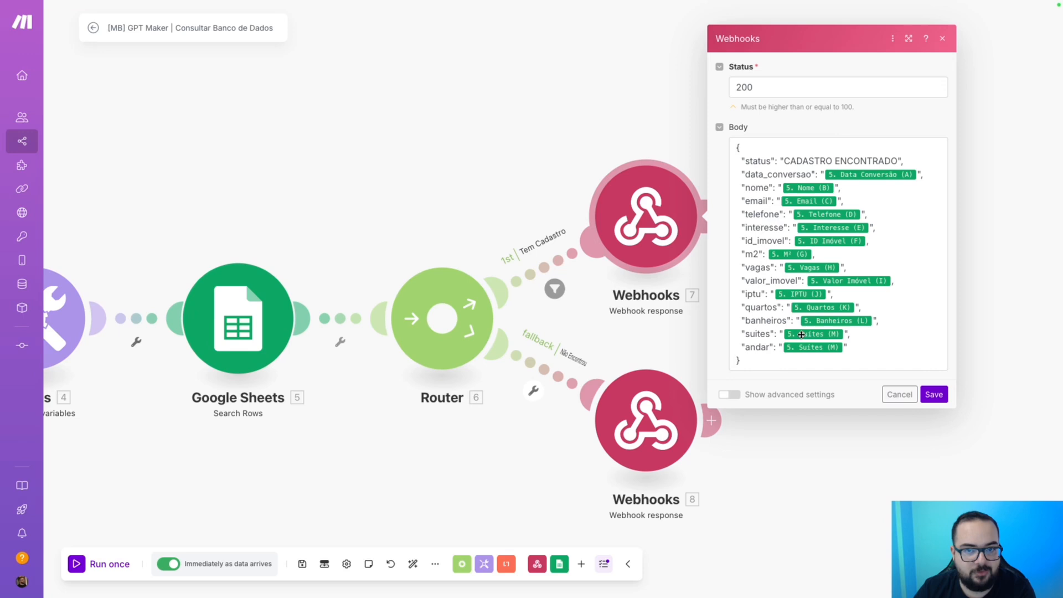
mouse_move(809, 321)
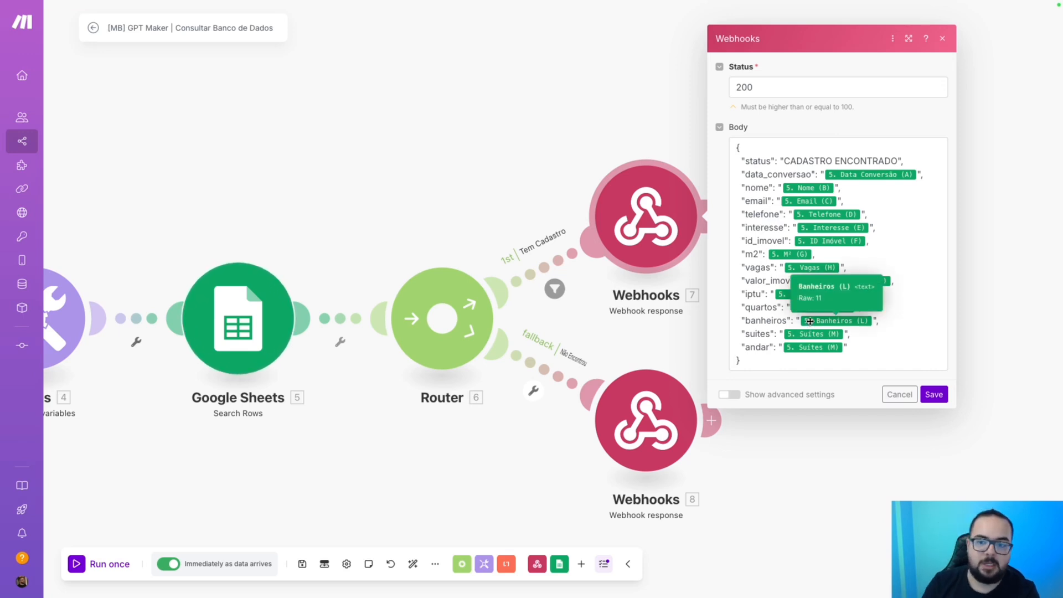
click(900, 344)
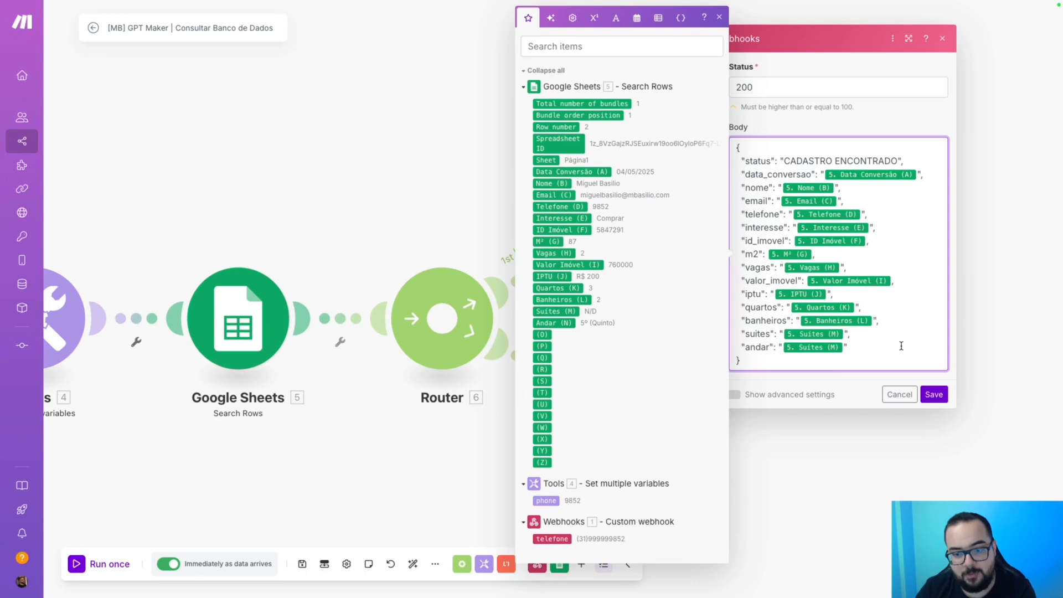
click(844, 386)
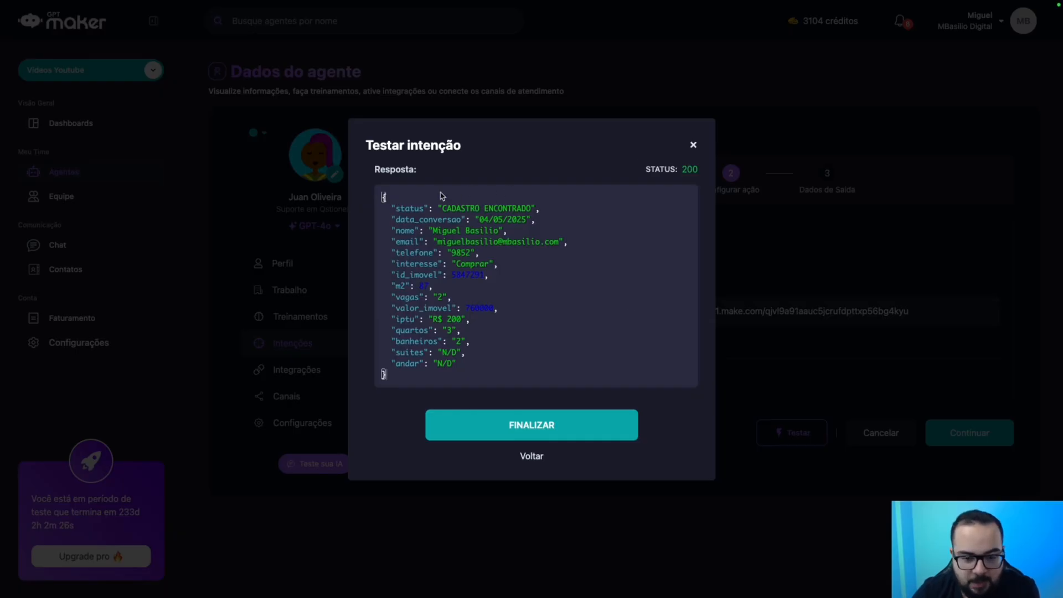
Inspect the id_imovel, m2 and valor_imovel values in the test response, then close it.
double_click(396, 277)
triple_click(468, 275)
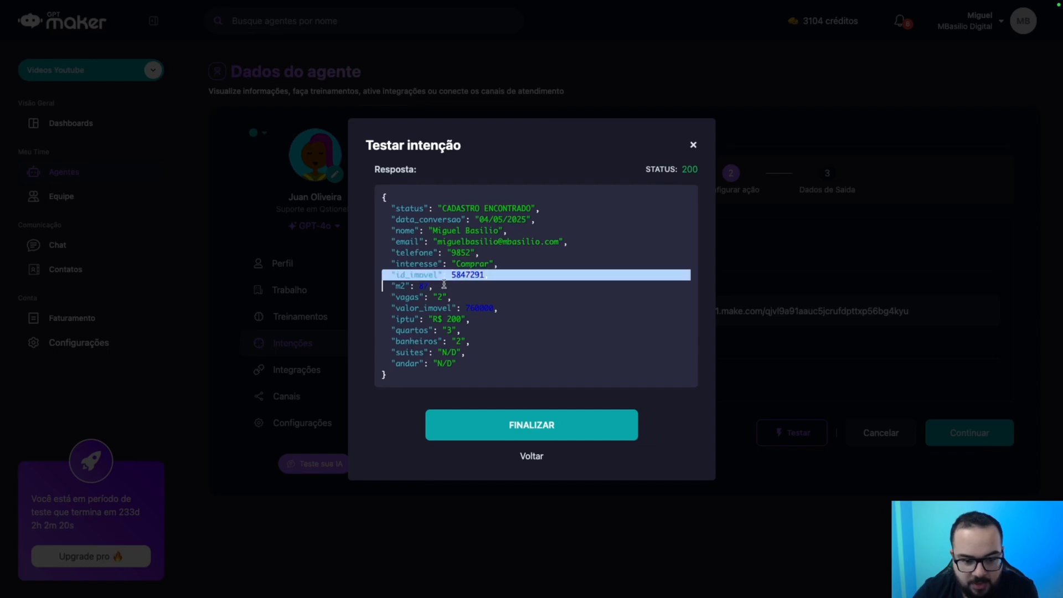
click(466, 273)
drag(496, 264, 405, 283)
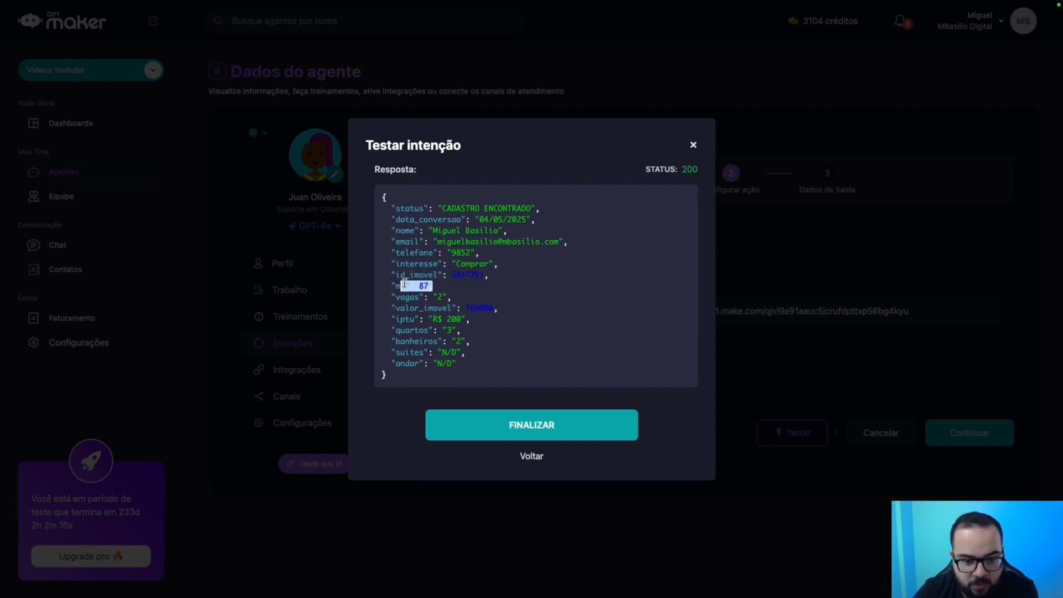
drag(505, 308, 432, 298)
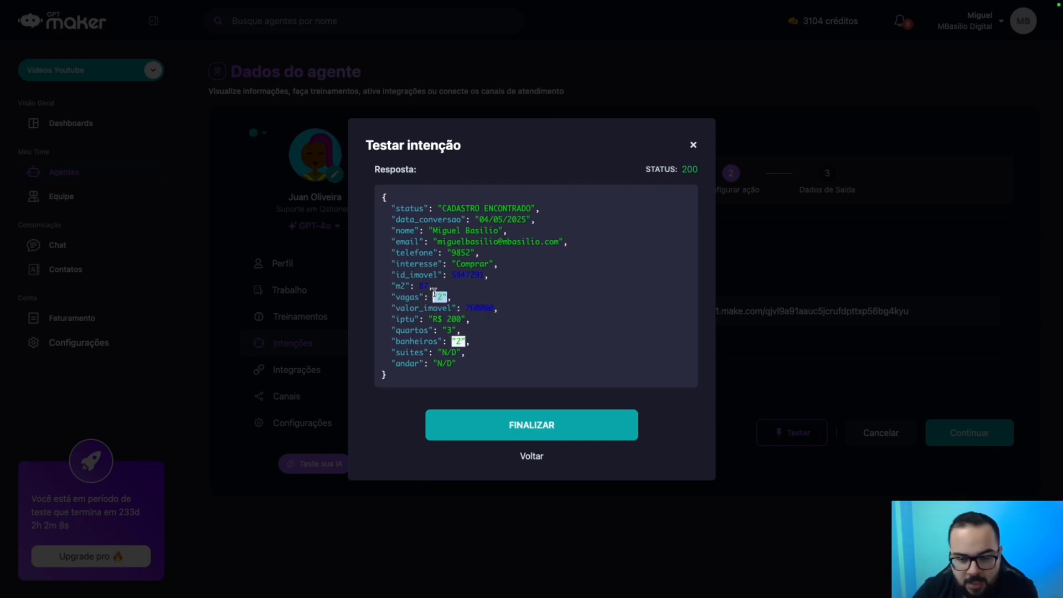
click(693, 146)
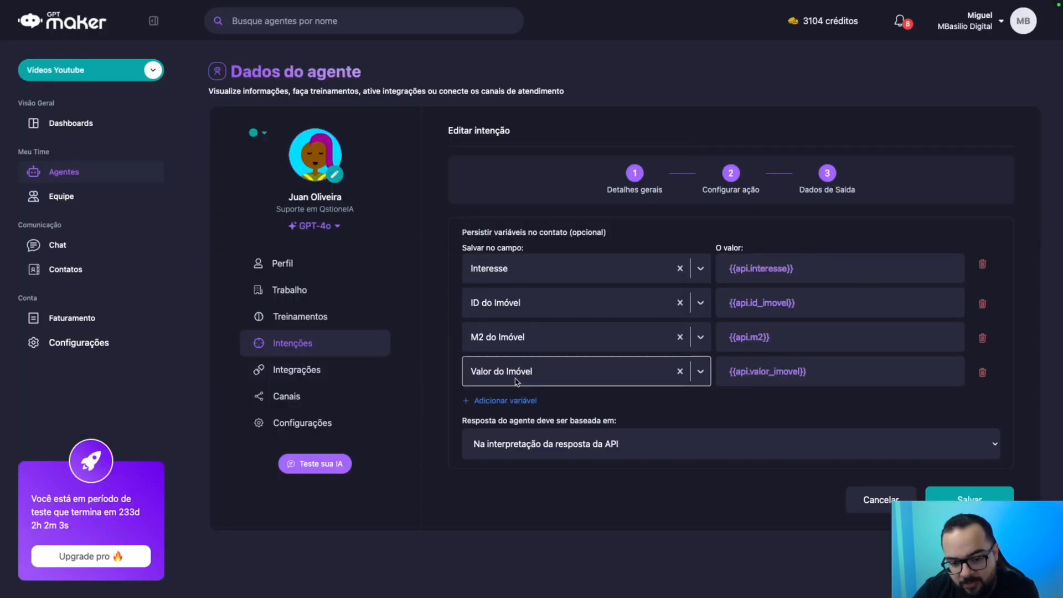
Start a new contact field 'teste' from the second variable's dropdown, check its field types, then cancel it.
click(520, 308)
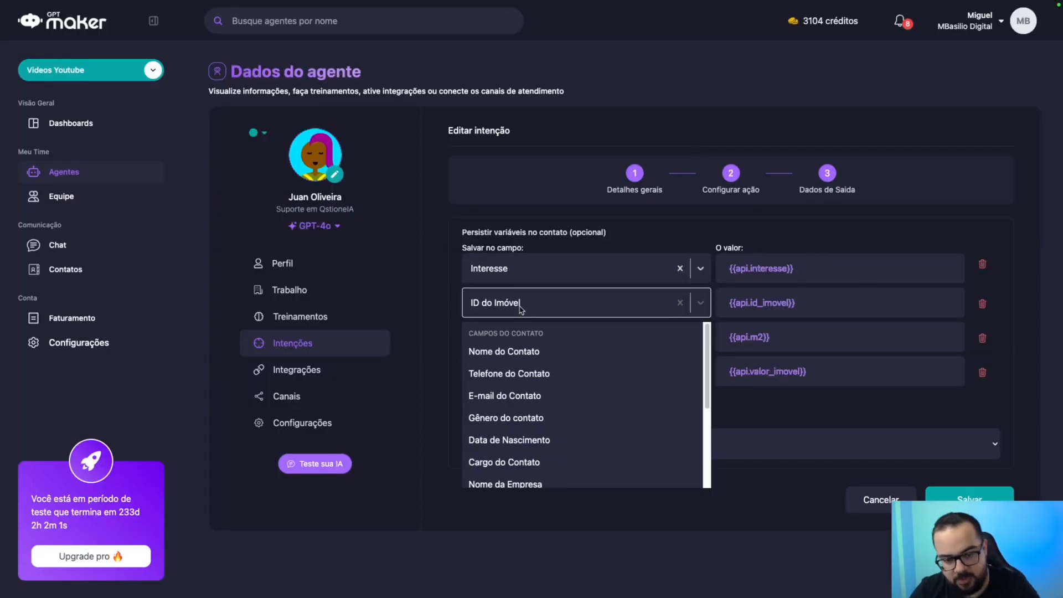
scroll(532, 376, down, 3)
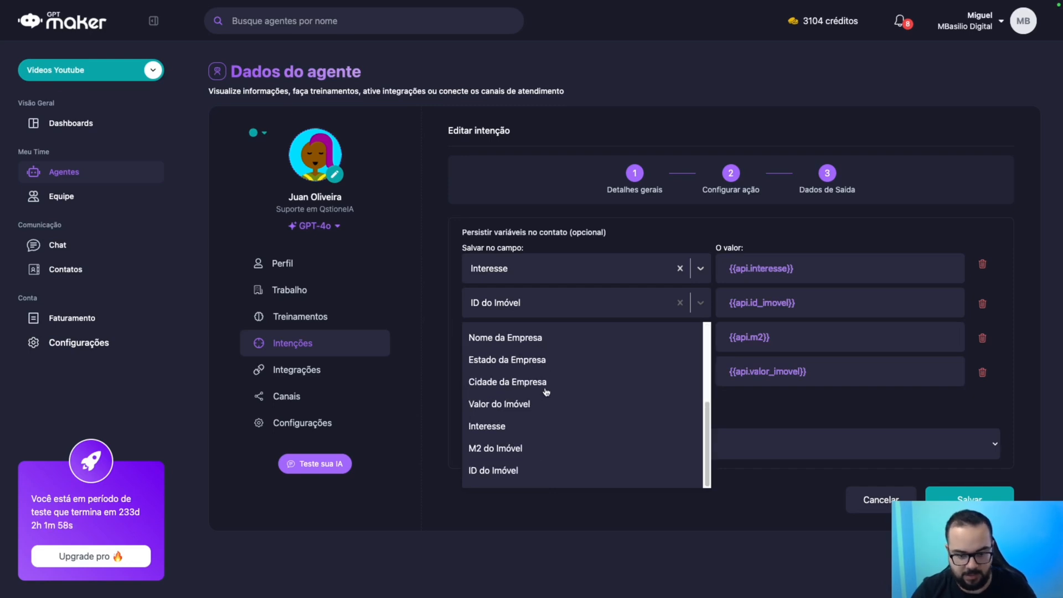
text(tee)
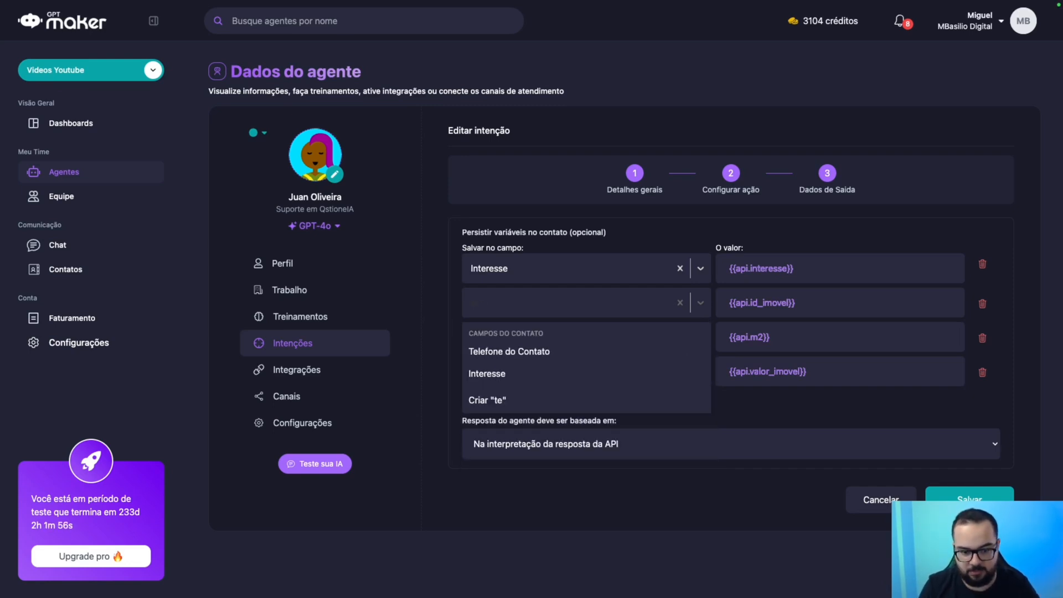
key(BackSpace)
text(ste)
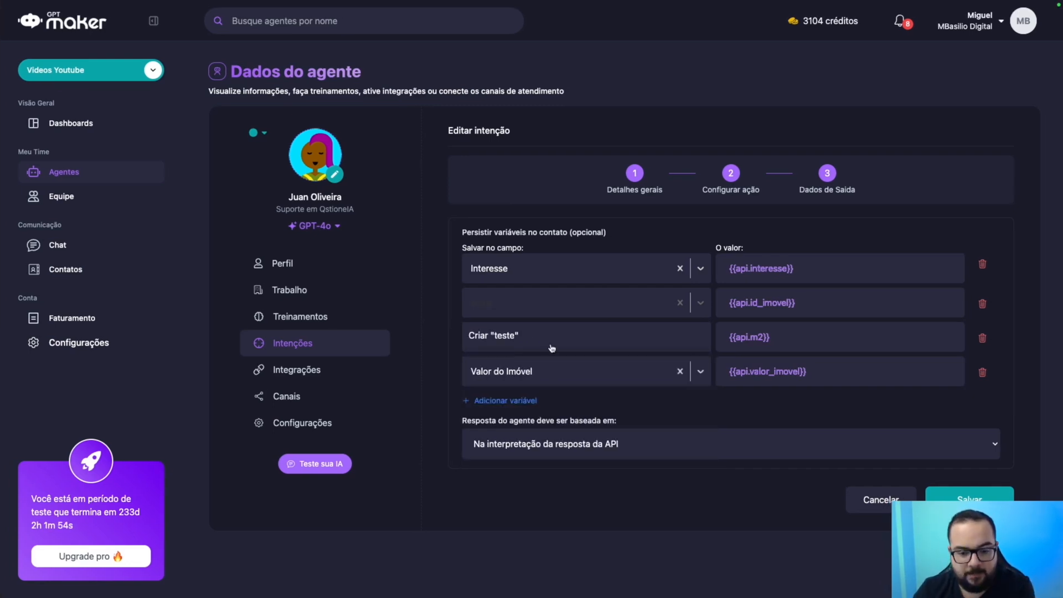
click(554, 336)
click(475, 281)
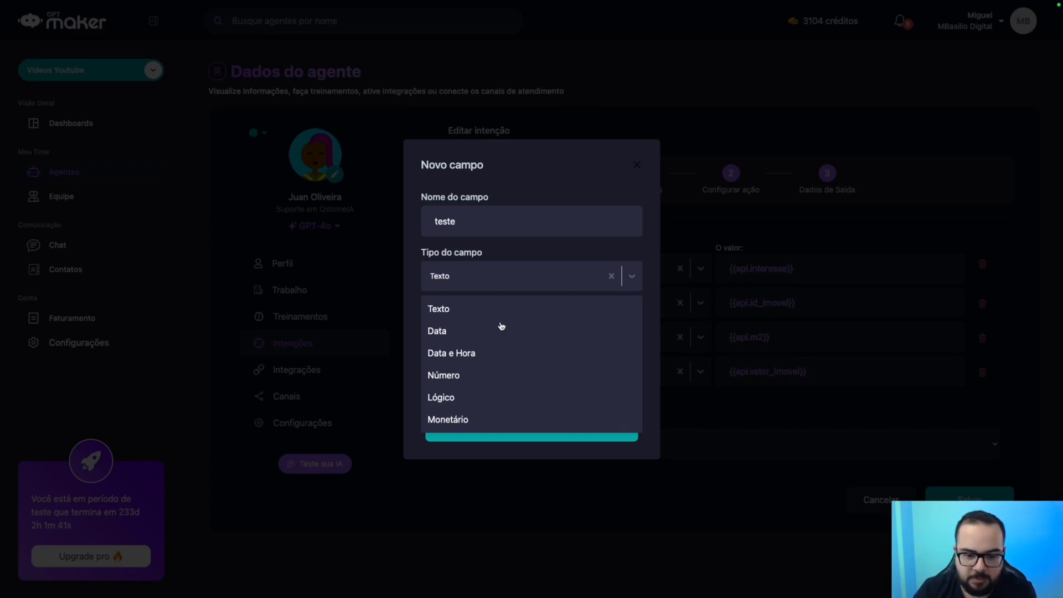
click(634, 168)
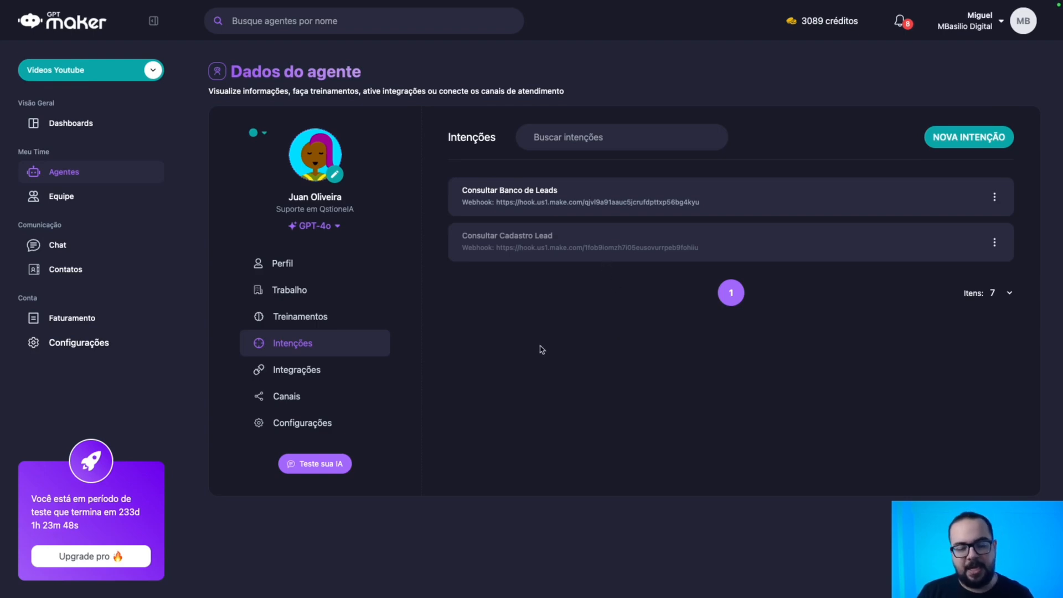
Browse the API docs for activating, deactivating, agent settings, conversing and starting a WhatsApp conversation.
key(ctrl+Right)
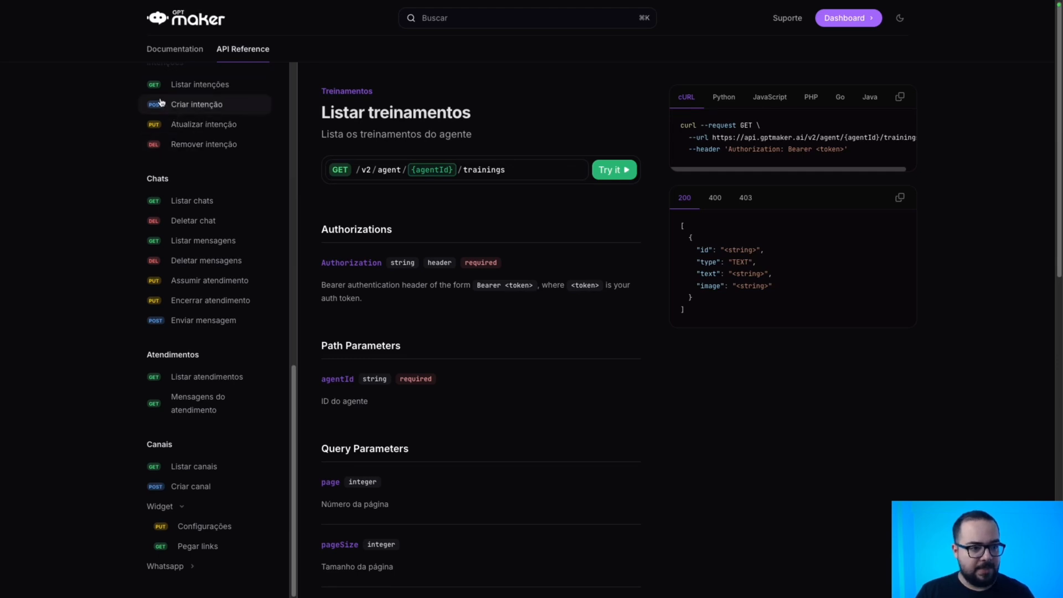
scroll(151, 122, up, 8)
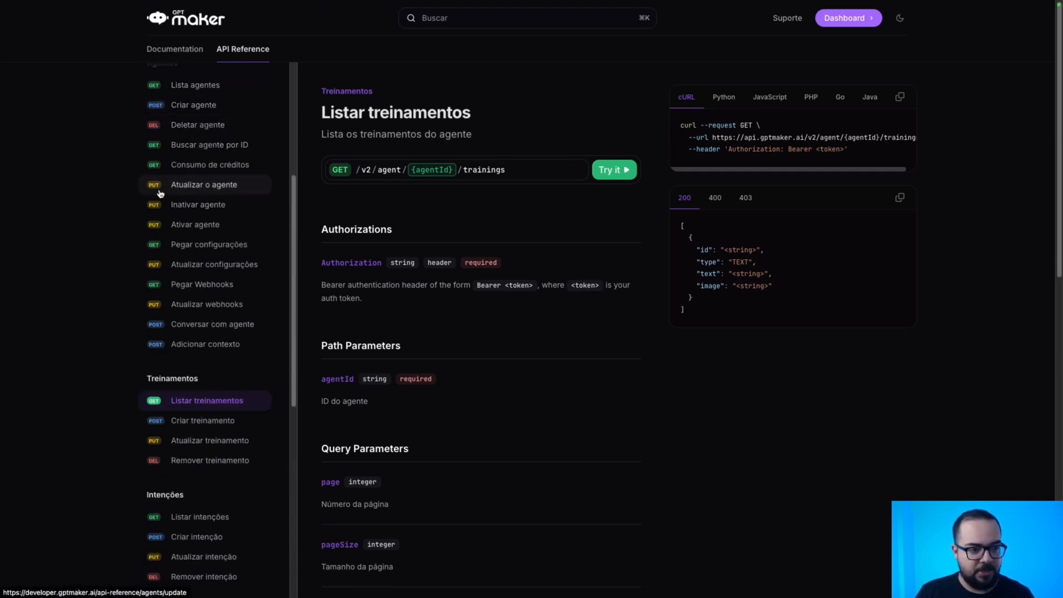
scroll(155, 166, up, 1)
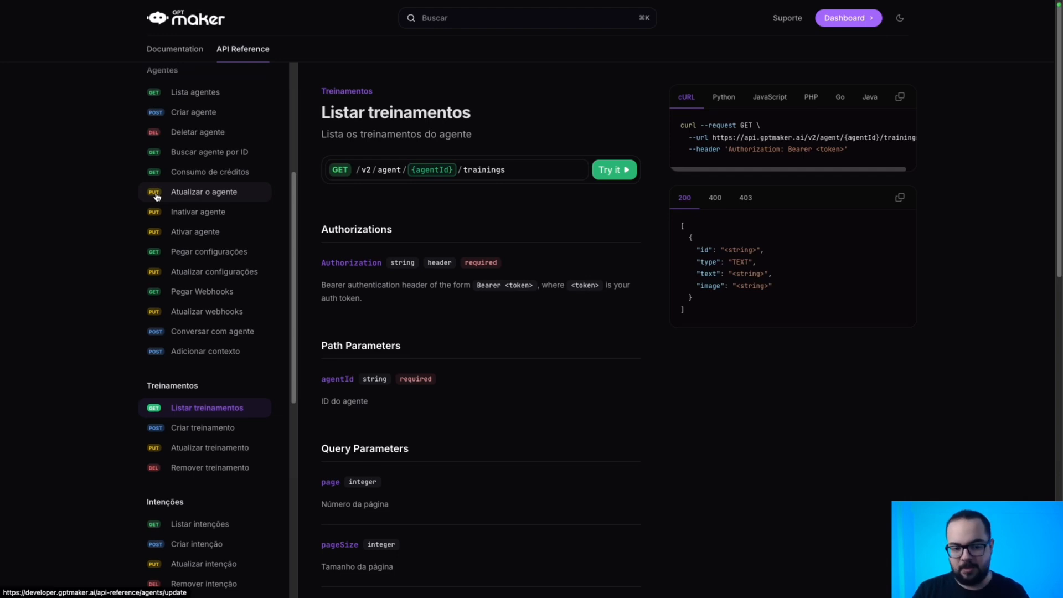
click(187, 234)
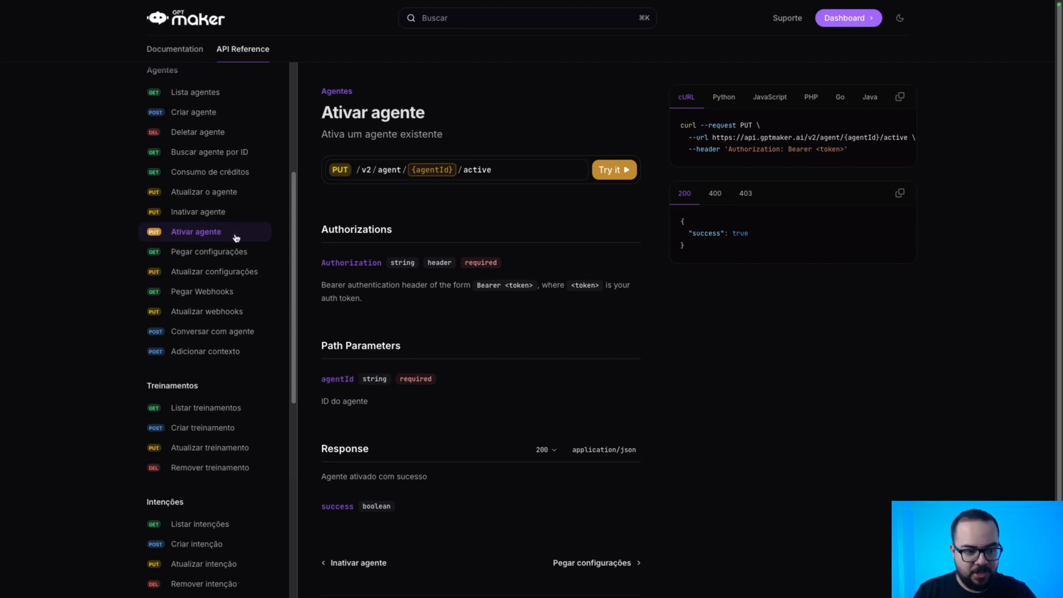
click(203, 218)
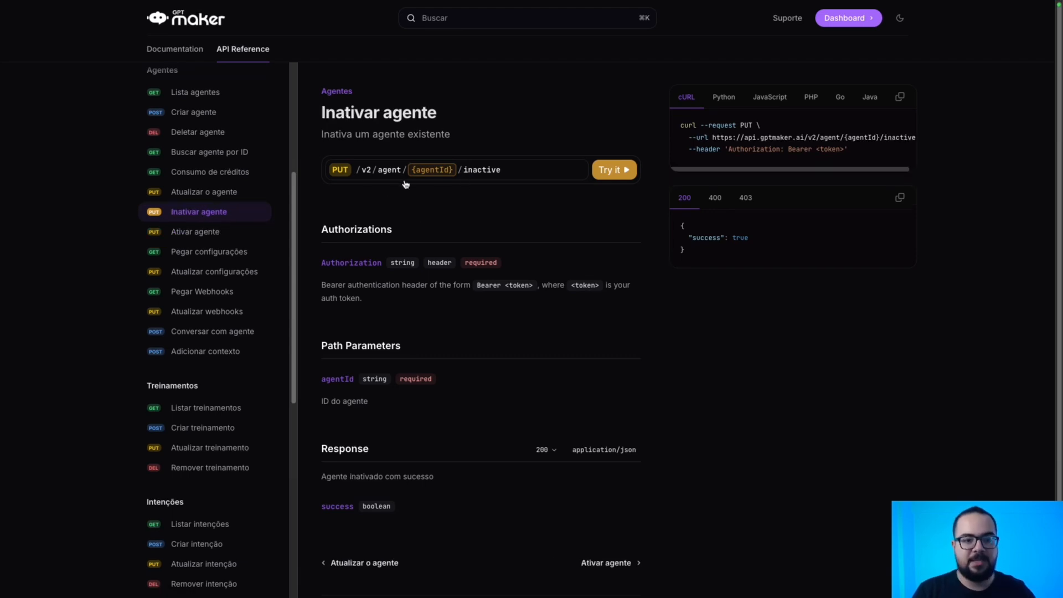
click(226, 251)
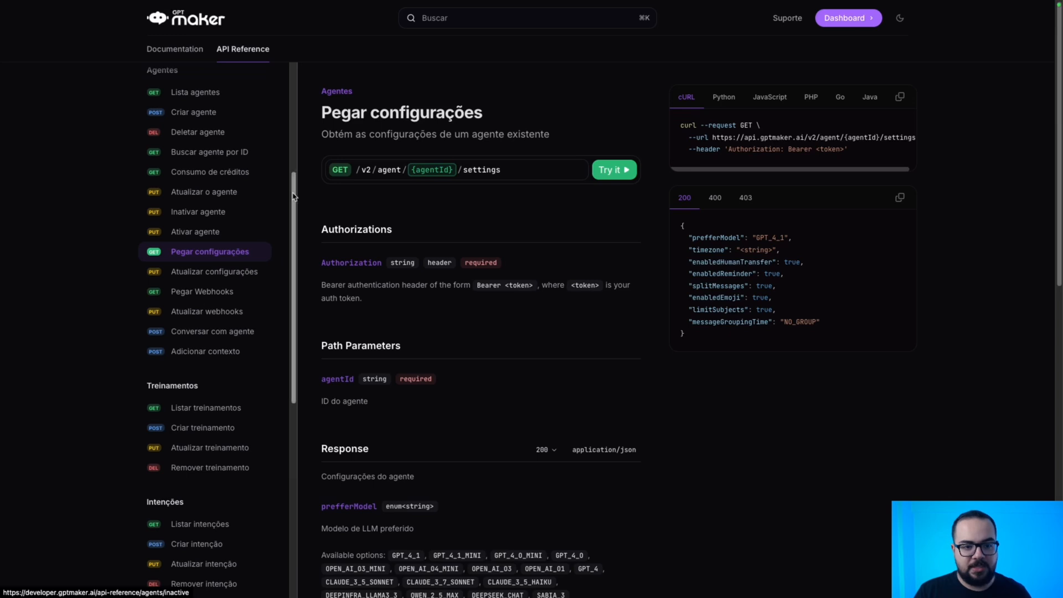
click(201, 332)
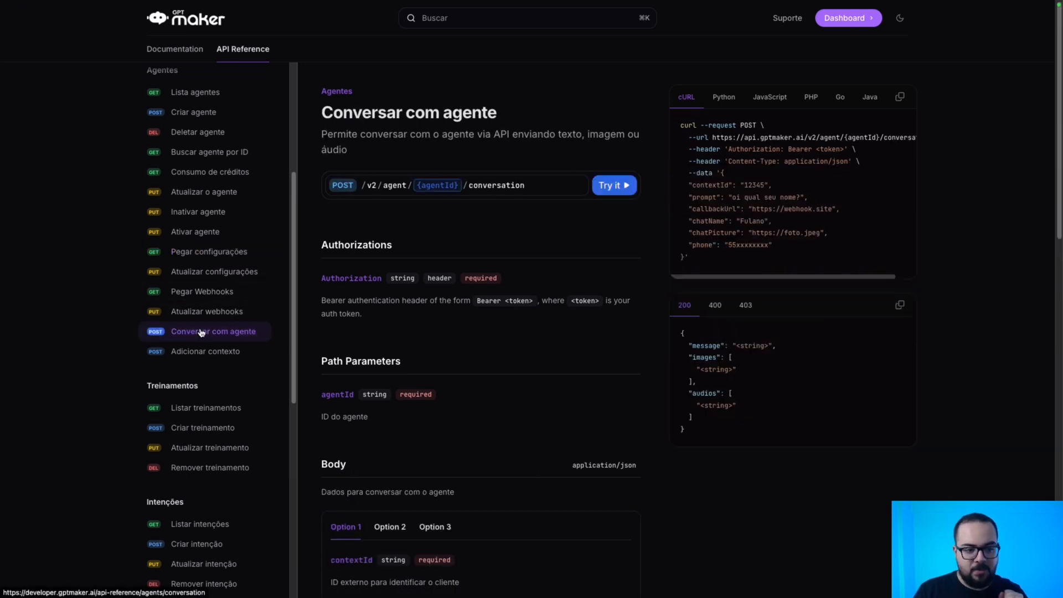
scroll(211, 368, down, 8)
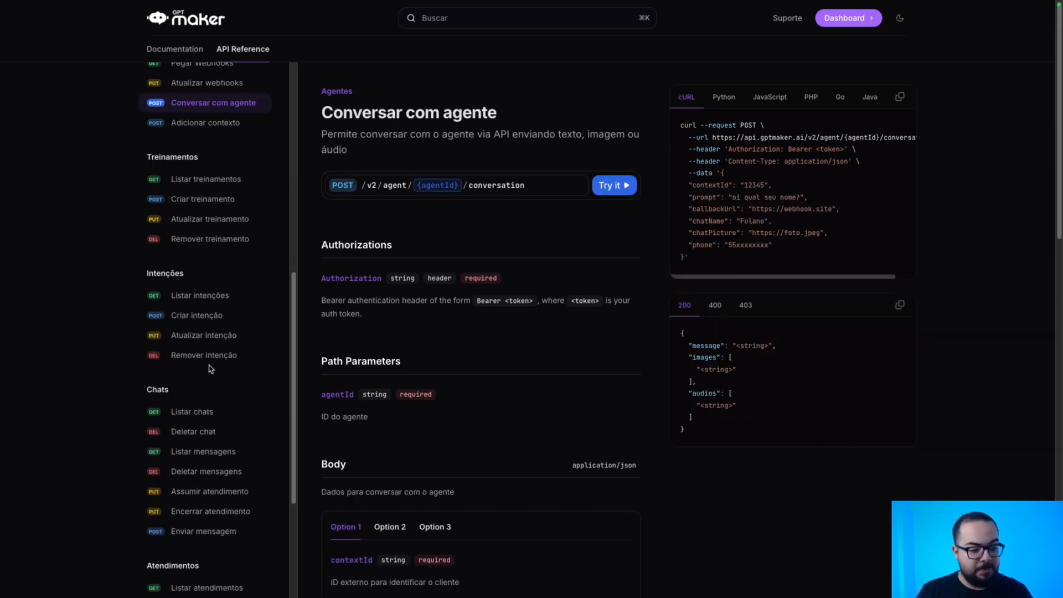
scroll(210, 368, down, 1)
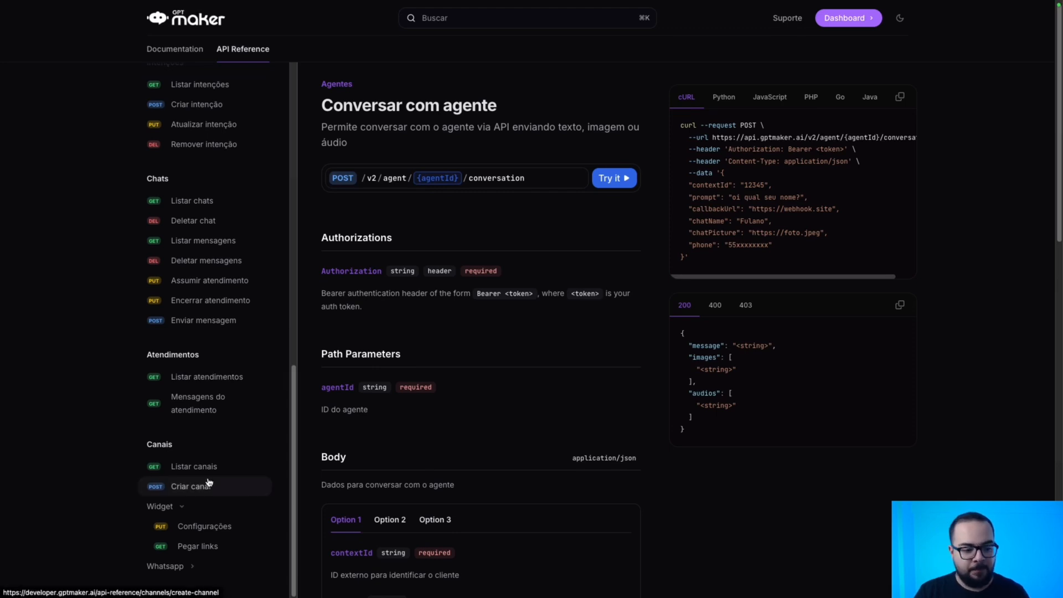
click(182, 566)
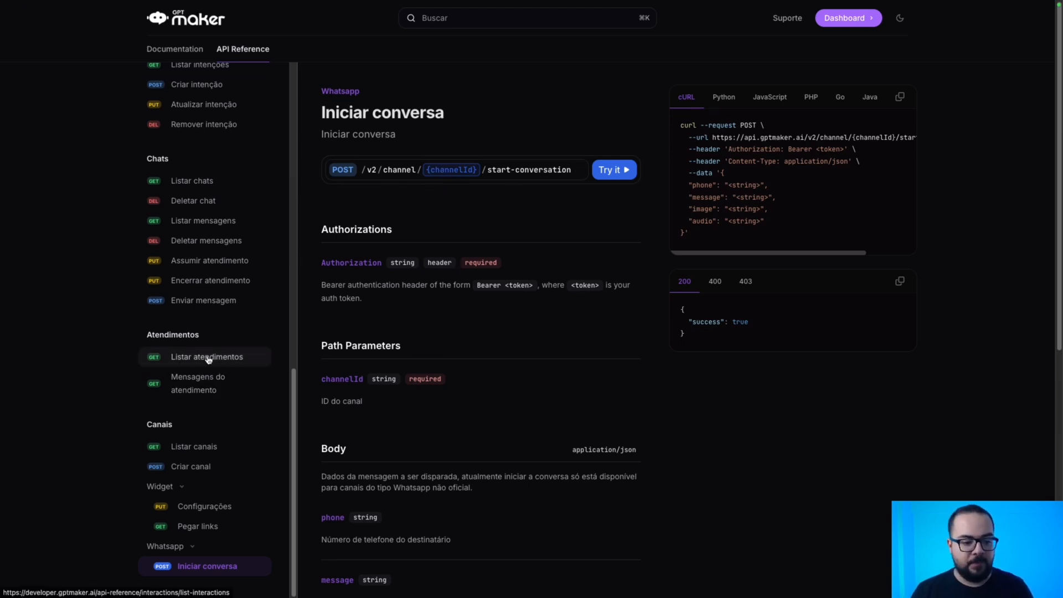
Review the Listar canais endpoint's cURL example and its Authorization Bearer header.
click(193, 447)
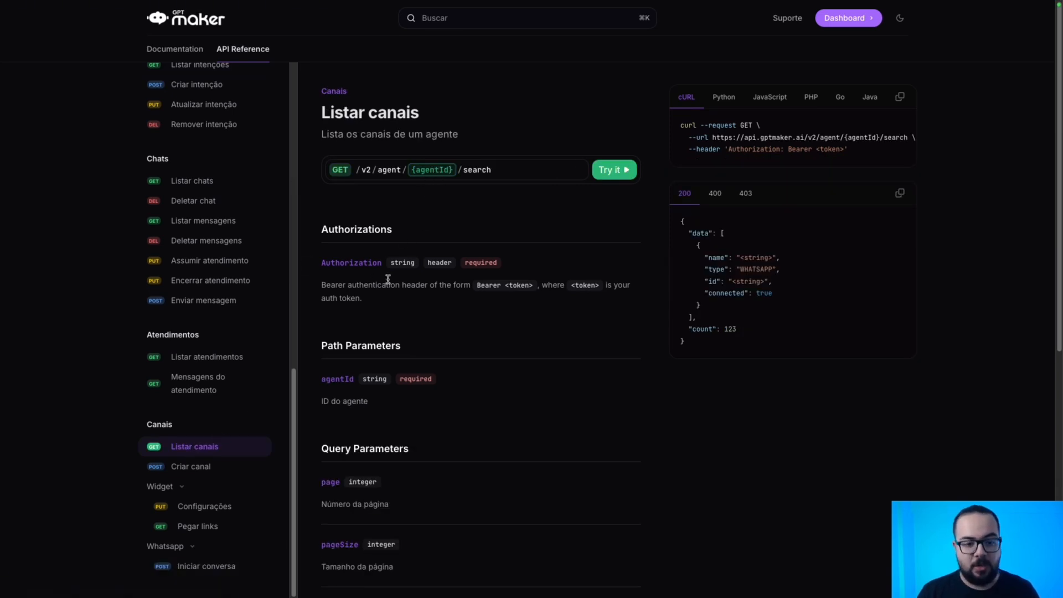
click(205, 566)
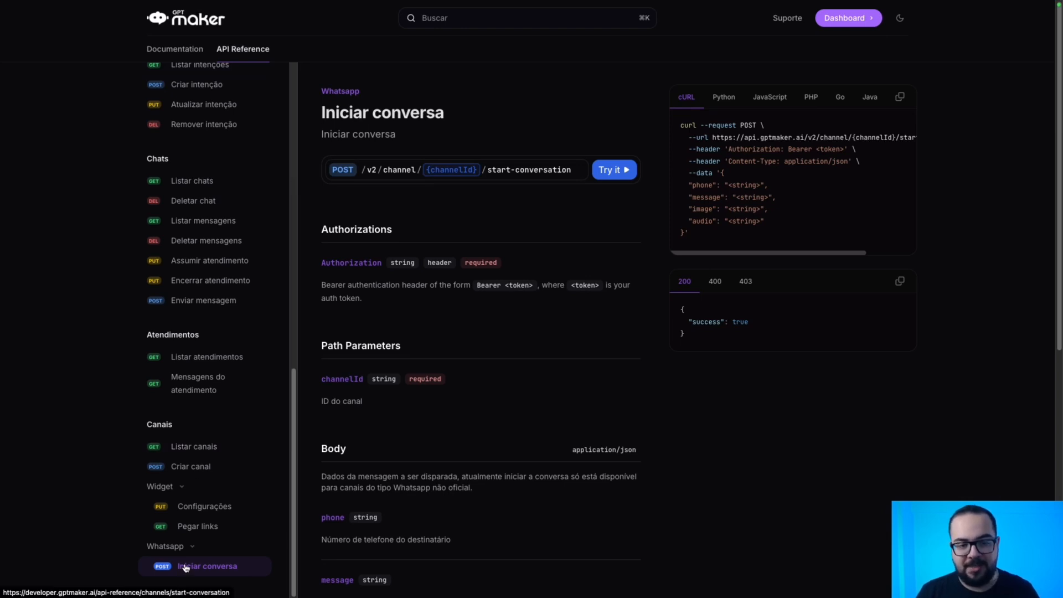
click(190, 454)
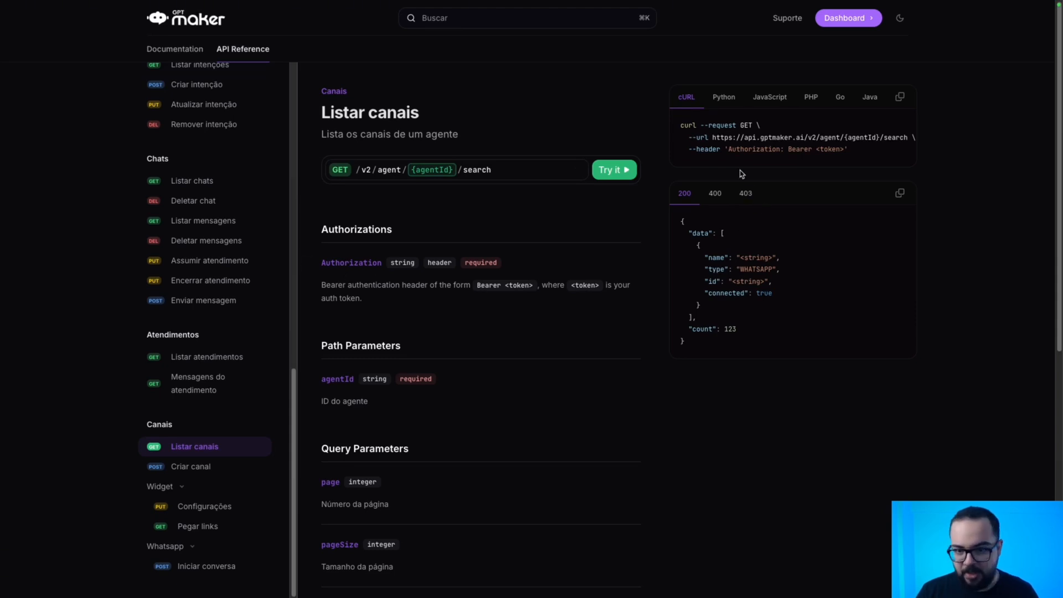
drag(720, 149, 697, 150)
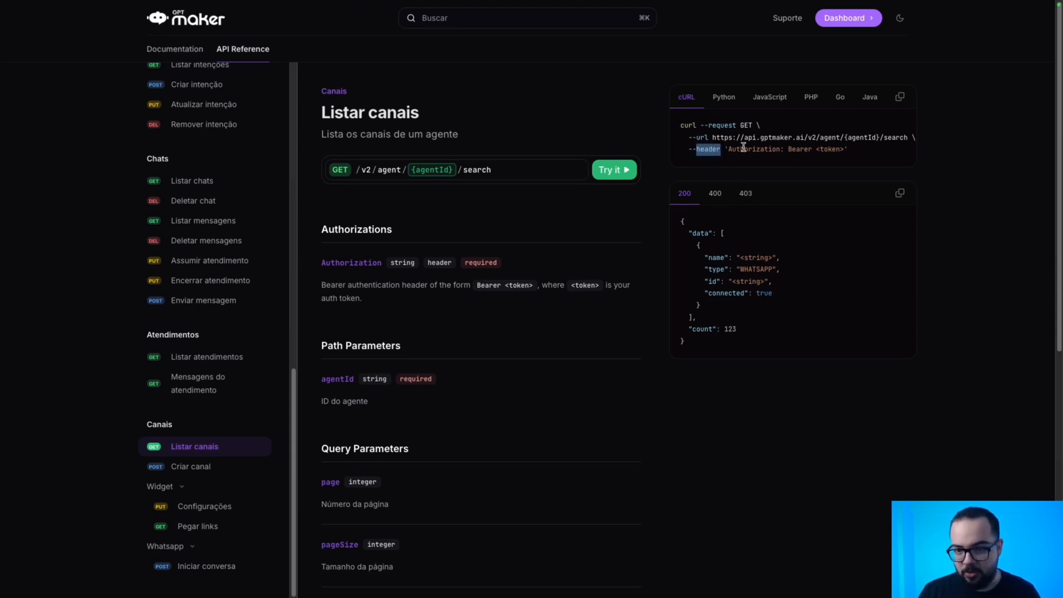
drag(789, 149, 831, 150)
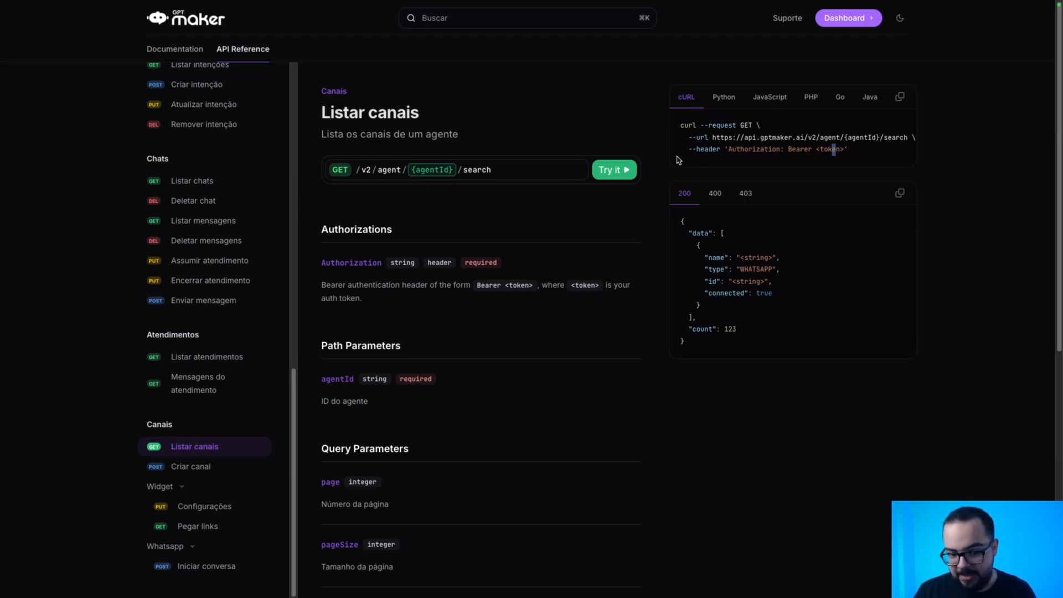
key(ctrl+Tab)
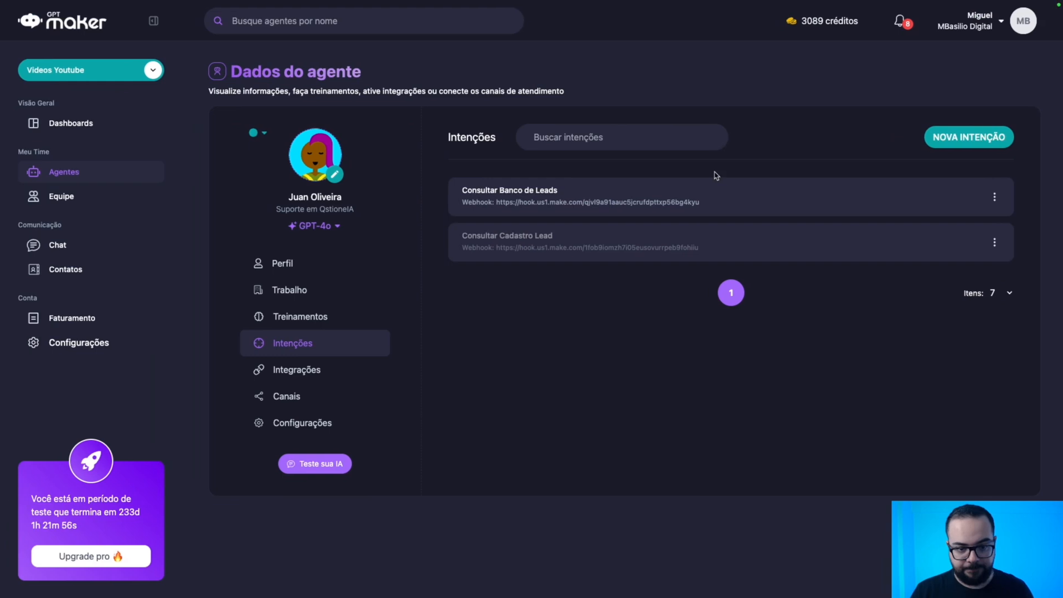
Create a new intent named 'Listar Canais' and continue to its action step.
click(954, 146)
click(624, 257)
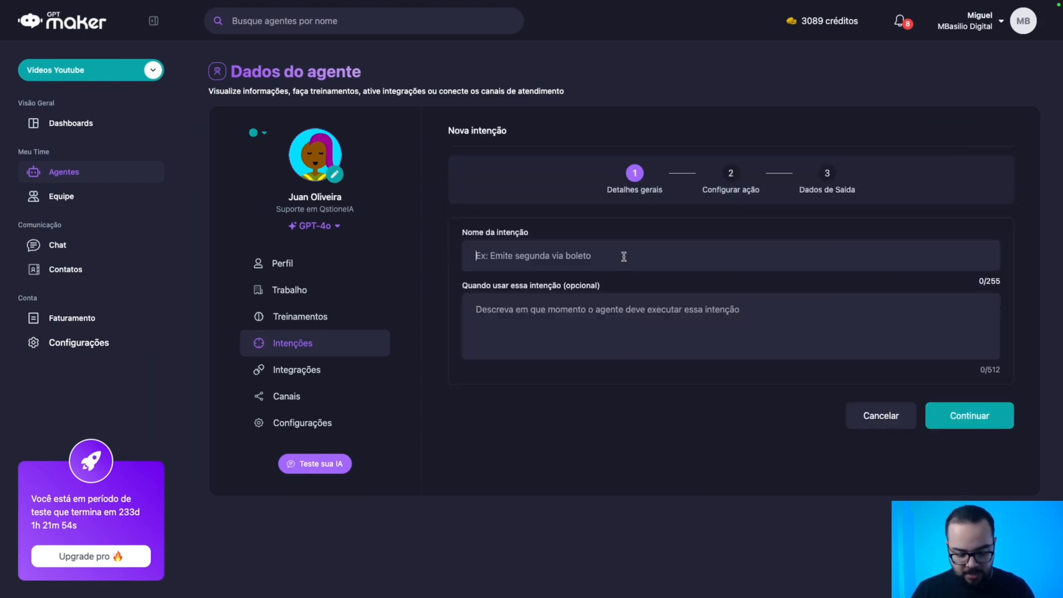
text(Listar Canais)
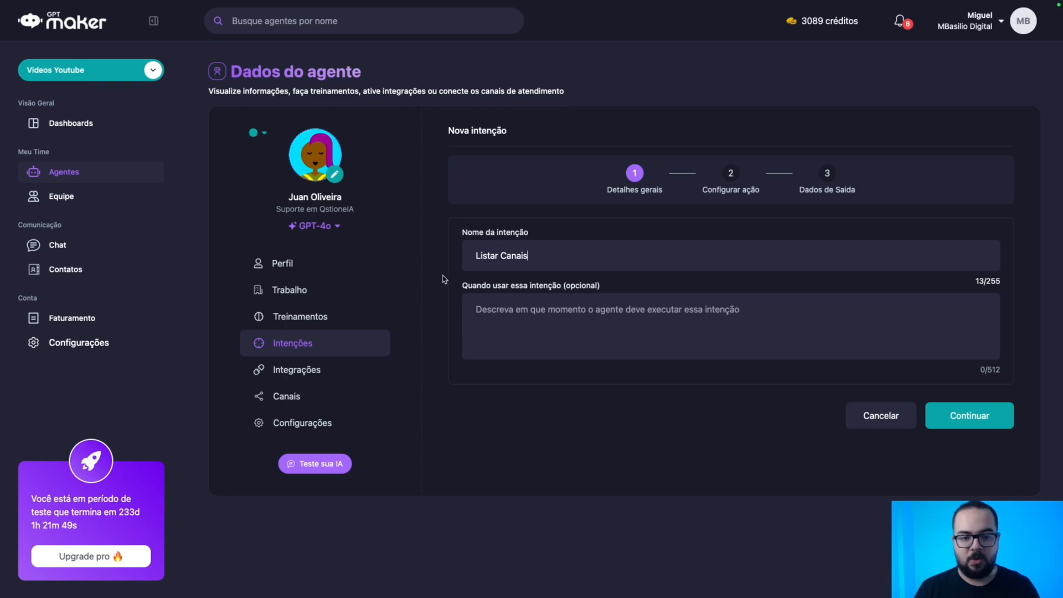
click(552, 316)
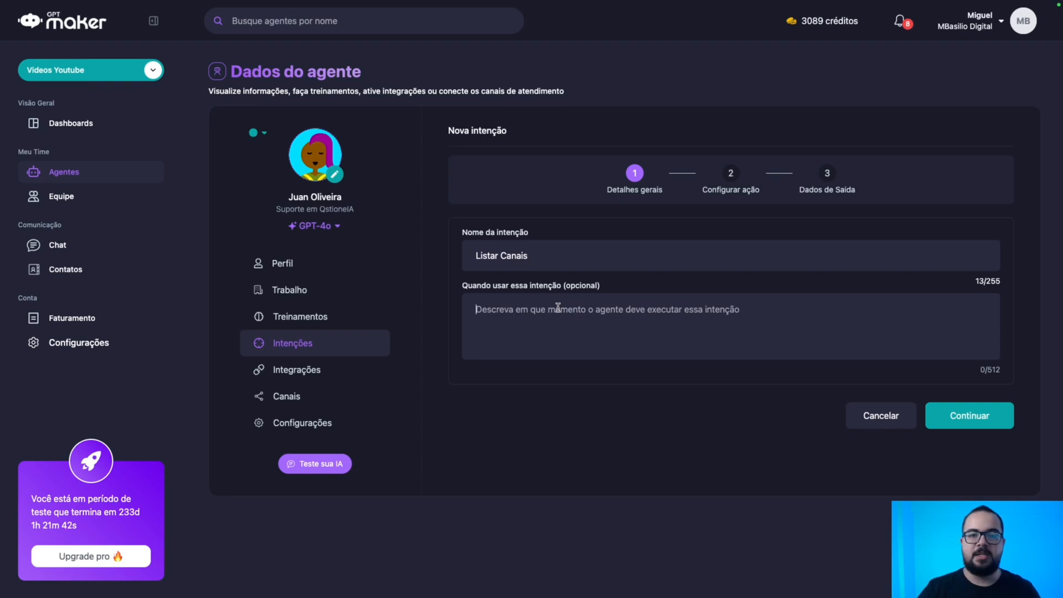
click(967, 419)
click(614, 312)
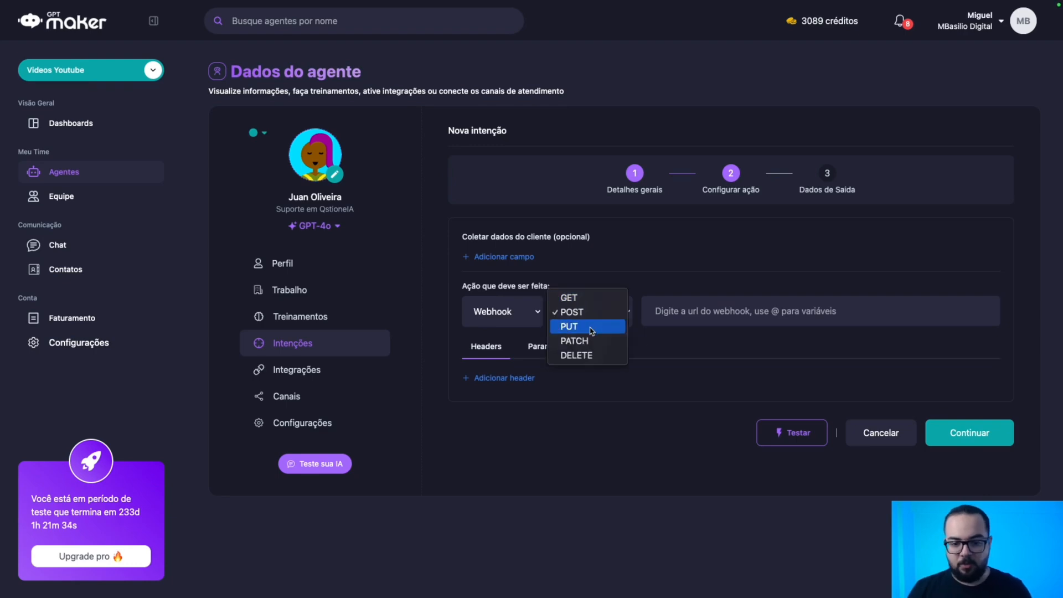
click(590, 302)
key(ctrl+Right)
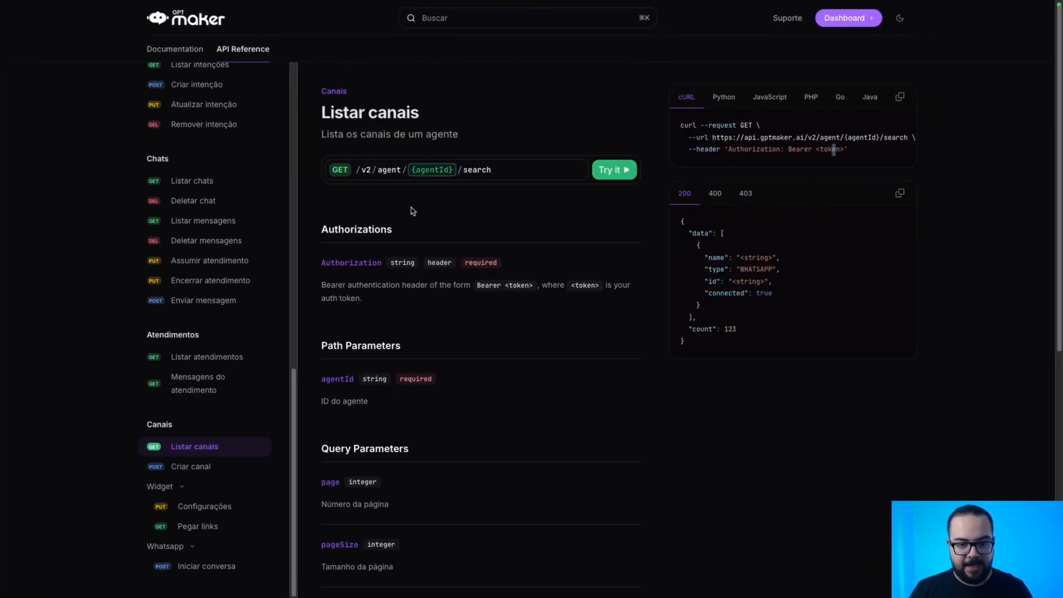
key(ctrl+Left)
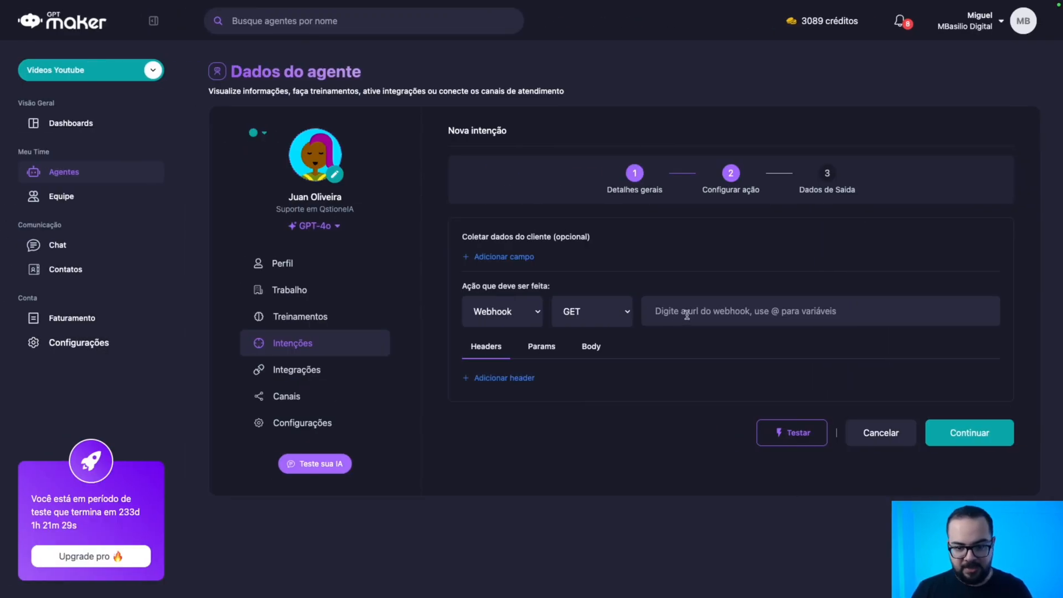
text(https://api.gptmaker.ai/v2/agent/{agentId}/search)
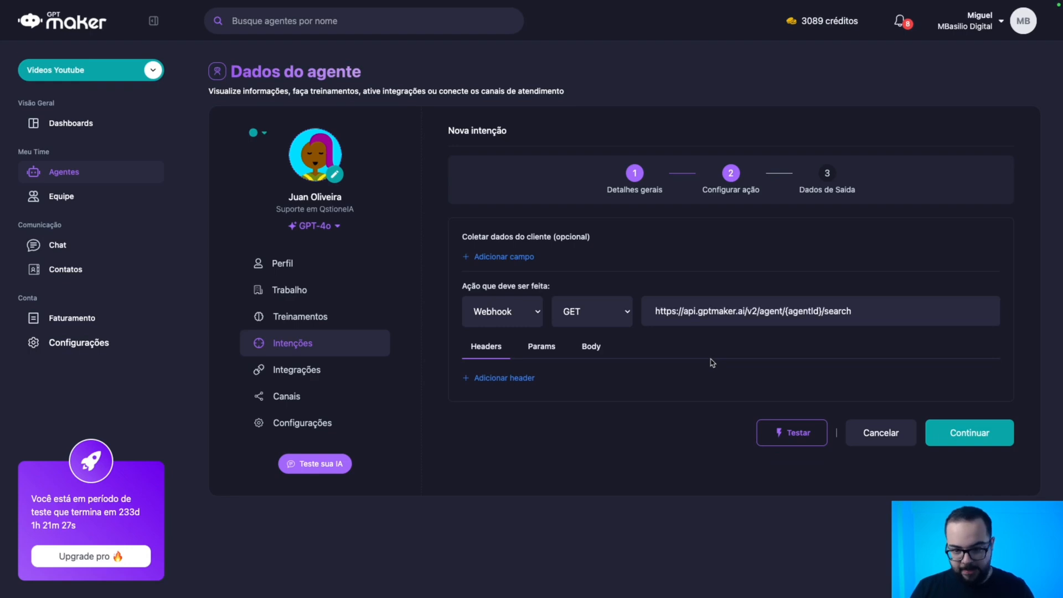
Add an Authorization header with value 'Bearer' followed by the API token.
click(483, 379)
key(ctrl+Right)
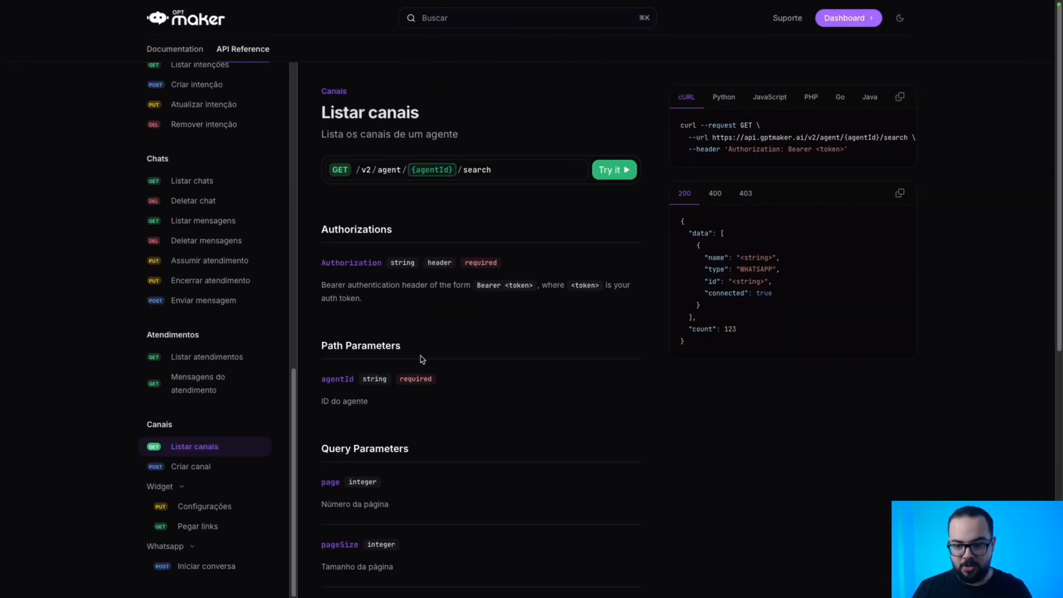
double_click(763, 151)
key(ctrl+c)
key(ctrl+Left)
click(492, 386)
key(ctrl+v)
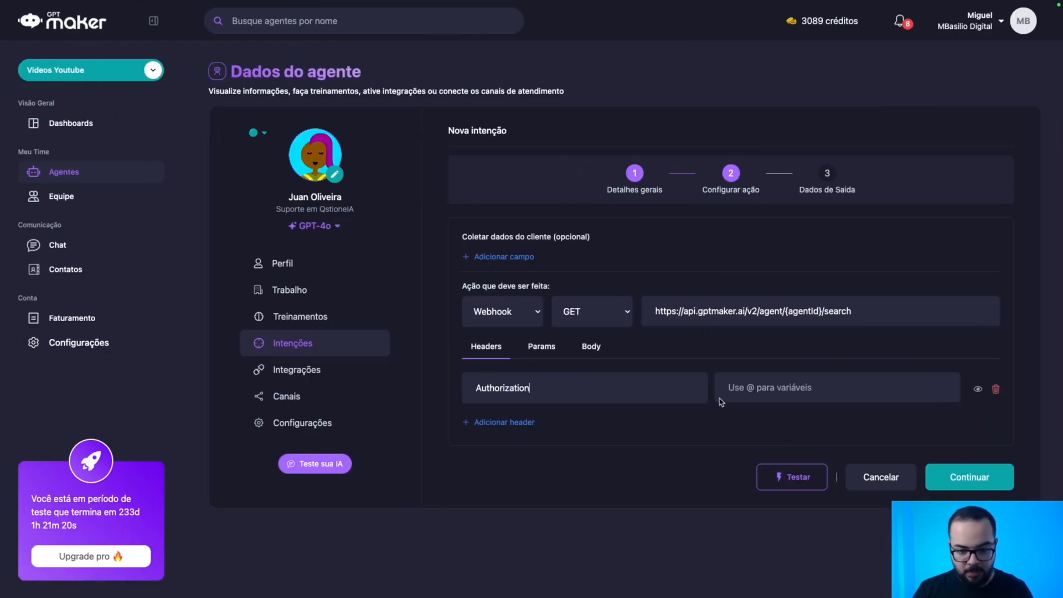
click(754, 386)
text(Bearr)
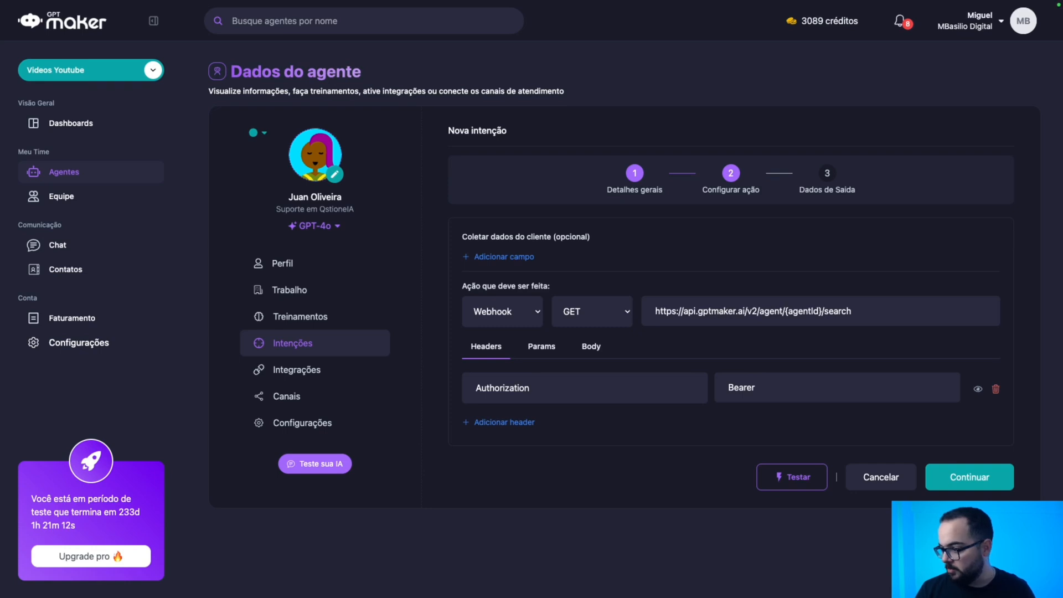
key(ctrl+v)
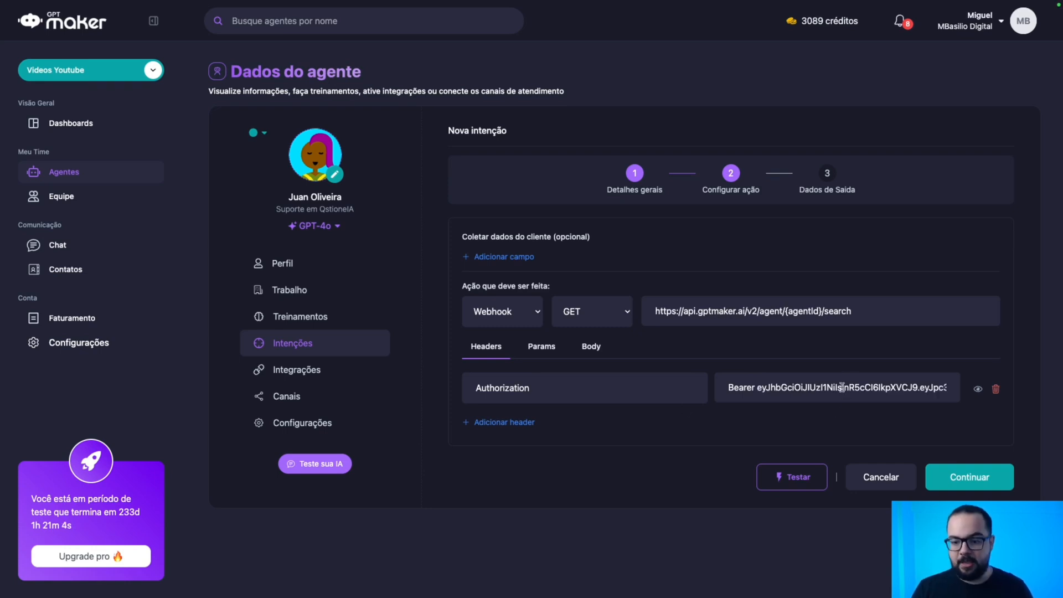
click(545, 347)
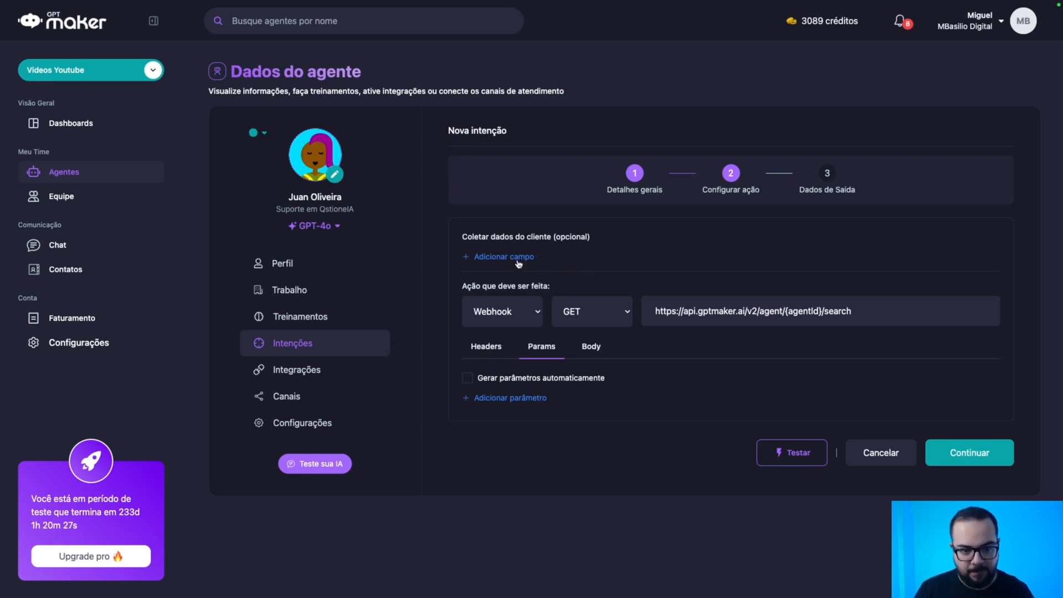
Add an agentId customer field and an agentId request parameter with value {agentId}.
click(500, 258)
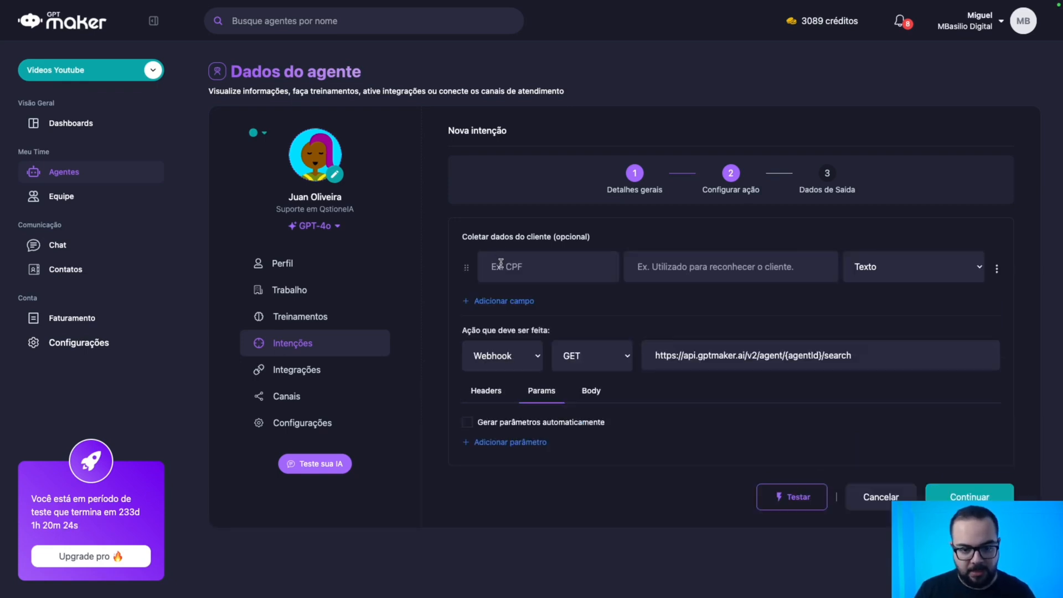
text(agentId)
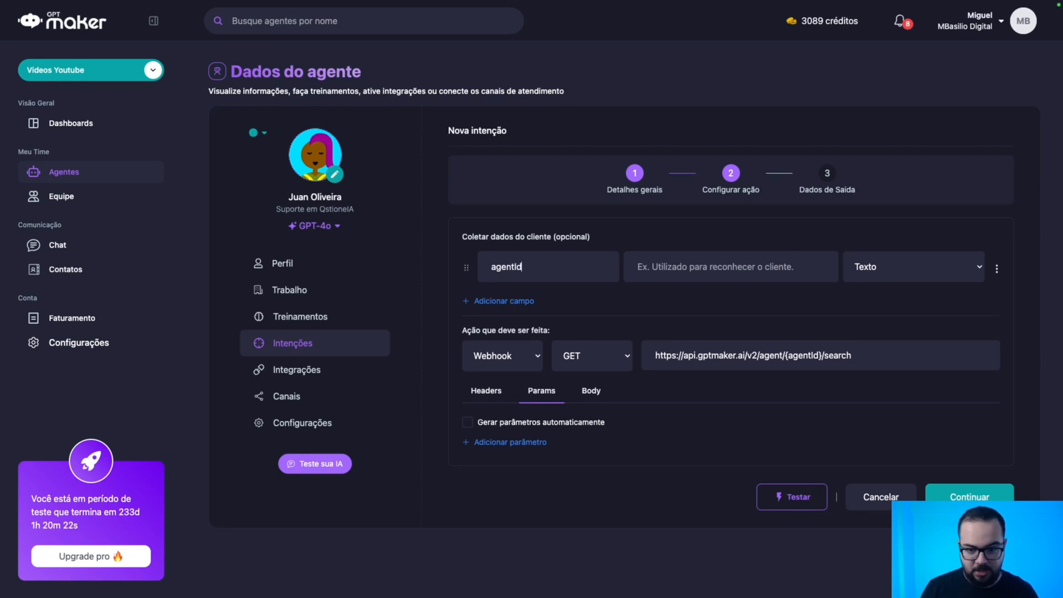
key(Tab)
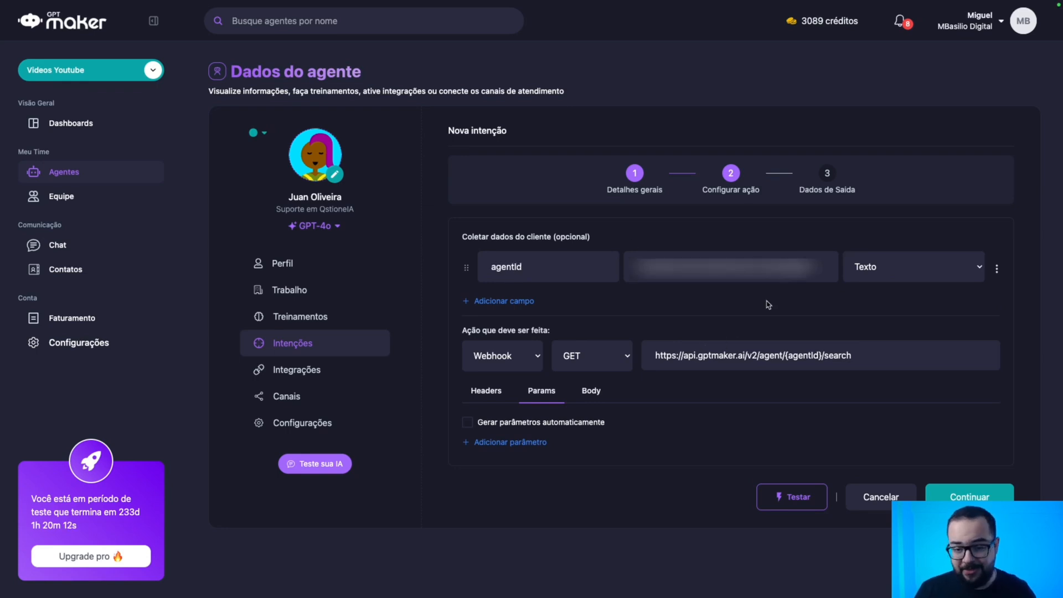
click(496, 442)
text(agentI)
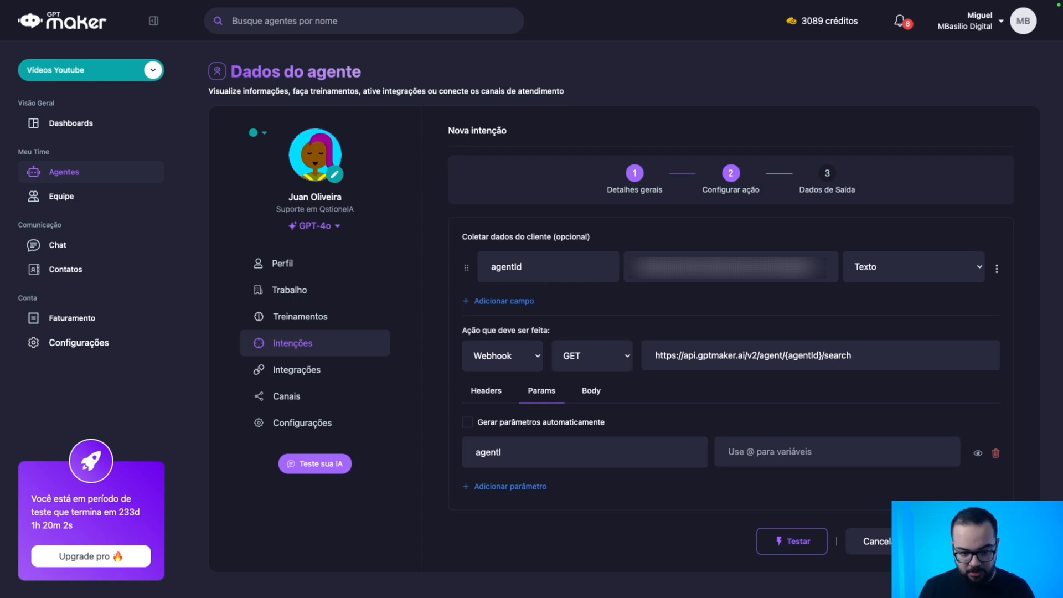
text({a)
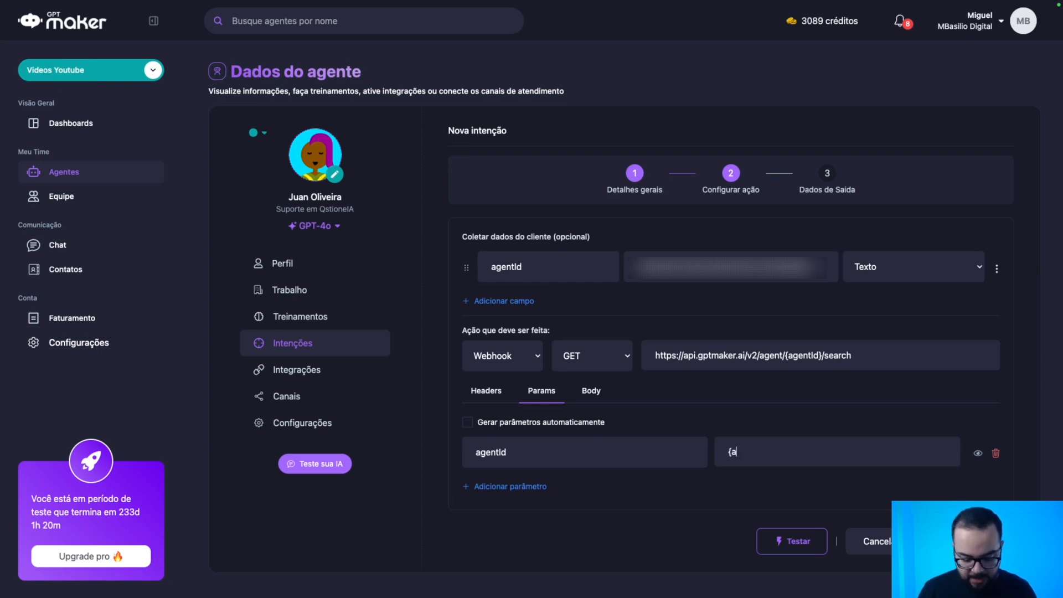
text(gentId)
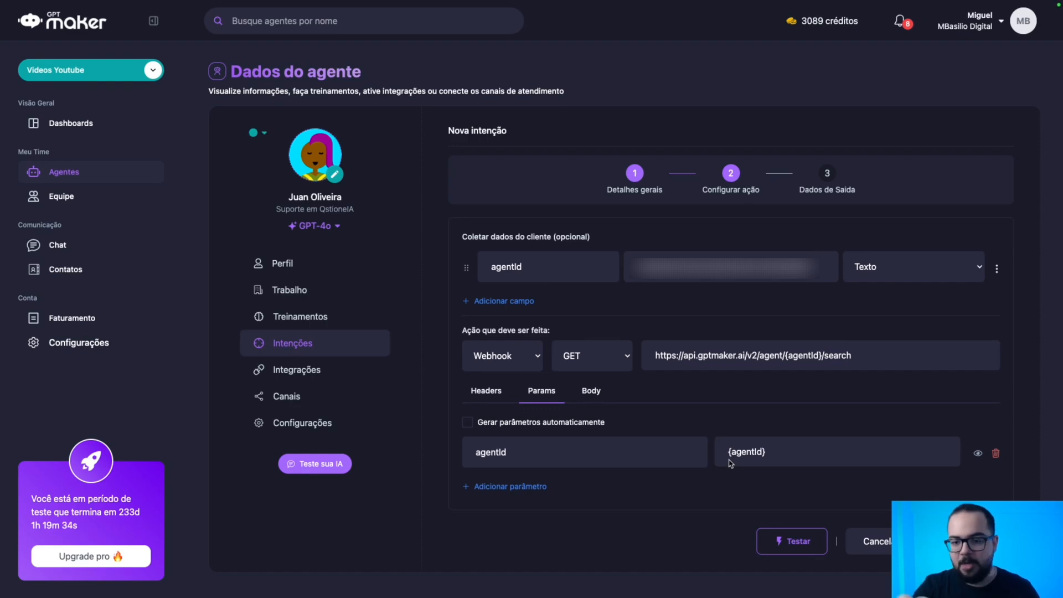
Test the intent with the pasted agent id, getting status 200 listing Telegram and Widget channels.
click(788, 545)
click(607, 300)
key(ctrl+v)
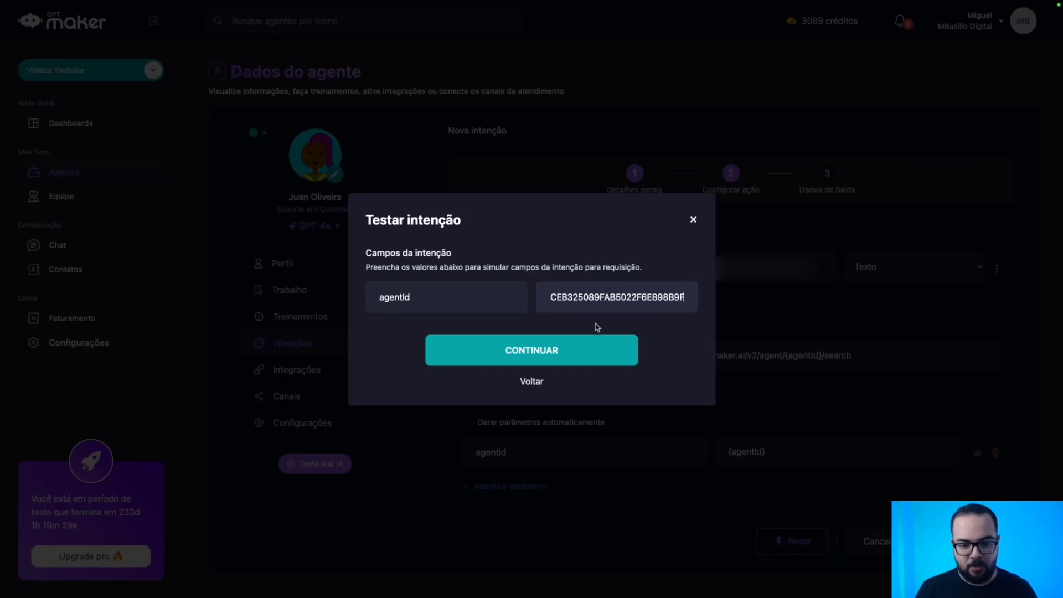
click(589, 354)
click(585, 372)
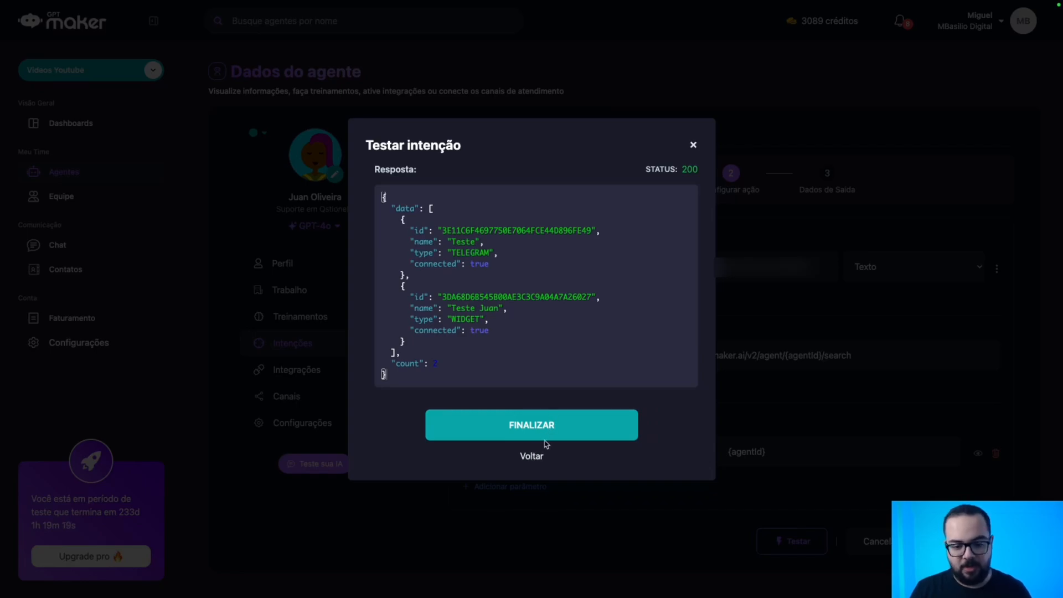
click(547, 431)
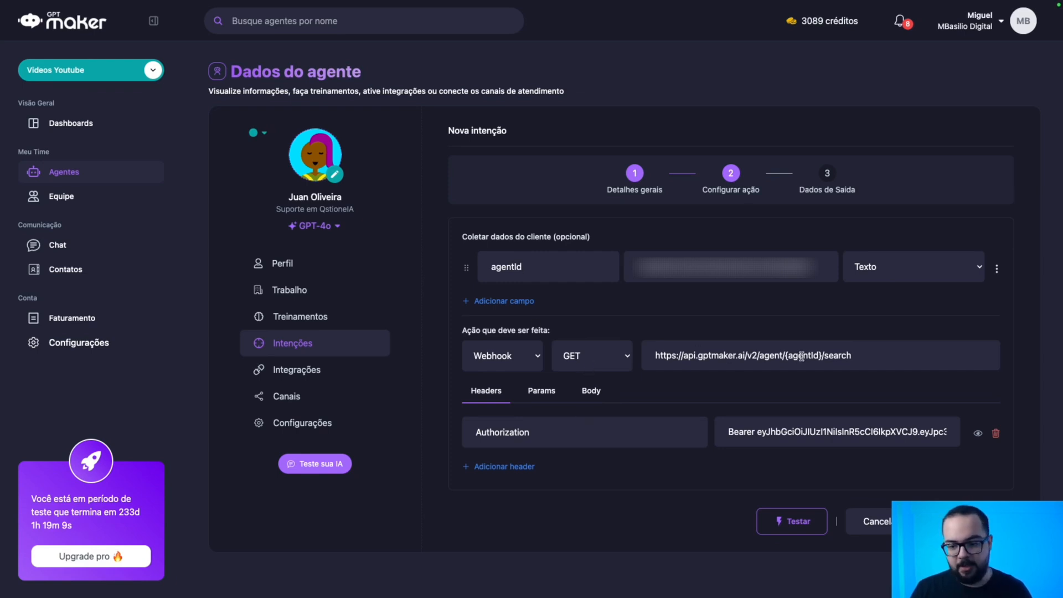
Compare the intent's webhook URL and agentId field with the docs' Authorizations and Path Parameters sections.
drag(880, 356, 683, 356)
drag(466, 237, 775, 266)
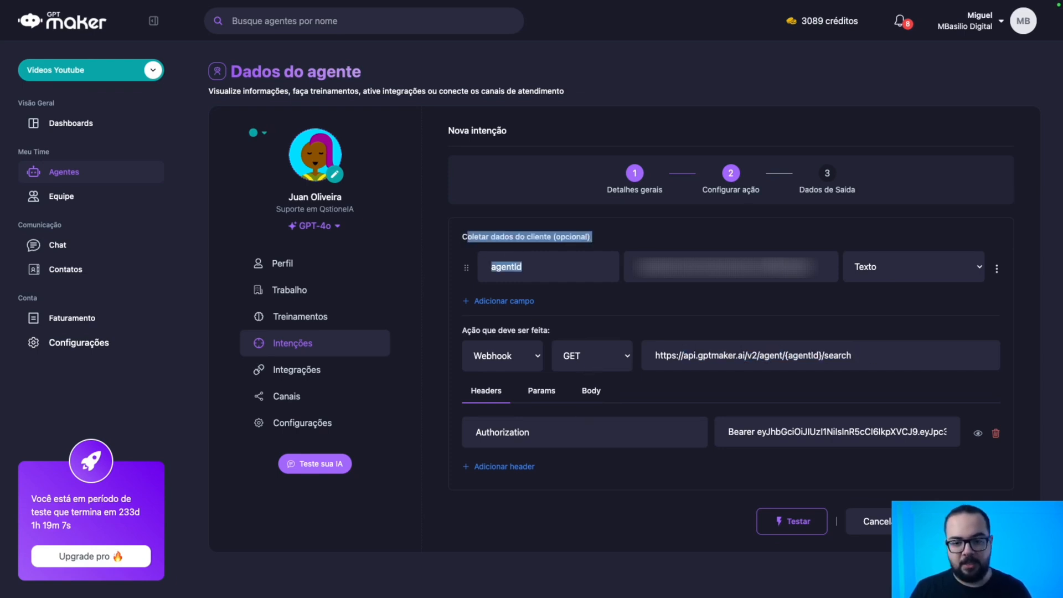
click(535, 389)
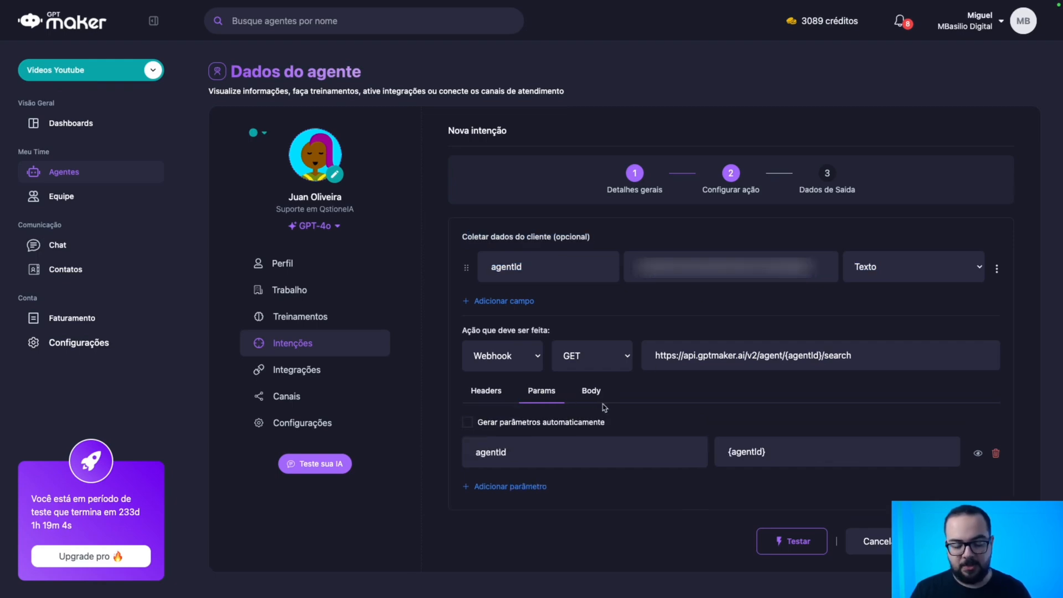
key(ctrl+Right)
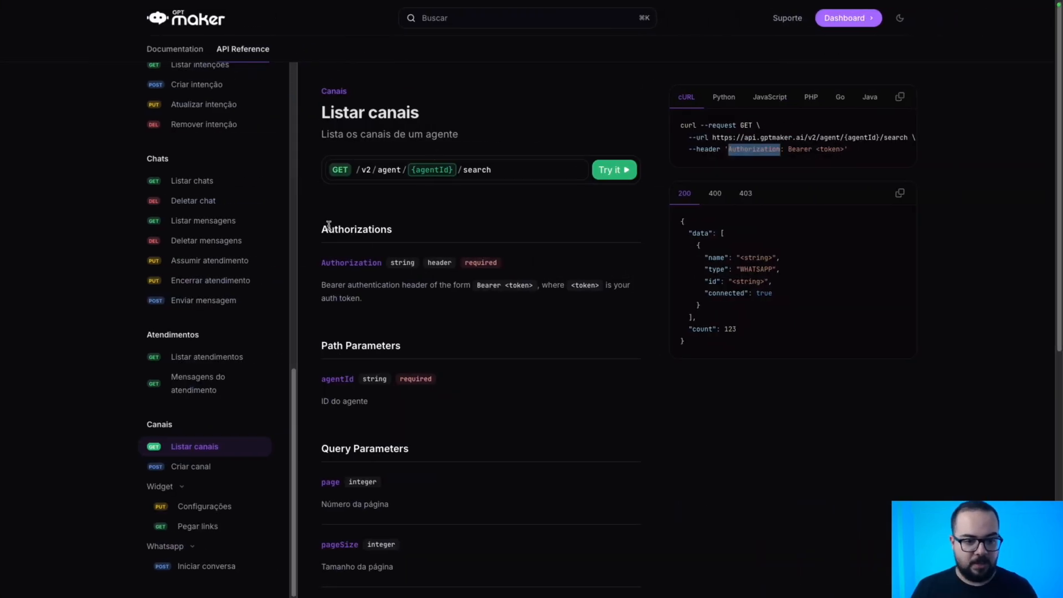
drag(329, 227, 404, 230)
drag(326, 347, 425, 350)
click(397, 344)
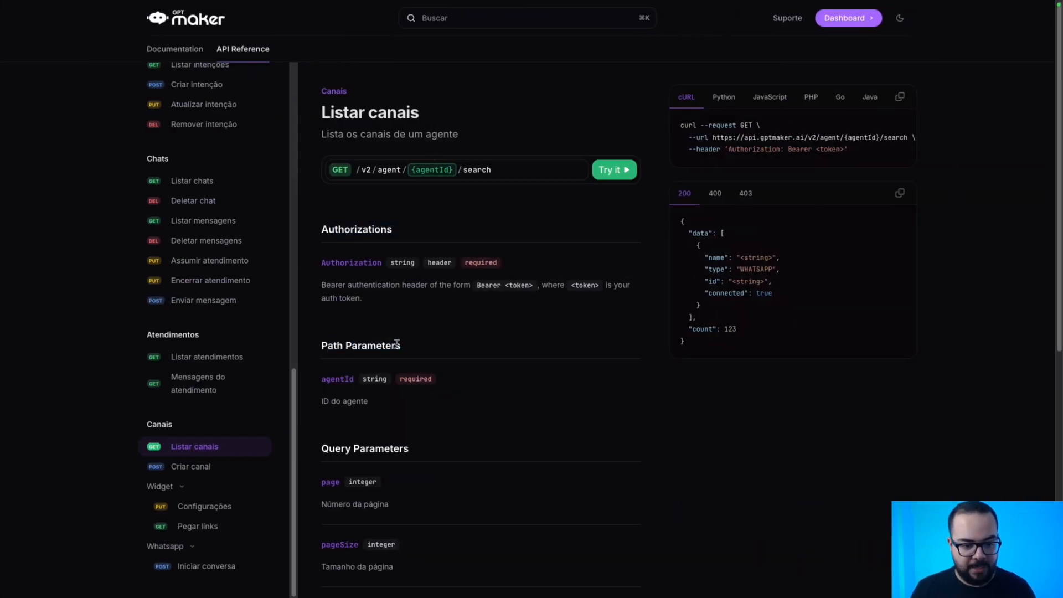
mouse_move(345, 347)
mouse_down()
mouse_move(399, 346)
mouse_move(348, 348)
mouse_up()
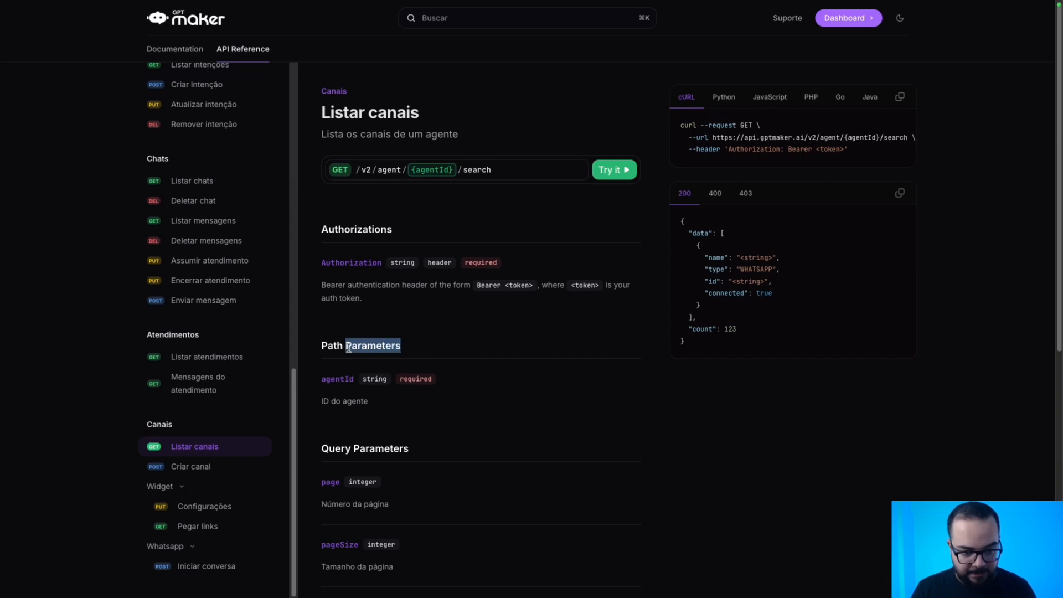
Check the Body tab's note that a body requires POST, return to Params, and move to the Trinks API docs.
key(ctrl+Left)
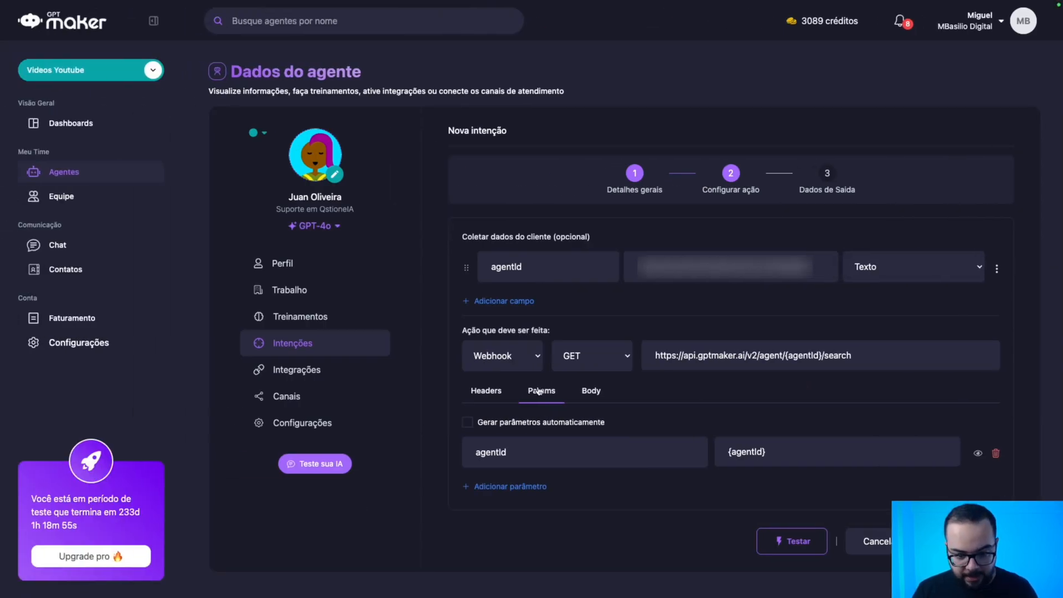
click(588, 398)
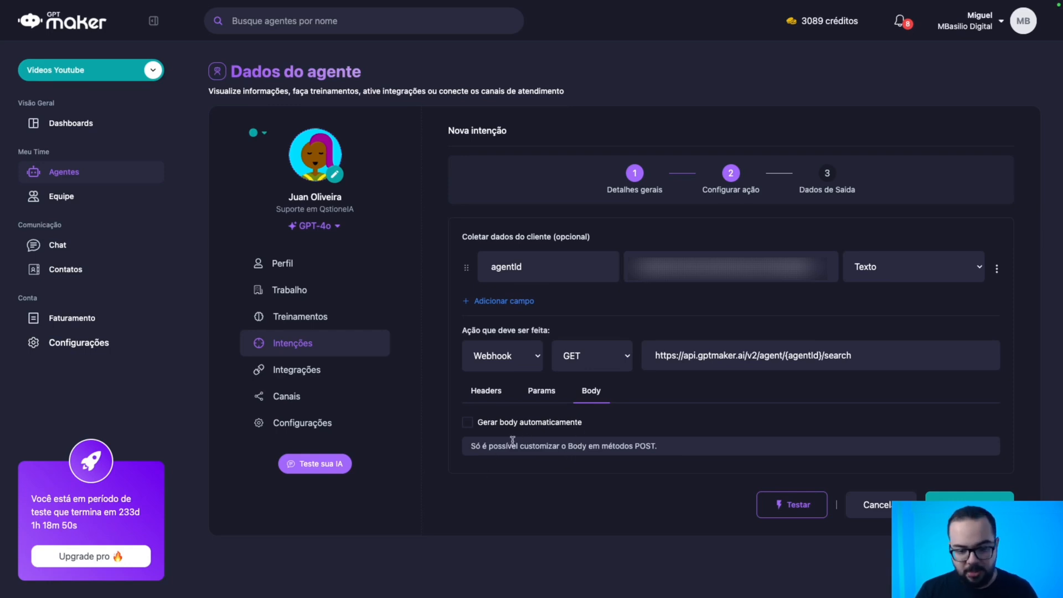
drag(471, 446, 659, 446)
click(677, 456)
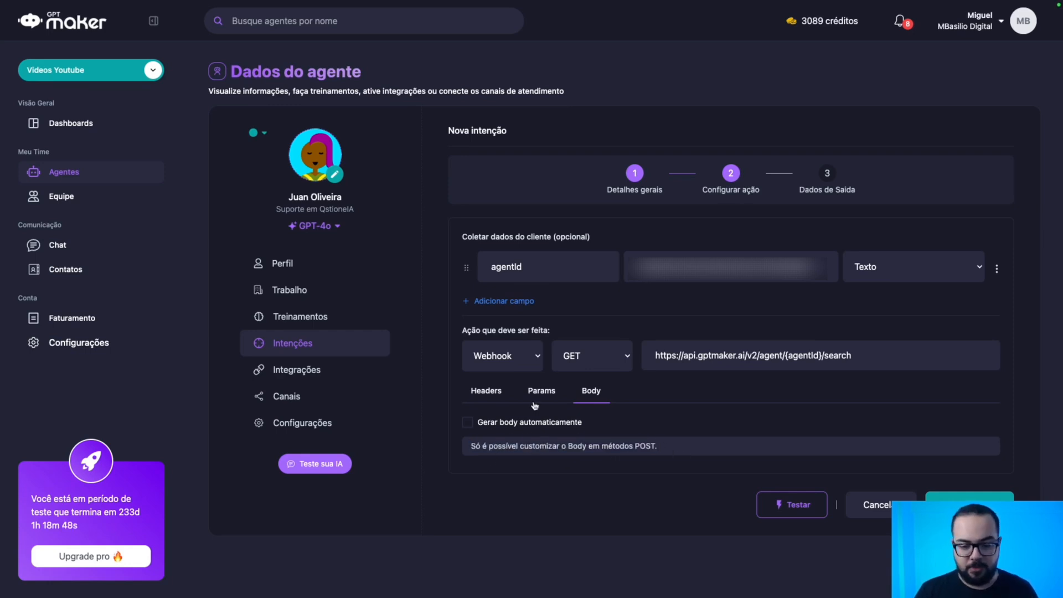
click(542, 399)
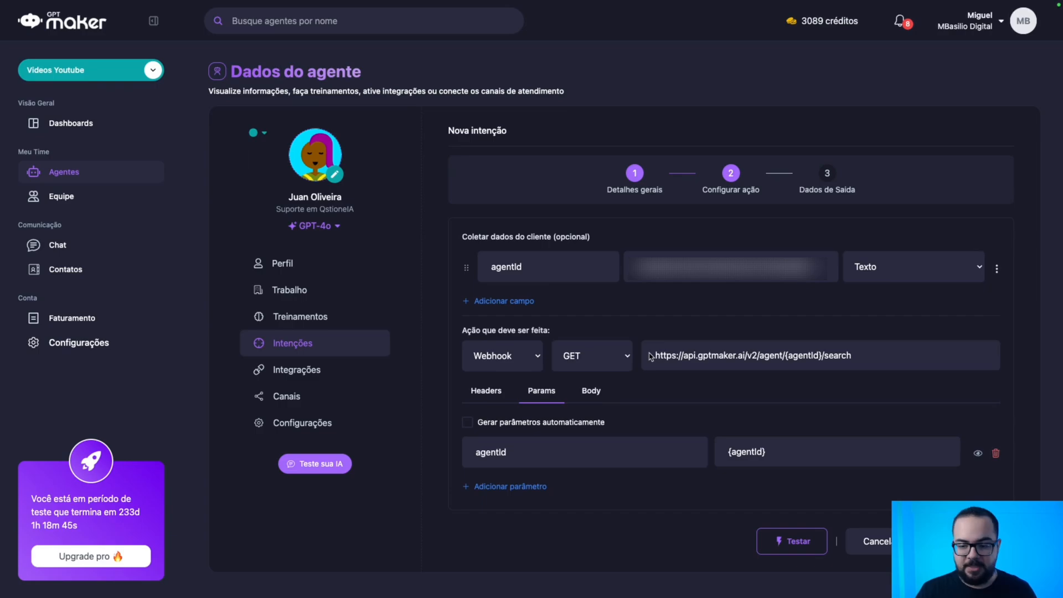
key(ctrl+Right)
key(ctrl+Left)
mouse_move(424, 6)
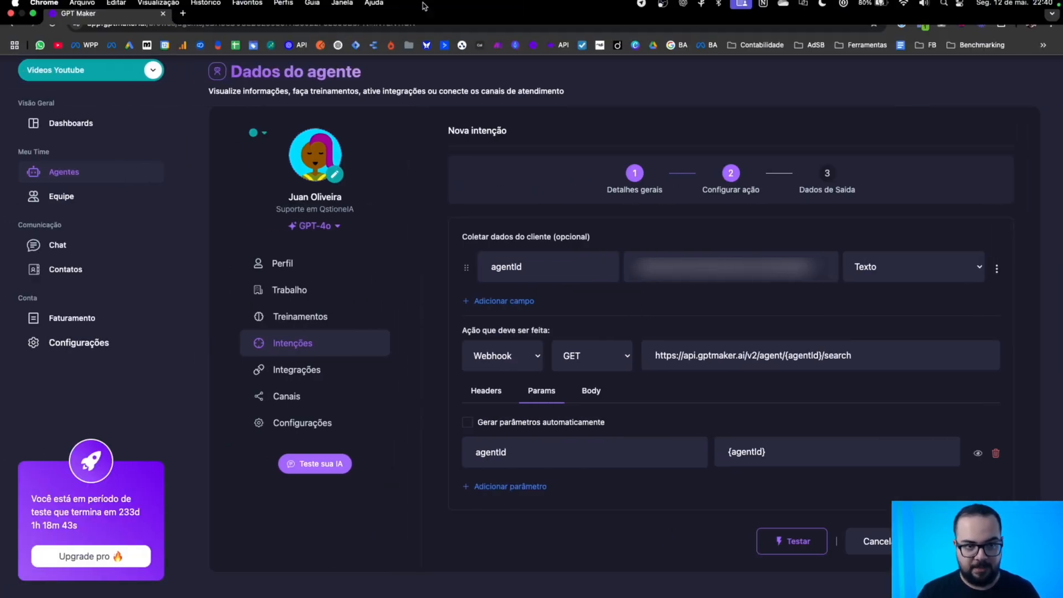
key(ctrl+Right)
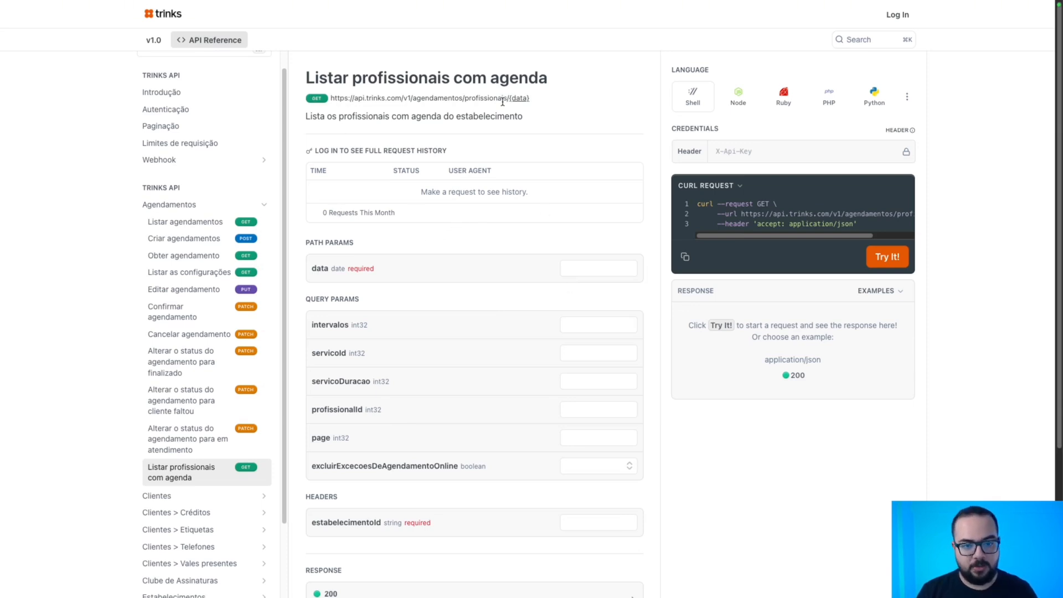
drag(374, 269, 346, 270)
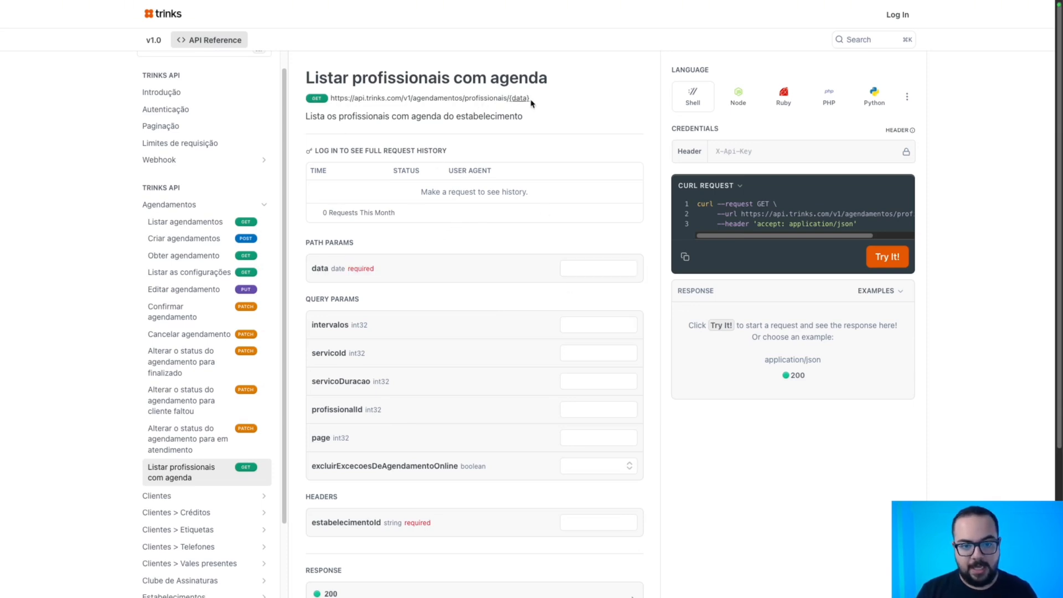
drag(529, 101, 510, 106)
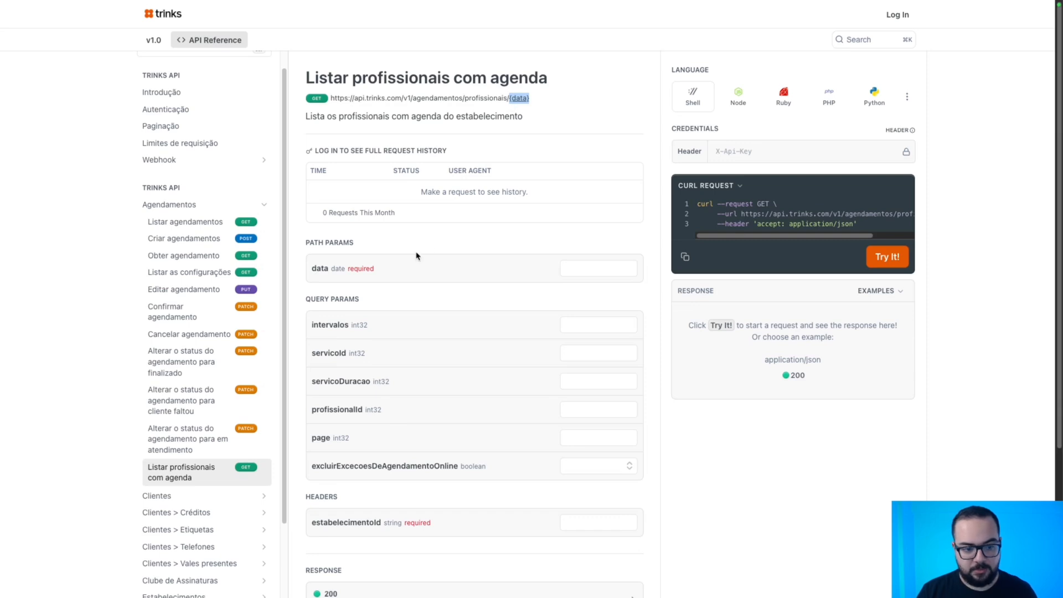
scroll(373, 297, down, 3)
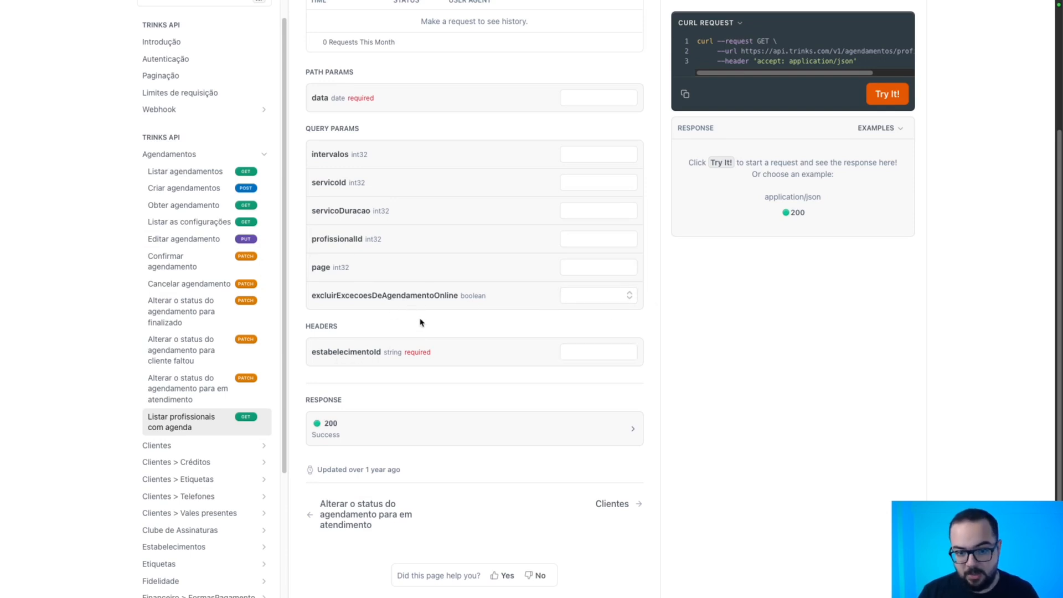
scroll(510, 354, up, 2)
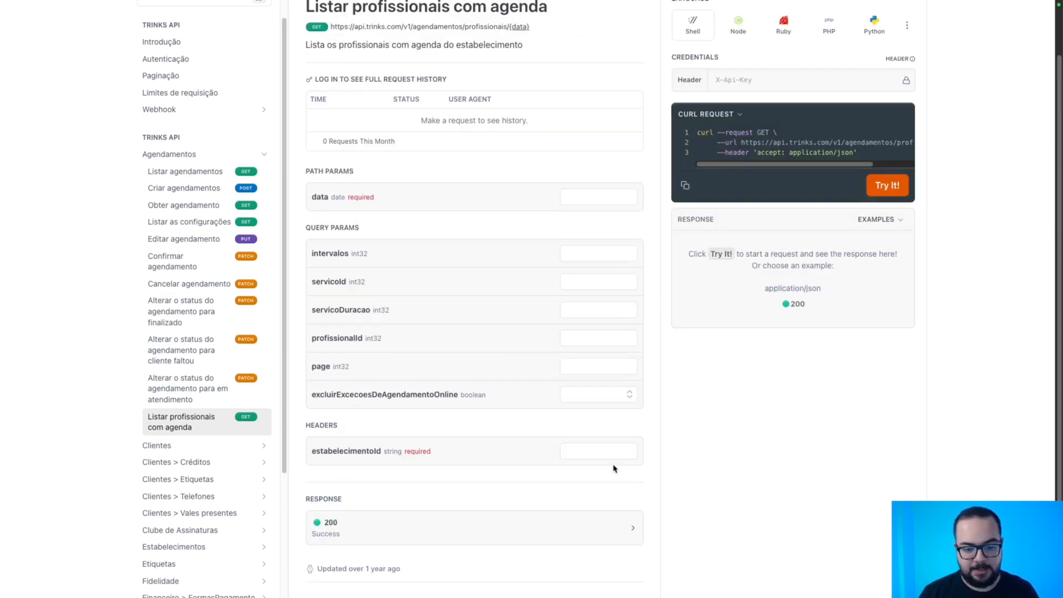
click(601, 451)
text(12312)
scroll(727, 232, up, 2)
click(733, 151)
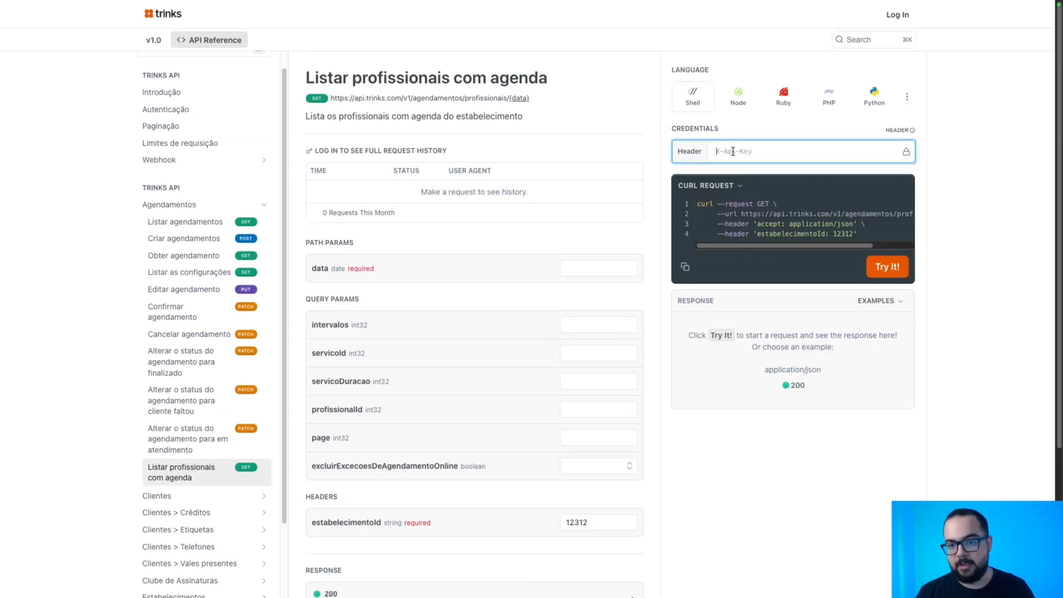
text(123123)
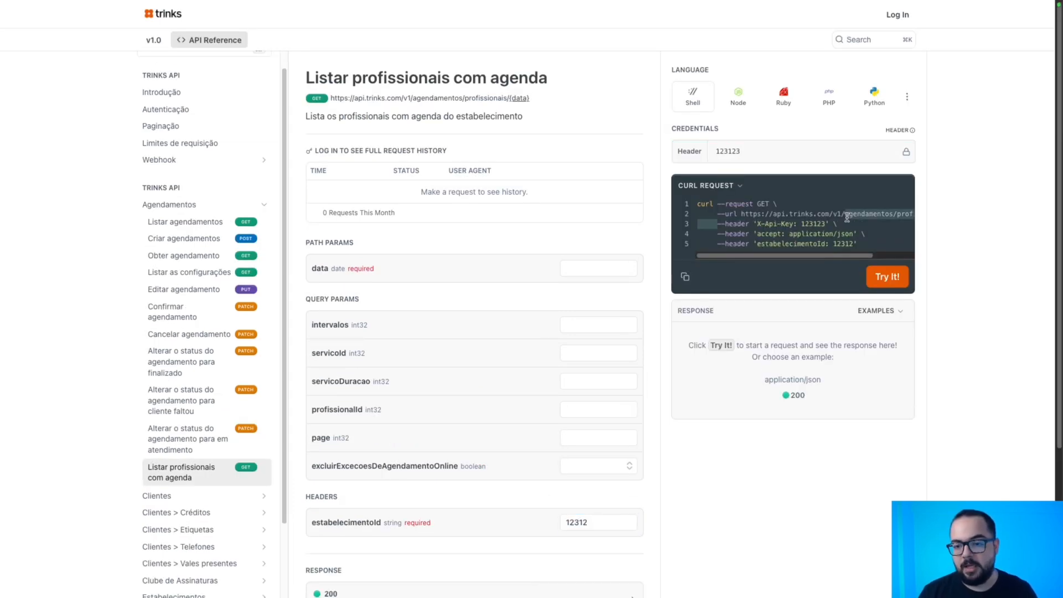
Review the cURL header lines and query parameters list, then return to GPT Maker.
triple_click(847, 224)
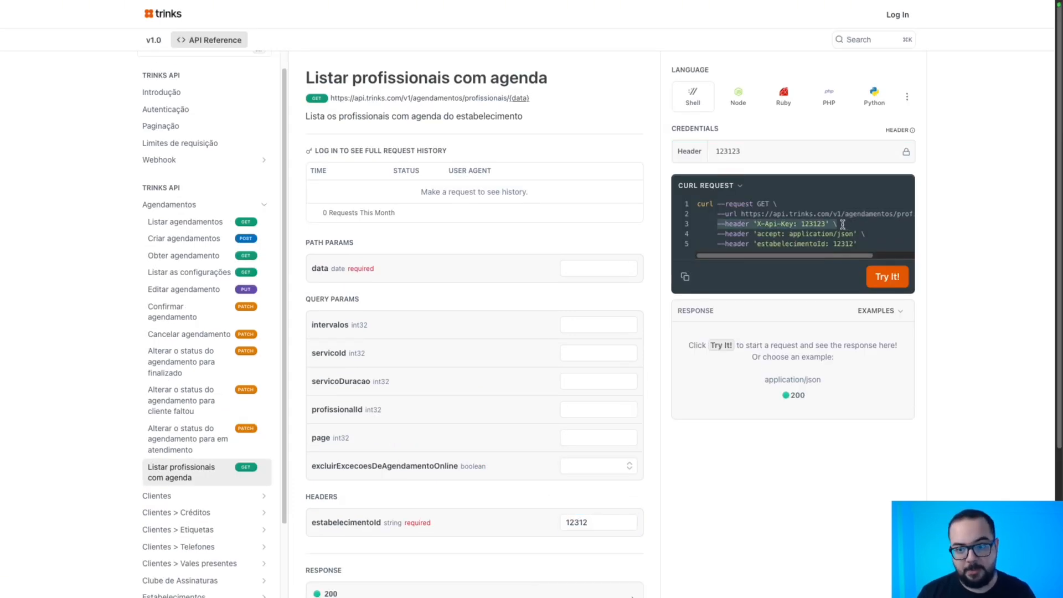
drag(733, 237, 861, 237)
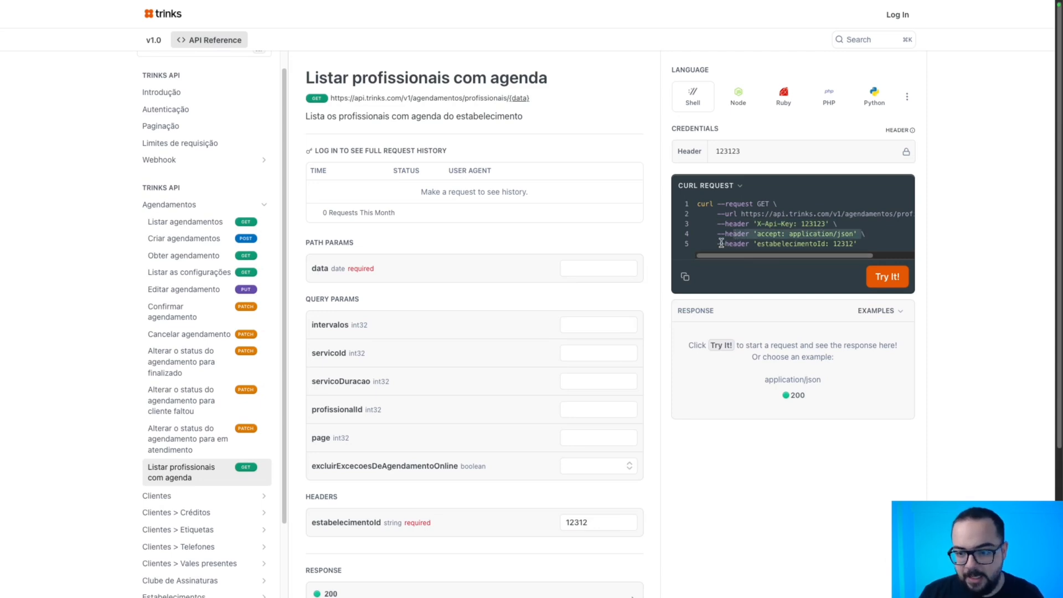
mouse_move(721, 244)
mouse_down()
mouse_move(864, 244)
mouse_move(853, 234)
mouse_move(715, 231)
mouse_move(723, 243)
mouse_move(867, 244)
mouse_move(714, 234)
mouse_move(710, 244)
mouse_up()
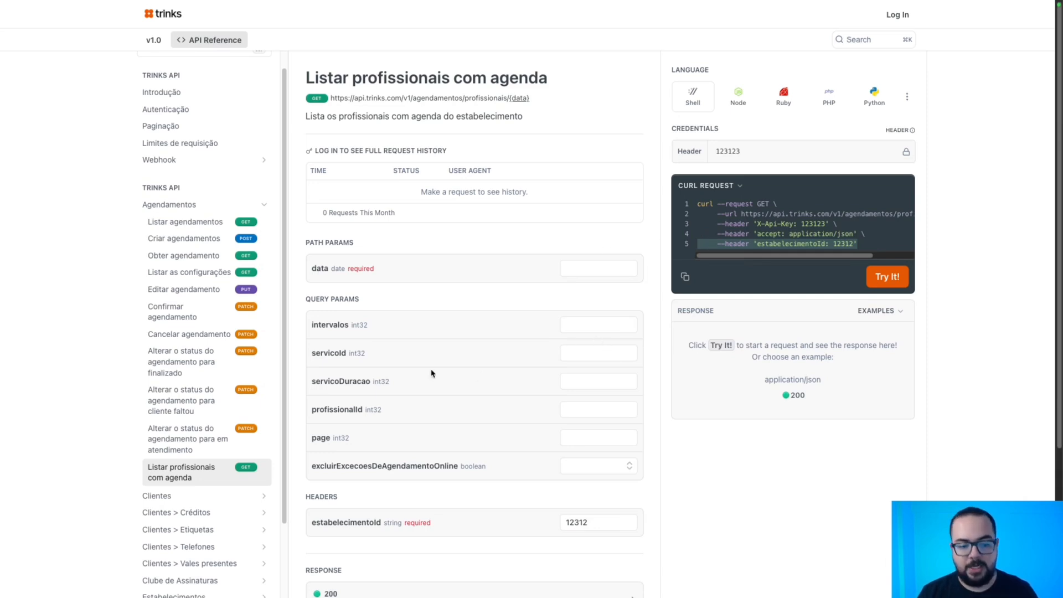
scroll(432, 374, down, 2)
drag(308, 196, 417, 383)
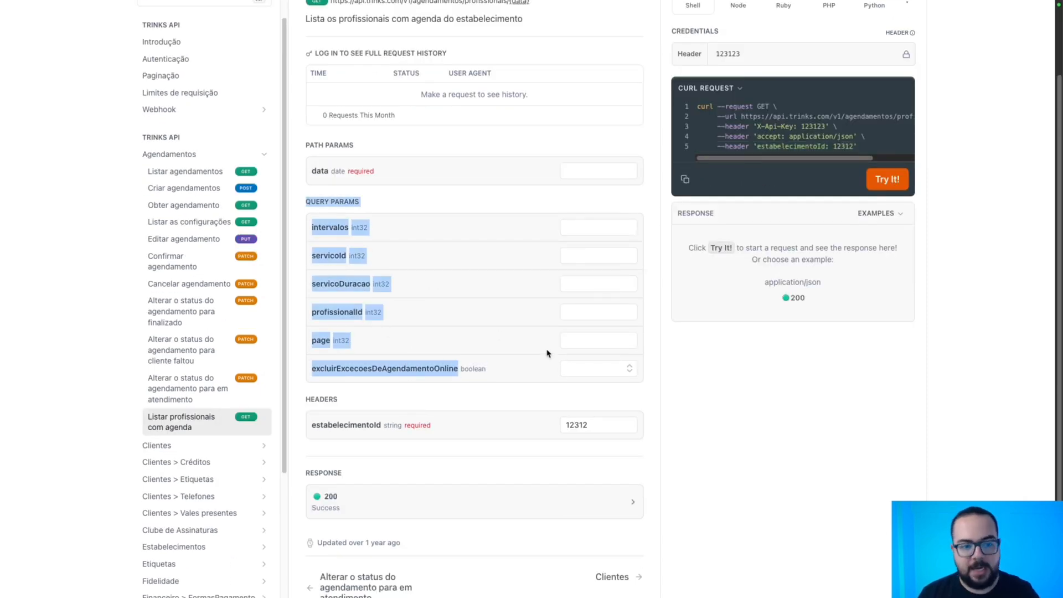
key(ctrl+Right)
key(ctrl+Right)
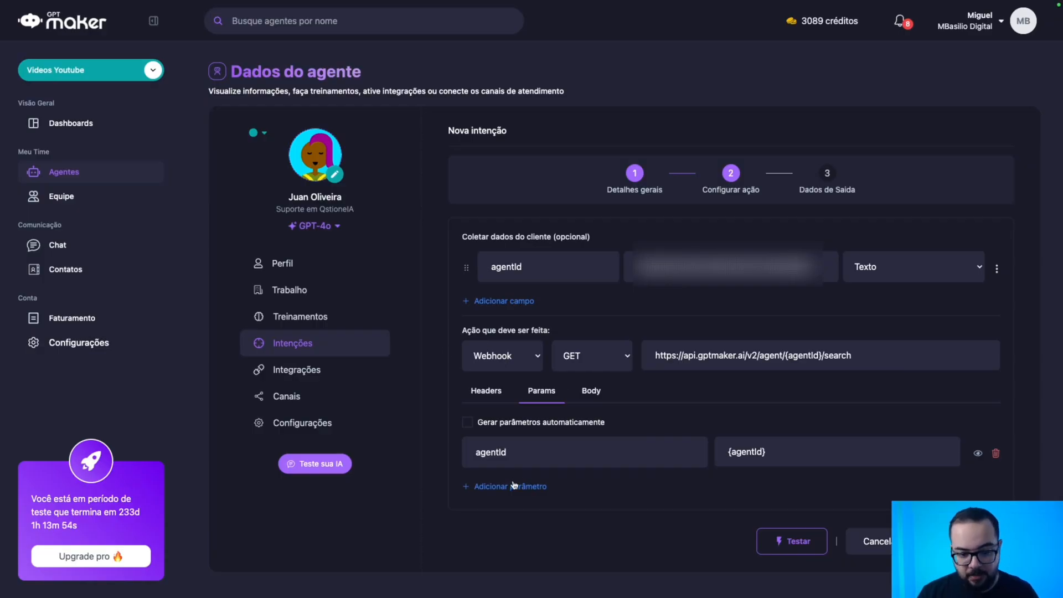
click(514, 486)
scroll(514, 485, down, 1)
text(chave)
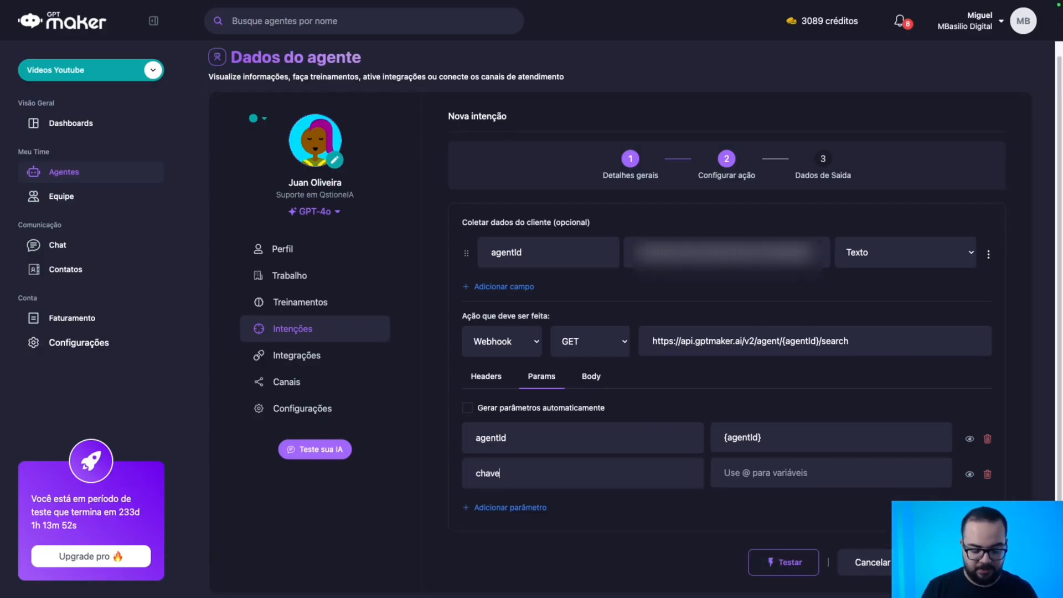
key(BackSpace)
text(Id)
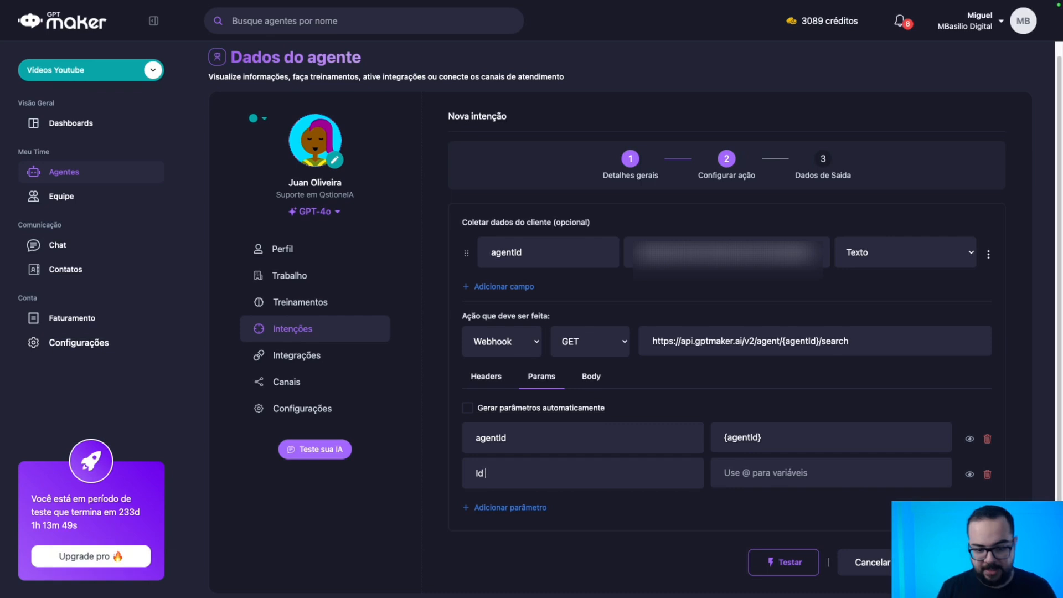
text( servico)
click(521, 286)
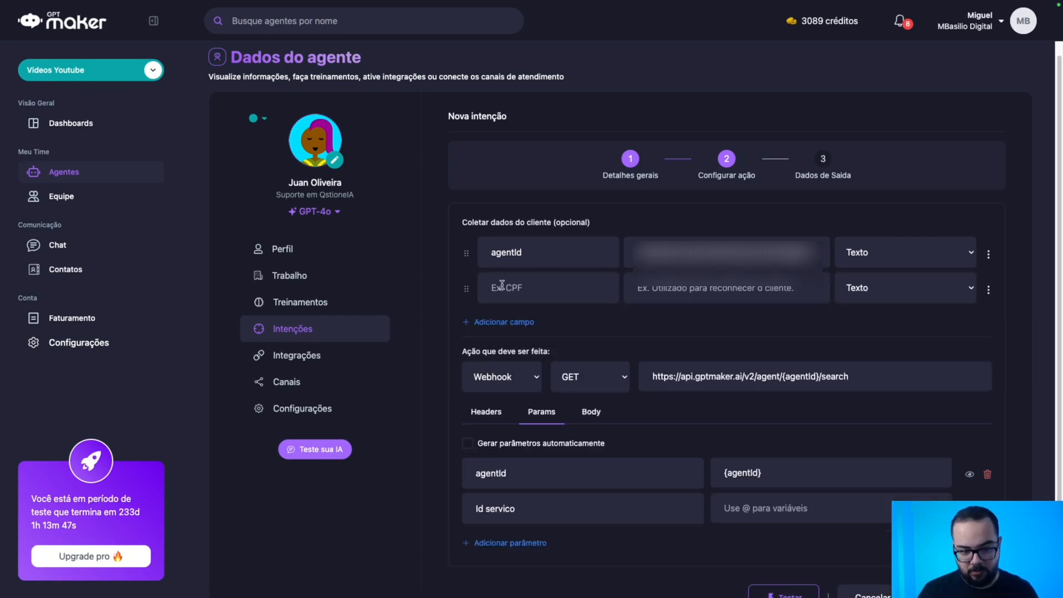
text(servic)
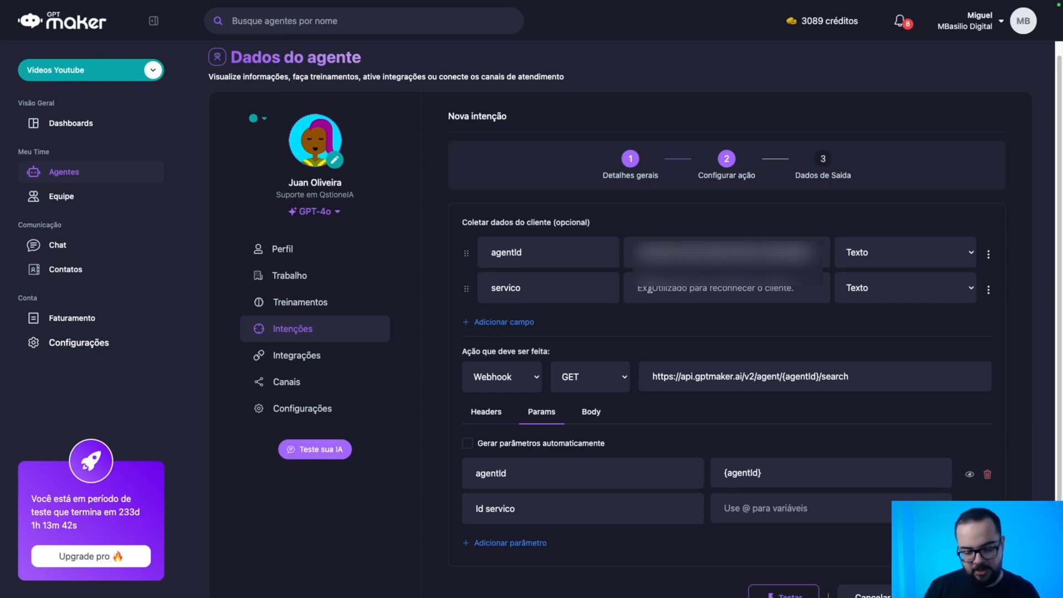
text(o)
key(BackSpace)
text(Obtid)
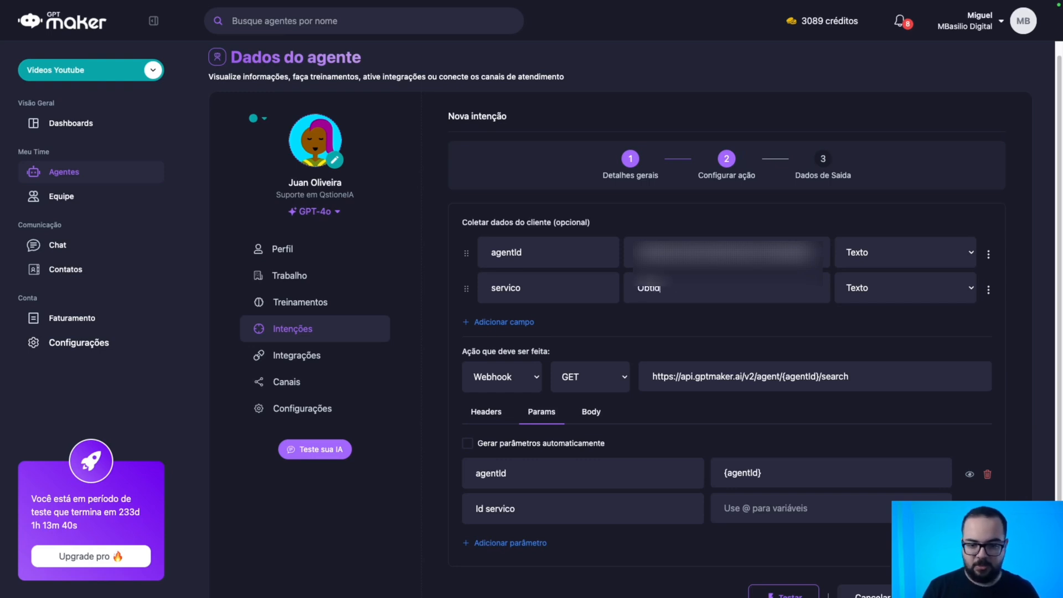
text(o na intenção X)
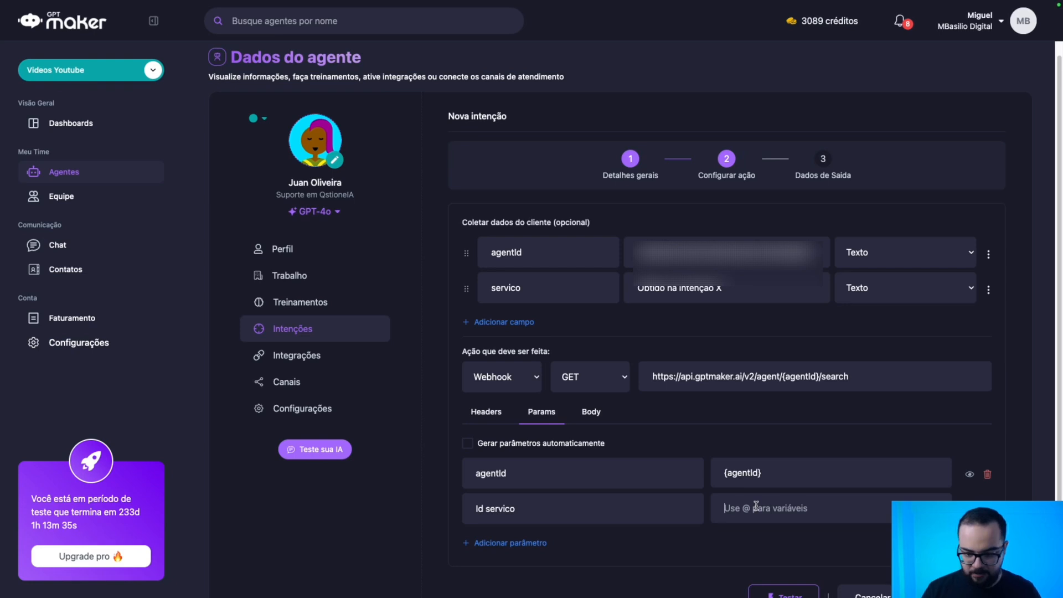
text(@)
click(780, 551)
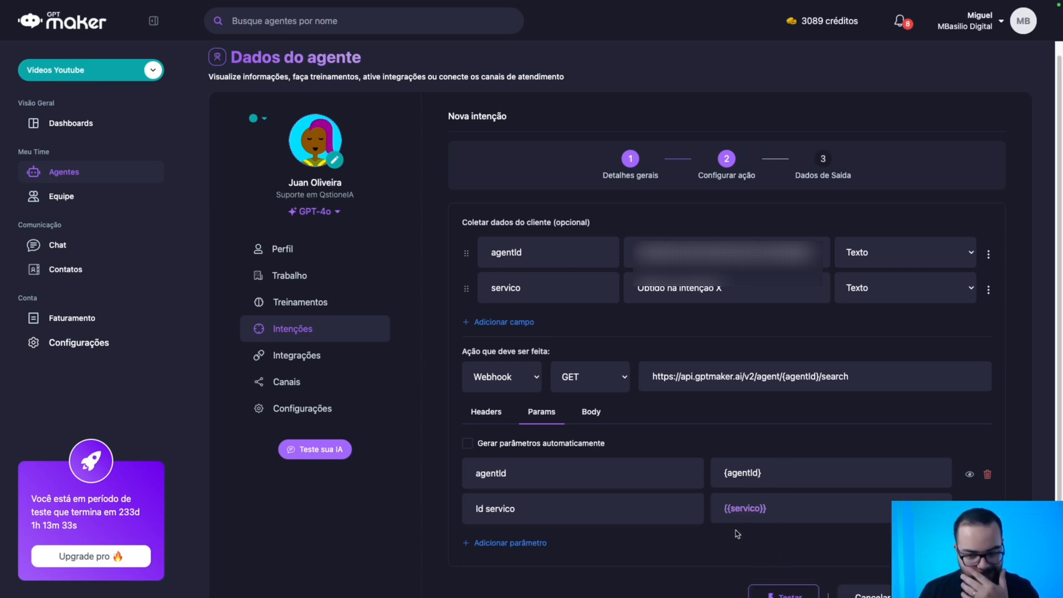
click(987, 508)
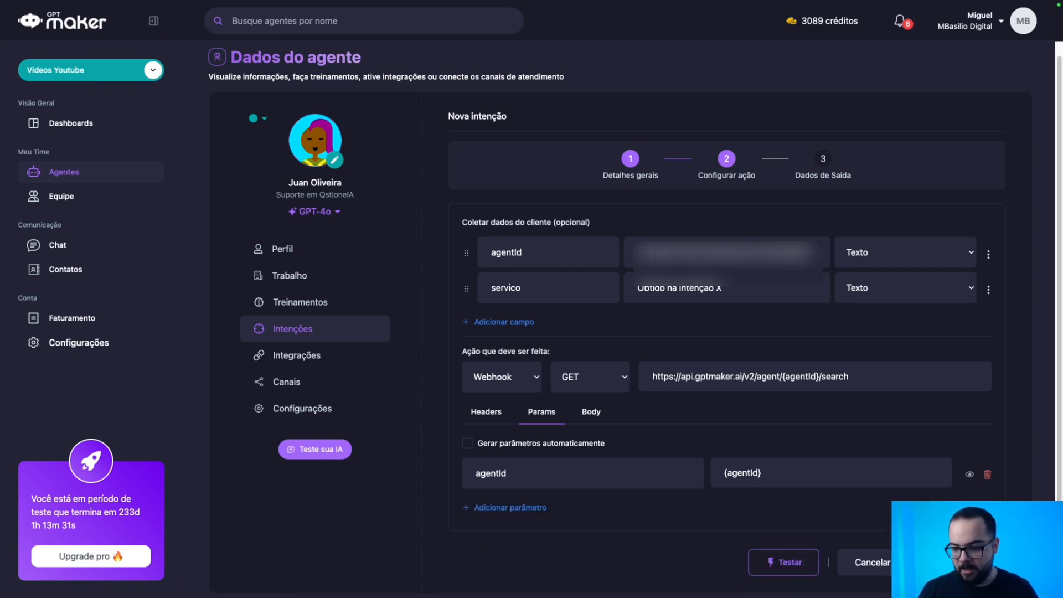
click(988, 287)
click(958, 308)
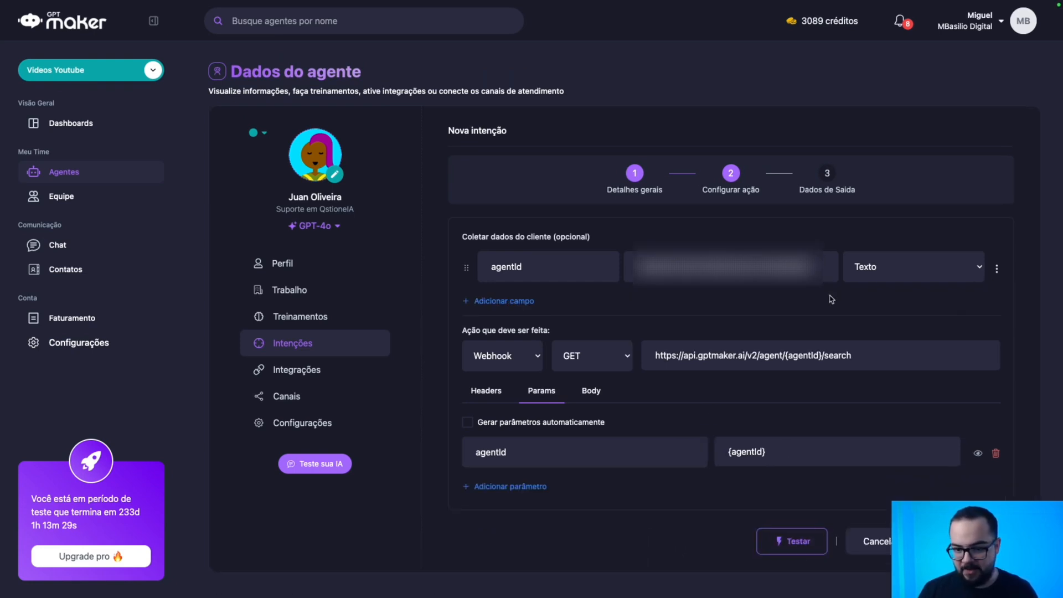
Run the Listar Canais test request to status 200 and finish, saving the intent.
click(771, 534)
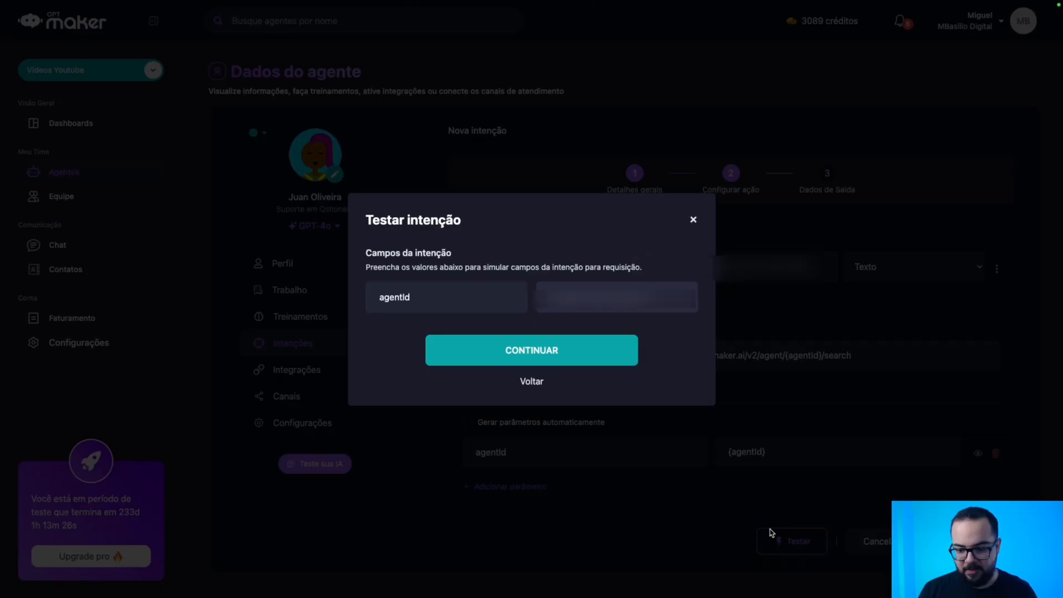
click(566, 352)
click(573, 381)
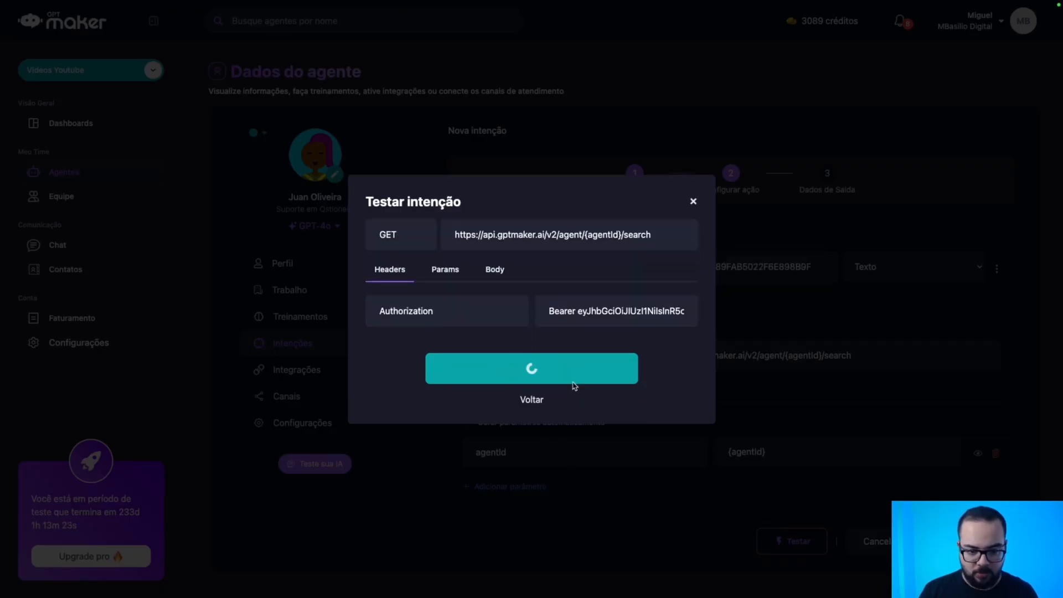
click(553, 436)
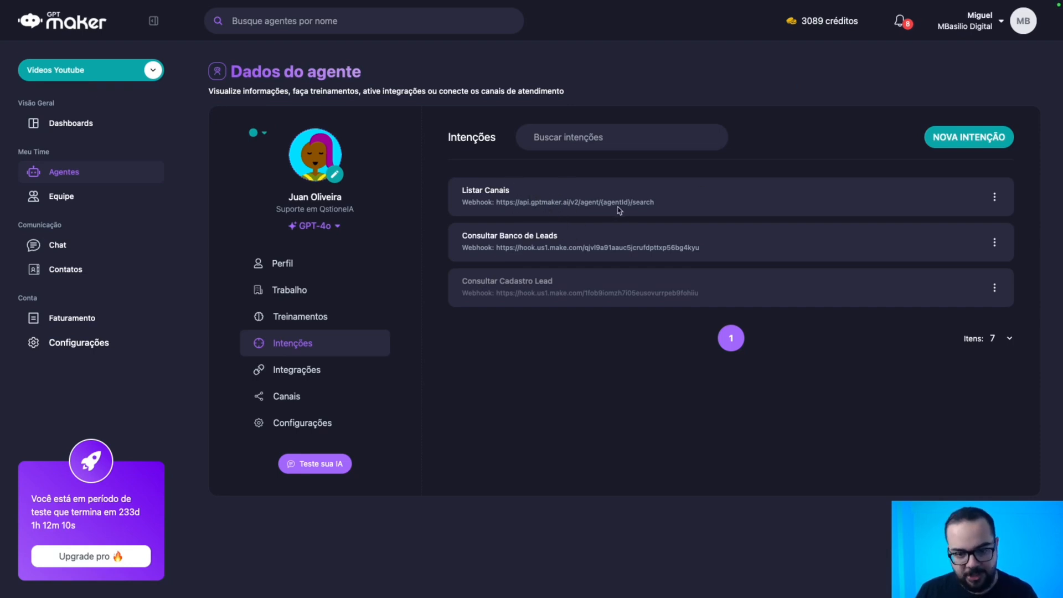
Open and close the account options menu.
mouse_move(330, 5)
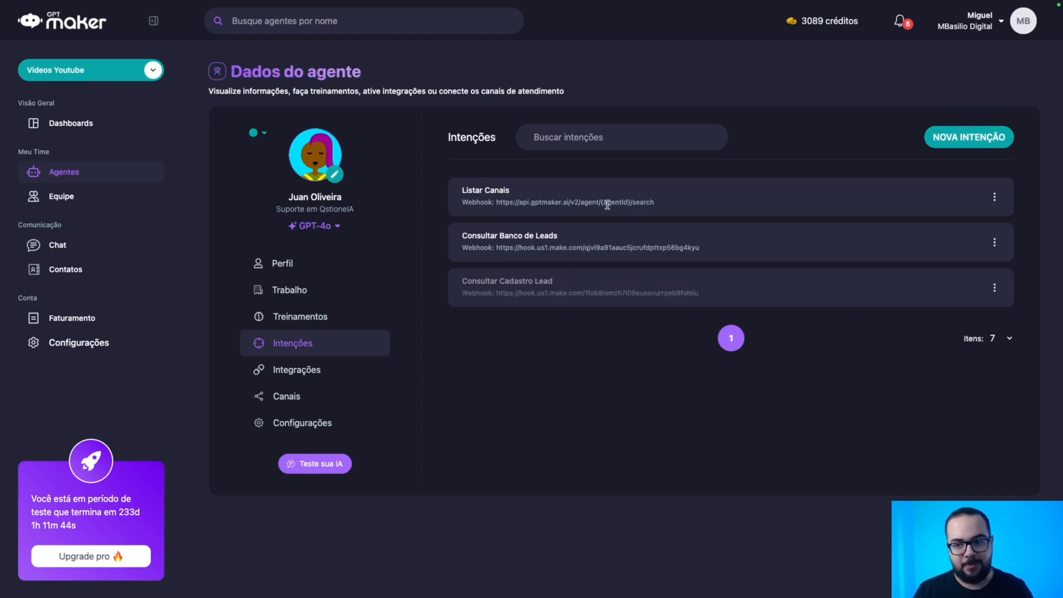
click(965, 29)
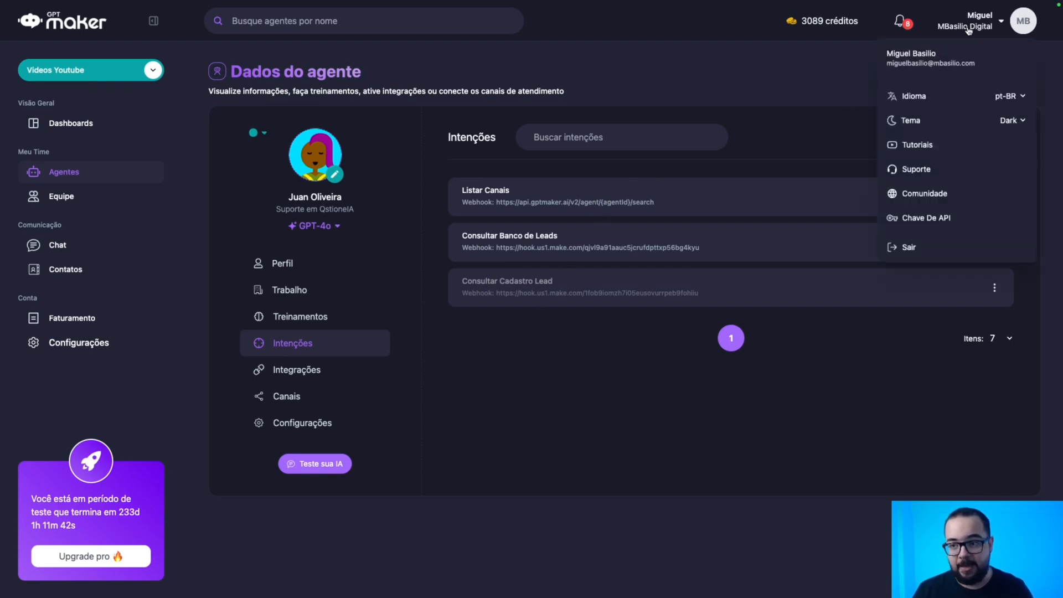
click(611, 486)
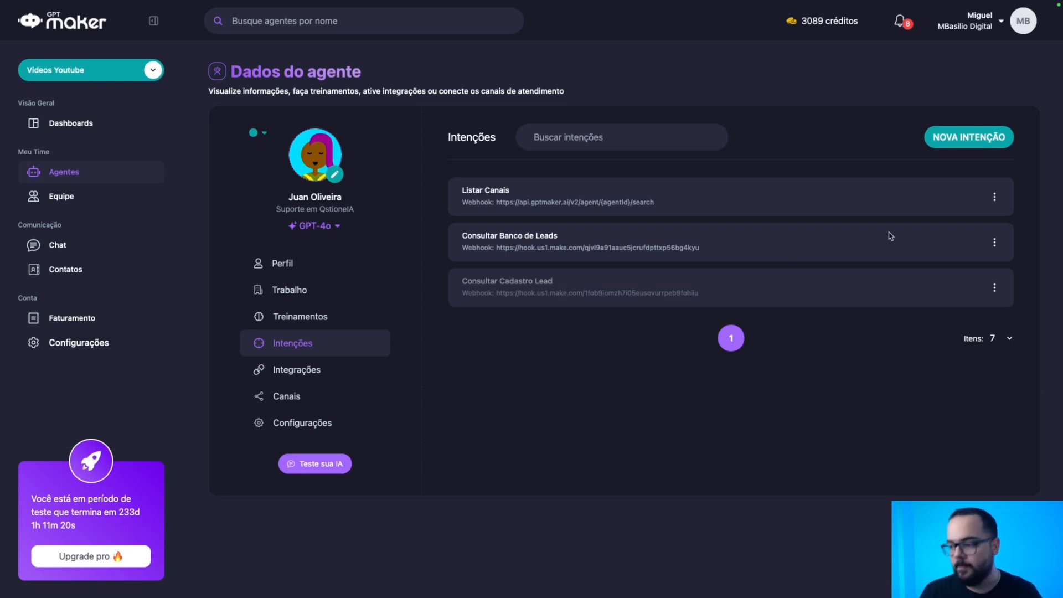
Create a new intent named 'Disparo Ativo' and continue to its action step.
click(968, 138)
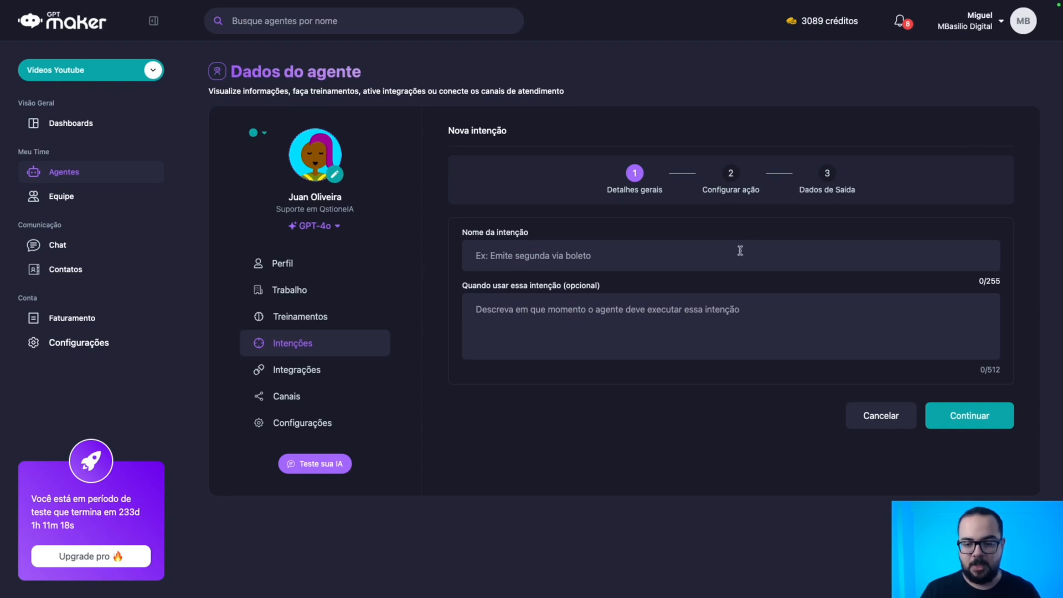
text(Disparo Ativo)
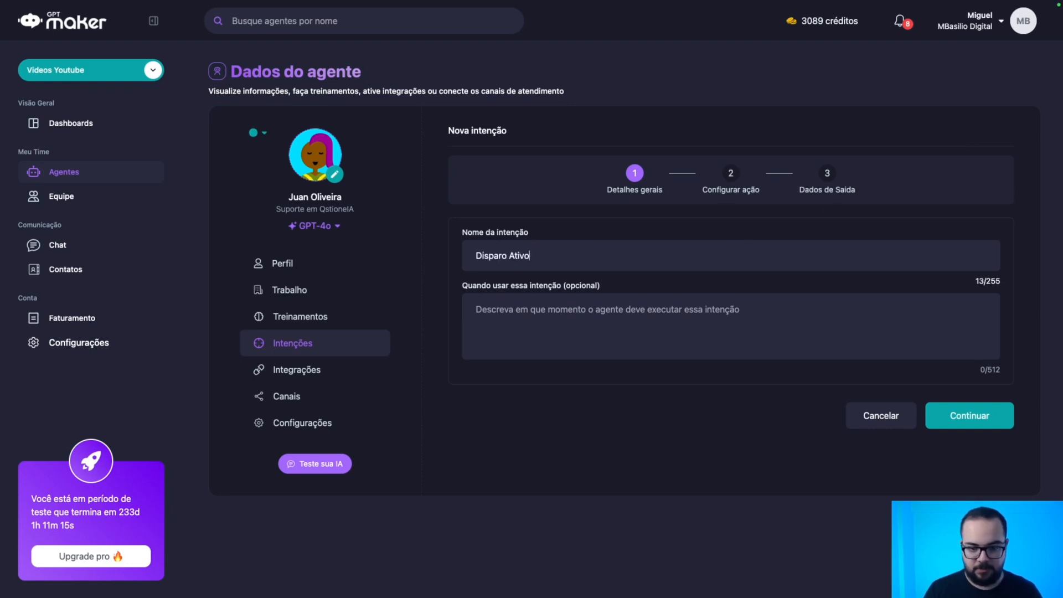
click(947, 410)
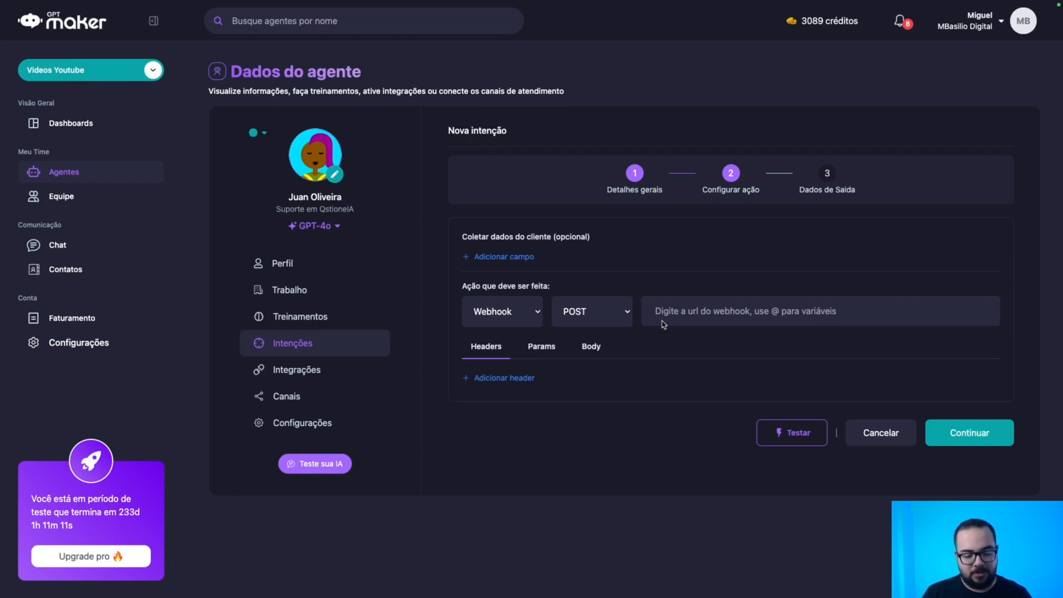
key(ctrl+Tab)
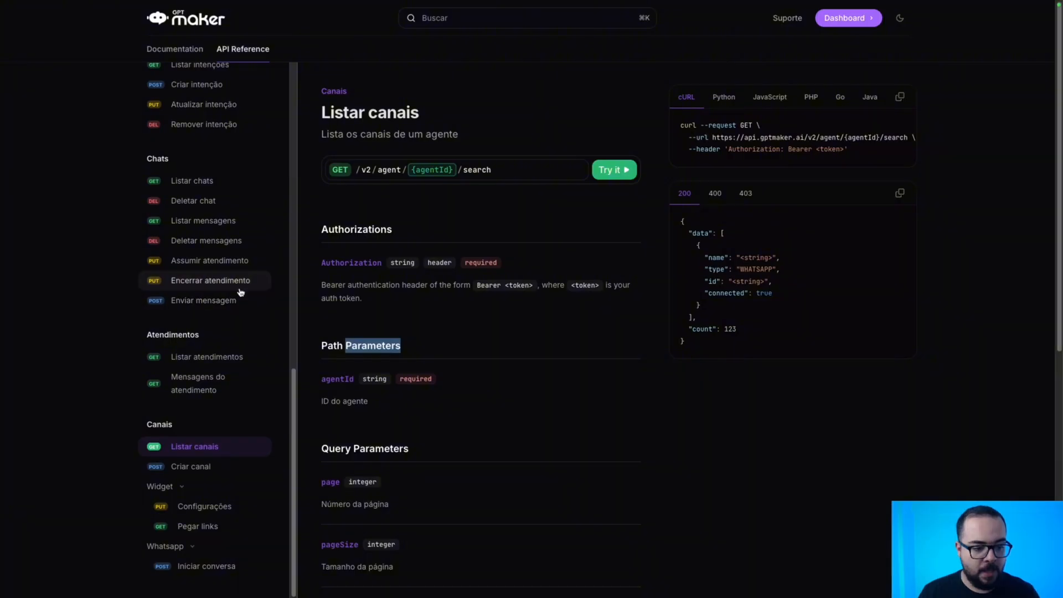
scroll(226, 267, down, 1)
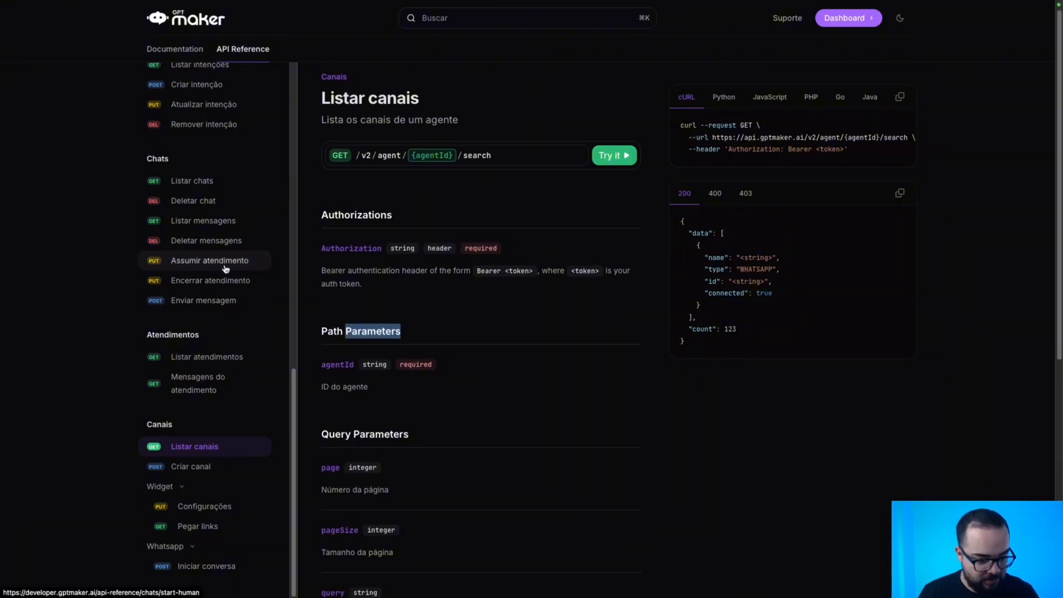
click(205, 565)
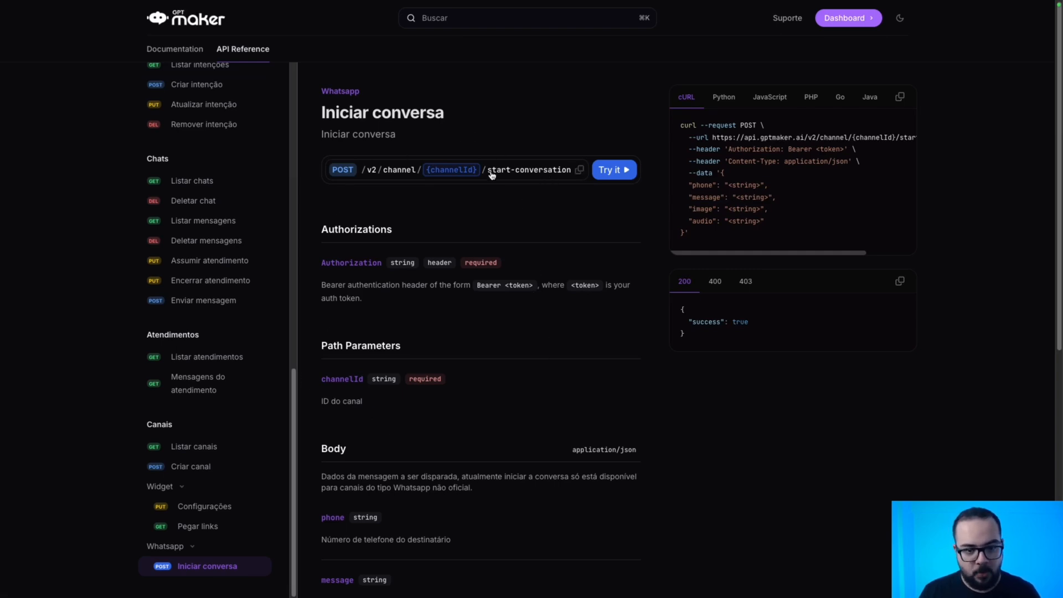
click(516, 170)
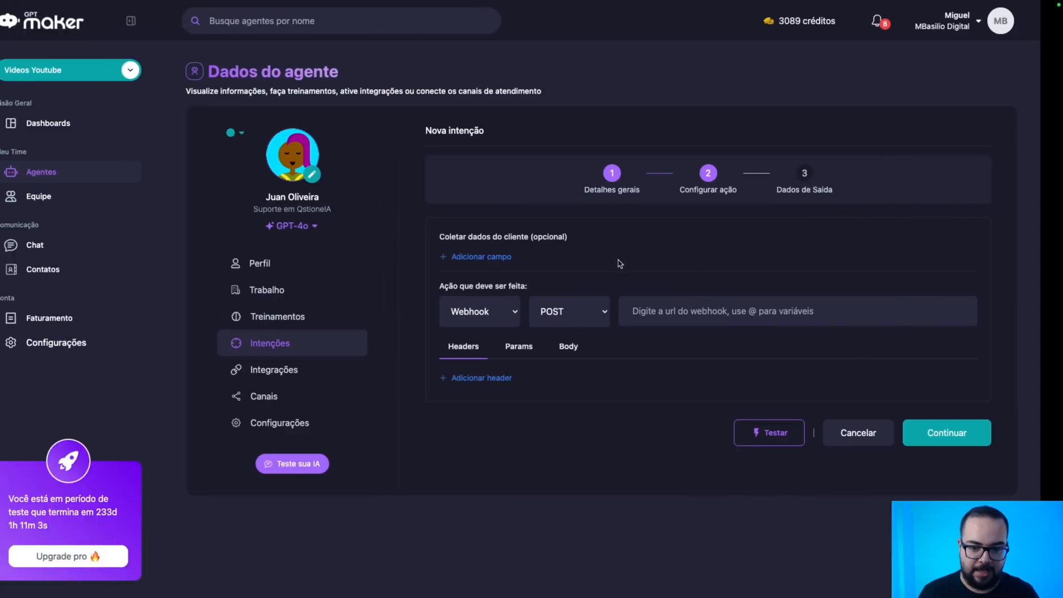
click(700, 308)
key(ctrl+v)
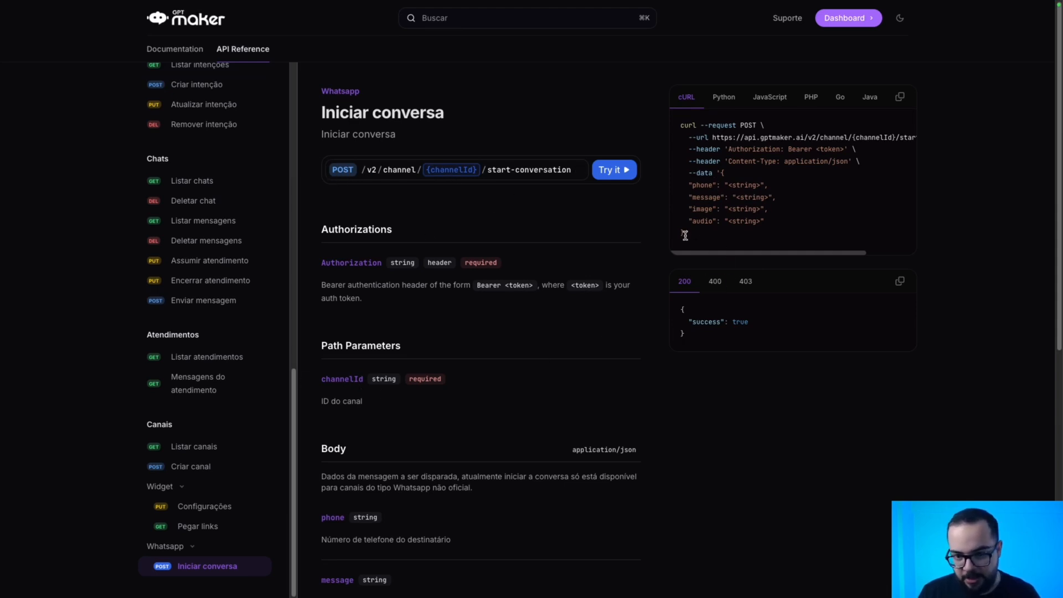
drag(685, 235, 721, 174)
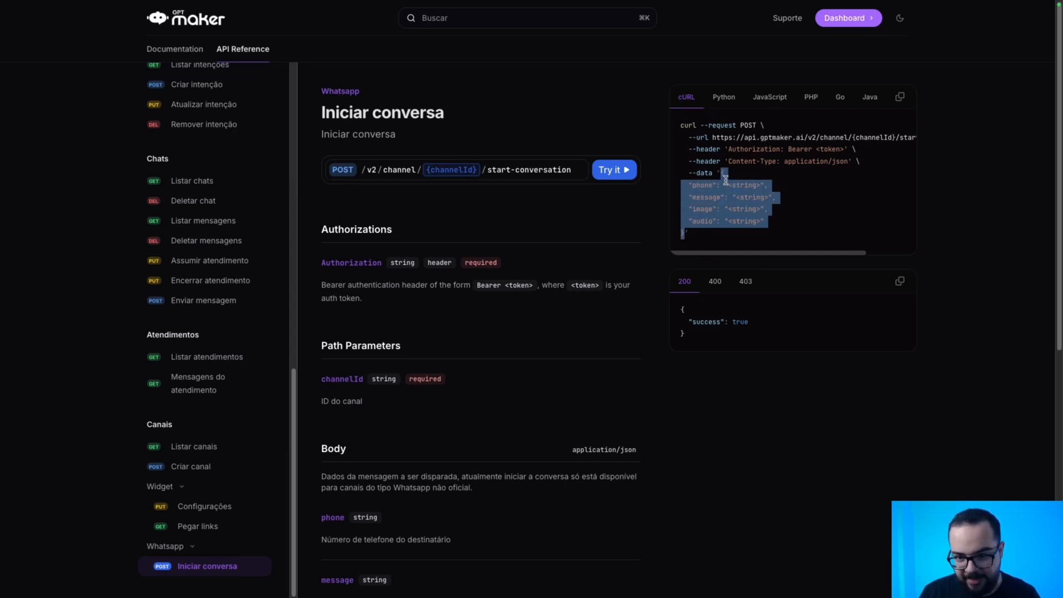
key(ctrl+Left)
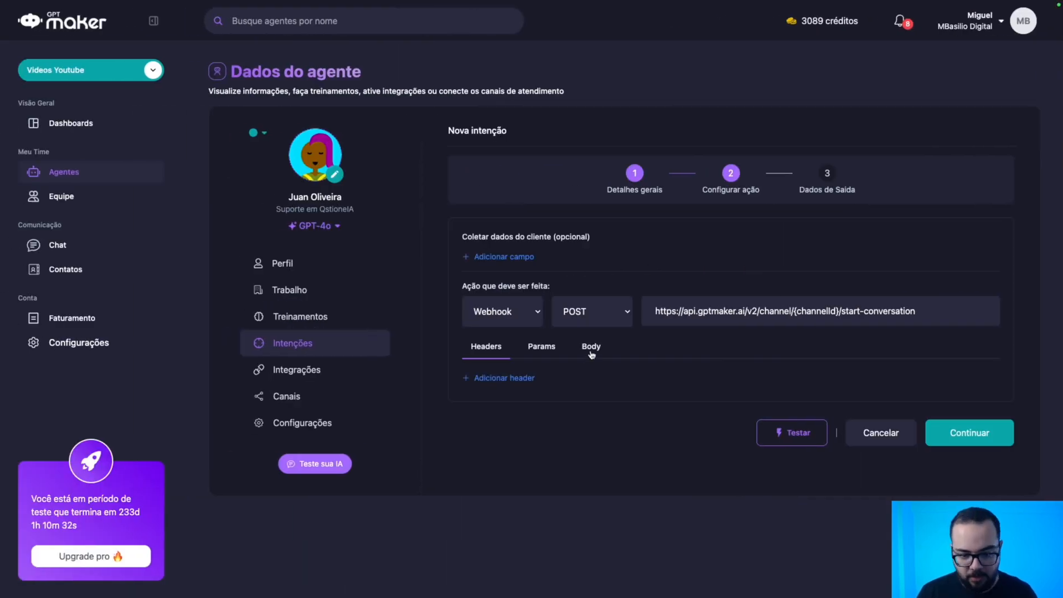
Paste the sample JSON into the request body and replace the phone placeholder with the recipient's number.
click(592, 349)
click(567, 411)
key(super+v)
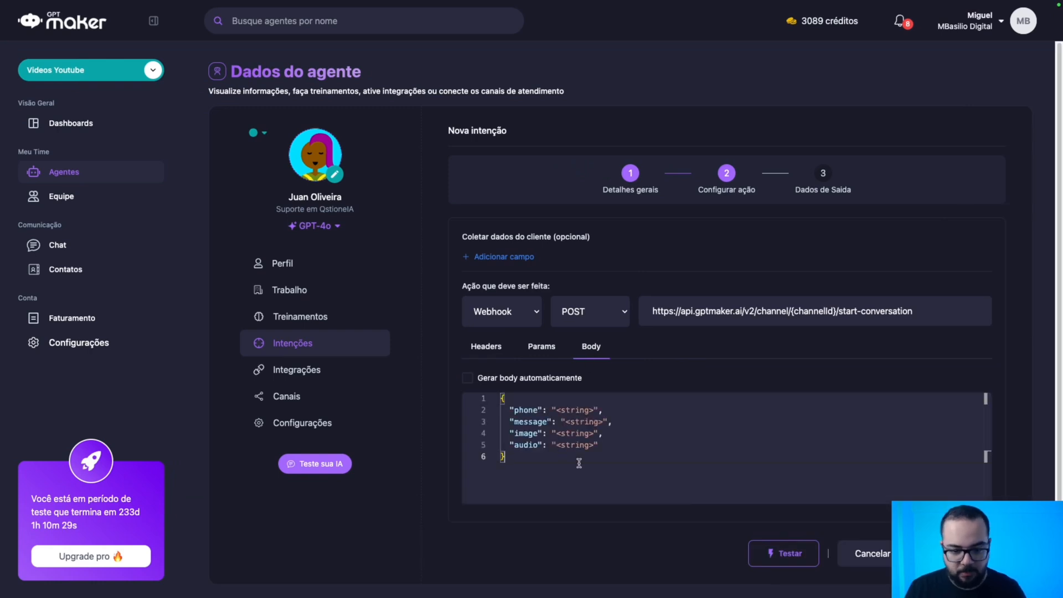
double_click(583, 410)
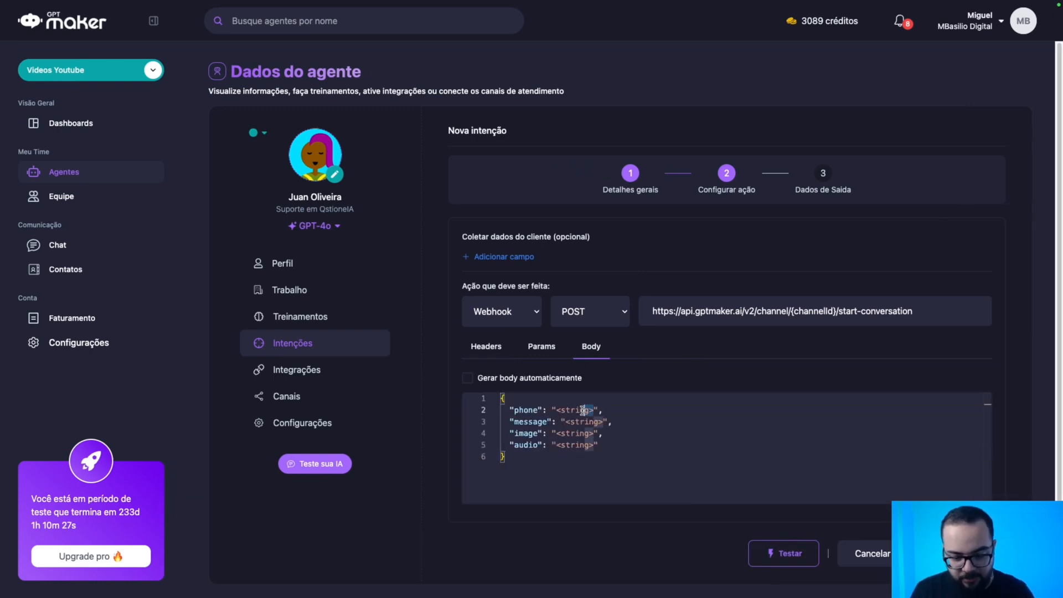
drag(583, 410, 556, 410)
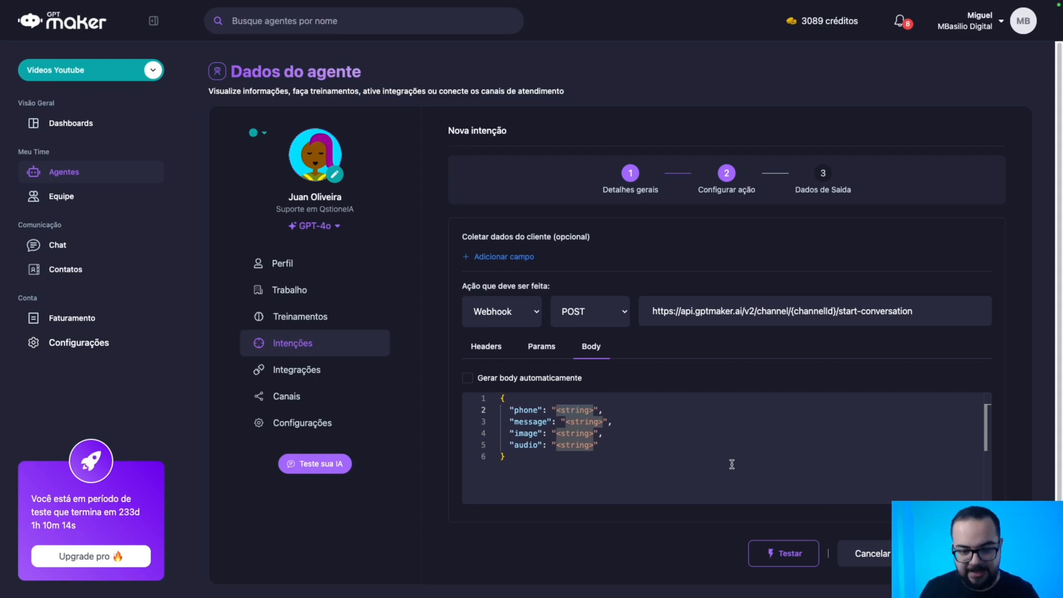
key(BackSpace)
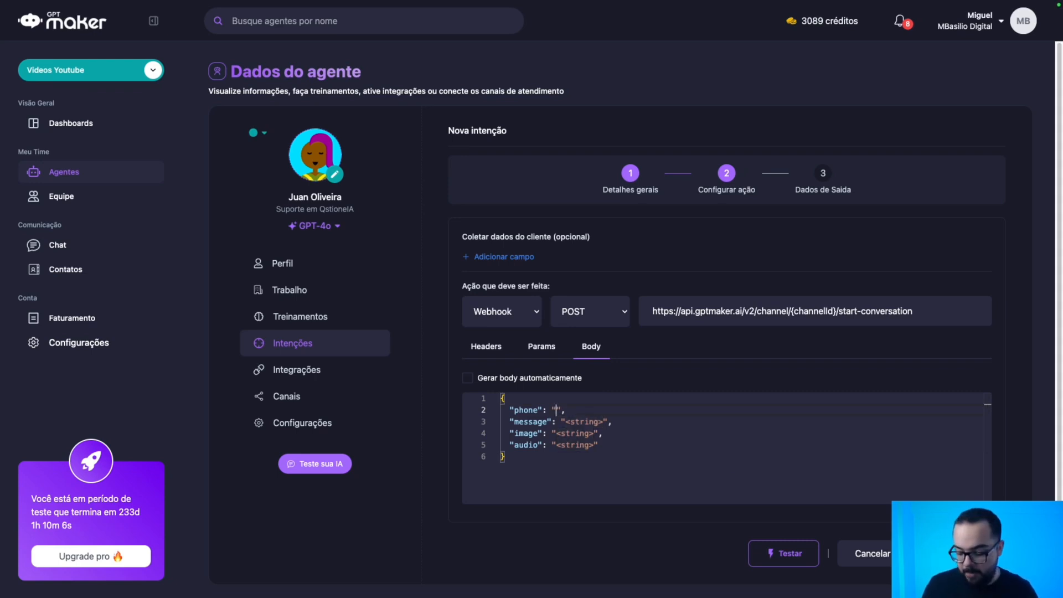
key(ctrl+v)
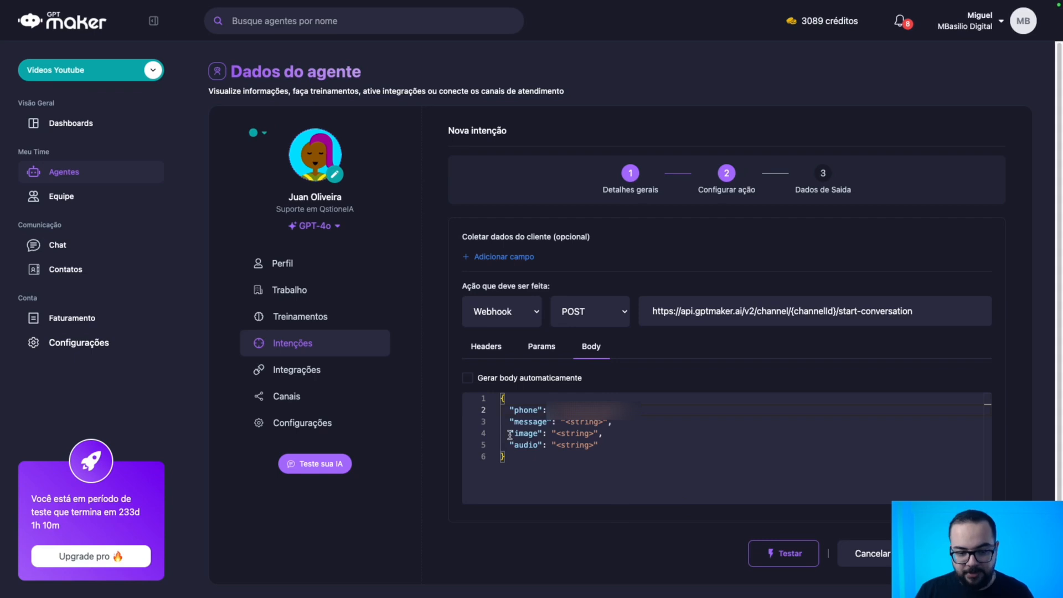
Remove the image and audio entries and set the message to 'Atendimento em Espera'.
drag(598, 444, 608, 424)
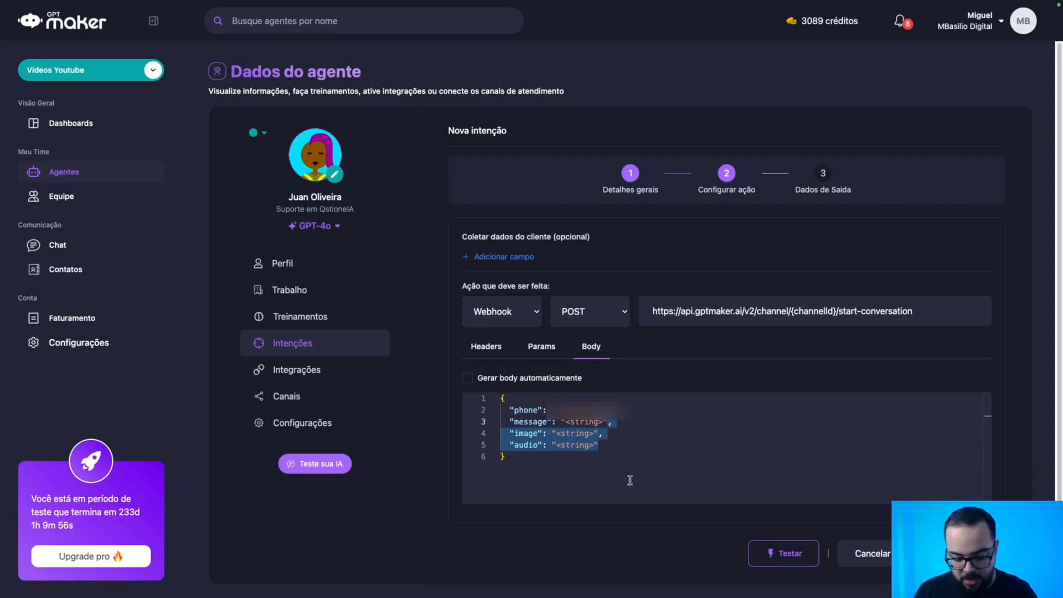
key(BackSpace)
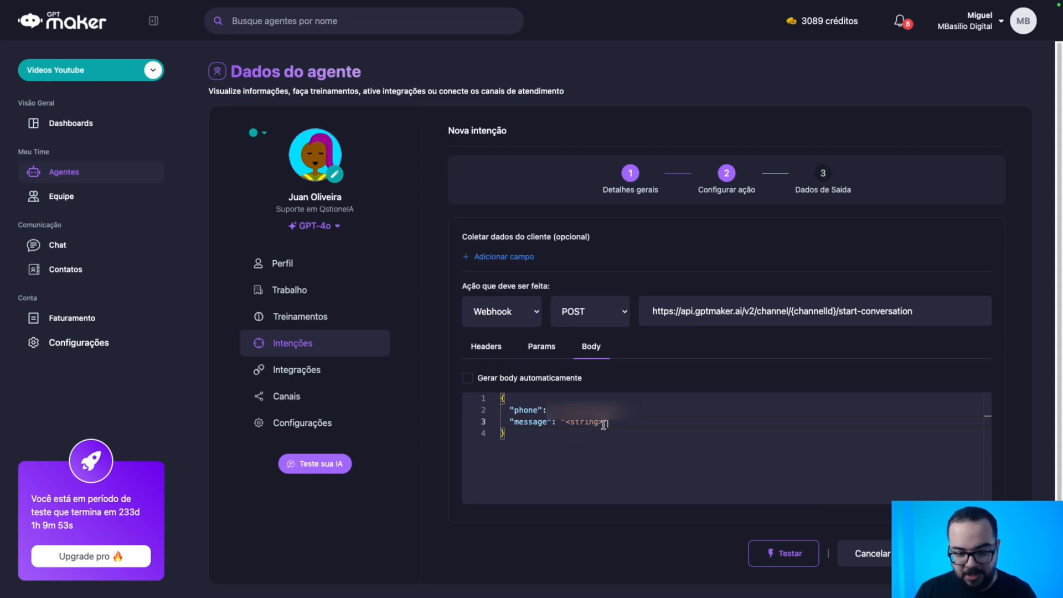
drag(602, 424, 569, 424)
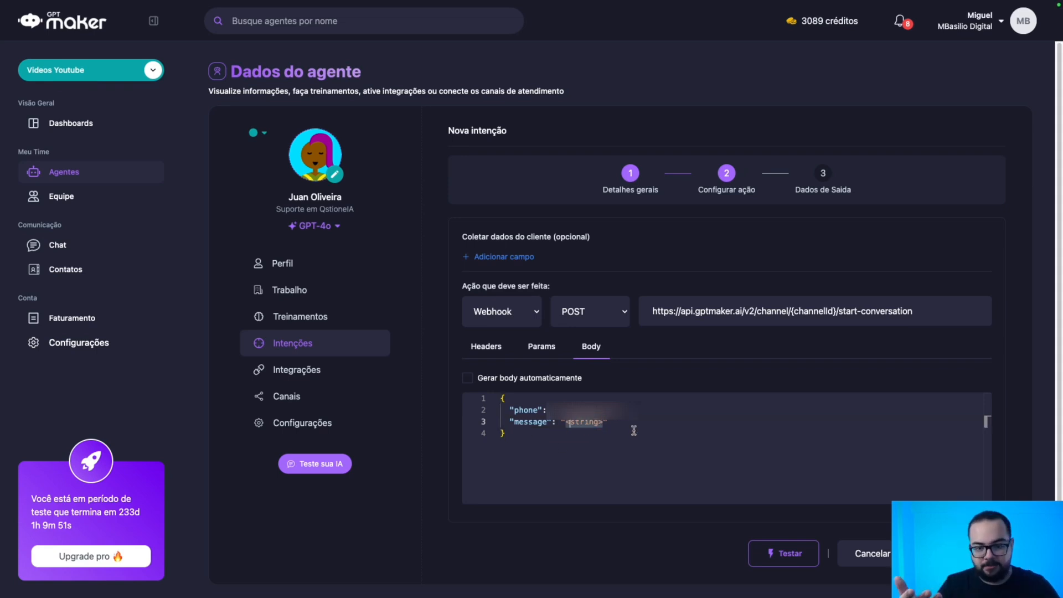
key(BackSpace)
key(BackSpace)
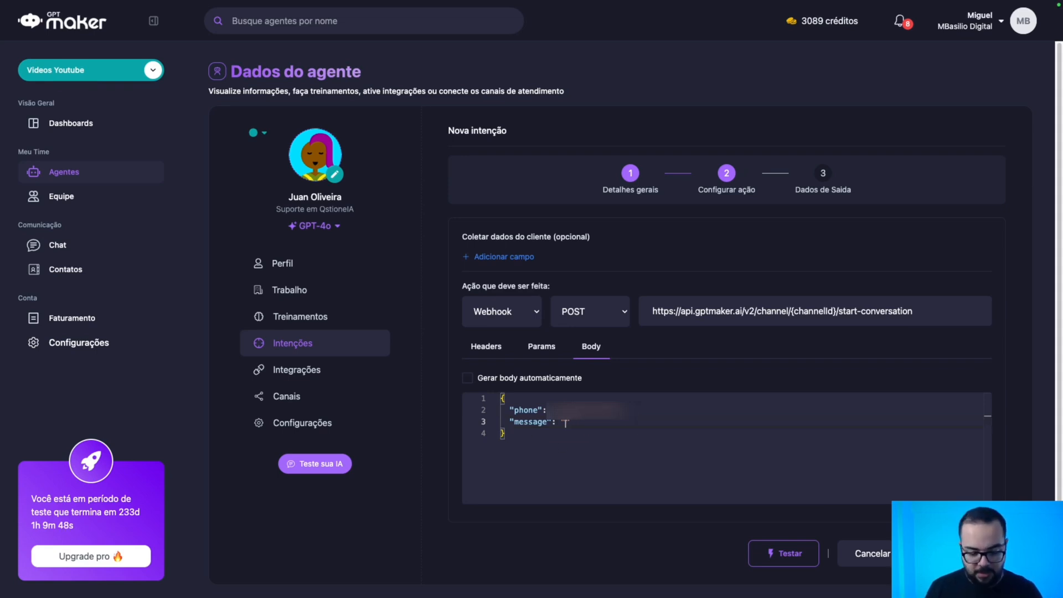
text(Atendimento Aguarda)
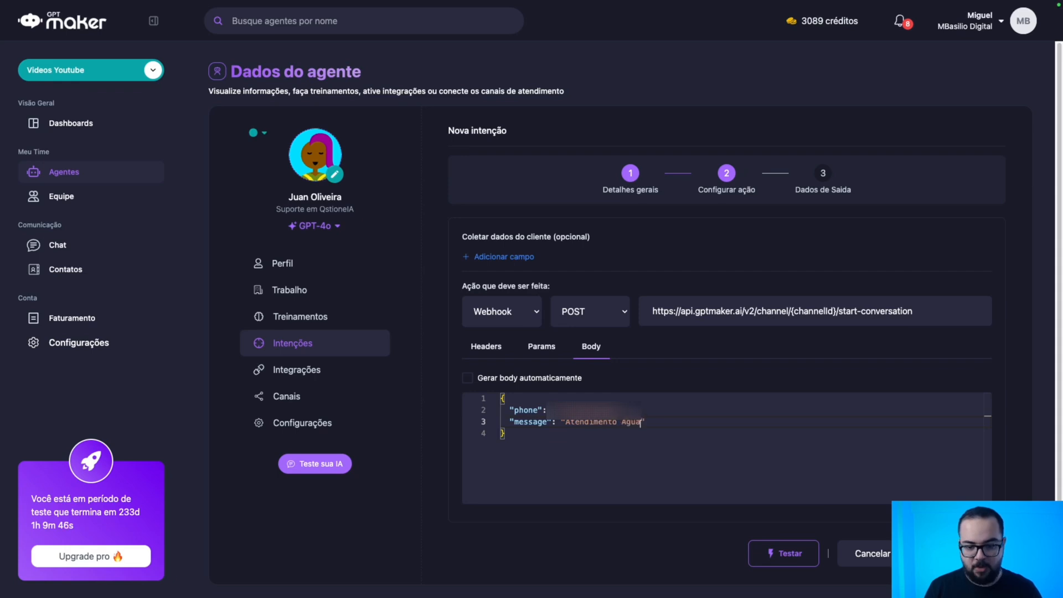
text(ndo)
key(BackSpace)
key(BackSpace)
key(BackSpace)
key(BackSpace)
key(BackSpace)
key(BackSpace)
key(BackSpace)
key(BackSpace)
key(BackSpace)
key(BackSpace)
key(BackSpace)
key(BackSpace)
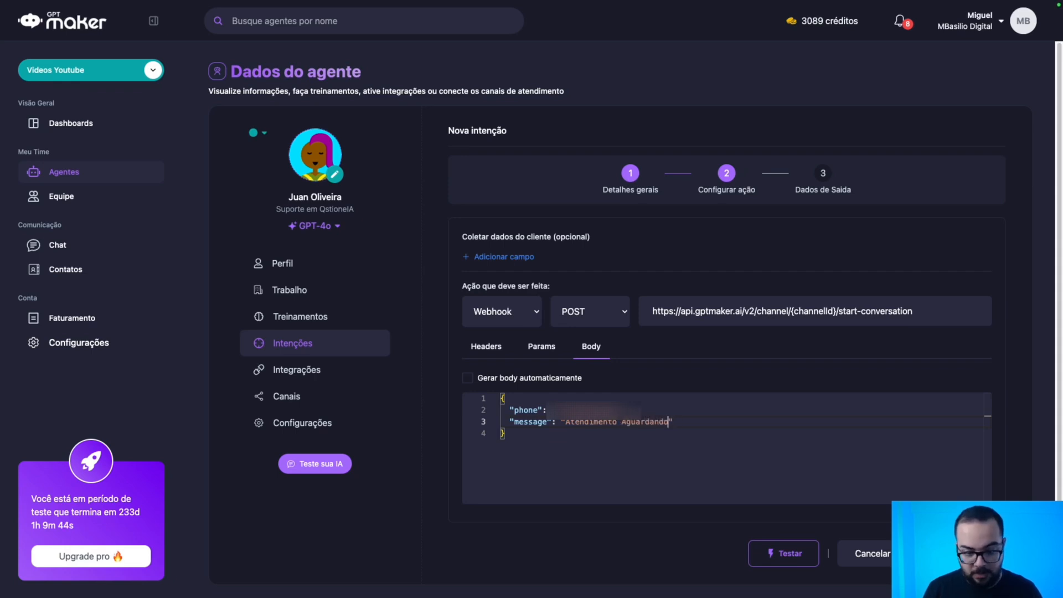
text(em Espera\n\n)
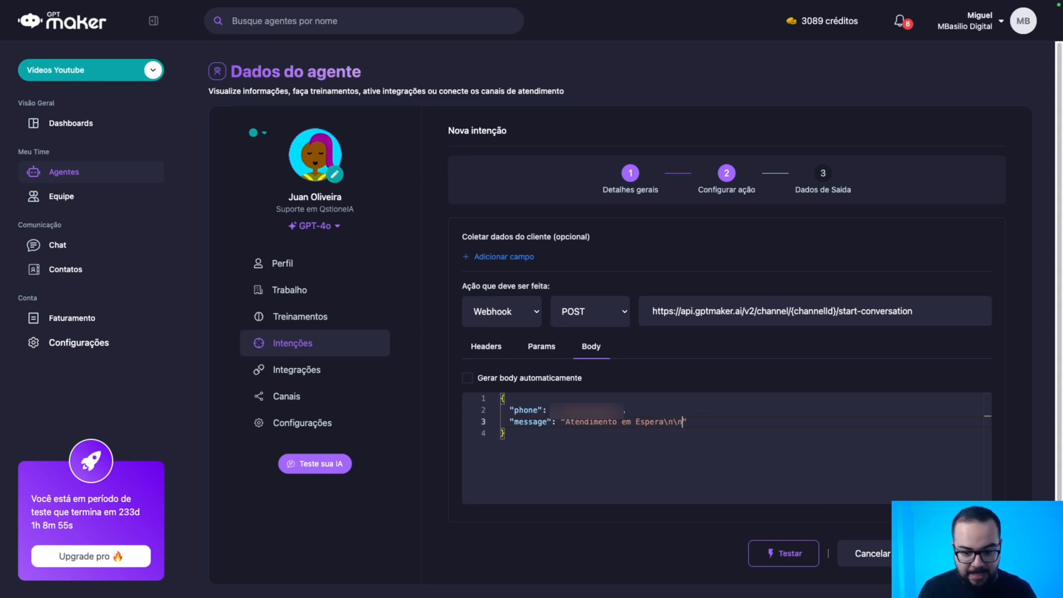
key(shift+Left)
key(shift+Left)
key(shift+Left)
key(shift+Left)
key(shift+Left)
key(shift+Left)
key(shift+Left)
key(shift+Left)
key(shift+Left)
key(shift+Left)
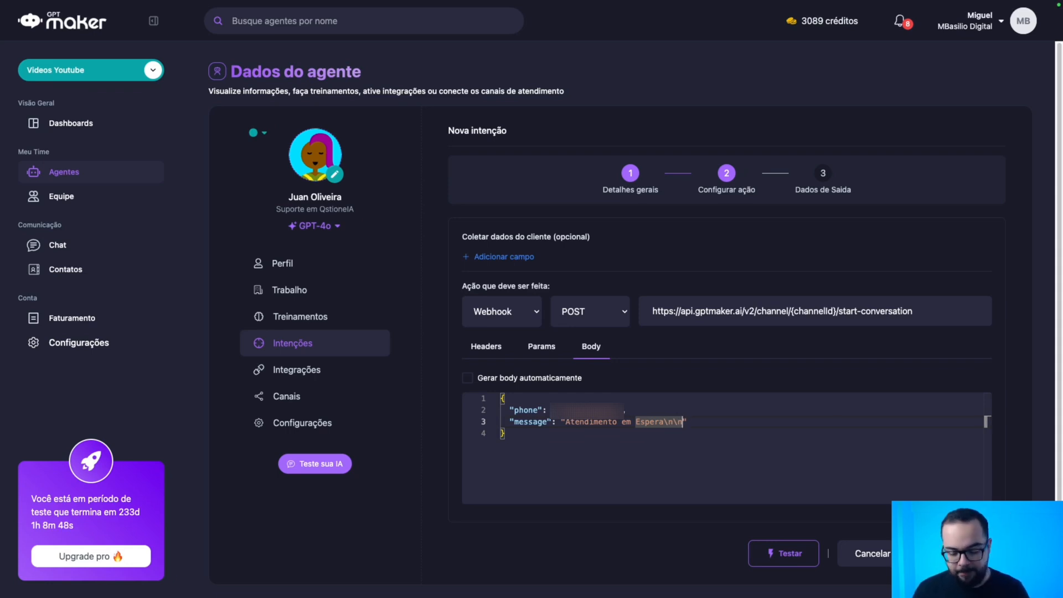
key(BackSpace)
key(BackSpace)
key(BackSpace)
key(BackSpace)
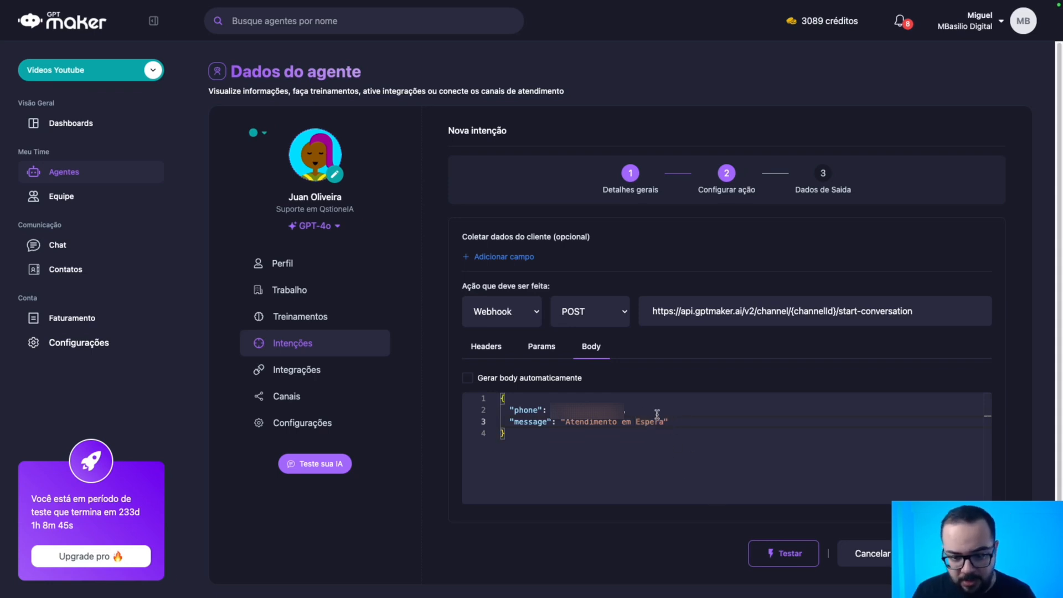
click(482, 347)
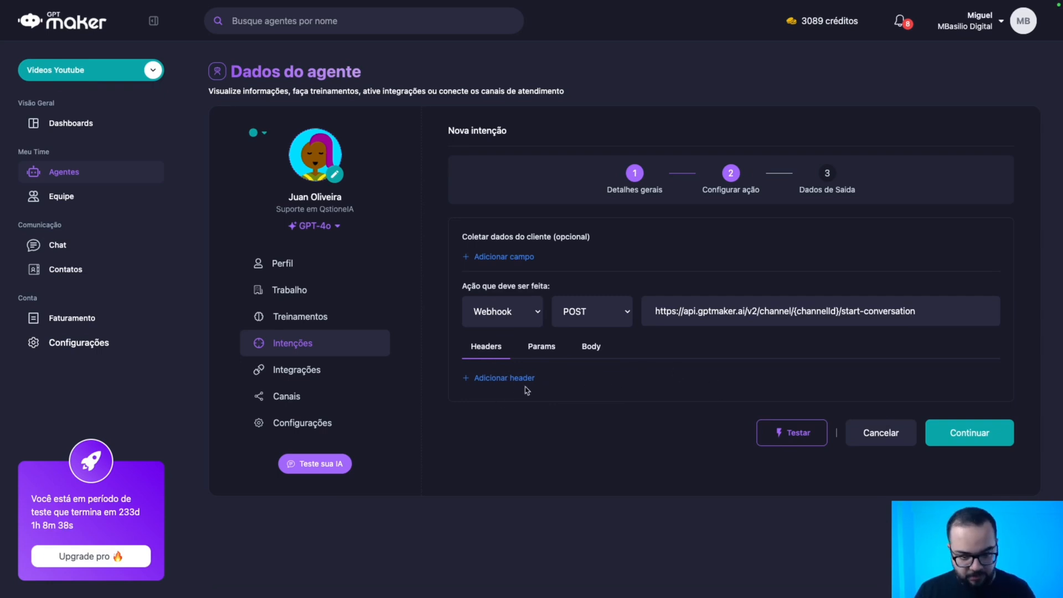
Add an Authorization request header whose value is the Bearer token.
click(509, 379)
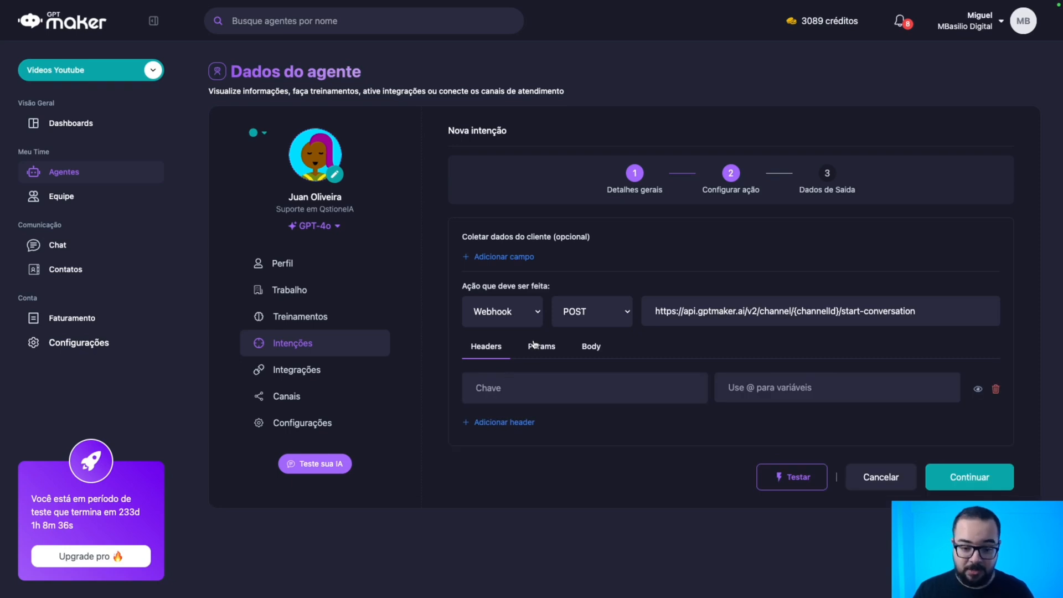
click(510, 386)
key(ctrl+v)
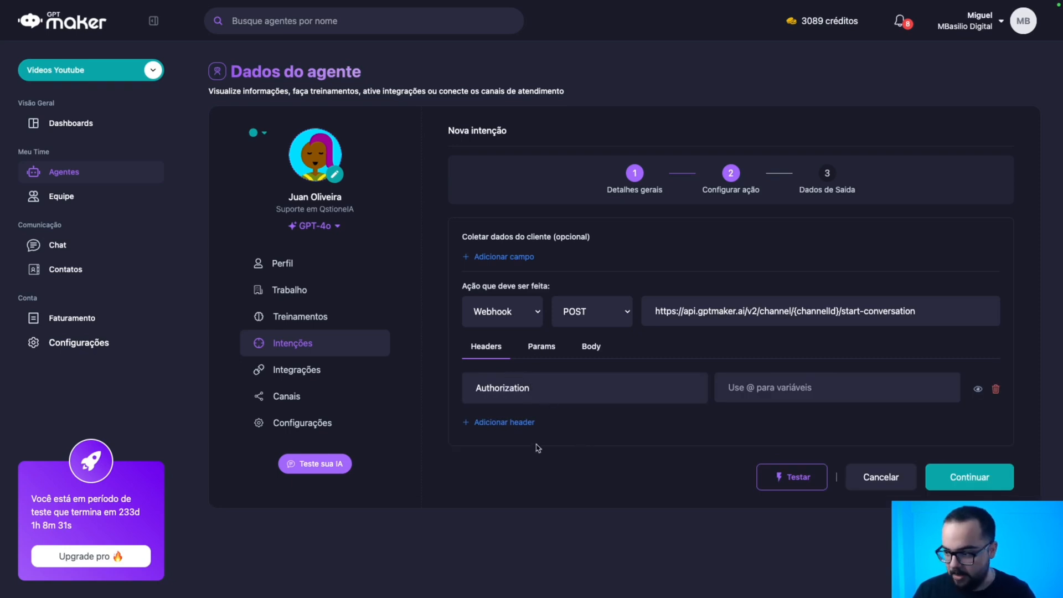
click(805, 385)
key(ctrl+v)
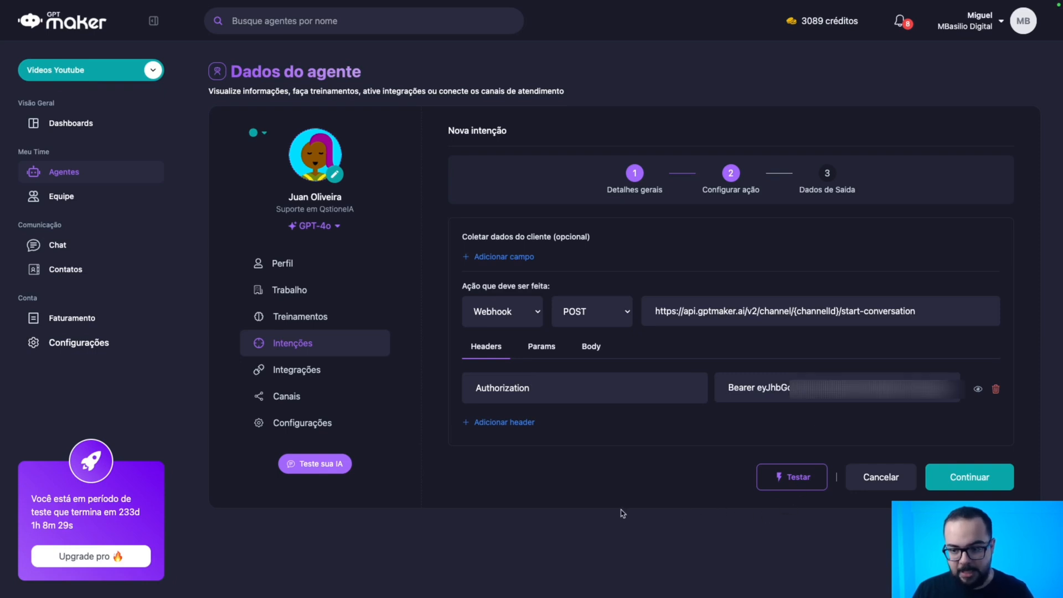
click(548, 349)
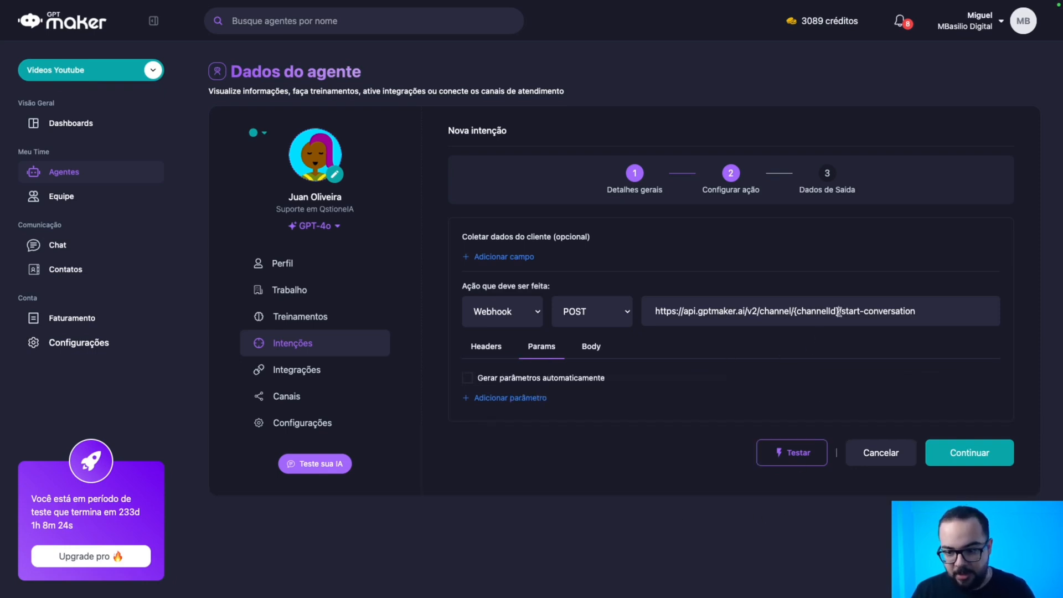
Add a request parameter channelId with the value {channelId}.
drag(839, 312, 794, 311)
key(ctrl+c)
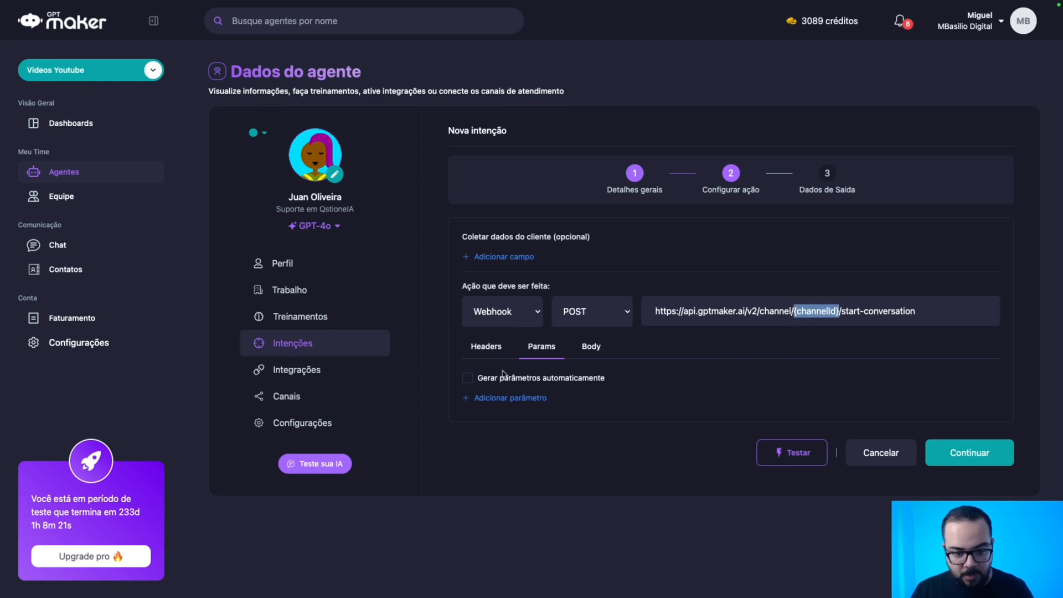
click(500, 397)
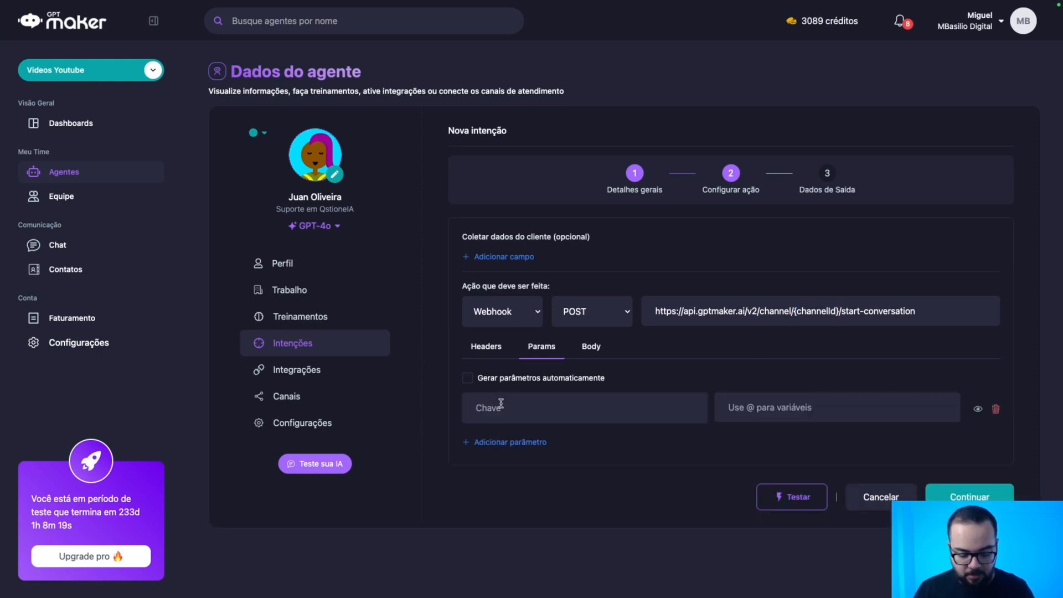
text(channel)
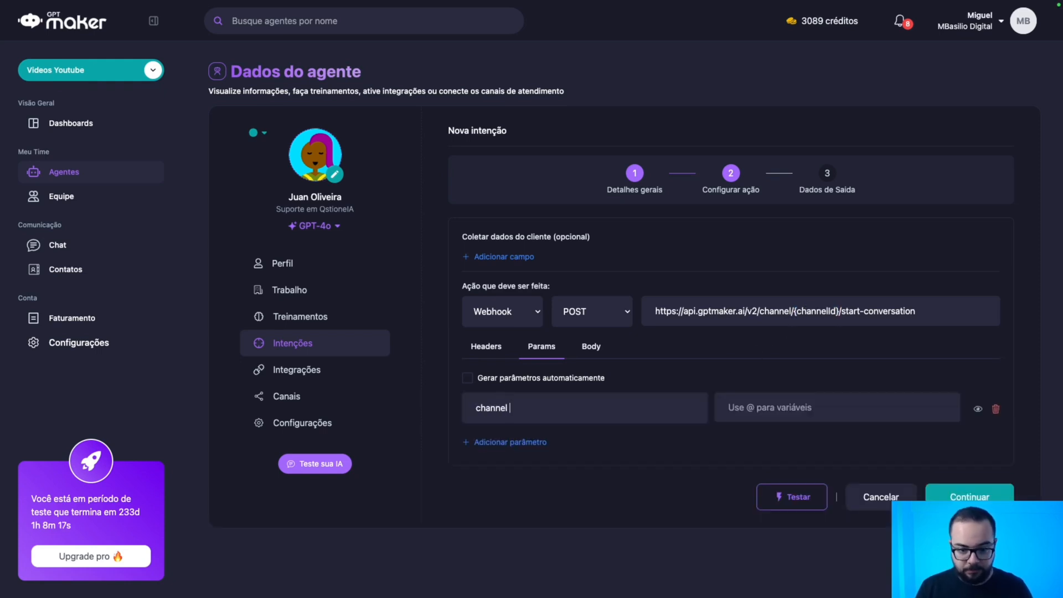
key(BackSpace)
key(ctrl+v)
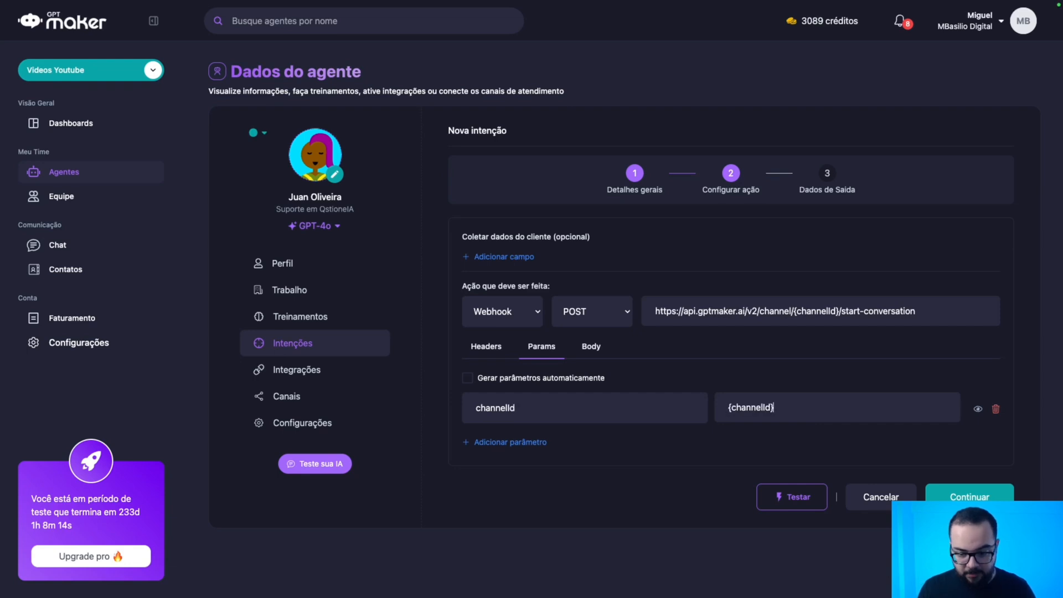
Add a client-data field named channelId and paste the channel value as its description.
click(504, 256)
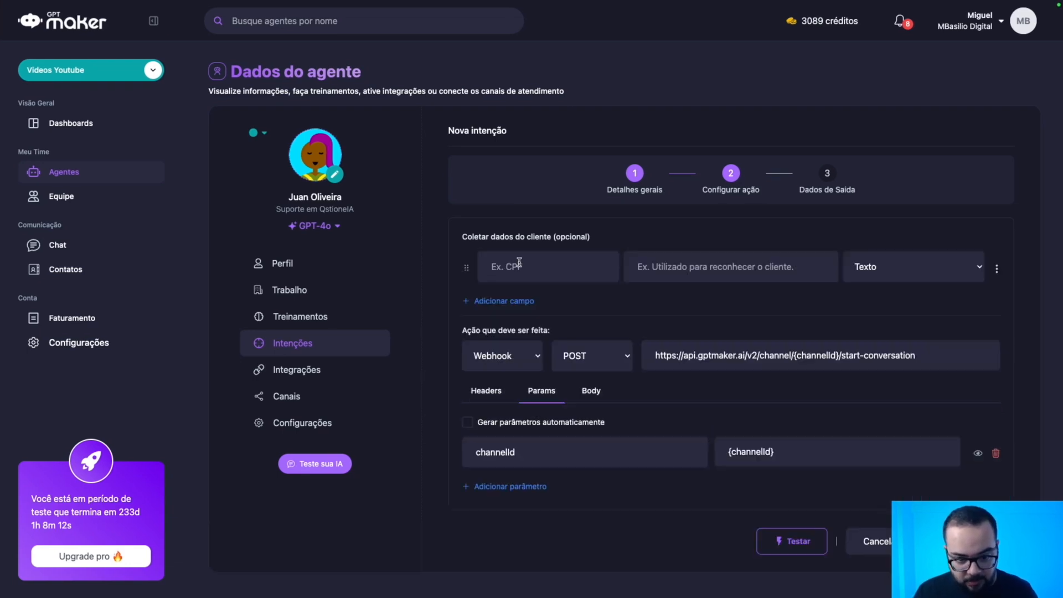
text(channelID)
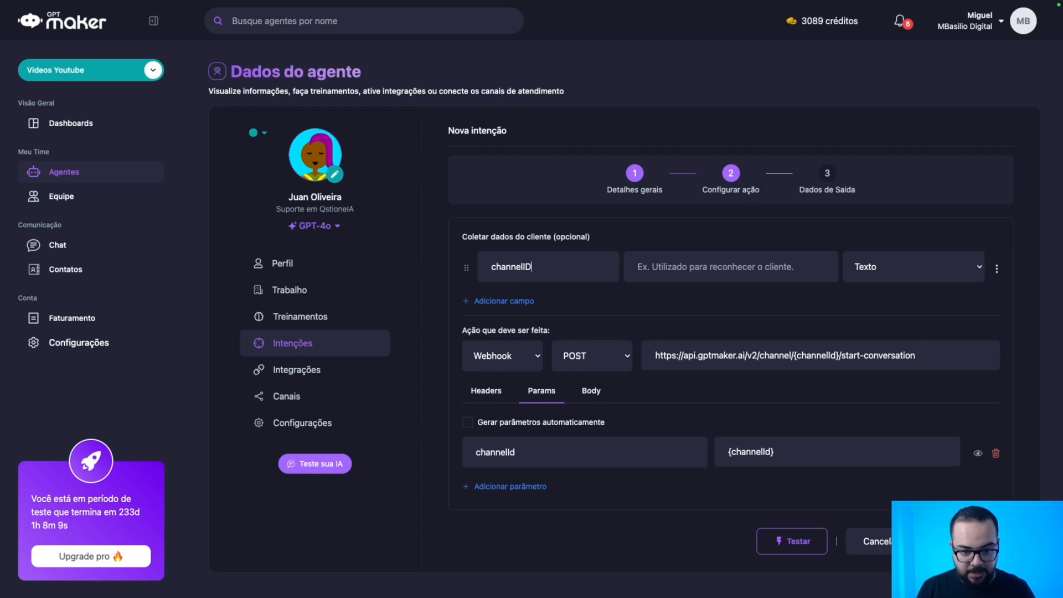
key(Tab)
key(shift+Tab)
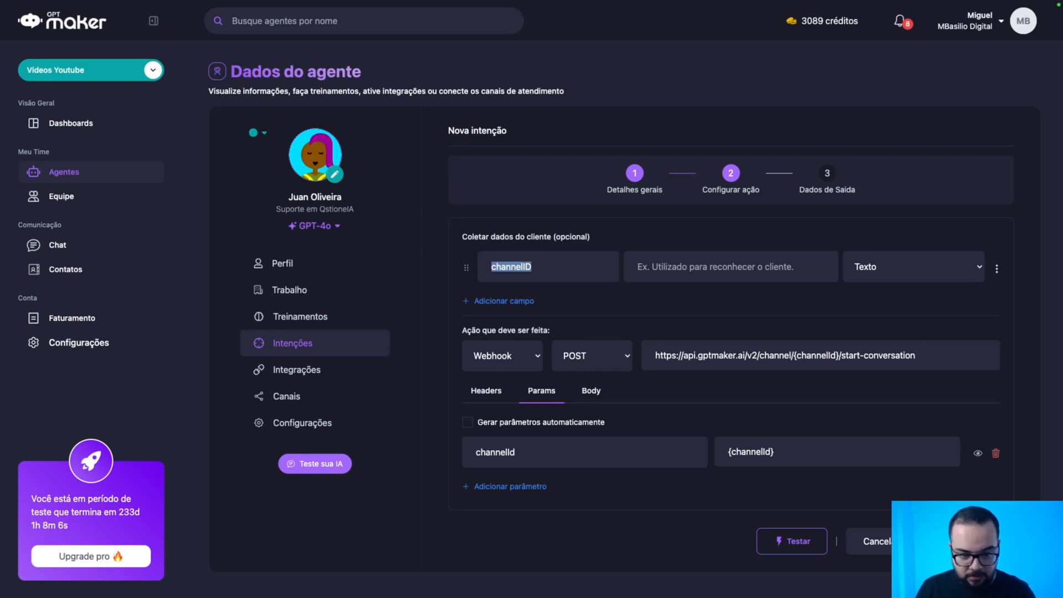
text(channel)
key(BackSpace)
key(BackSpace)
key(BackSpace)
key(BackSpace)
key(BackSpace)
key(BackSpace)
key(BackSpace)
key(super+v)
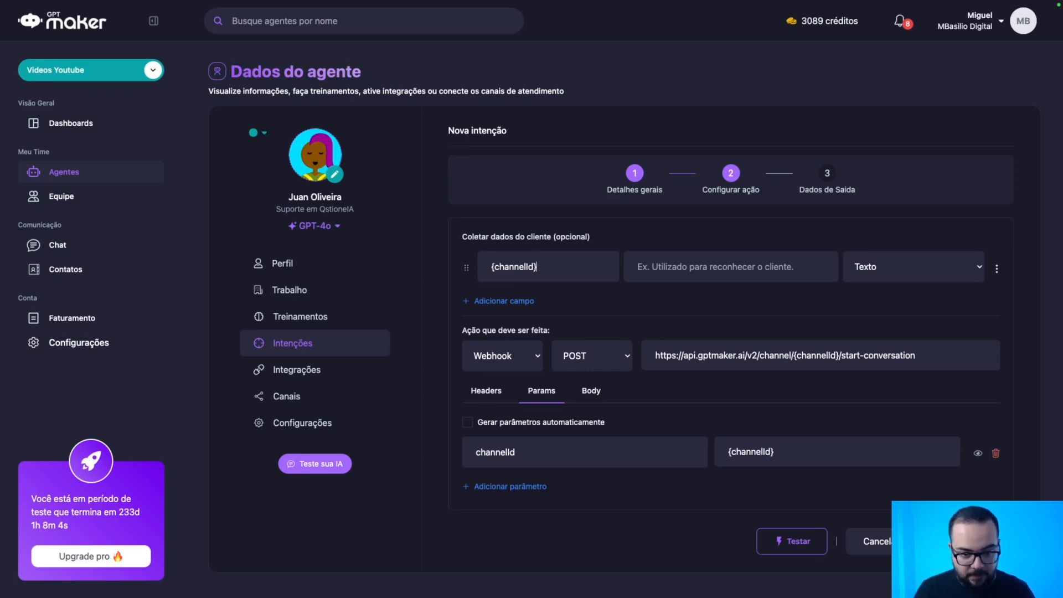
key(BackSpace)
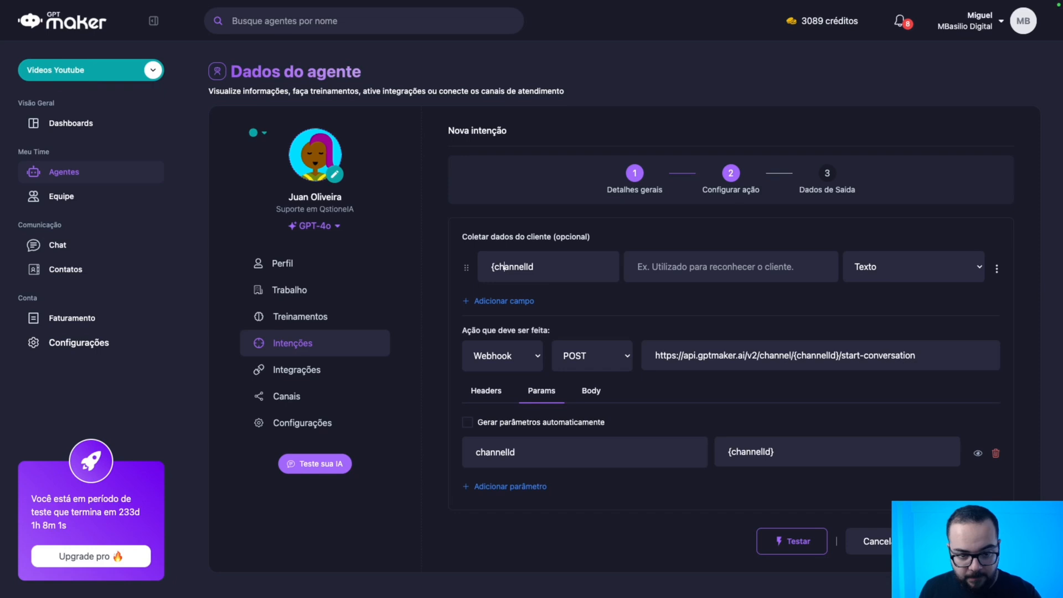
key(BackSpace)
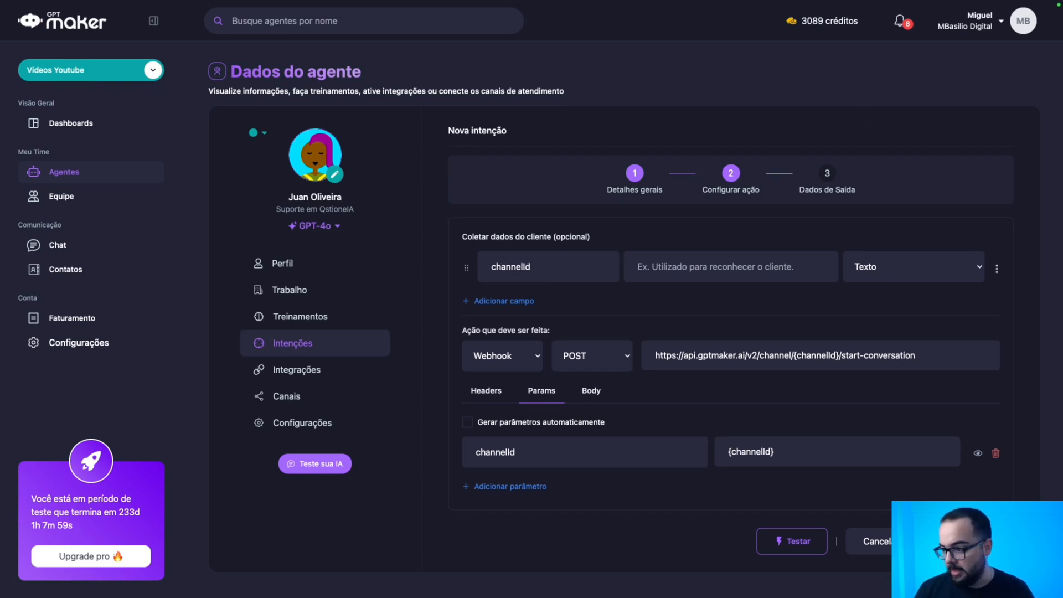
key(super+v)
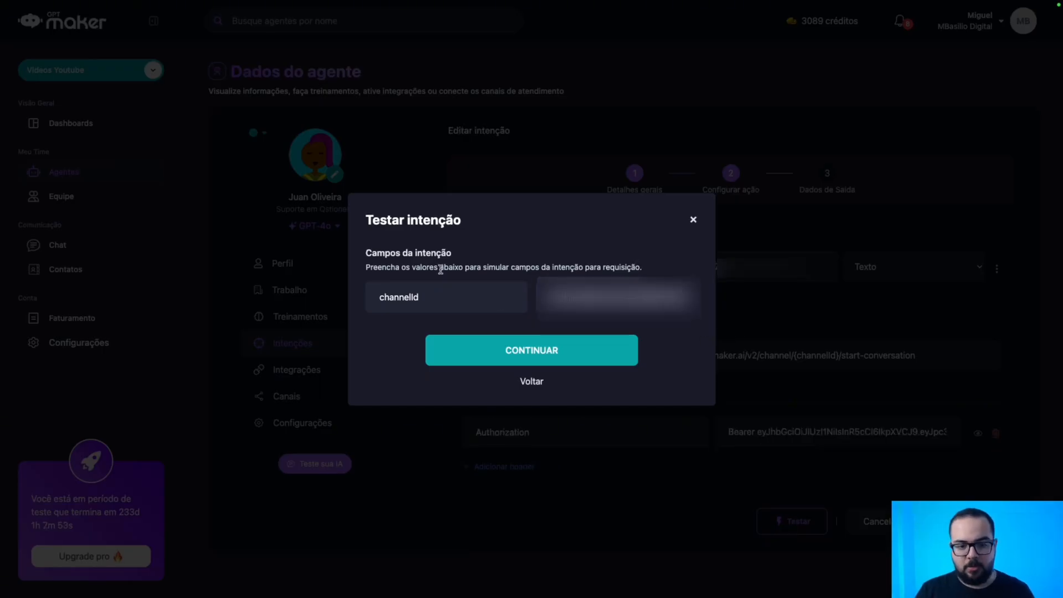
Run the intent's test request (status 200, success true) and review its parameters and body.
click(561, 357)
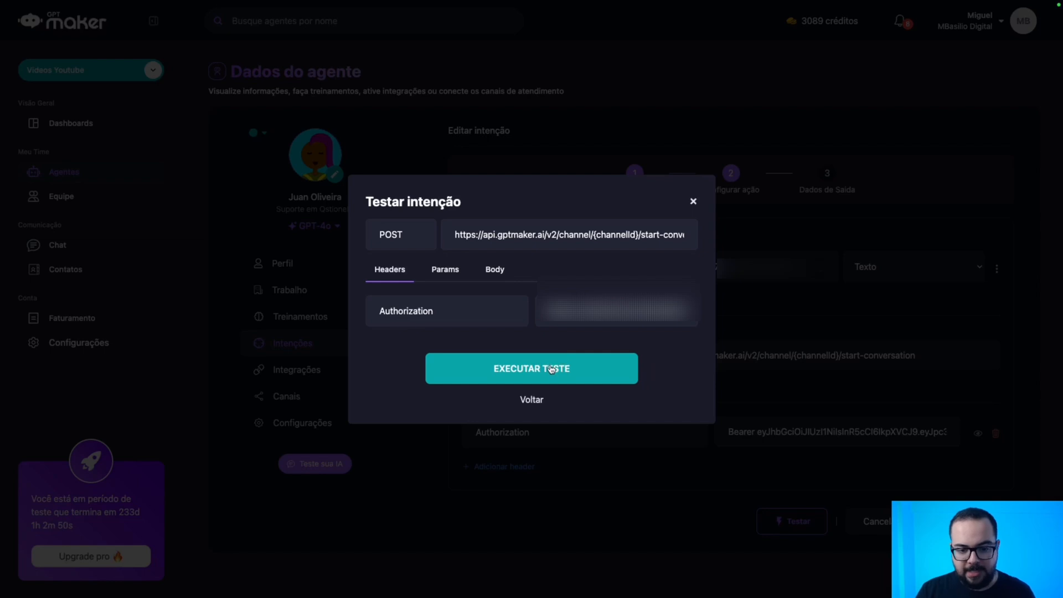
click(562, 359)
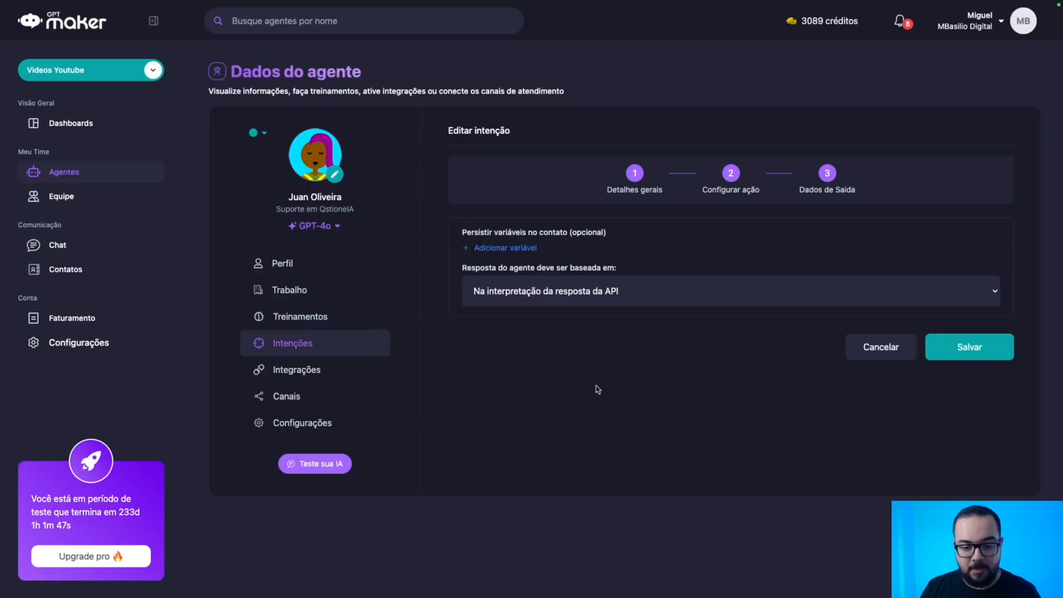
click(598, 386)
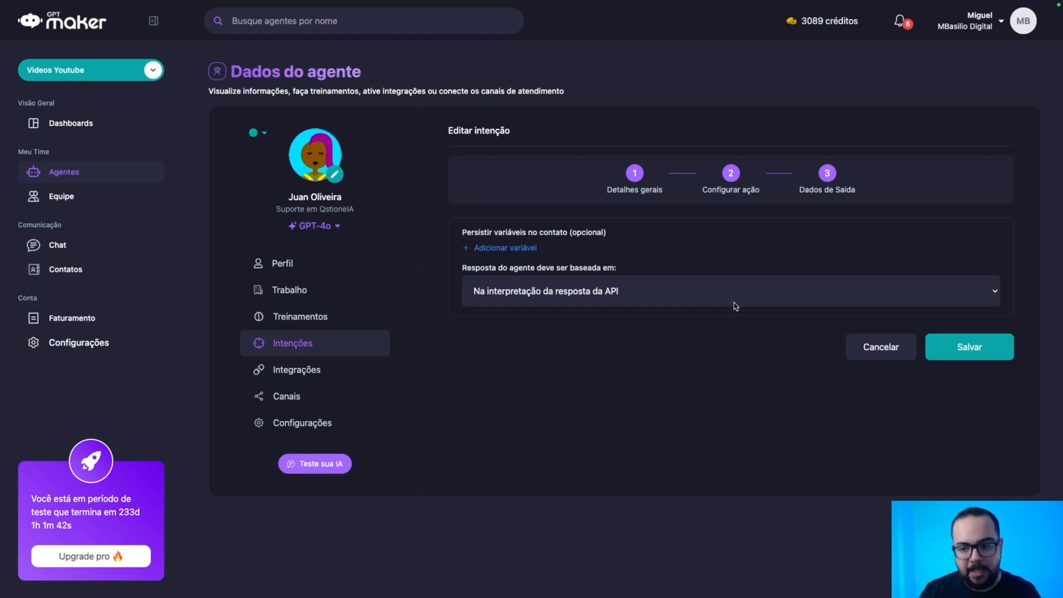
click(729, 175)
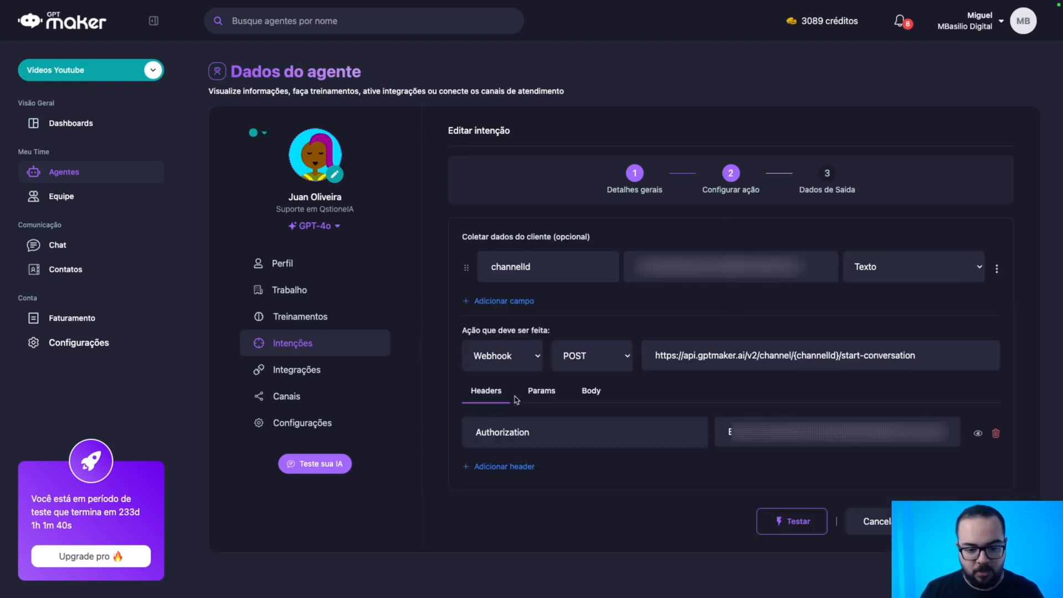
click(541, 392)
click(590, 391)
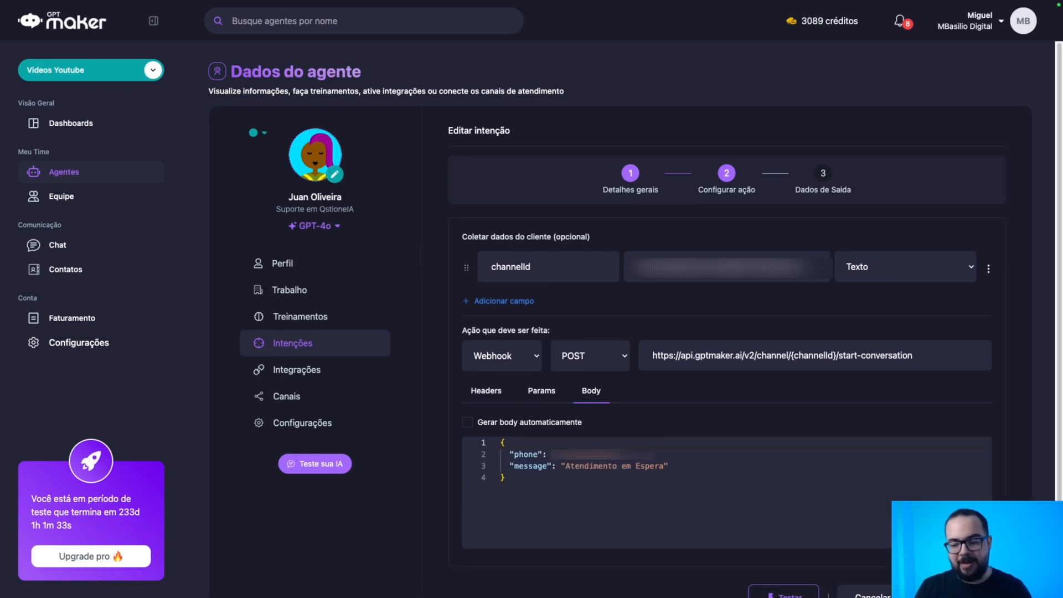
Rename the intent to 'Notificação de Tranferência' with description 'Quando transferir para um humano,'.
click(630, 172)
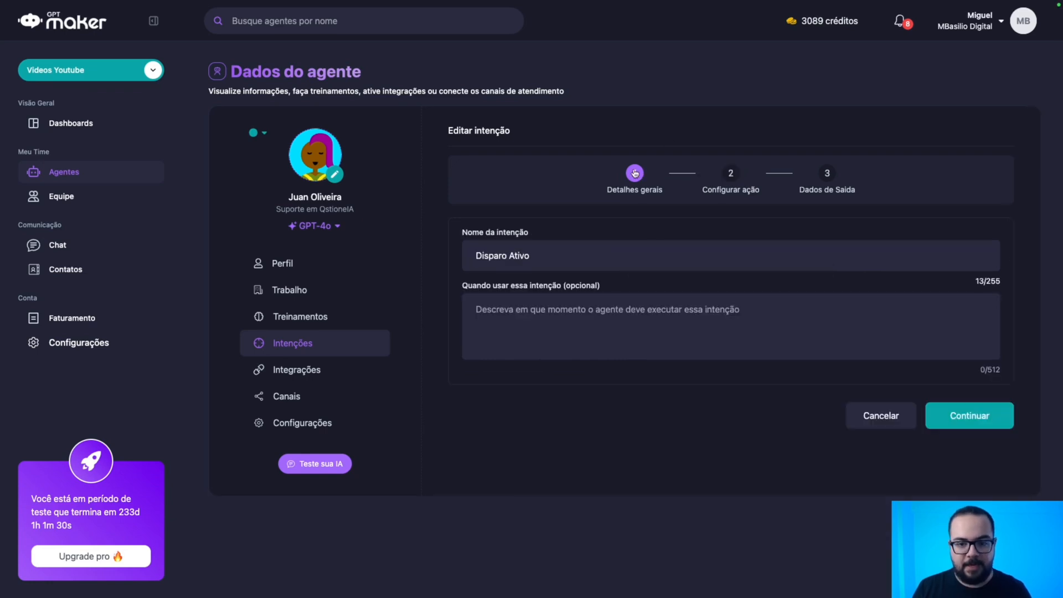
click(536, 299)
text(Quando transferi)
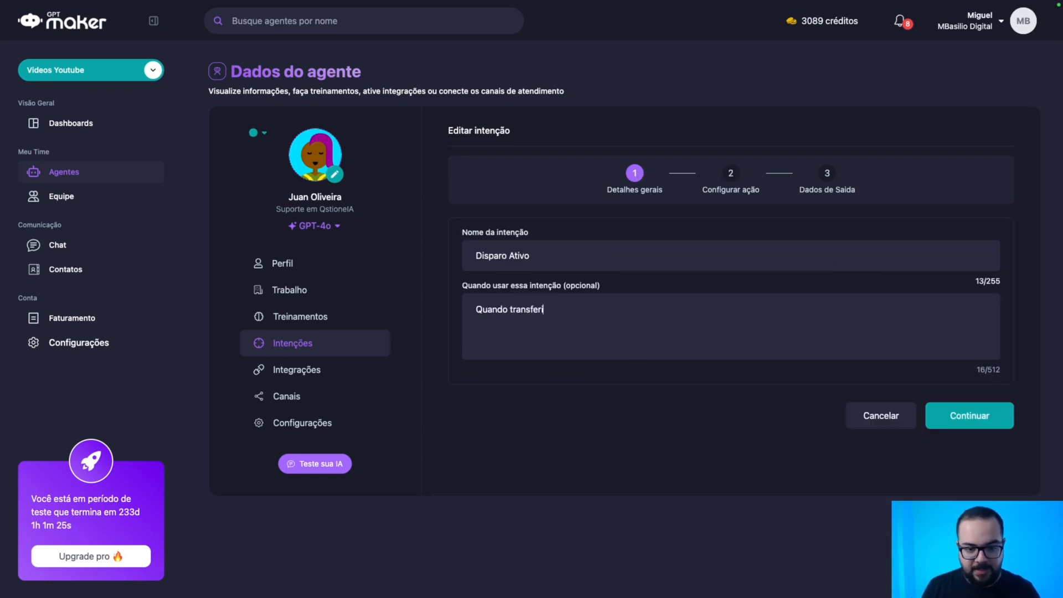
text(r para um humano,)
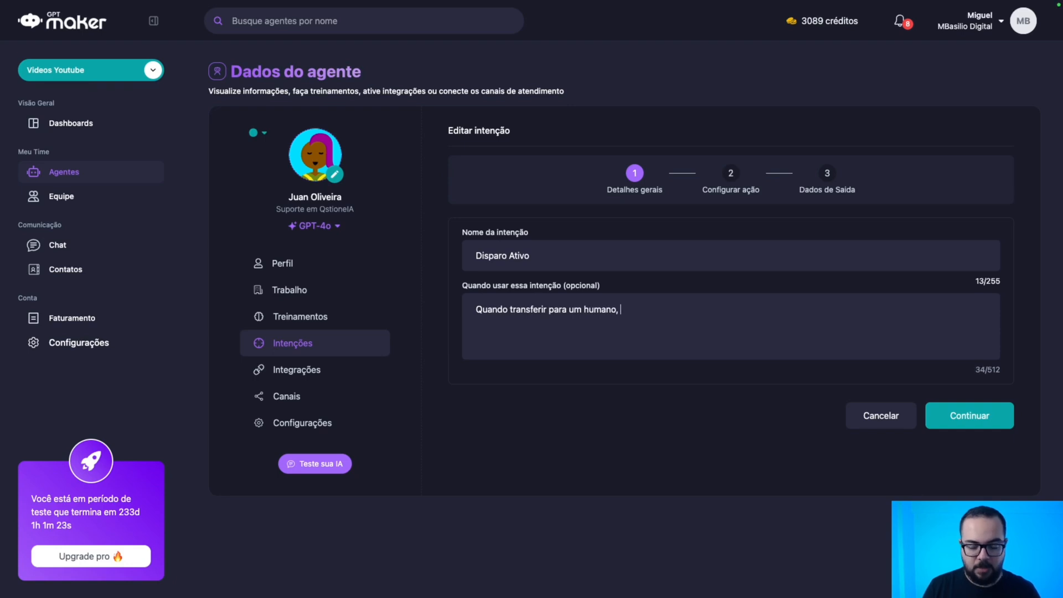
drag(531, 255, 475, 256)
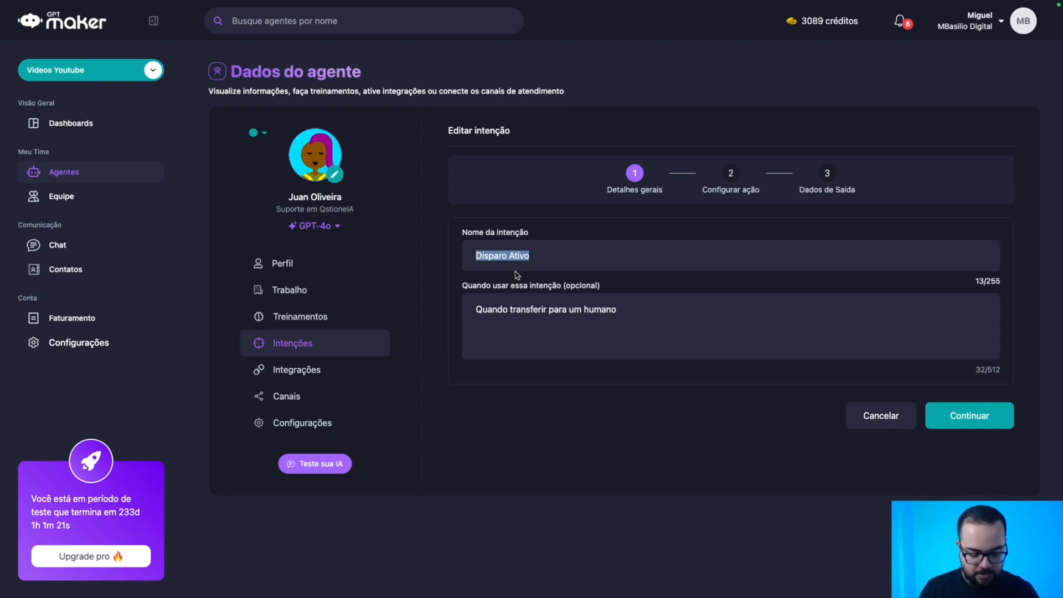
text(Transf)
key(BackSpace)
key(BackSpace)
key(BackSpace)
key(BackSpace)
key(BackSpace)
key(BackSpace)
text(Not)
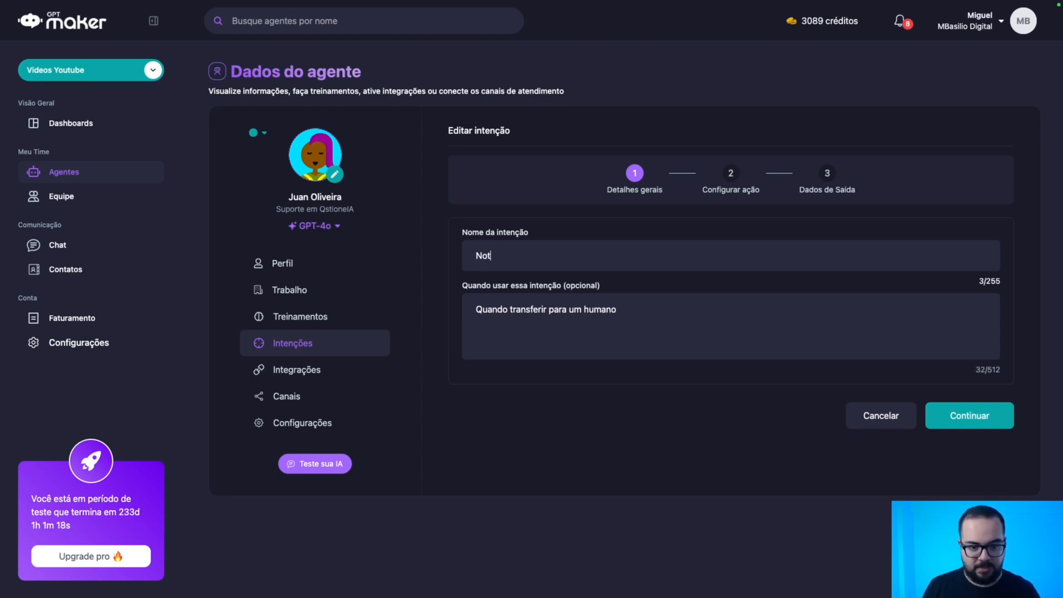
text(ificação de Tranfer)
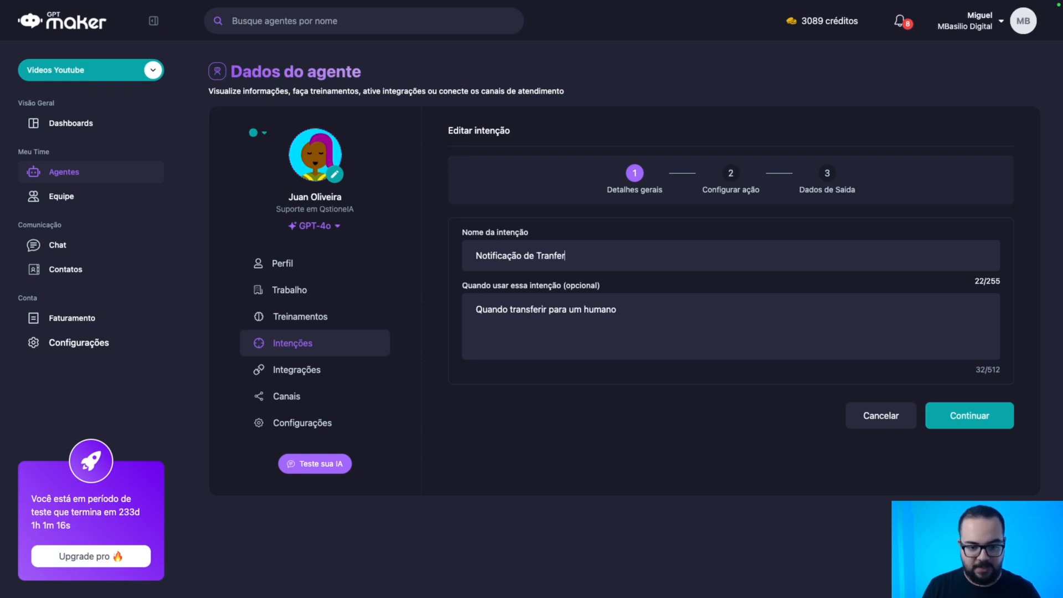
text(ência)
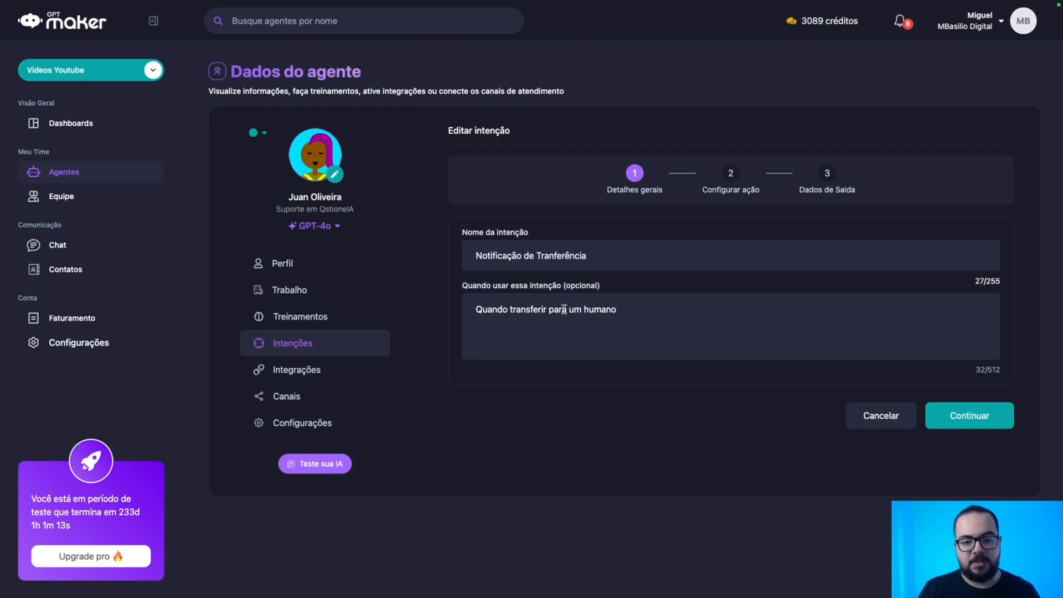
Advance through the remaining steps and save the intent.
click(941, 422)
click(941, 520)
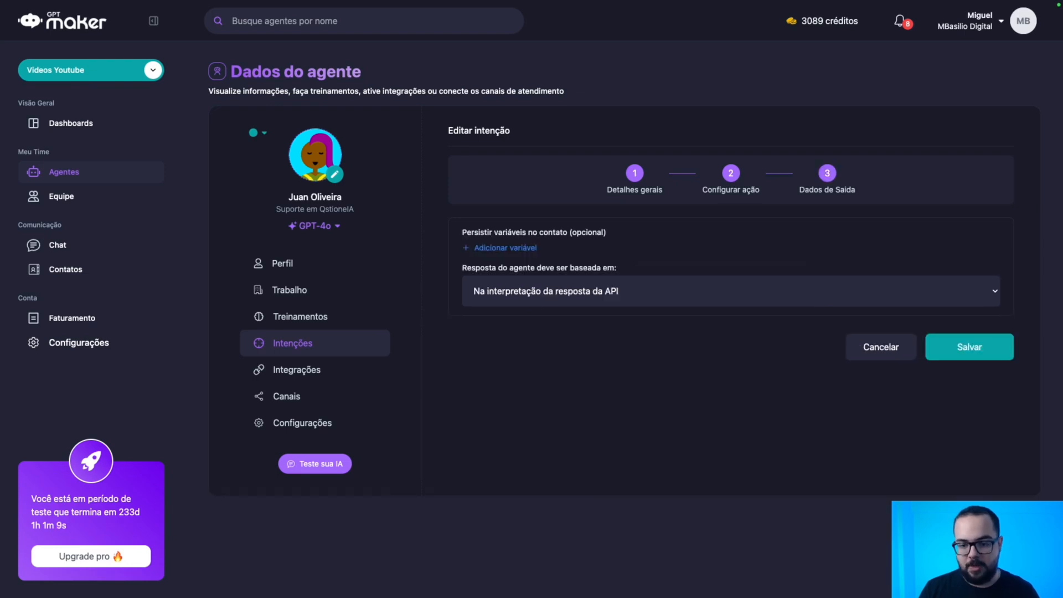
click(977, 347)
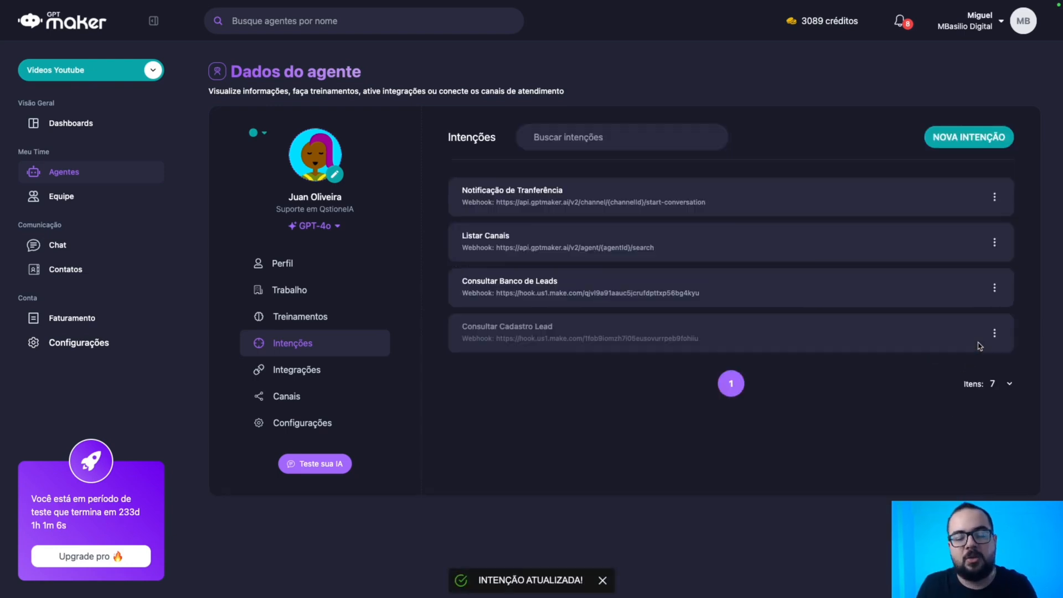